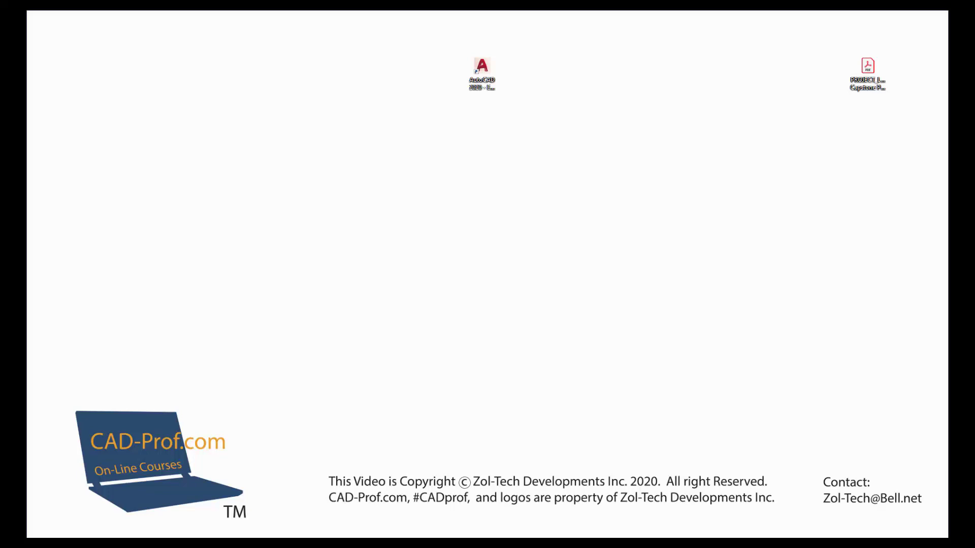
- Open the Lesson 9 capstone project PDF and examine the title, sectional and detail reference sizes and layer properties
double_click(867, 67)
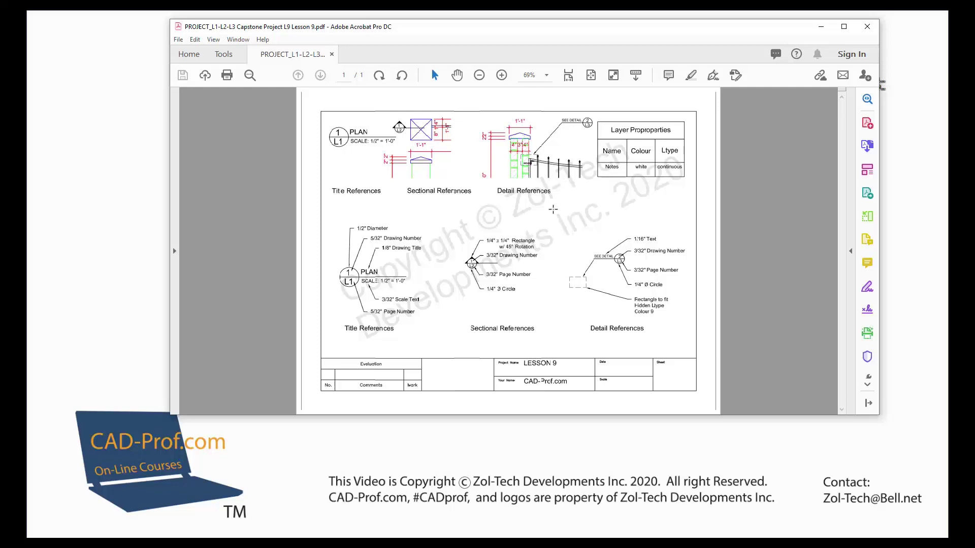
left_click(822, 28)
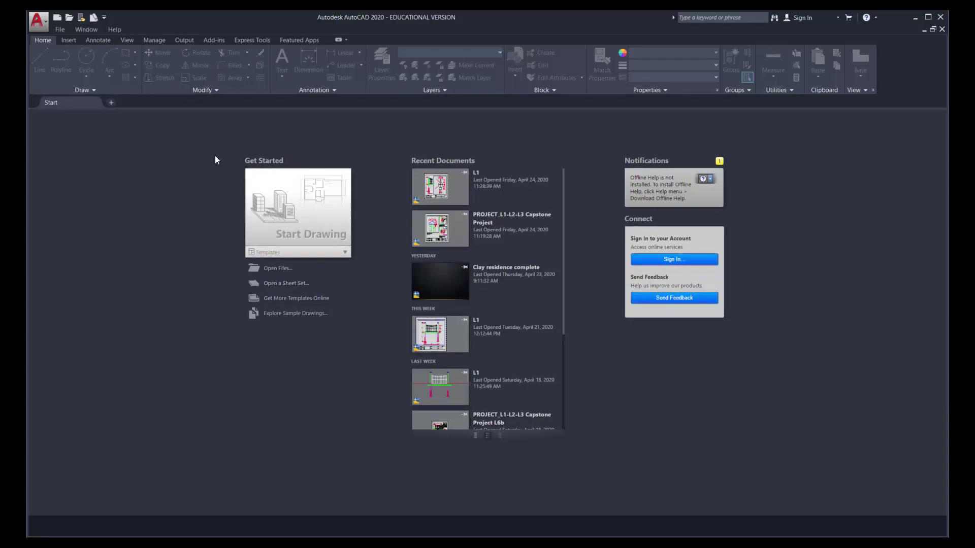
- In AutoCAD, open L1.dwg from the Lesson 8 folder and switch to the L1 layout
left_click(61, 30)
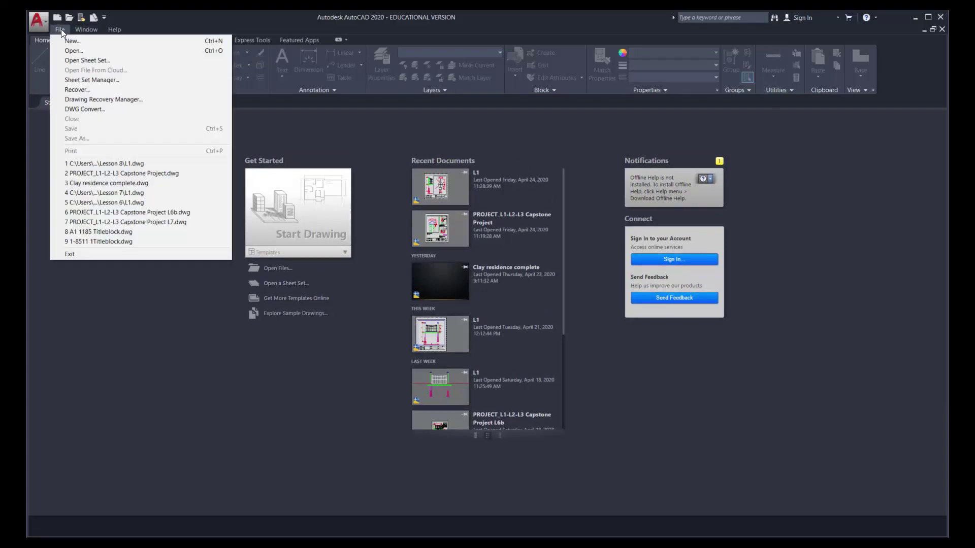
key("Escape")
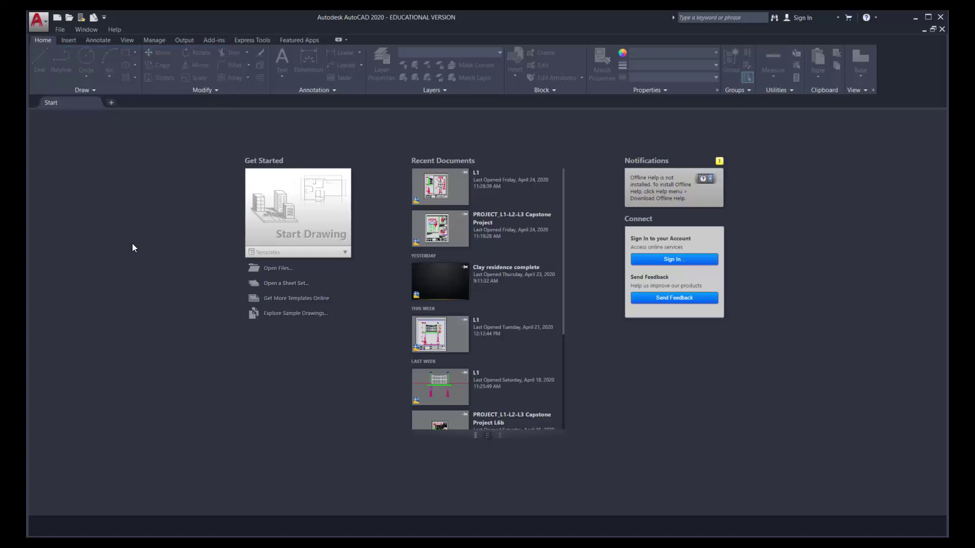
key("ctrl+o")
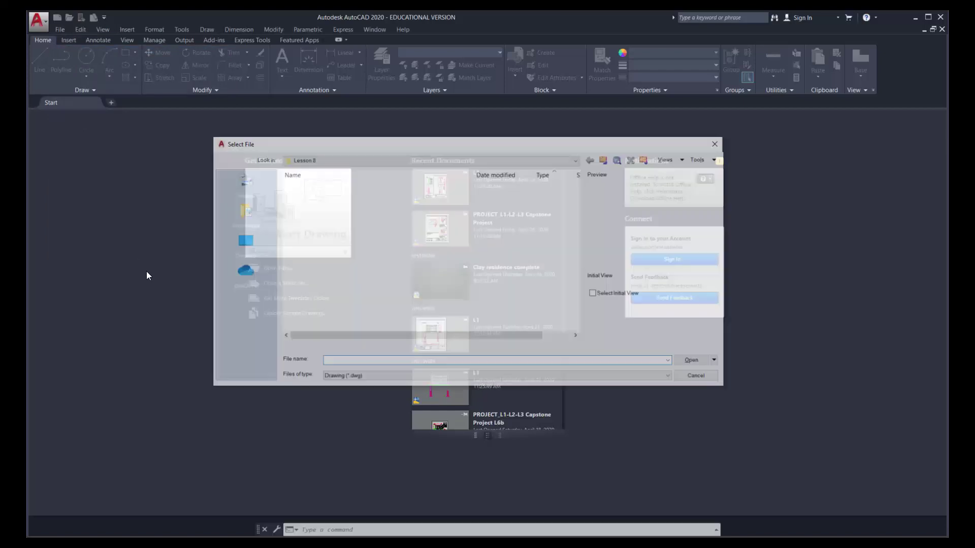
left_click(301, 203)
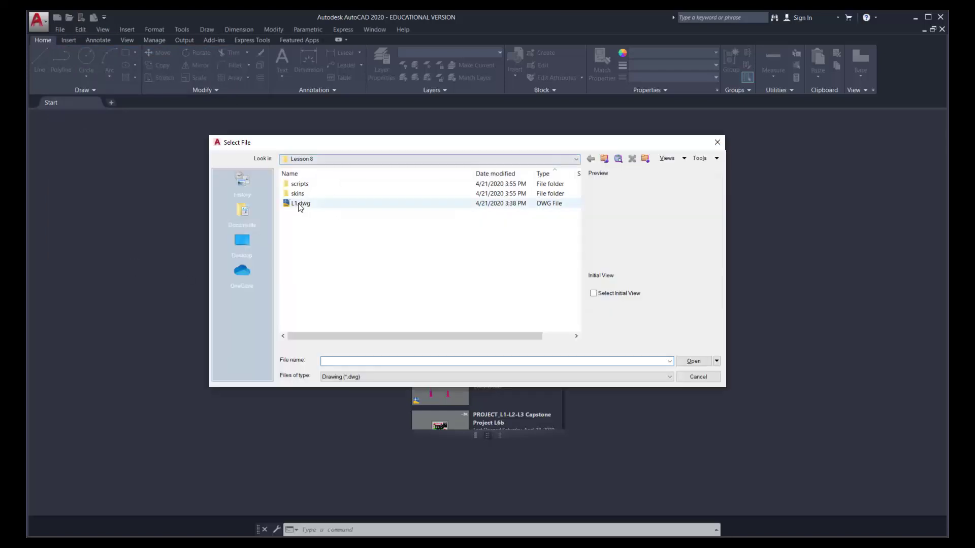
left_click(694, 361)
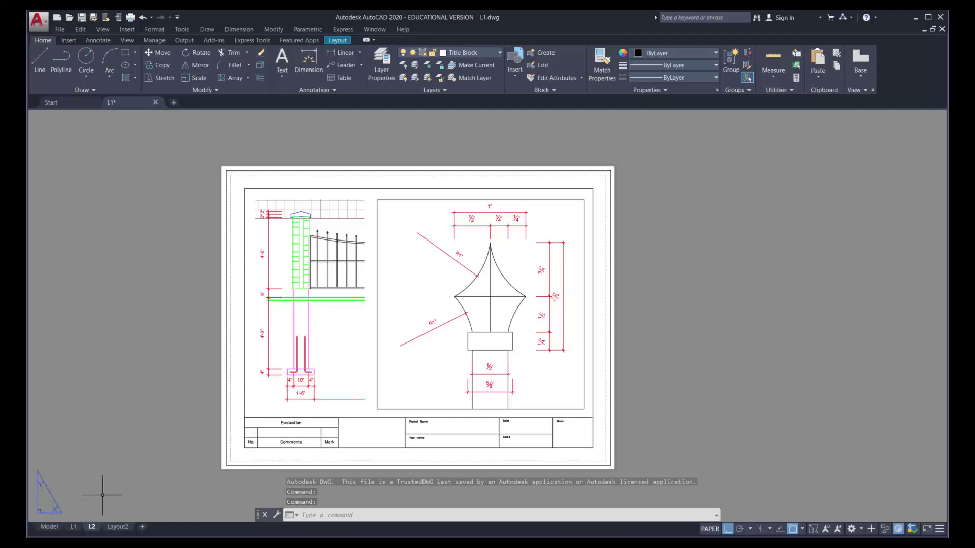
left_click(74, 527)
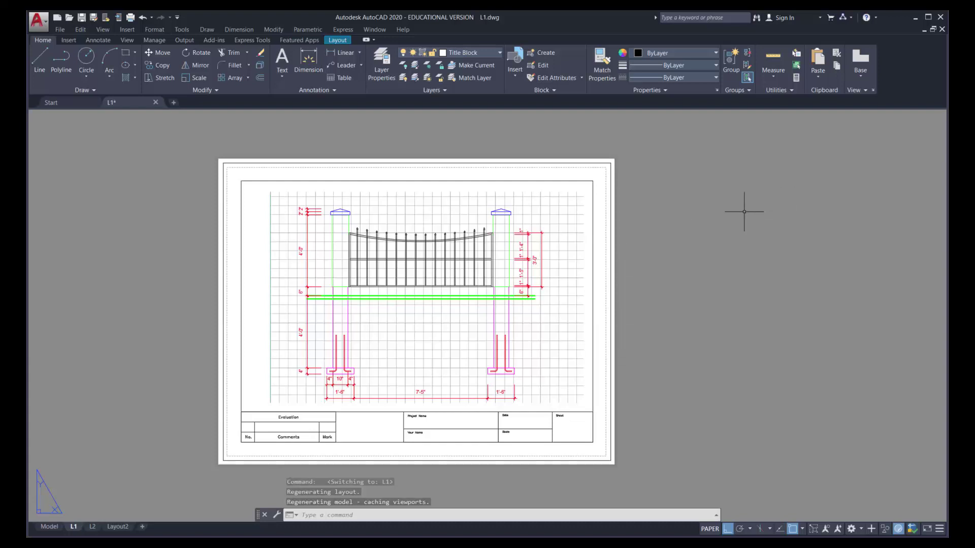
- Create a new layer named Notes, keeping its white colour, and make it the current layer
middle_click_drag(582, 310, 456, 314)
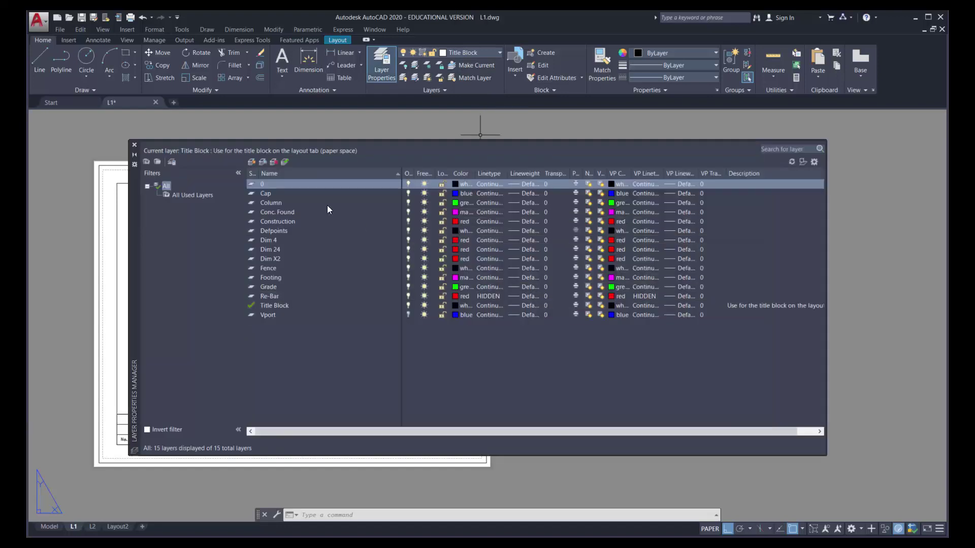
left_click(252, 161)
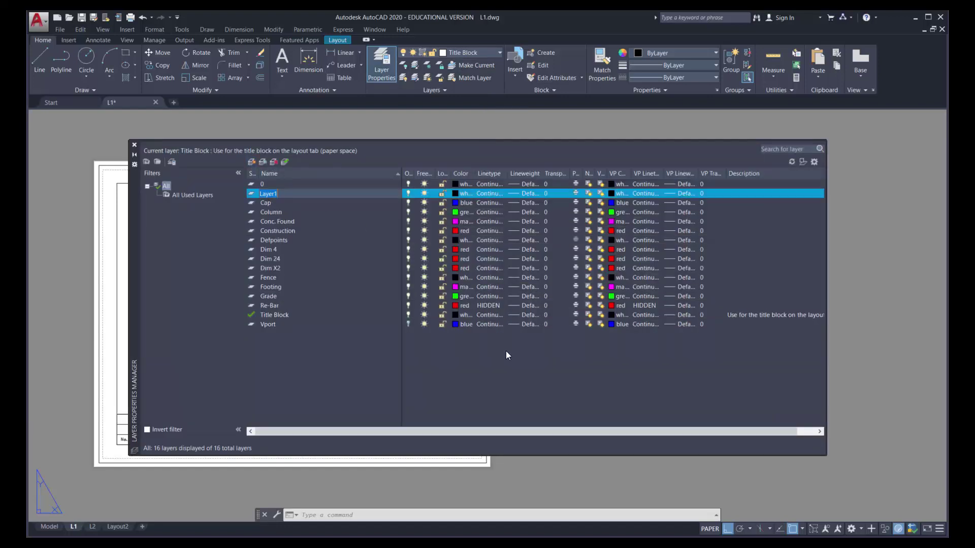
type("Note")
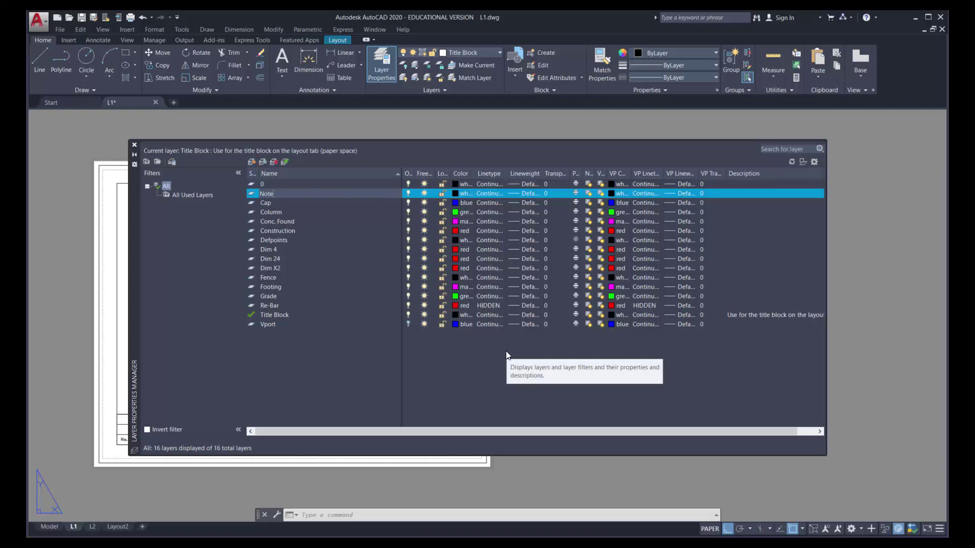
left_click(465, 193)
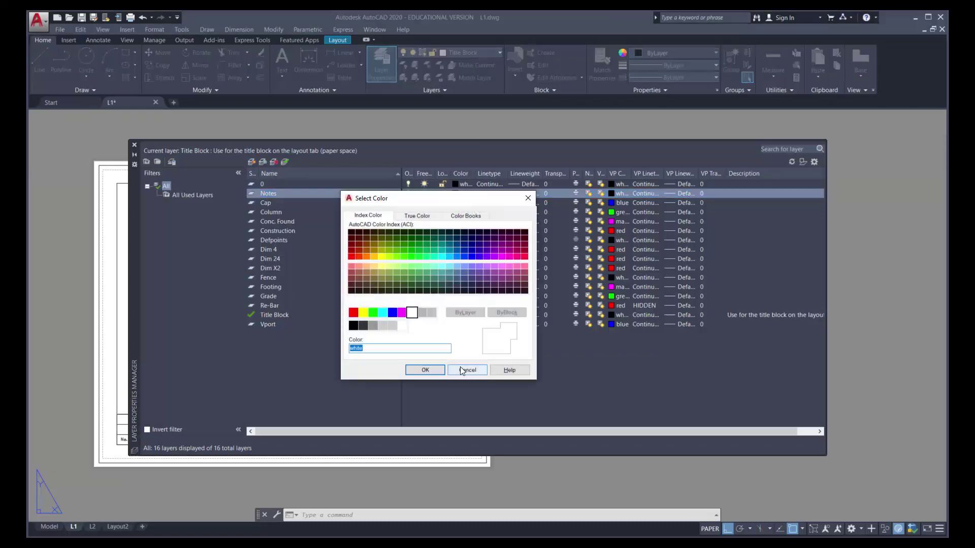
left_click(460, 370)
left_click(285, 160)
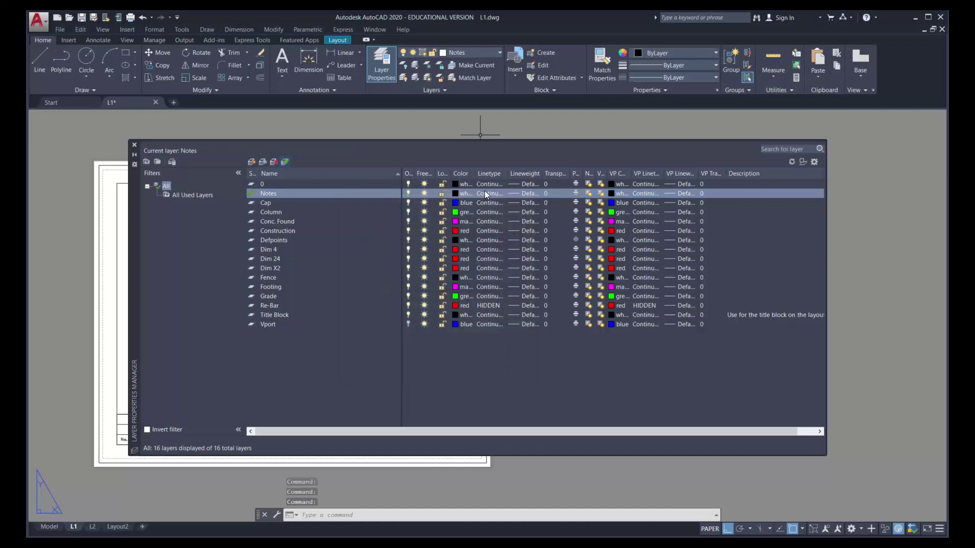
left_click(135, 146)
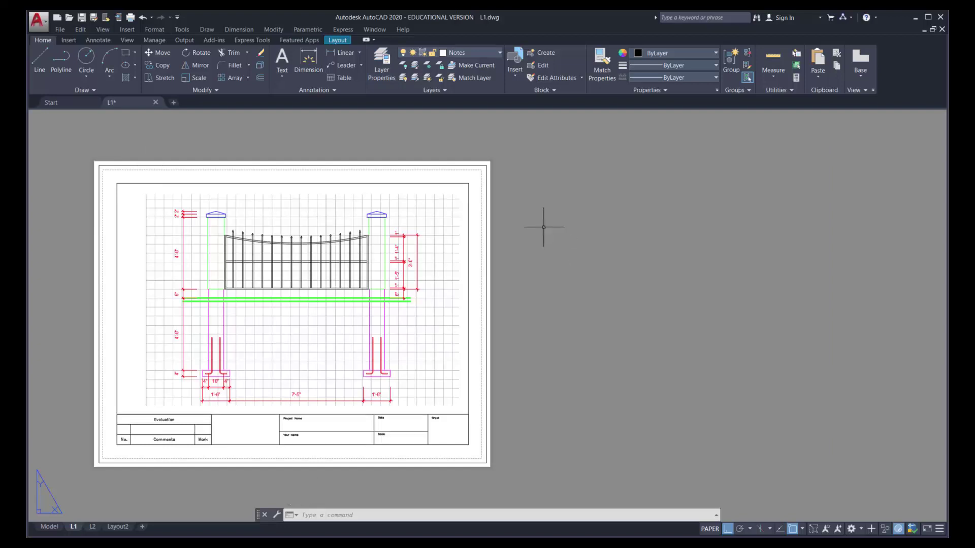
- Draw a circle with a diameter of .5 in the empty paper space to the right of the sheet
scroll(544, 227, "up", 4)
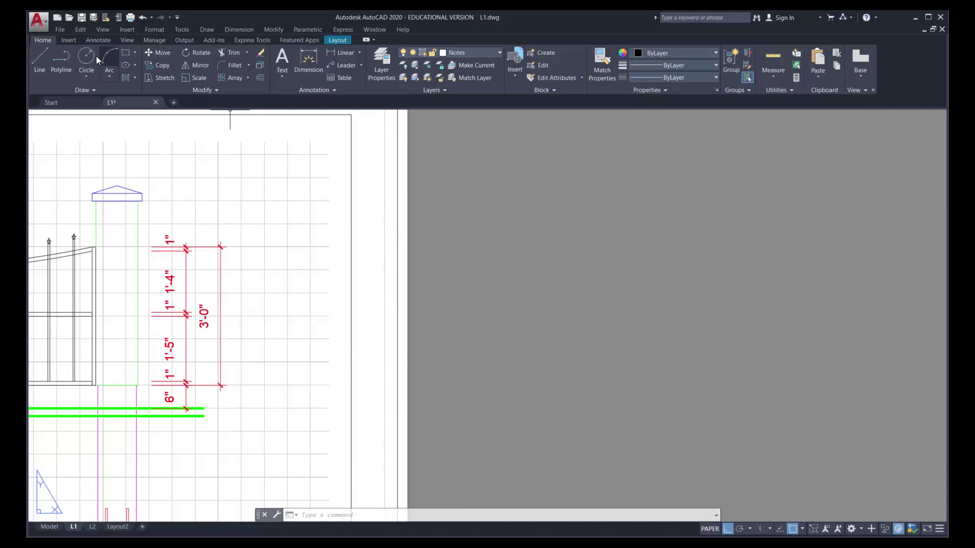
left_click(86, 75)
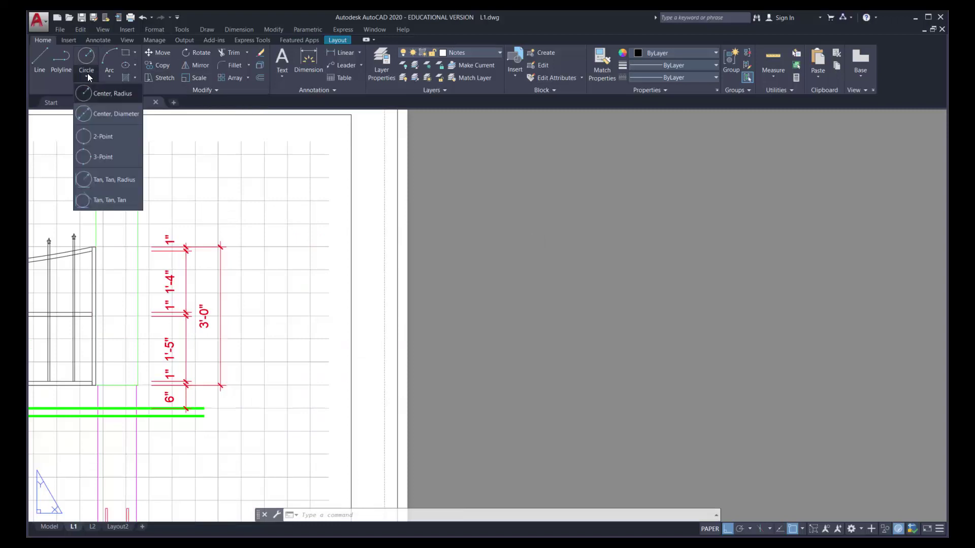
left_click(106, 114)
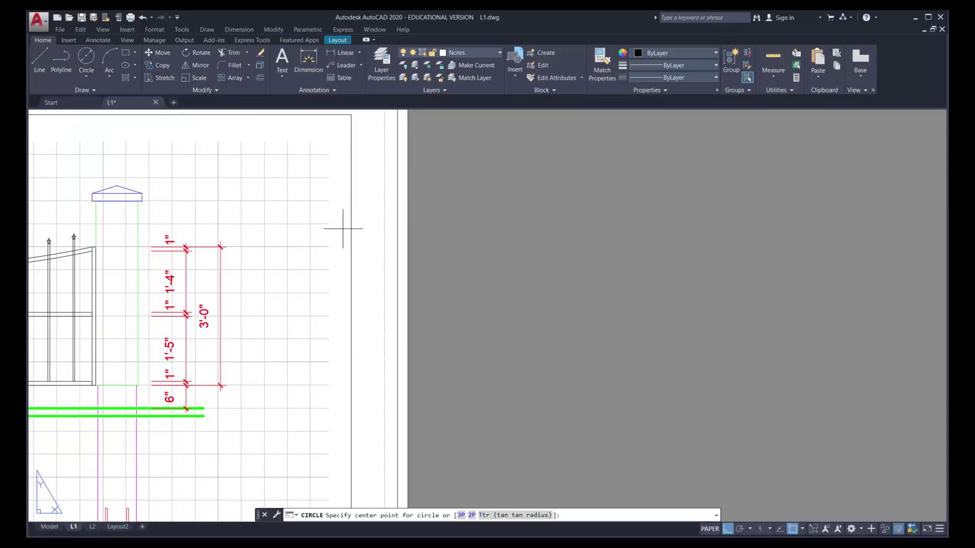
left_click(511, 240)
type("1")
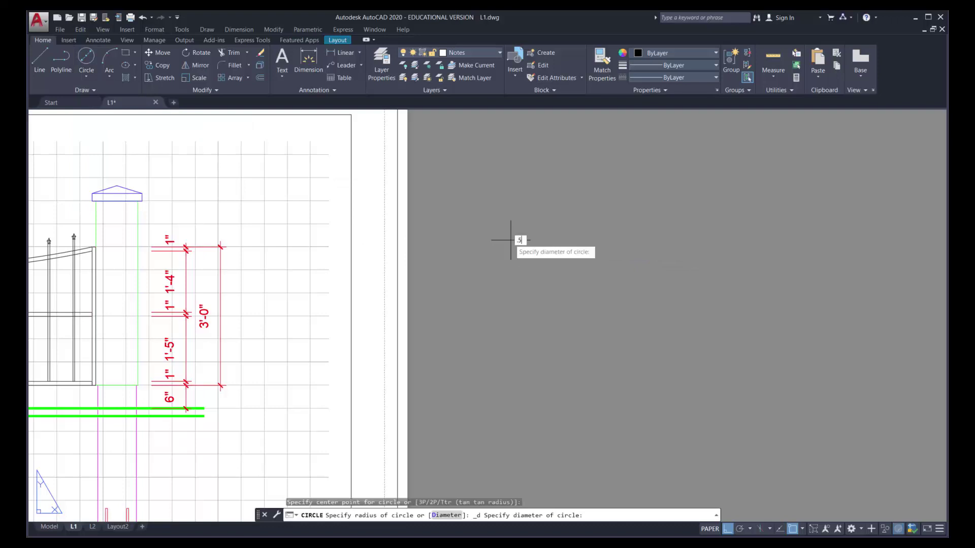
type("5")
key("Return")
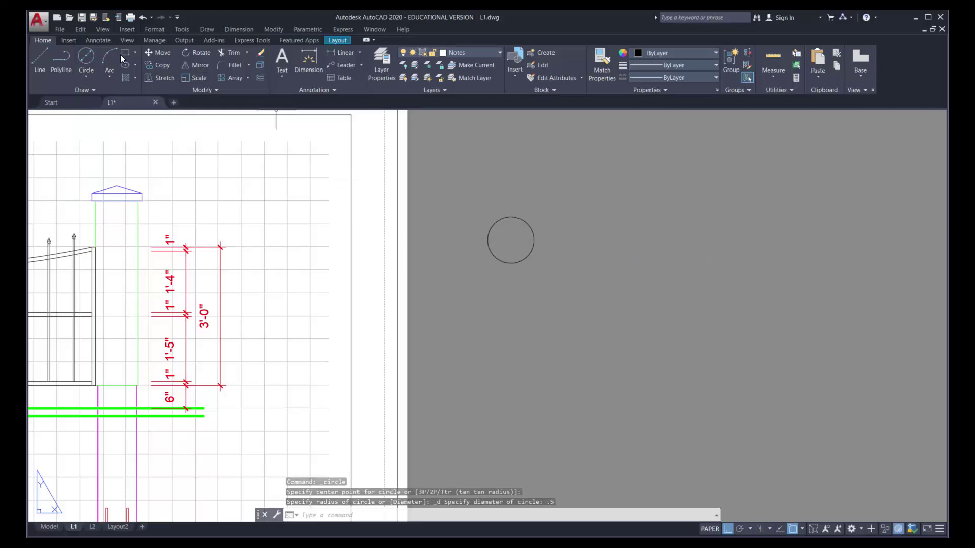
- Draw a horizontal line from the circle's left quadrant through the circle and well past its right side, using ortho mode
left_click(42, 54)
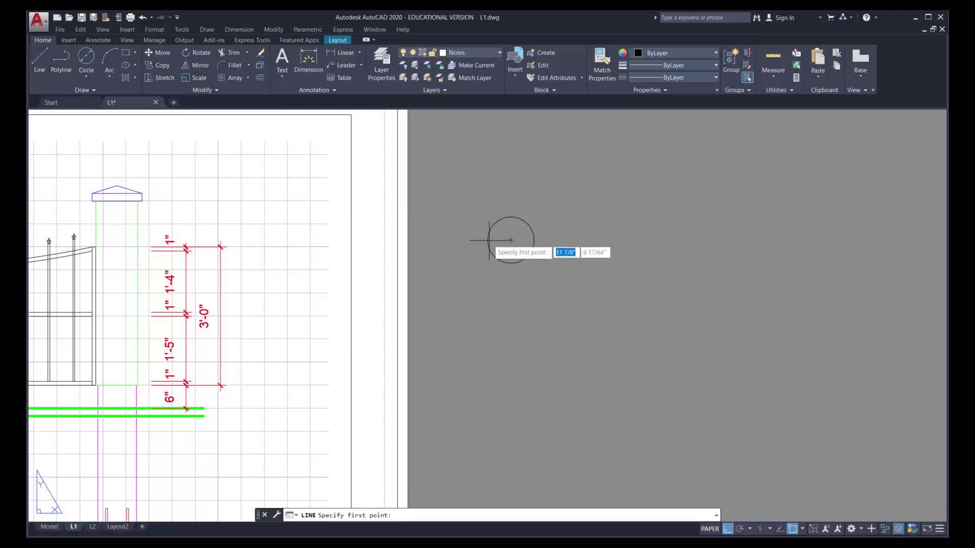
left_click(727, 529)
right_click(495, 242, "shift")
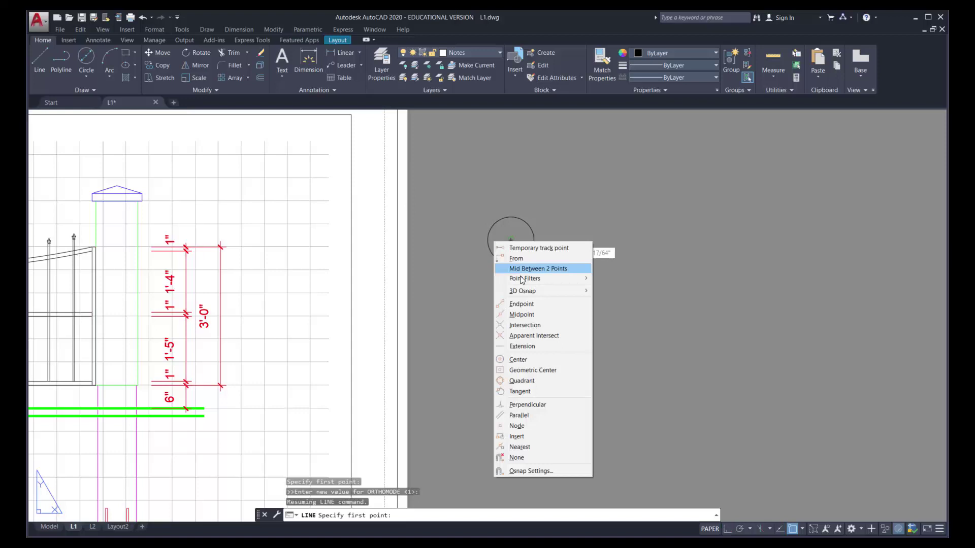
left_click(522, 381)
left_click(487, 241)
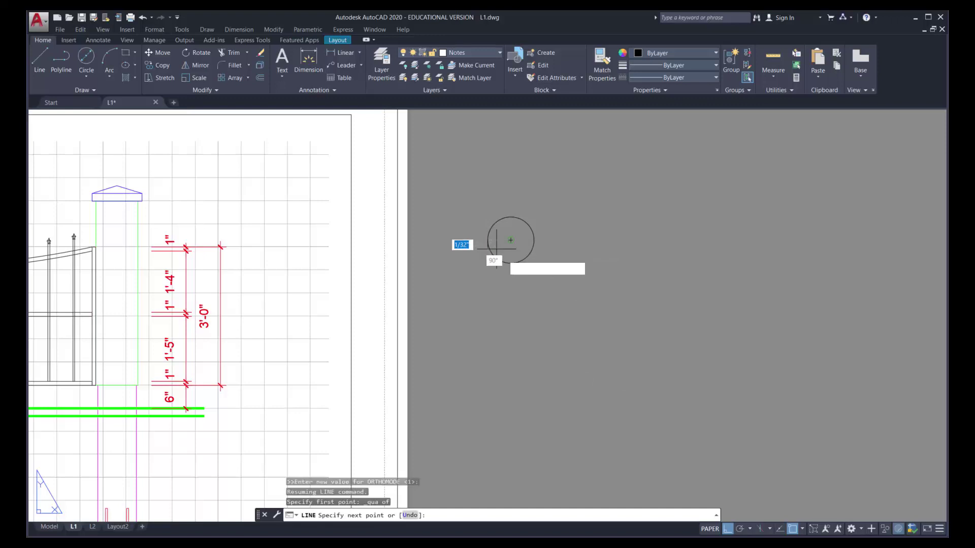
left_click(675, 263)
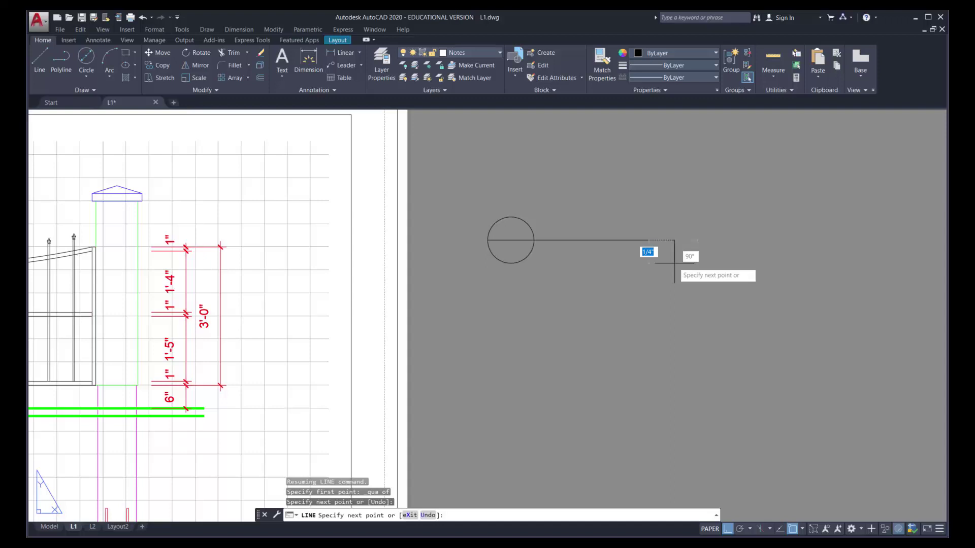
key("Escape")
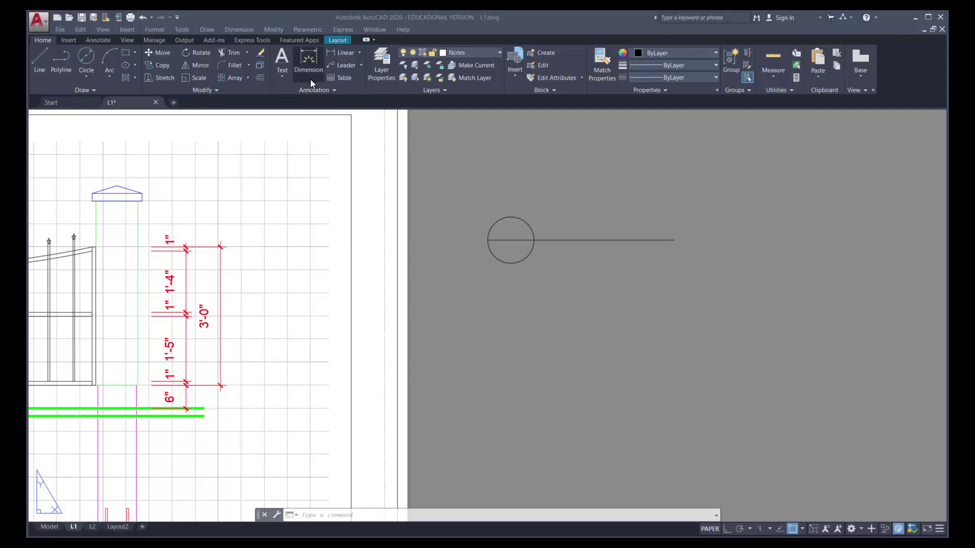
- Add single-line text "1" in the upper half of the circle with object snap off, height 5/32 and rotation 0
left_click(282, 76)
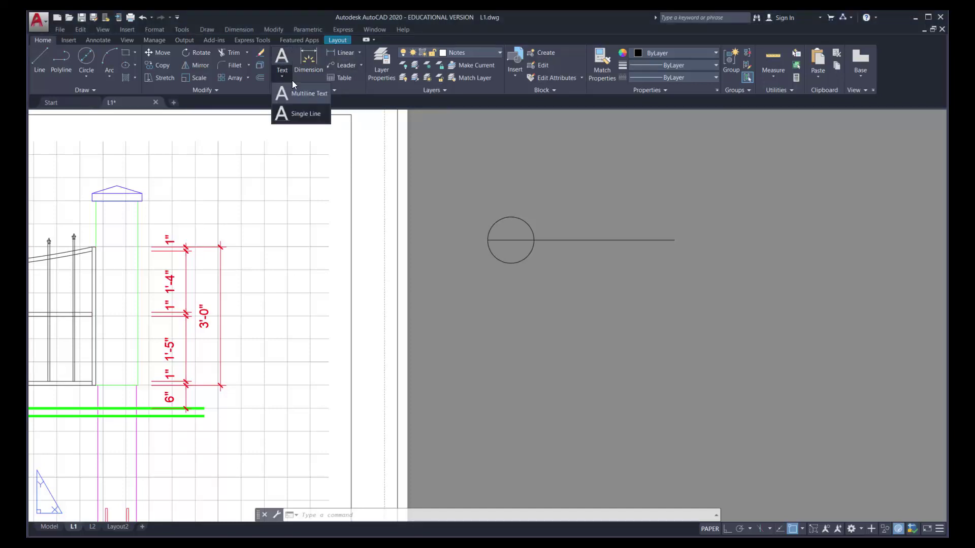
left_click(299, 113)
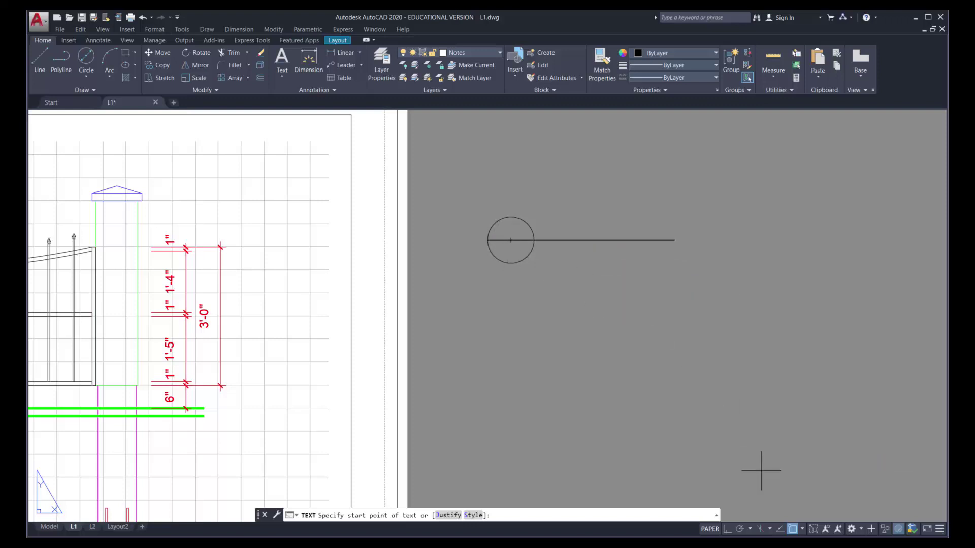
left_click(795, 531)
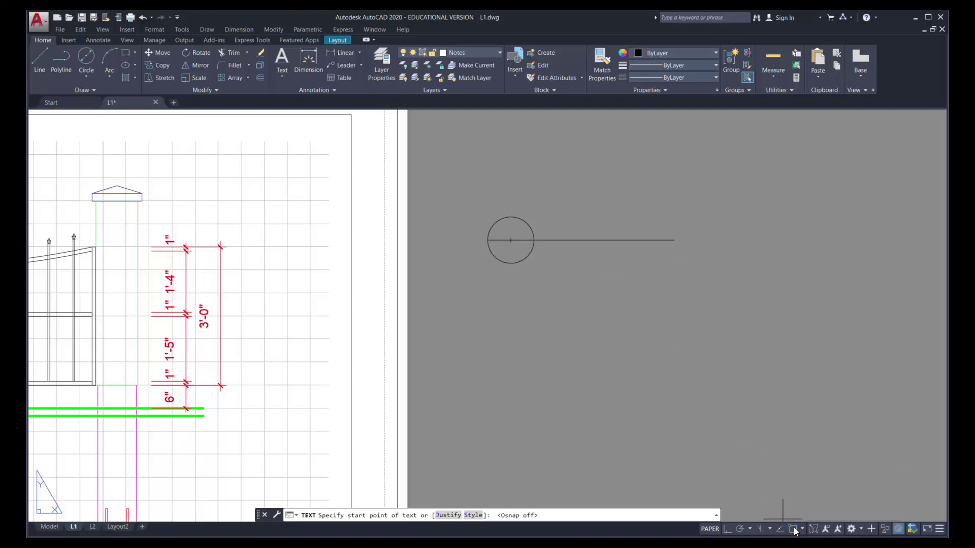
left_click(507, 237)
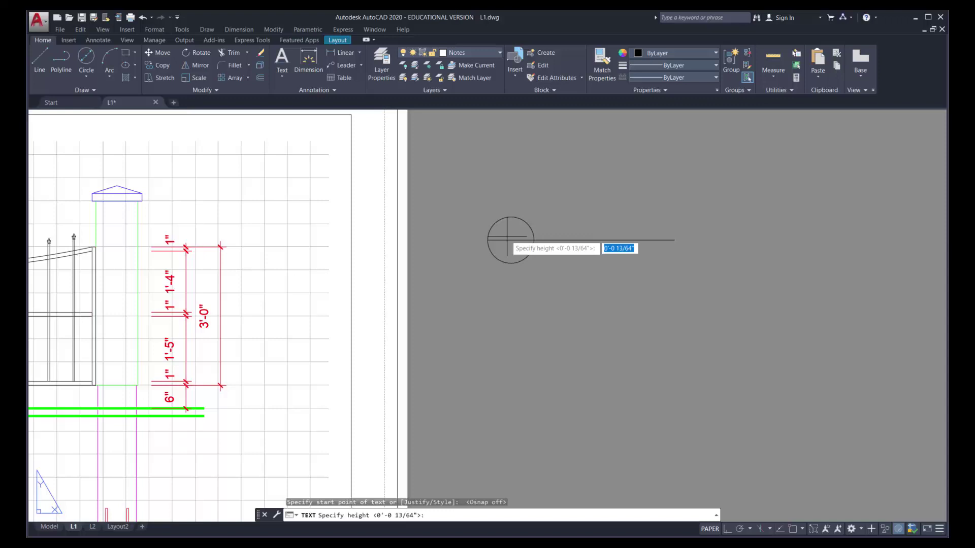
type("5")
key("Return")
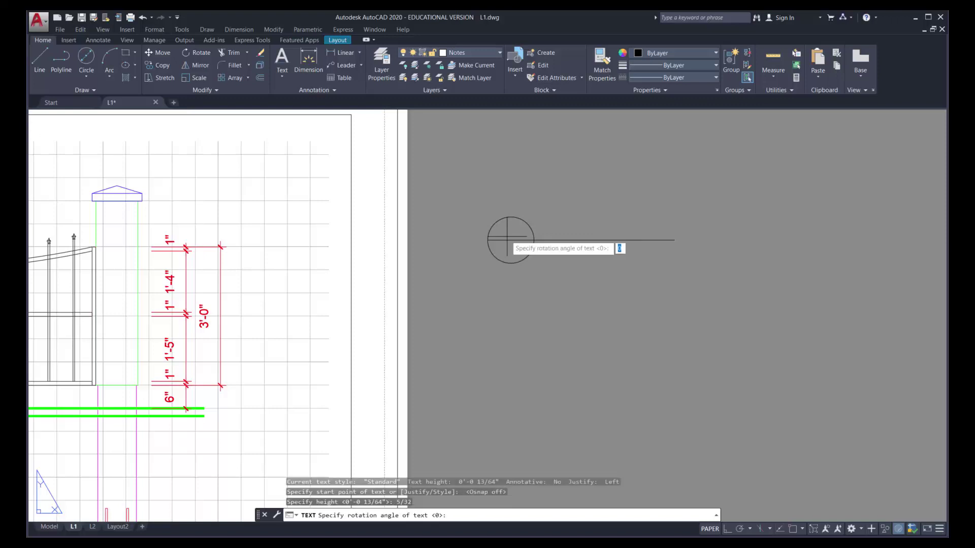
key("Return")
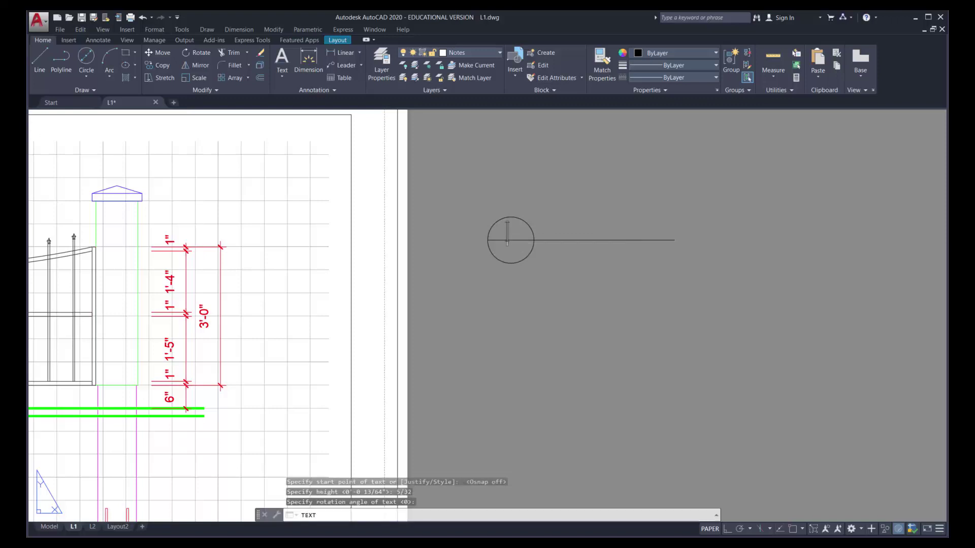
type("1")
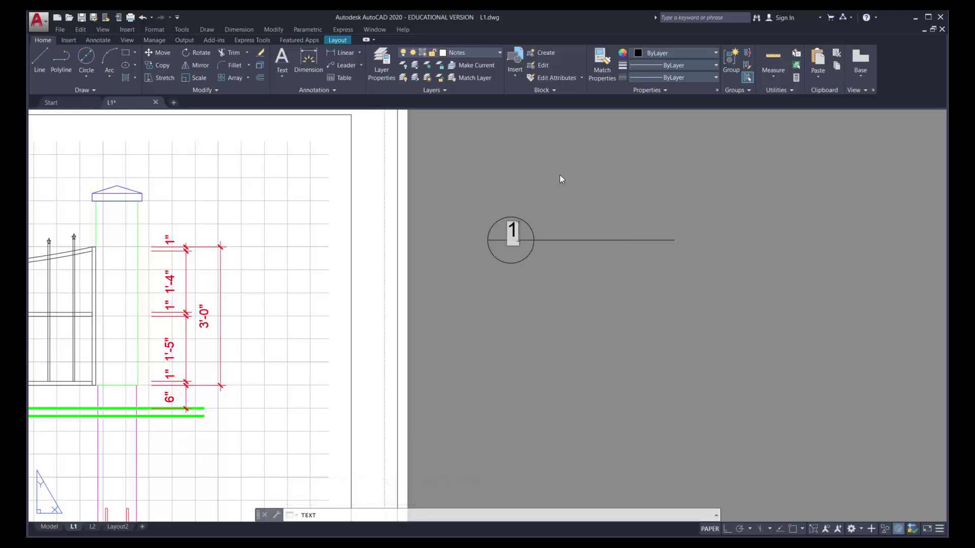
- Add the page number text "L1" in the lower half of the circle and finish the text command
left_click(574, 198)
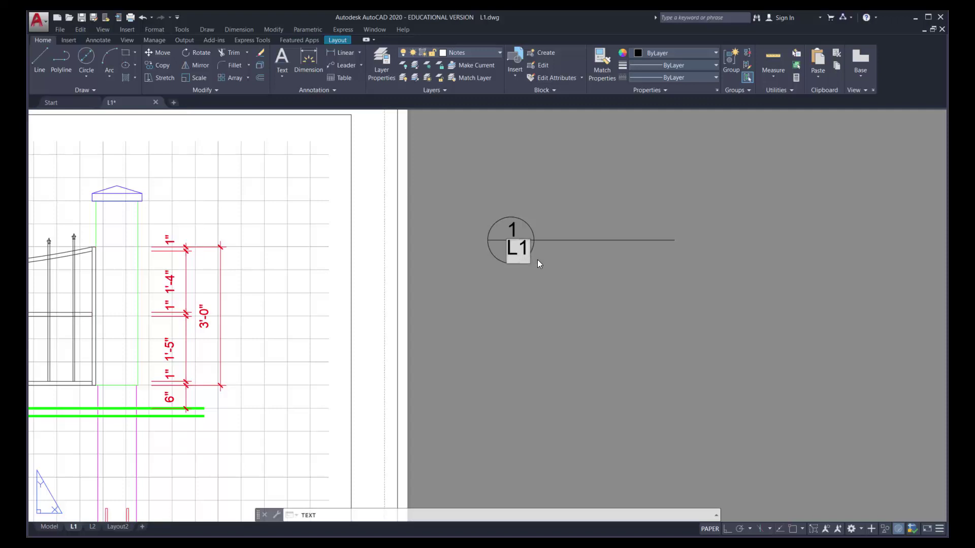
left_click(557, 261)
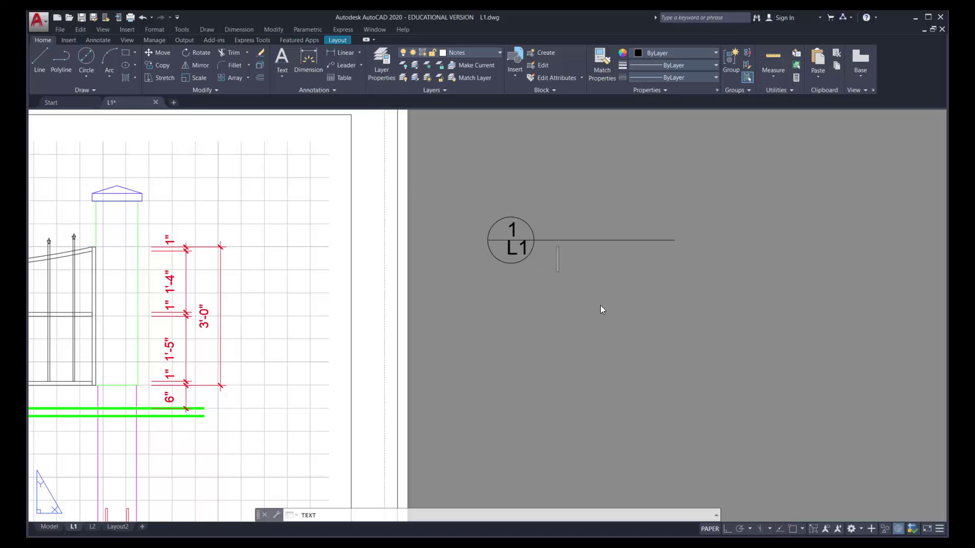
key("Return")
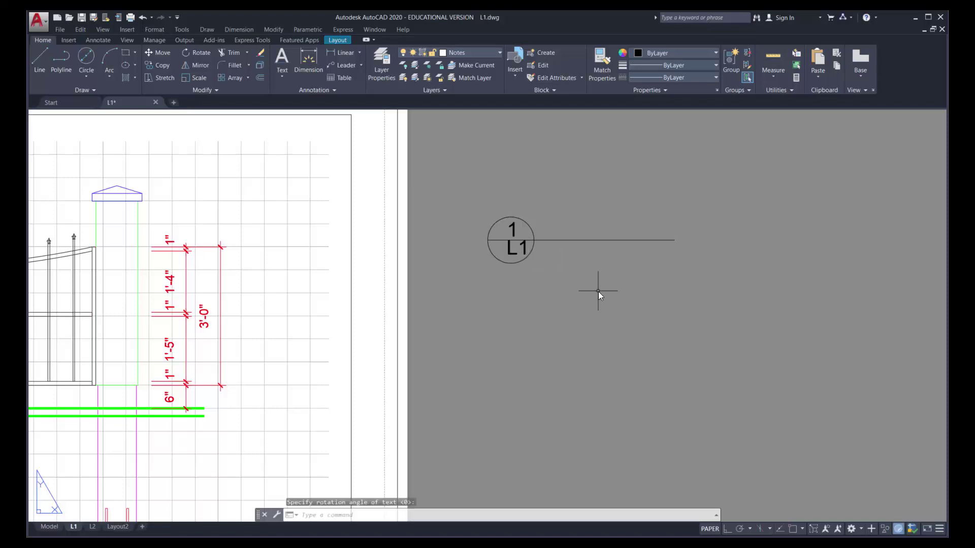
- Move the number "1" slightly so it is centred in the upper half of the circle
left_click(159, 53)
left_click(510, 232)
key("Return")
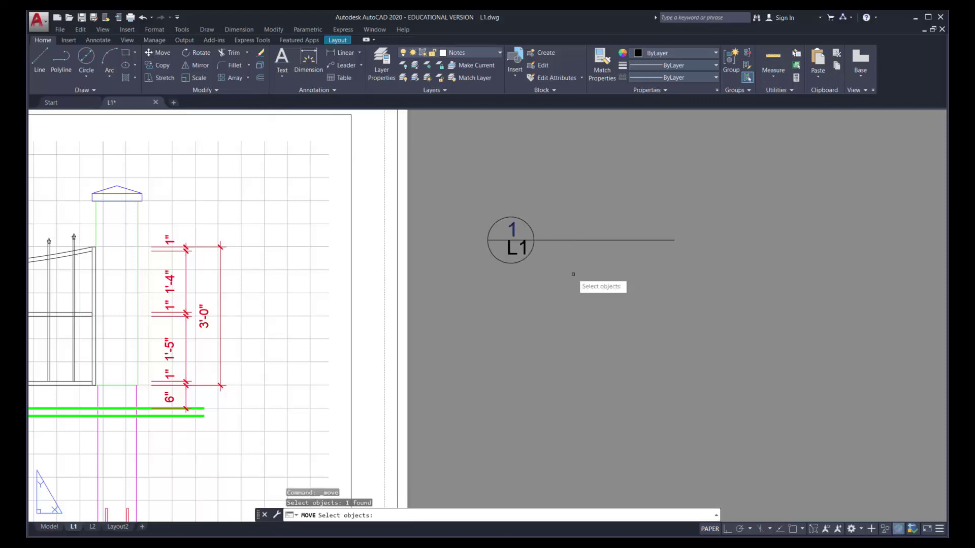
left_click(570, 273)
left_click(570, 273)
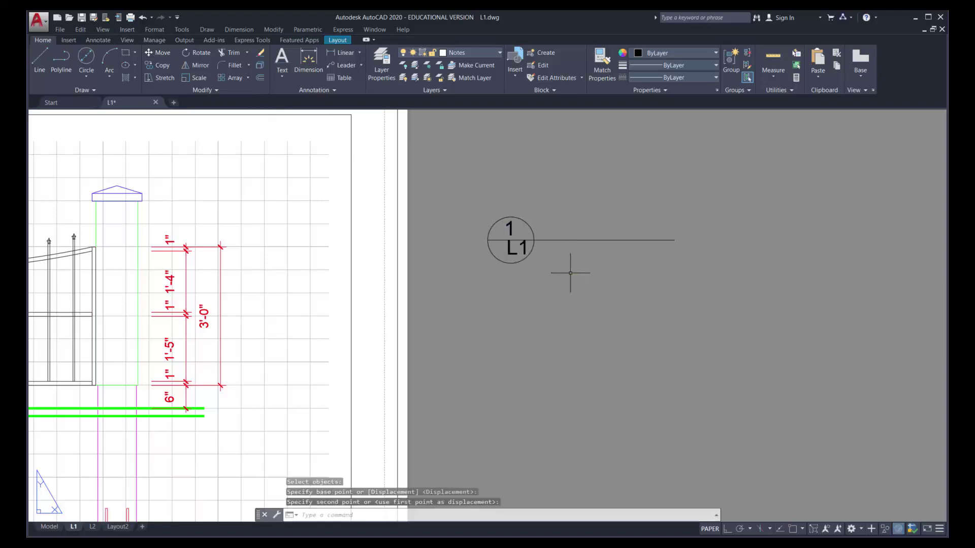
- Move the "L1" text so it is centred in the lower half of the circle
key("Return")
left_click(523, 250)
key("Return")
left_click(580, 290)
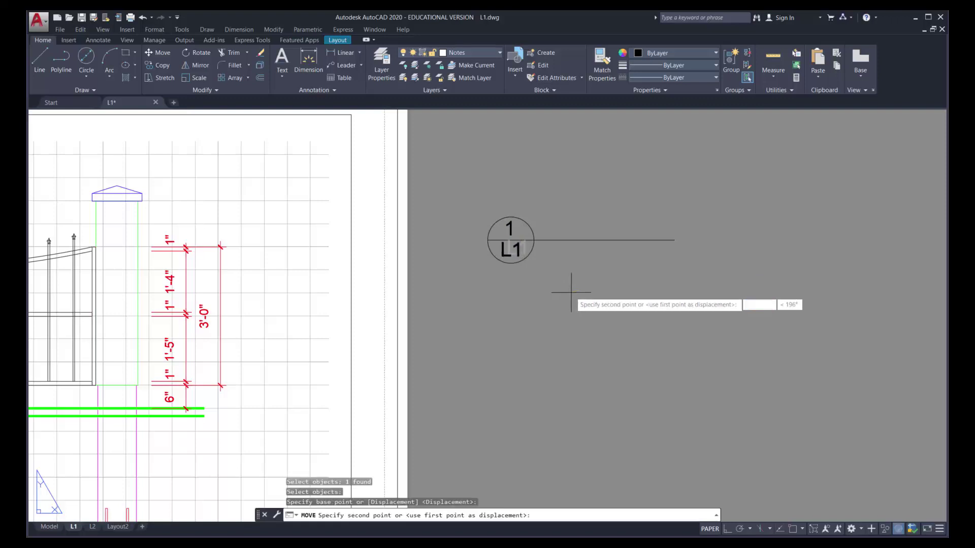
left_click(571, 293)
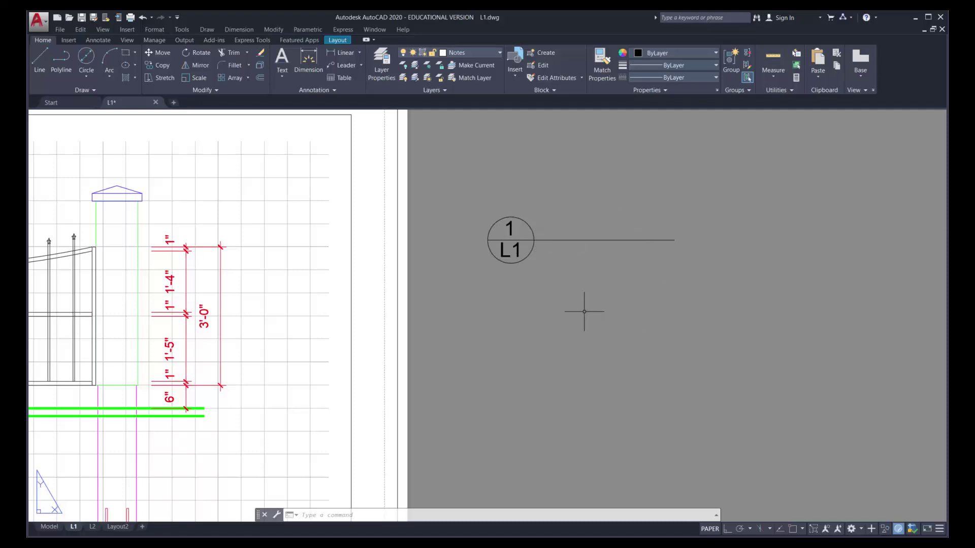
- Add single-line text "PLAN" just above the line beside the circle, with height 1/8 and rotation 0
left_click(282, 76)
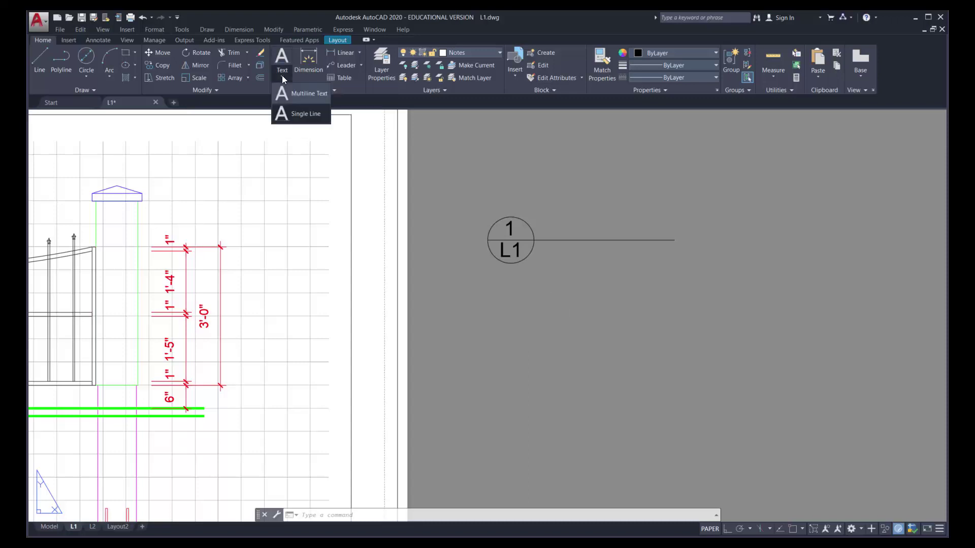
left_click(287, 115)
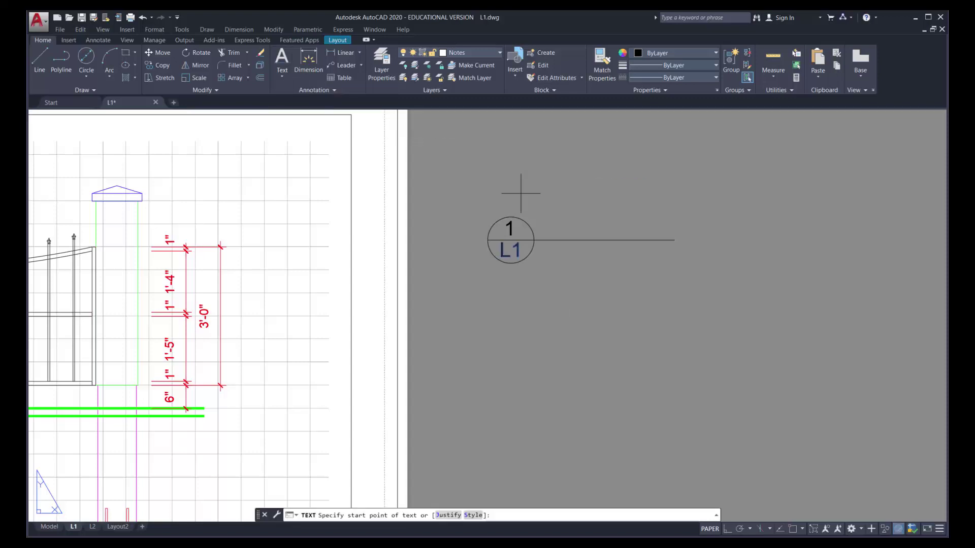
left_click(542, 235)
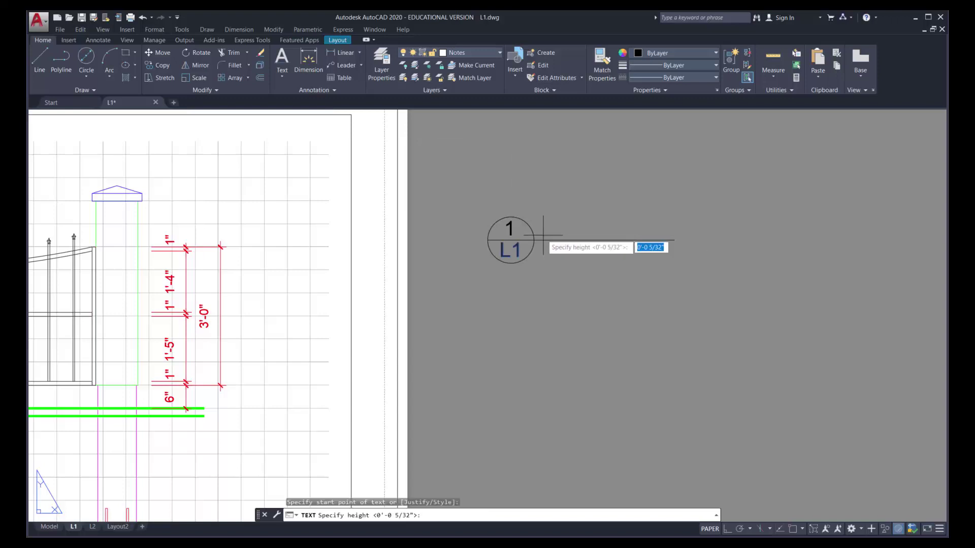
type("1/8")
key("Return")
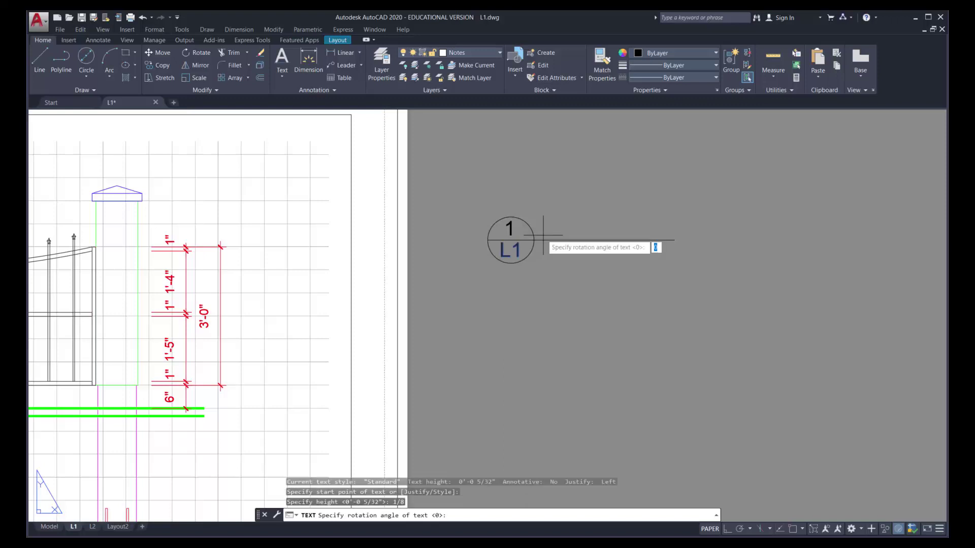
key("Return")
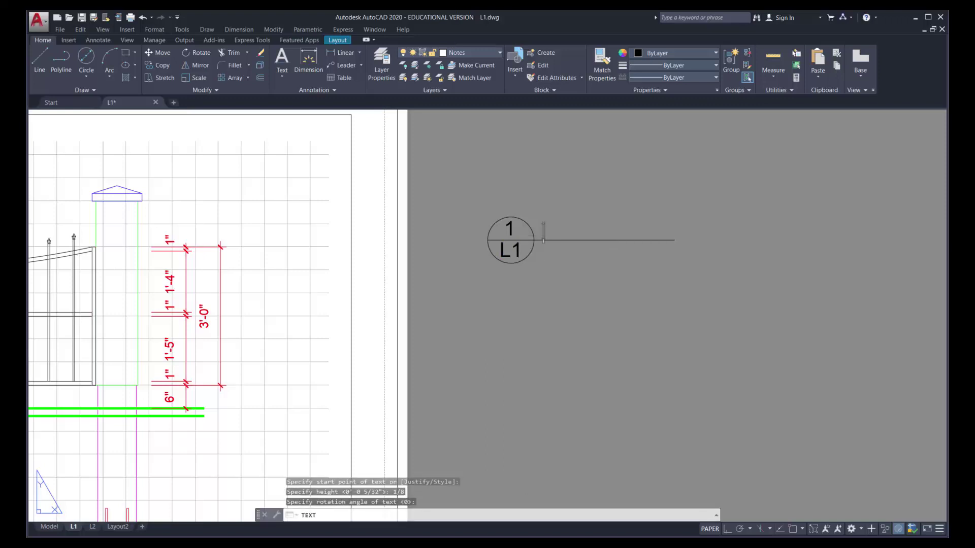
type("PLAN")
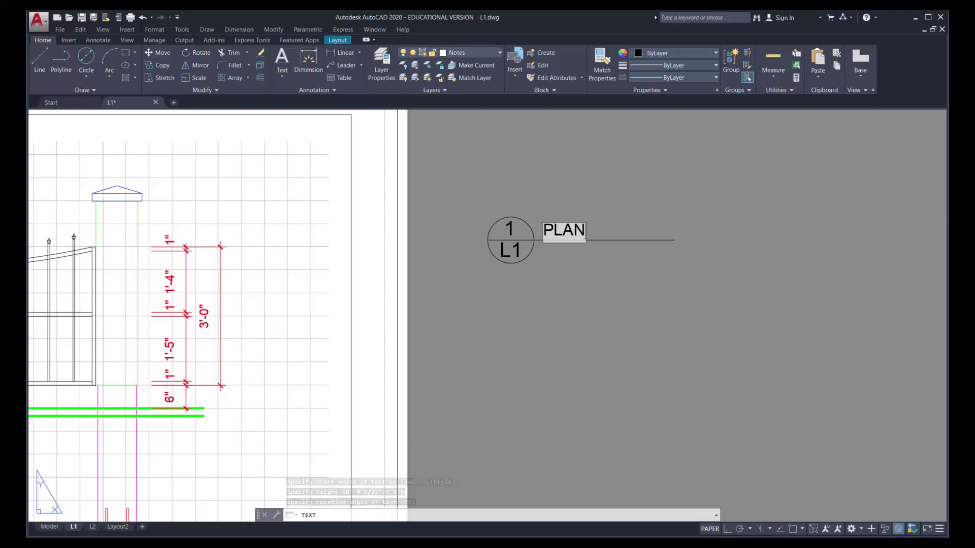
key("Return")
key("Return")
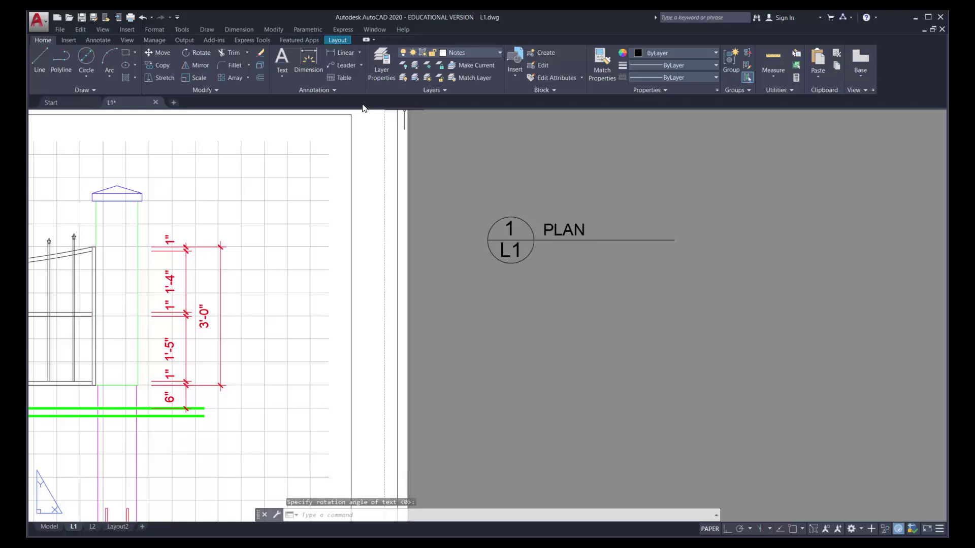
- Add single-line text "SCALE: 1/2" = 1'-0"" below the line, under PLAN, with height 3/32 and rotation 0
left_click(282, 76)
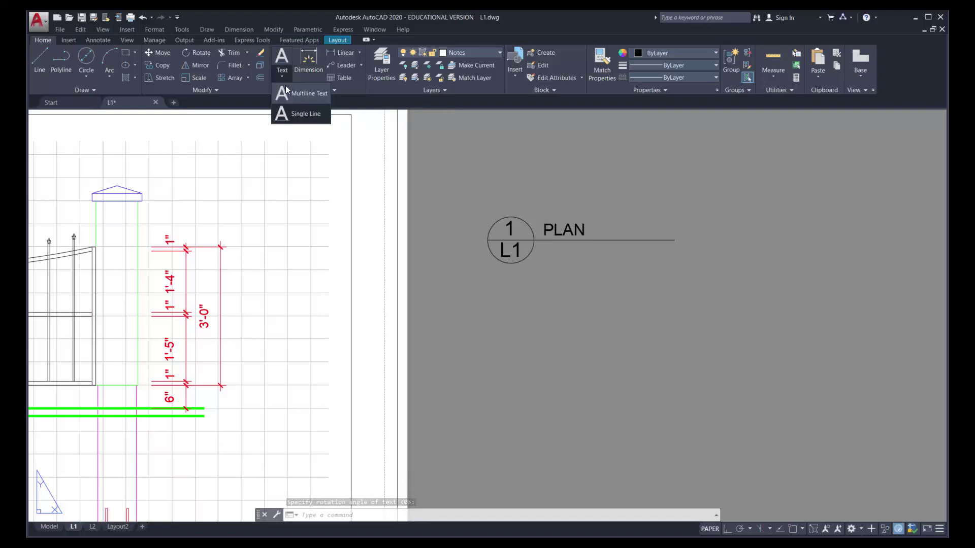
left_click(293, 114)
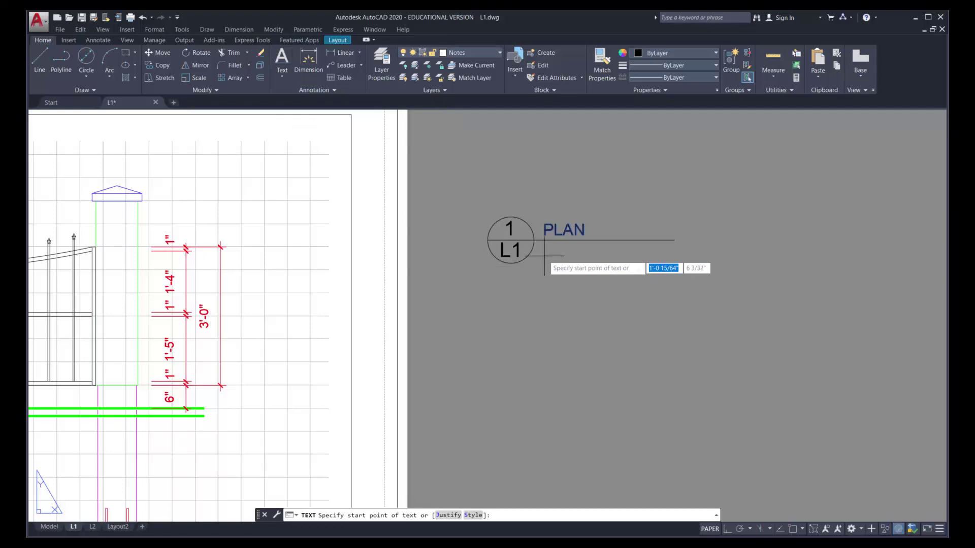
left_click(544, 256)
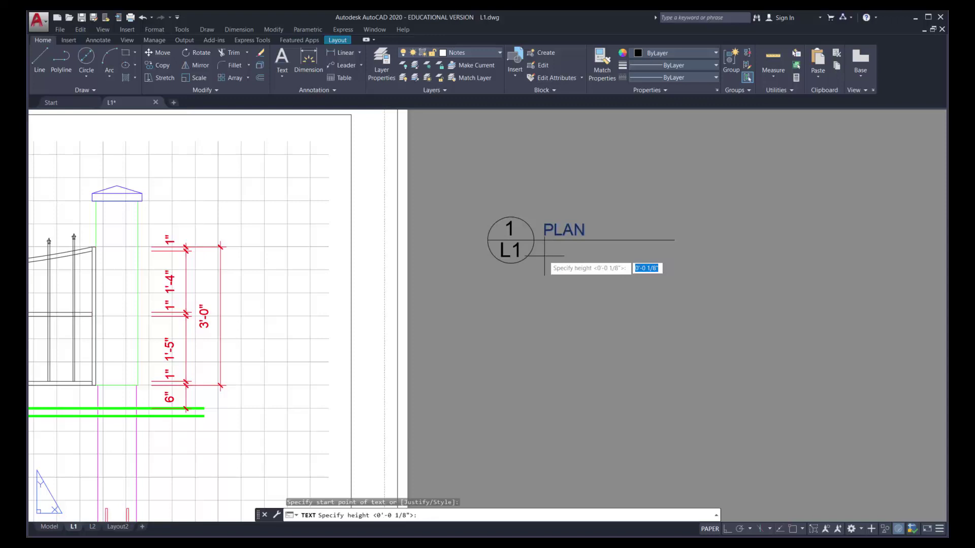
type("3/32")
key("Return")
key("Return")
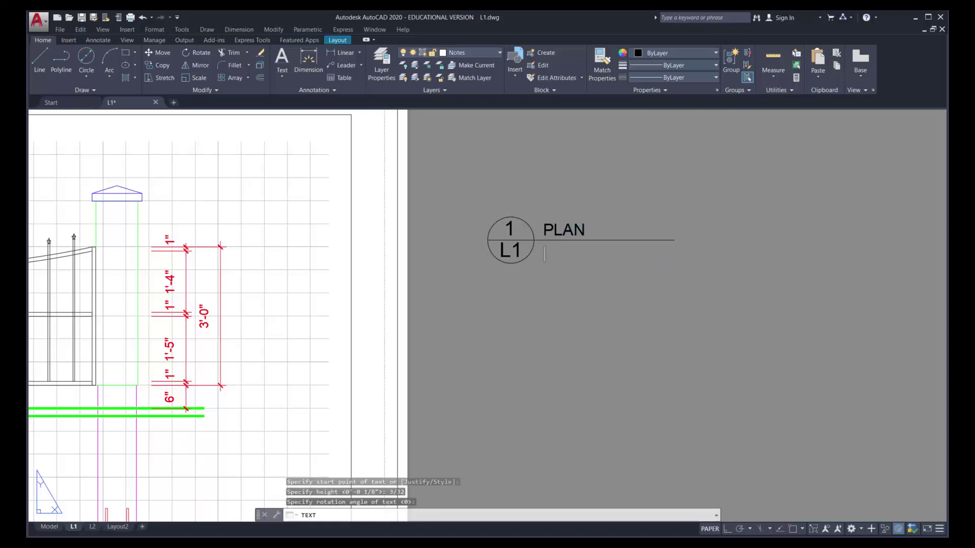
type("SCALE:")
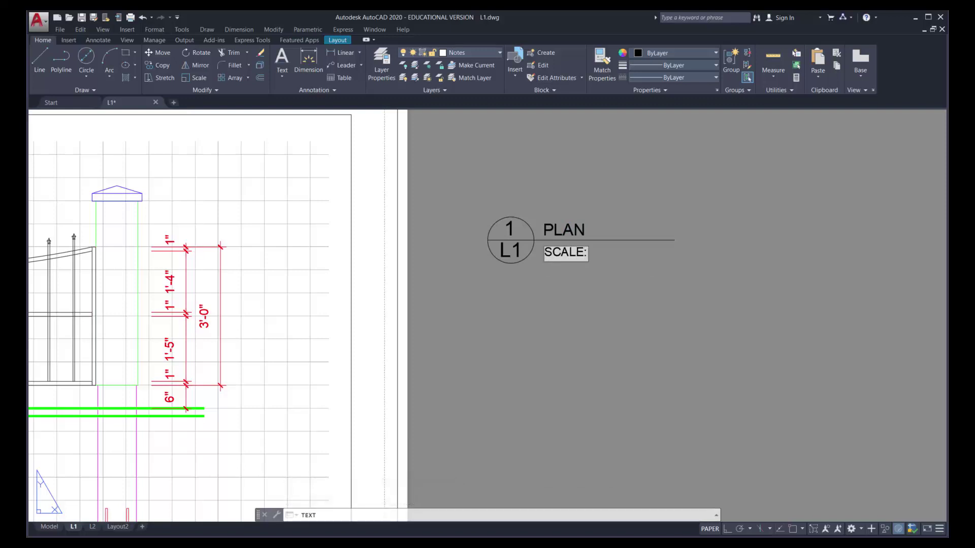
type("  1/2\" = 1'-0\"")
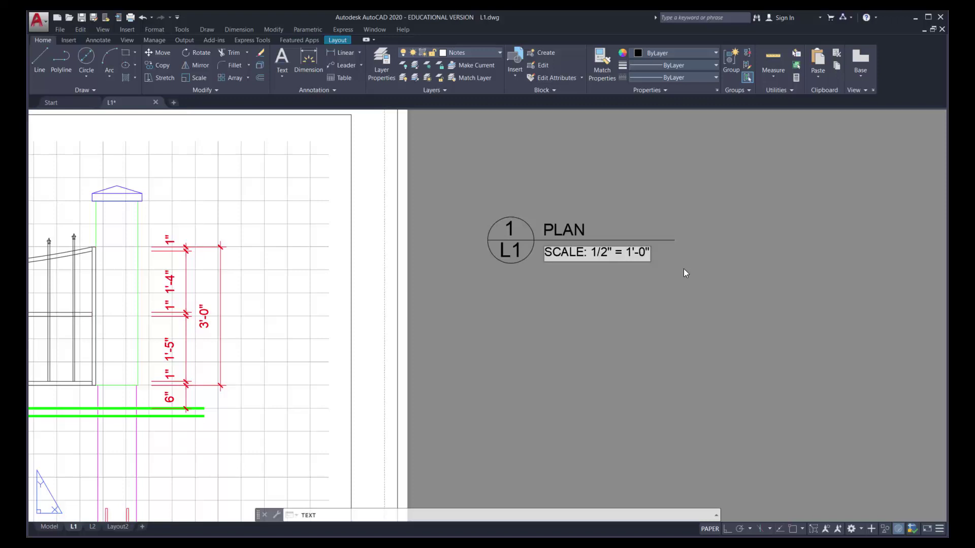
key("Return")
key("Return")
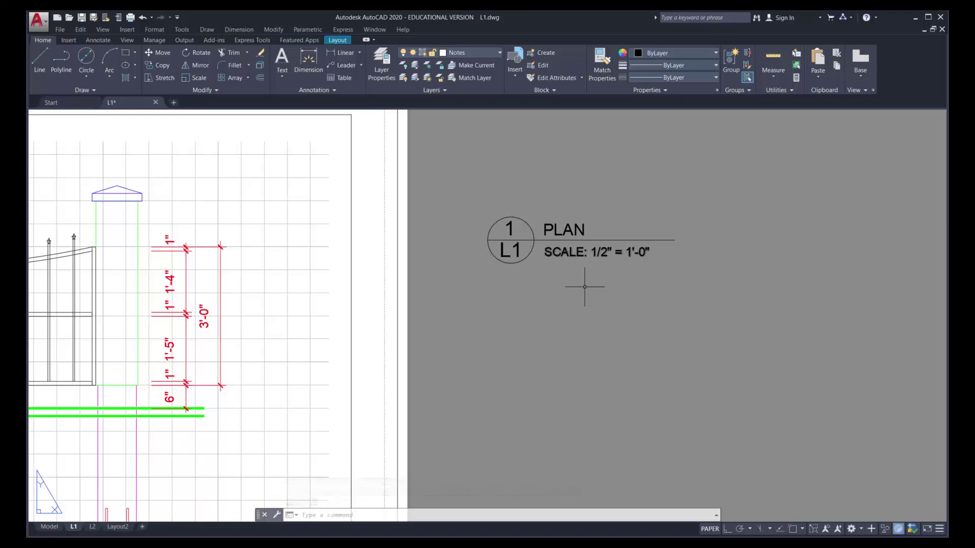
- Shorten the horizontal line by stretching its right endpoint back to the end of the scale text
left_click(668, 239)
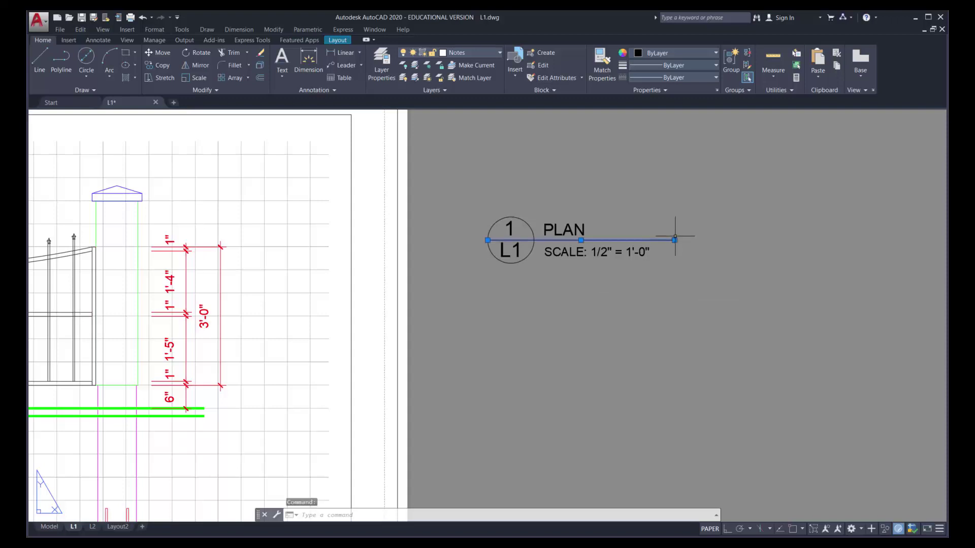
left_click(675, 240)
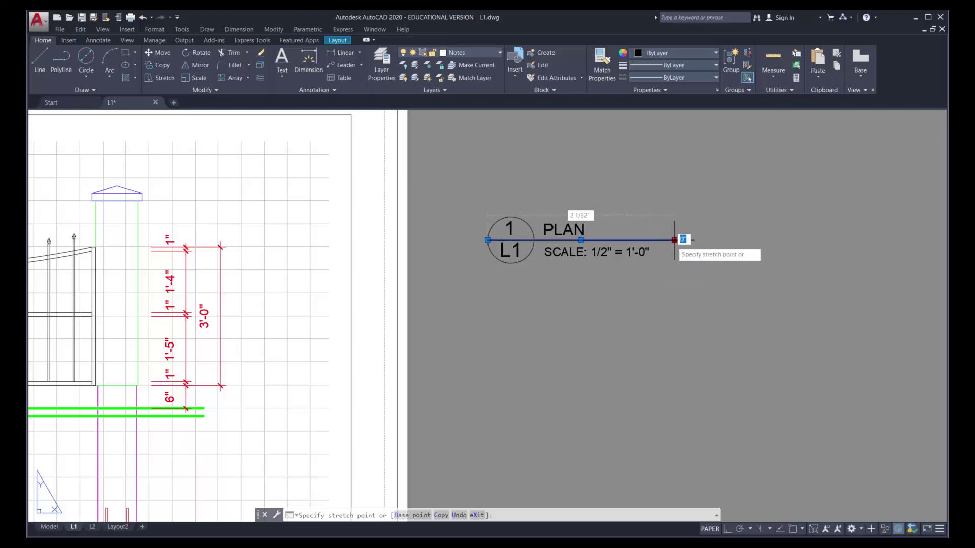
left_click(652, 240)
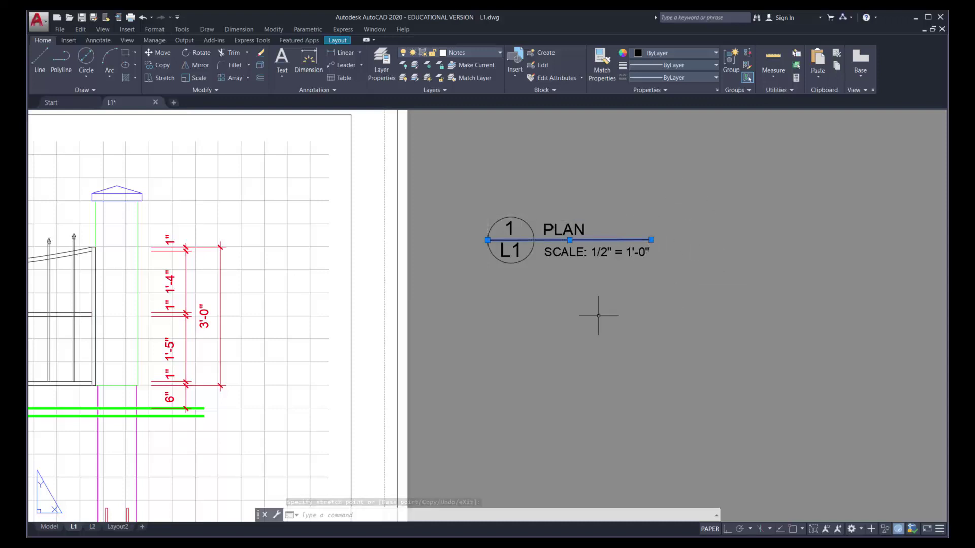
key("Escape")
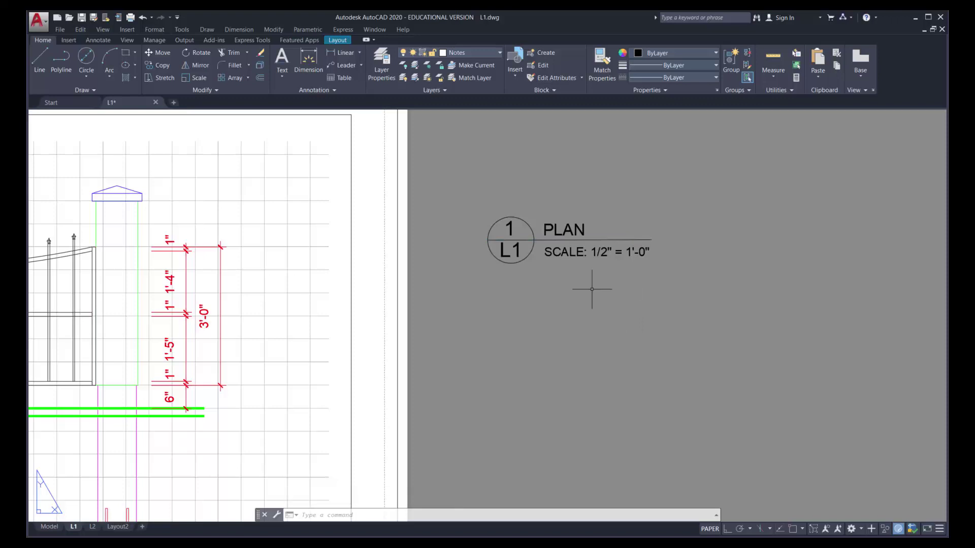
- Draw a circle with a diameter of .25 in the empty space below the title reference symbol
scroll(586, 285, "down", 4)
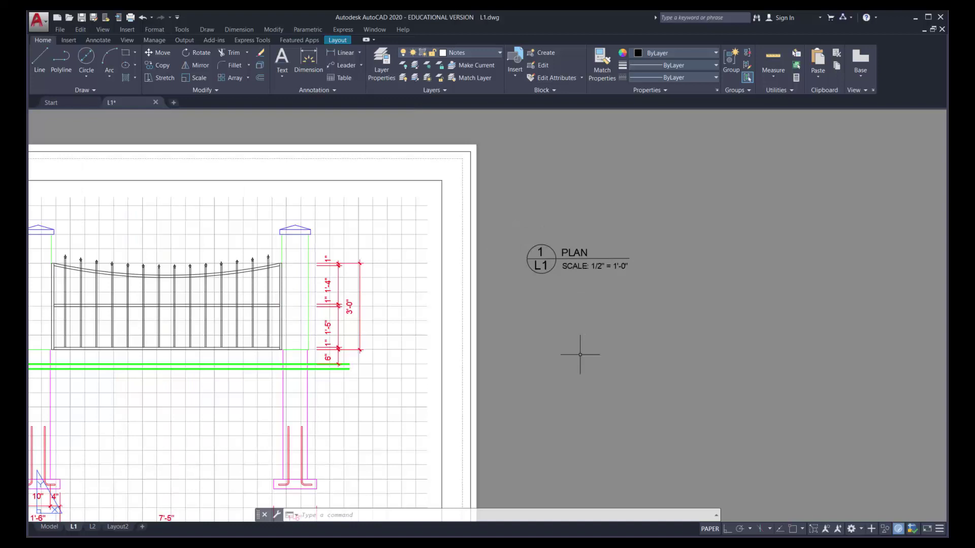
scroll(579, 351, "up", 4)
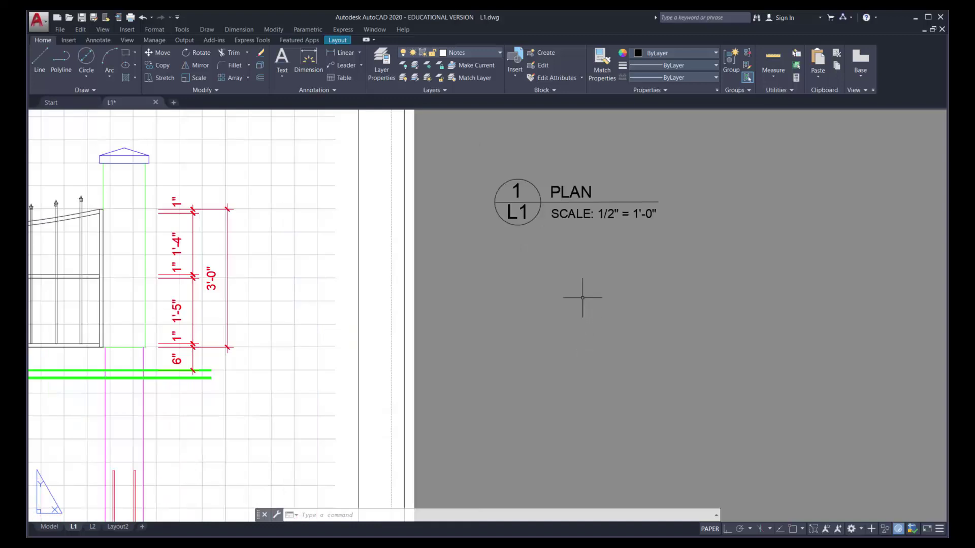
left_click(86, 77)
left_click(103, 115)
left_click(515, 282)
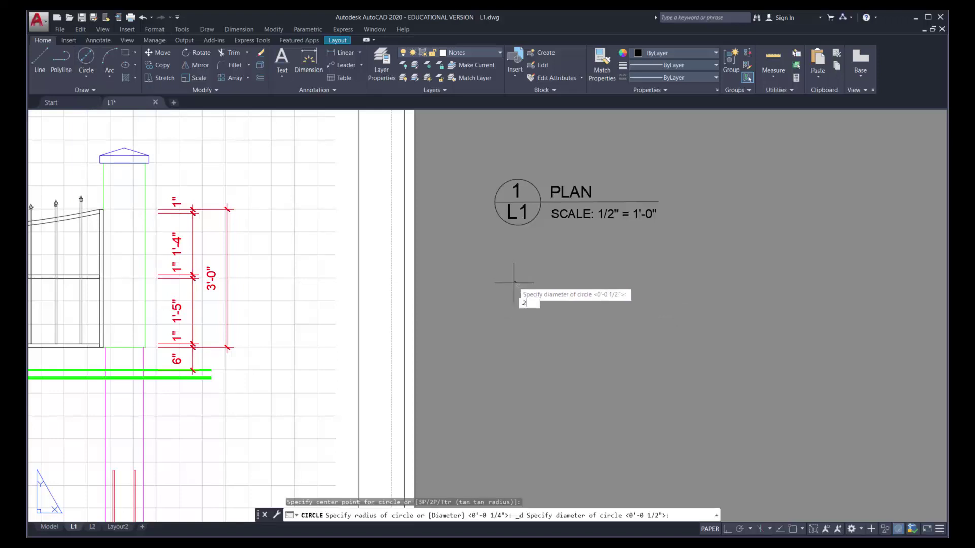
key("Return")
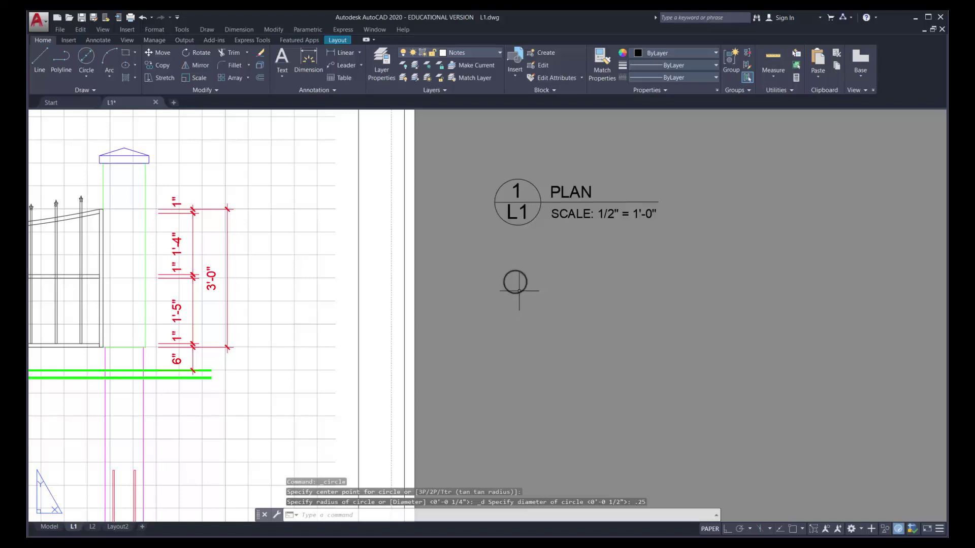
- Draw a .25 by .25 rectangle in the empty space just to the right of the small circle
mouse_move(527, 283)
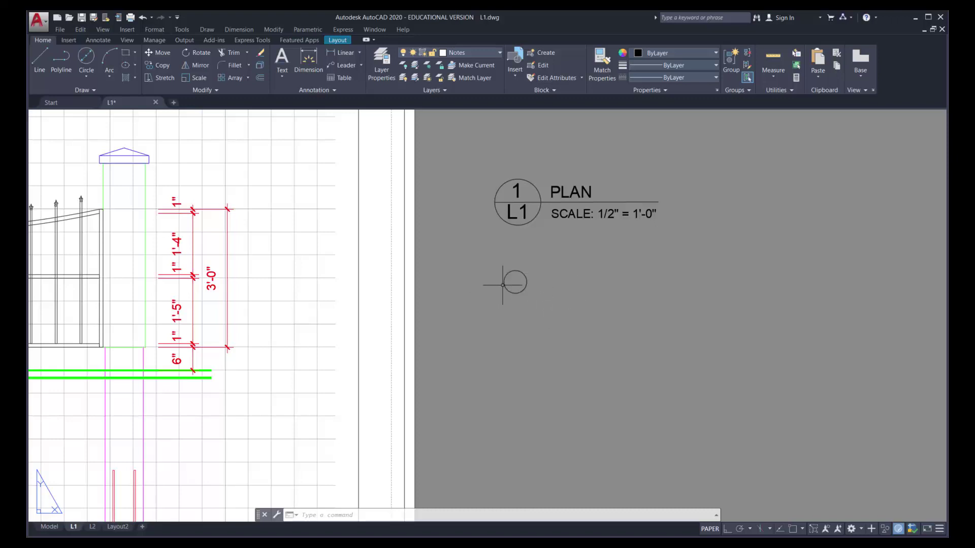
scroll(514, 279, "up", 5)
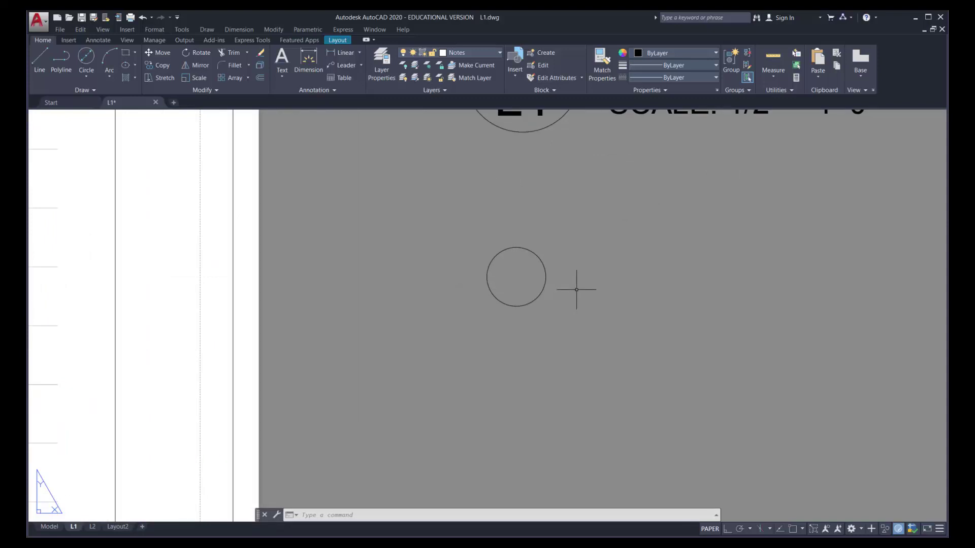
left_click(126, 56)
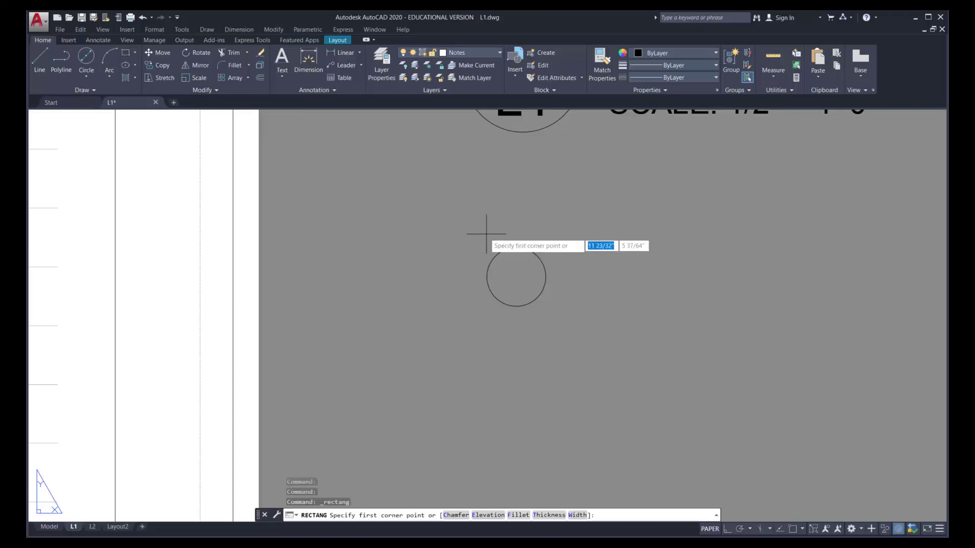
left_click(601, 291)
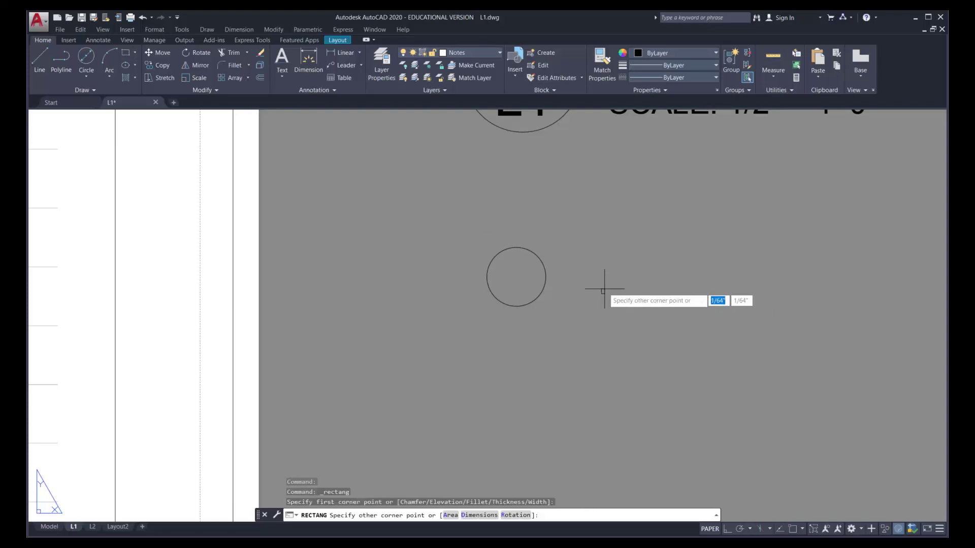
type("25")
key("Tab")
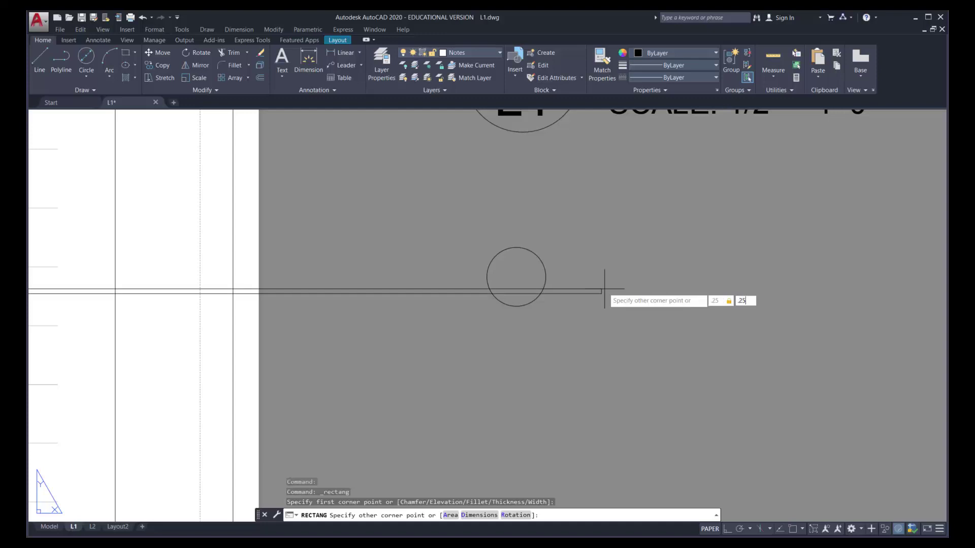
key("Return")
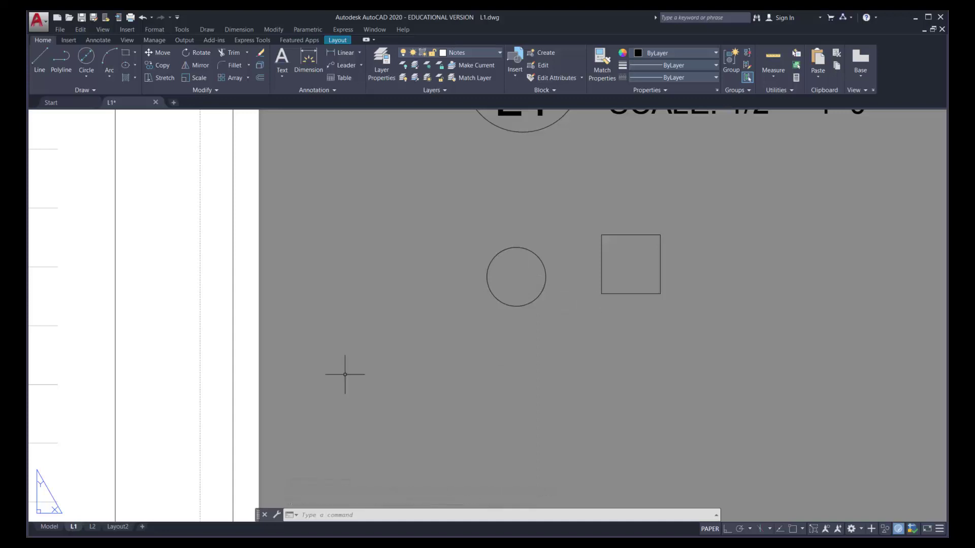
key("Escape")
left_click(614, 235)
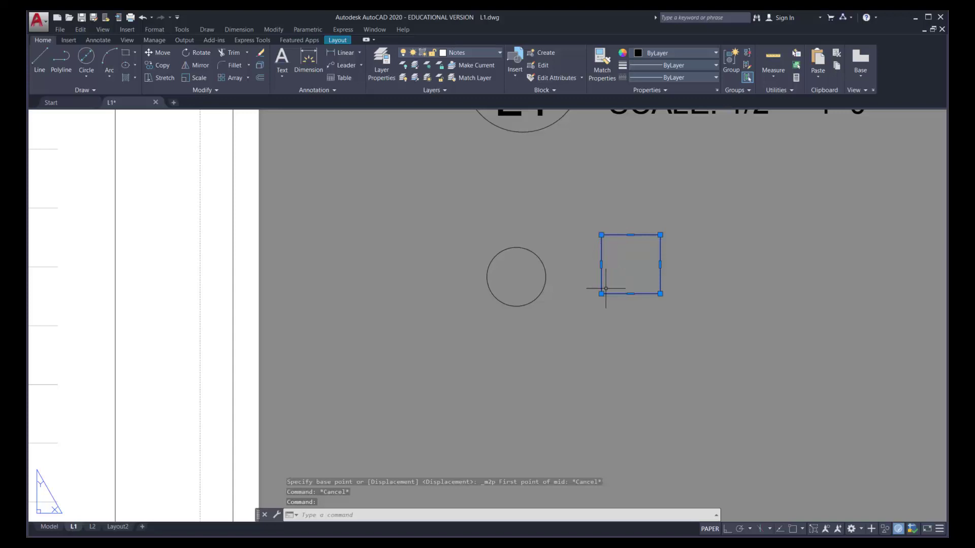
key("Escape")
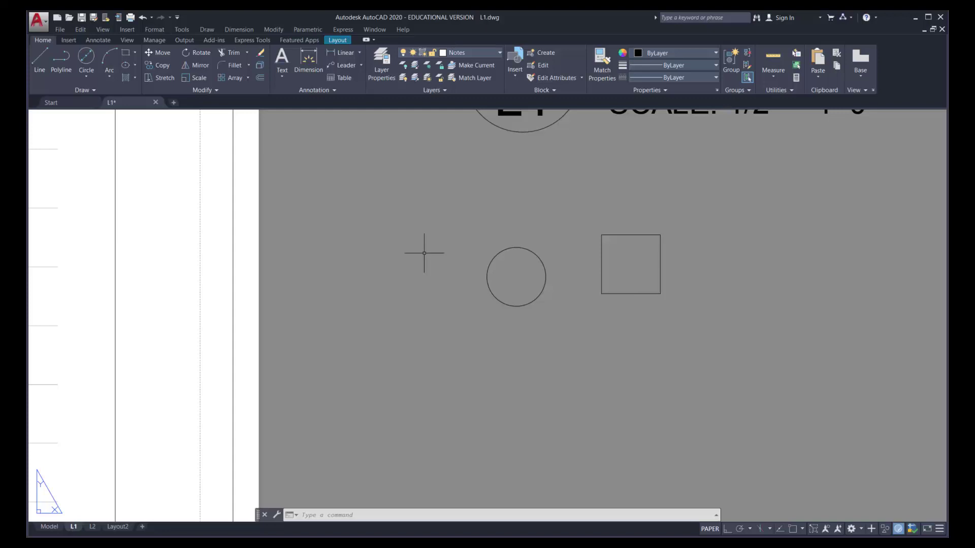
- Move the small square onto the circle's center, using the midpoint between two of its opposite corners as the base point
left_click(159, 53)
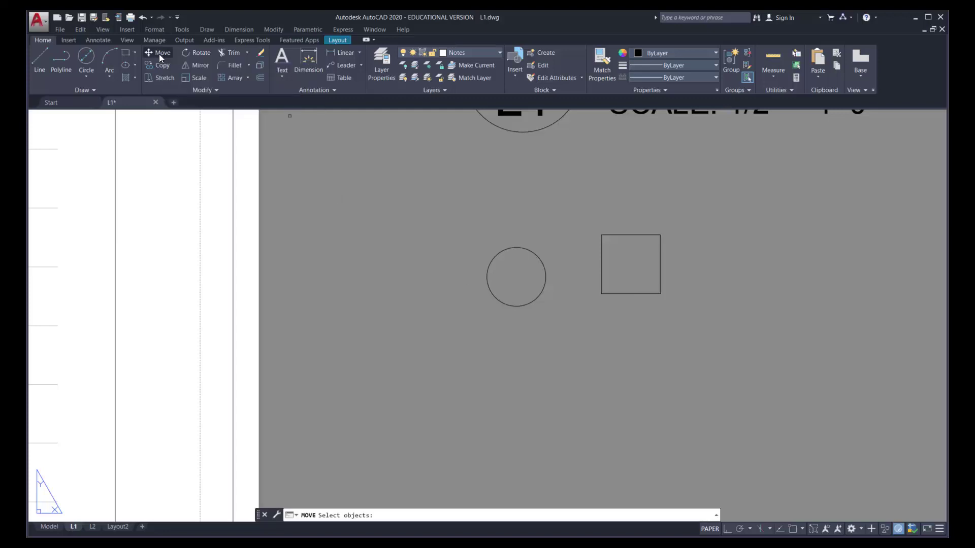
left_click(653, 237)
key("Return")
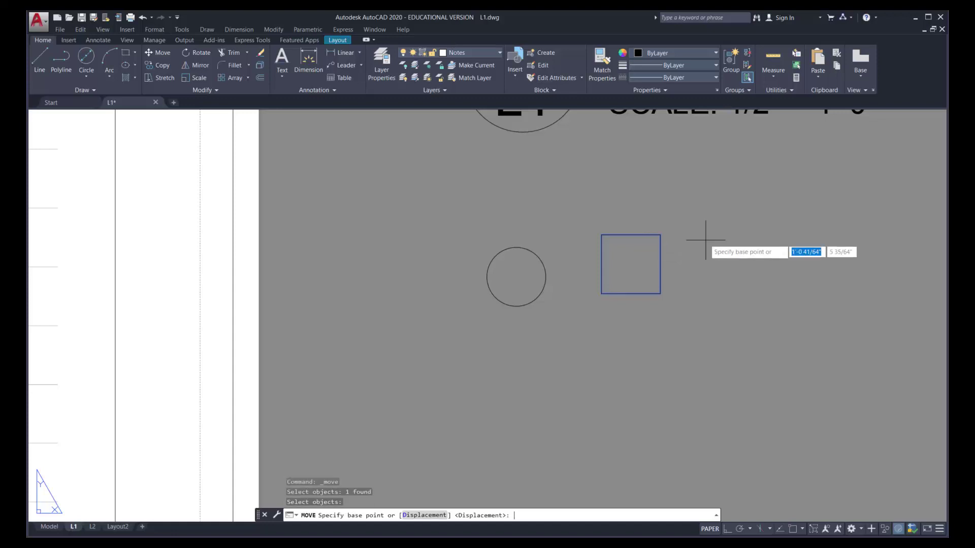
key("F8")
right_click(706, 241, "shift")
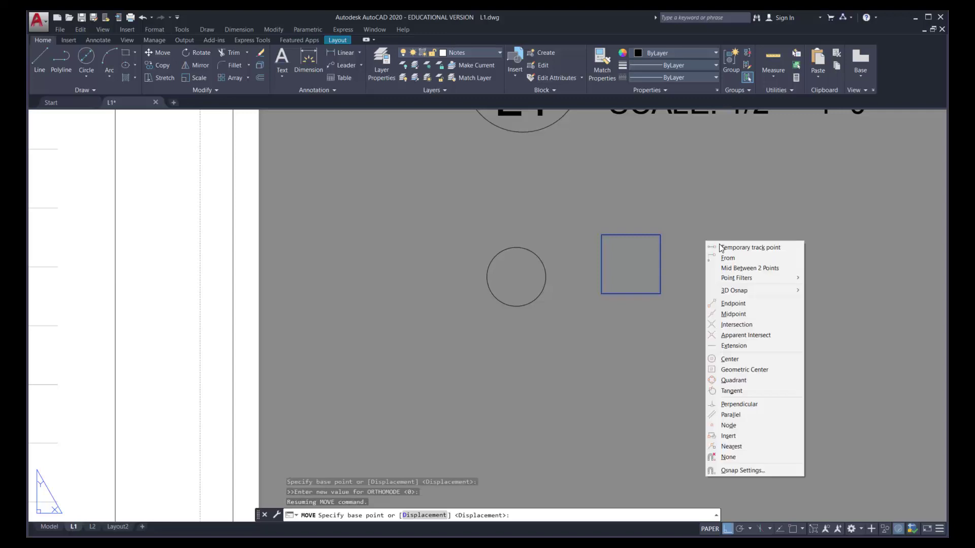
left_click(735, 270)
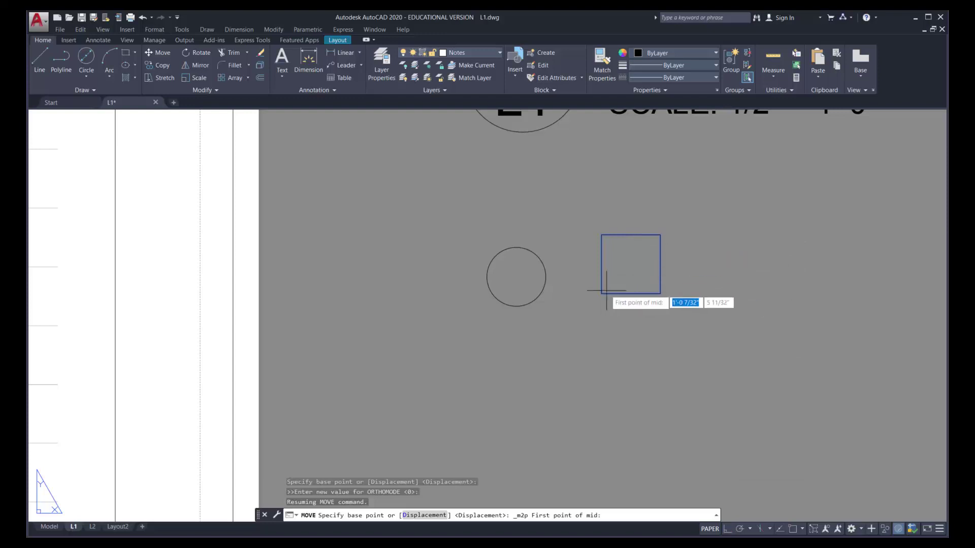
left_click(793, 530)
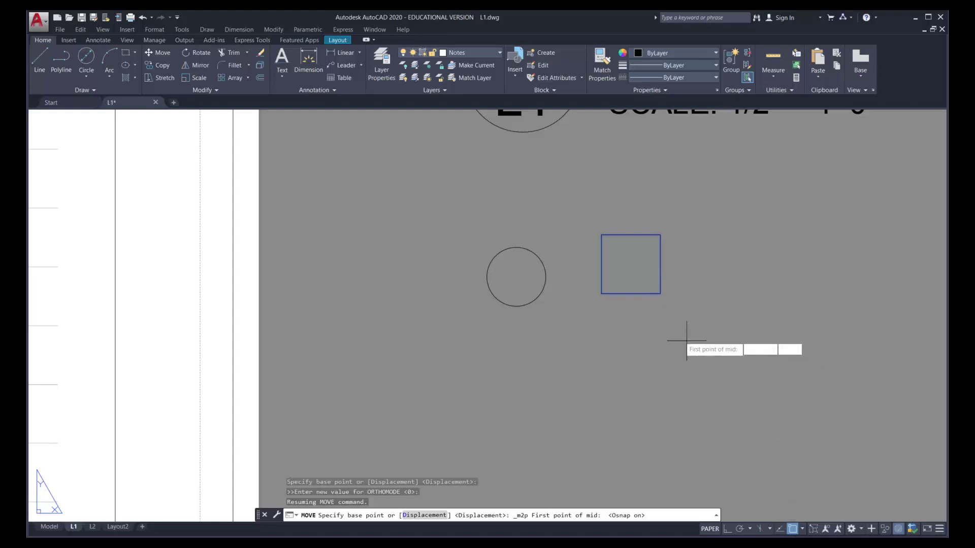
left_click(603, 293)
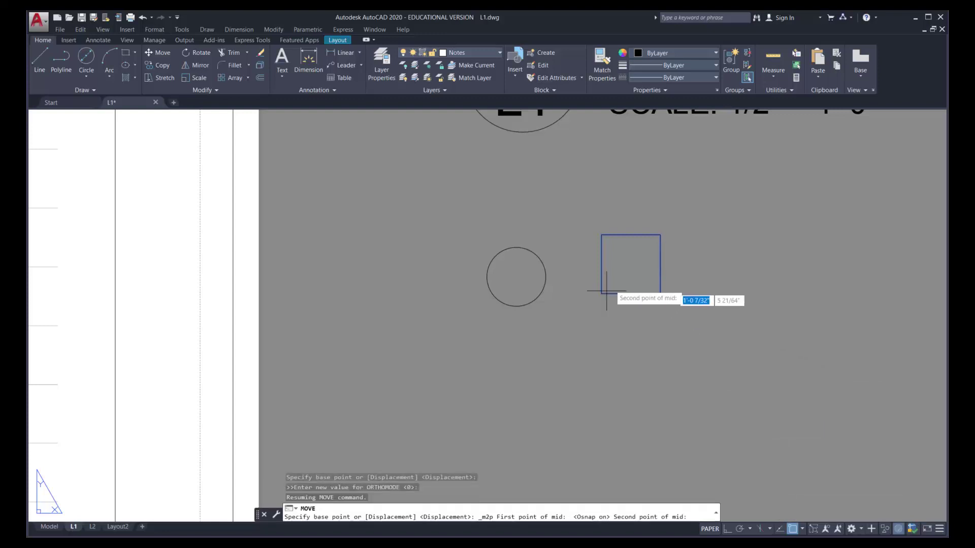
left_click(660, 234)
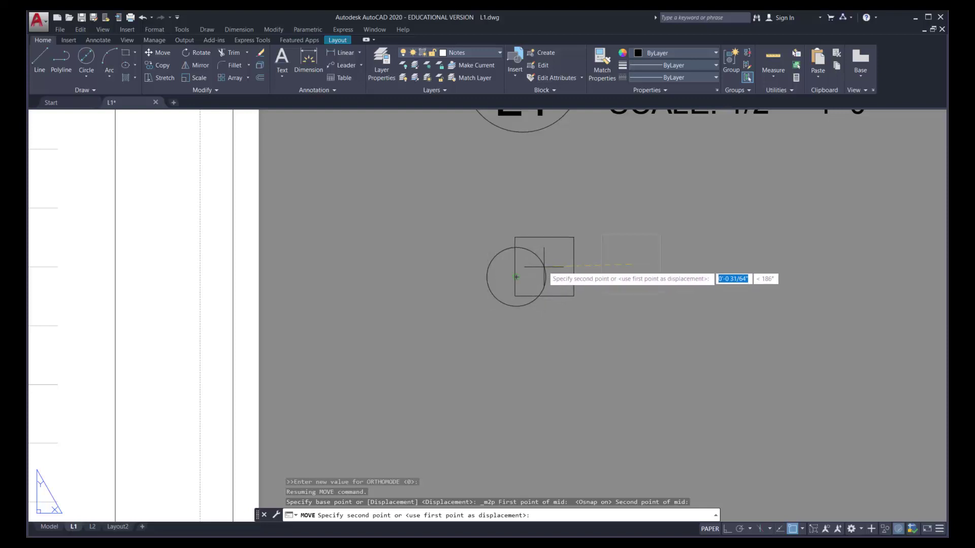
left_click(517, 277)
- Undo the last rotation attempts and rotate only the square 45 degrees about the circle's center
key("ctrl+z")
key("ctrl+z")
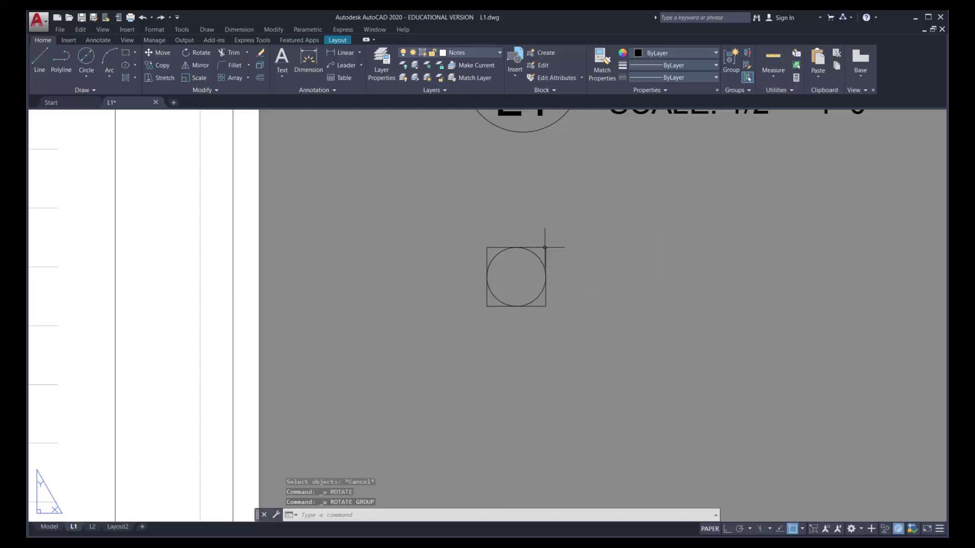
left_click(206, 50)
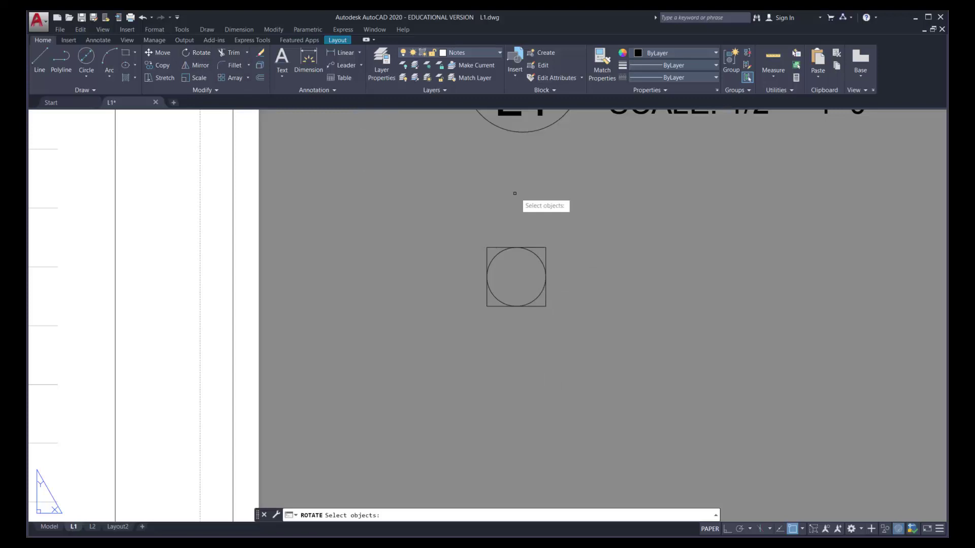
left_click(543, 248)
key("Return")
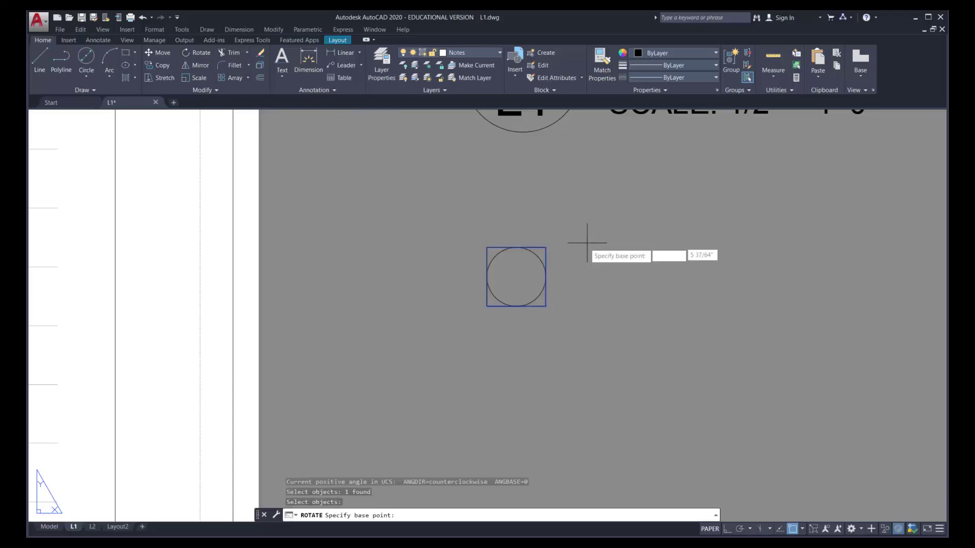
left_click(516, 277)
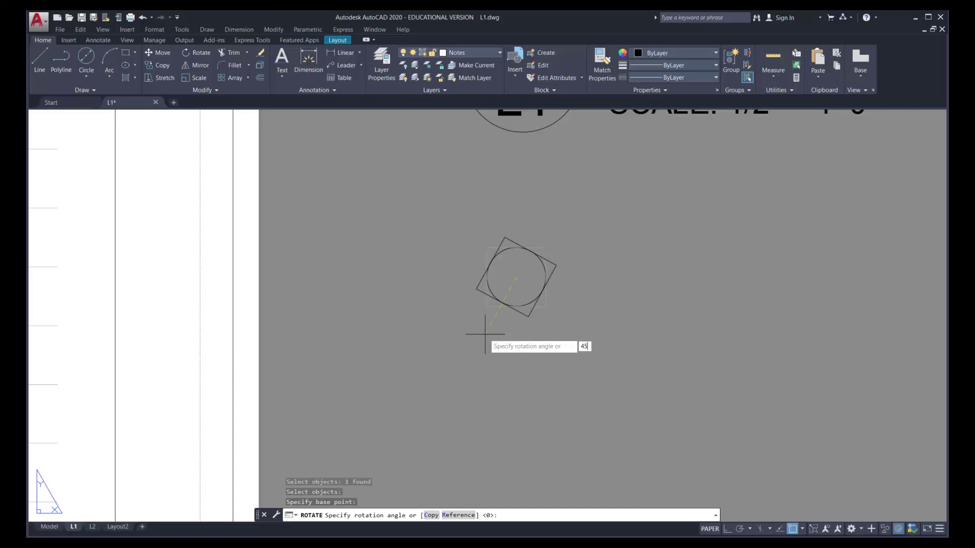
key("Return")
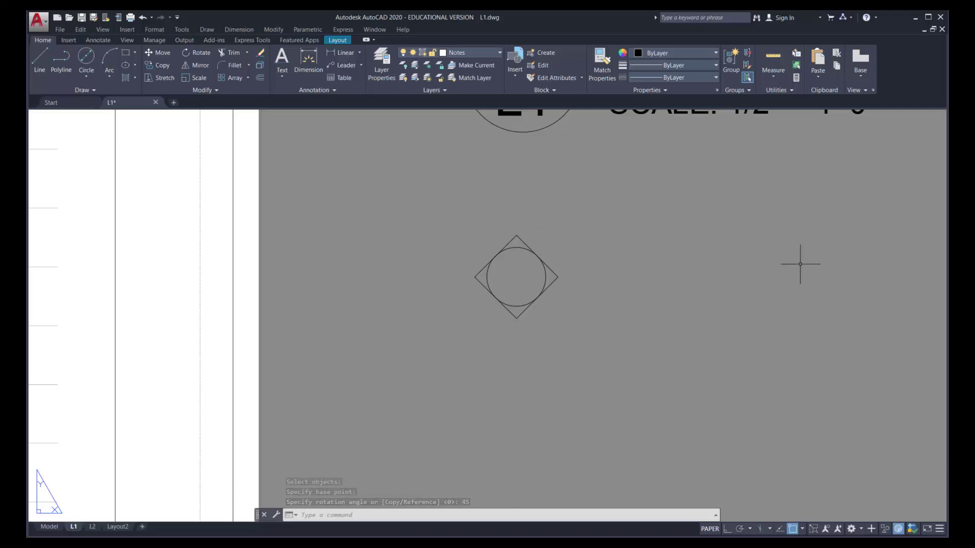
- Draw a horizontal line about 1 11/32" long from the diamond's left corner, through the circle and past the right corner
left_click(39, 59)
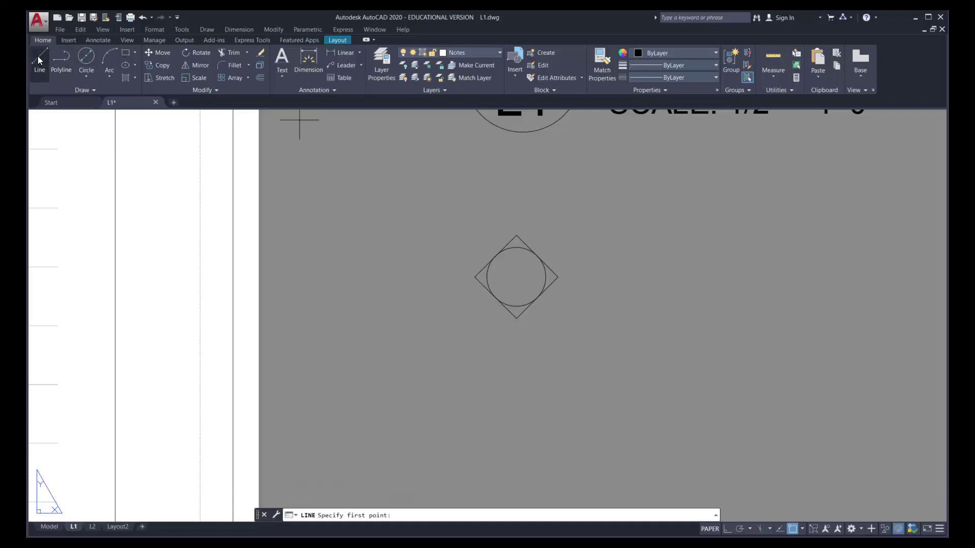
left_click(475, 278)
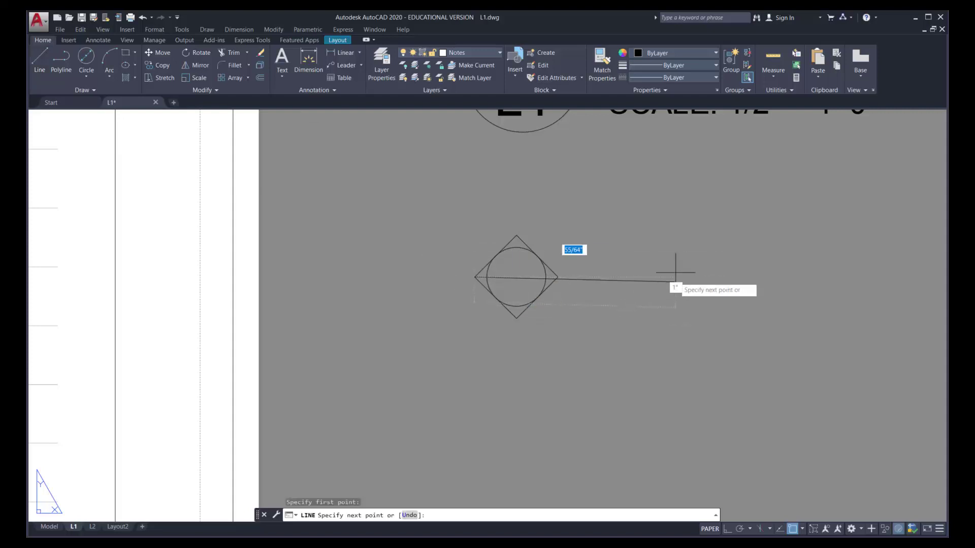
key("F8")
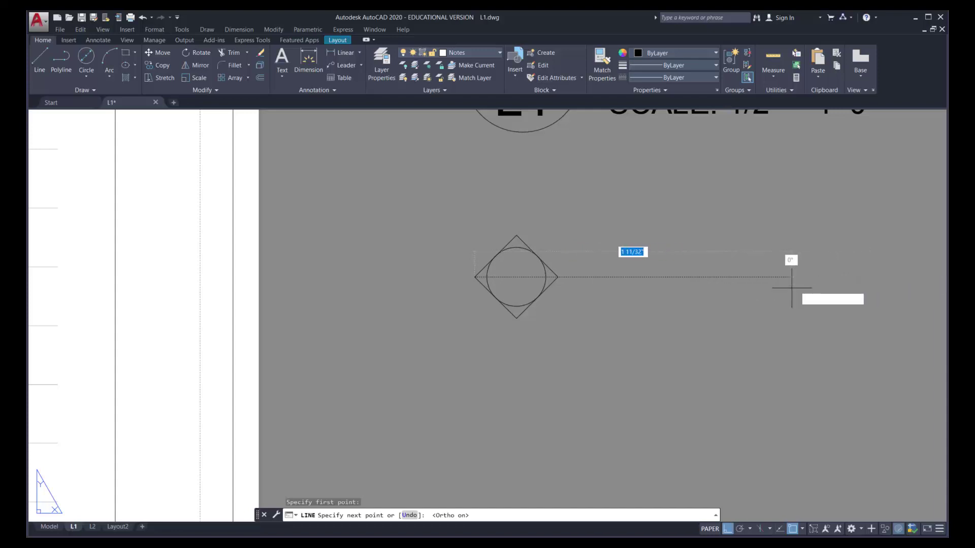
left_click(789, 277)
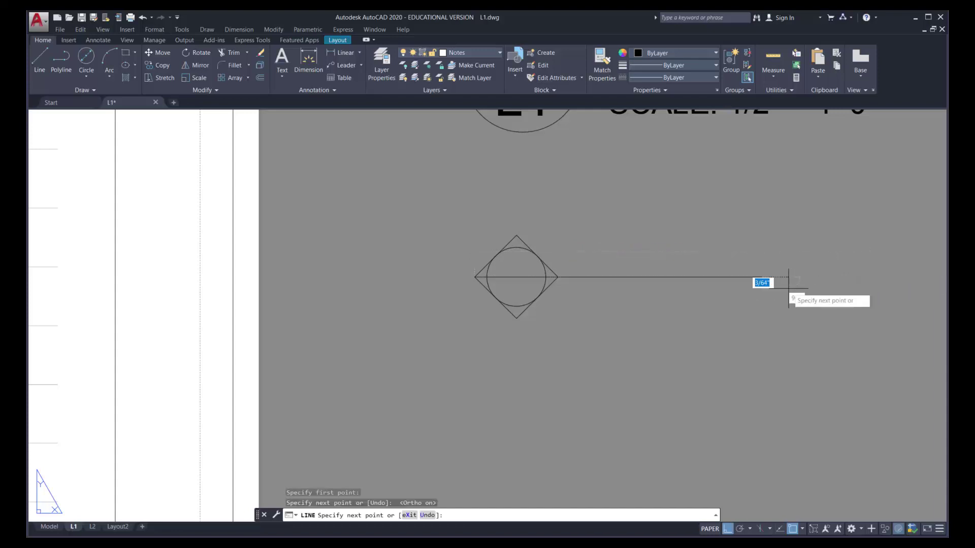
key("Return")
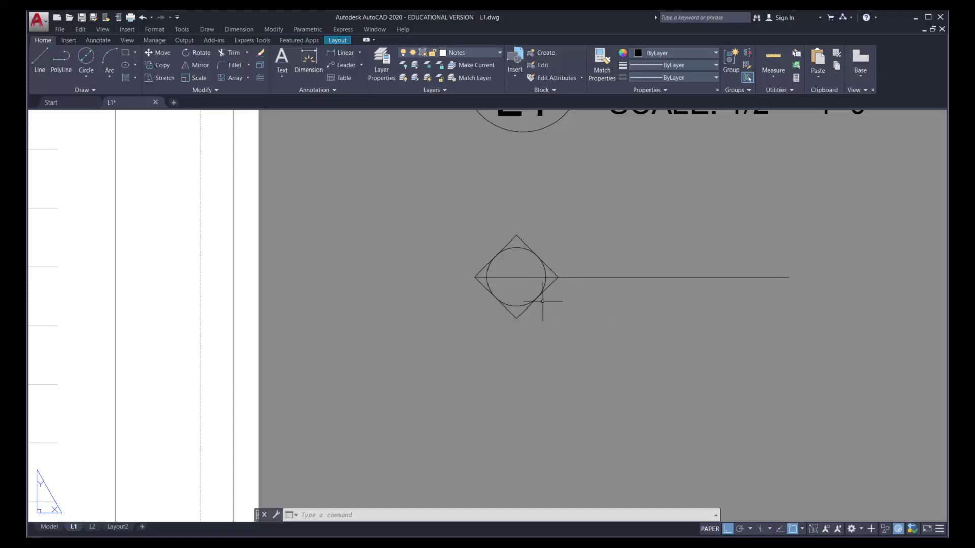
- Trim away the lower half of the diamond, using the horizontal line as the cutting edge
left_click(230, 52)
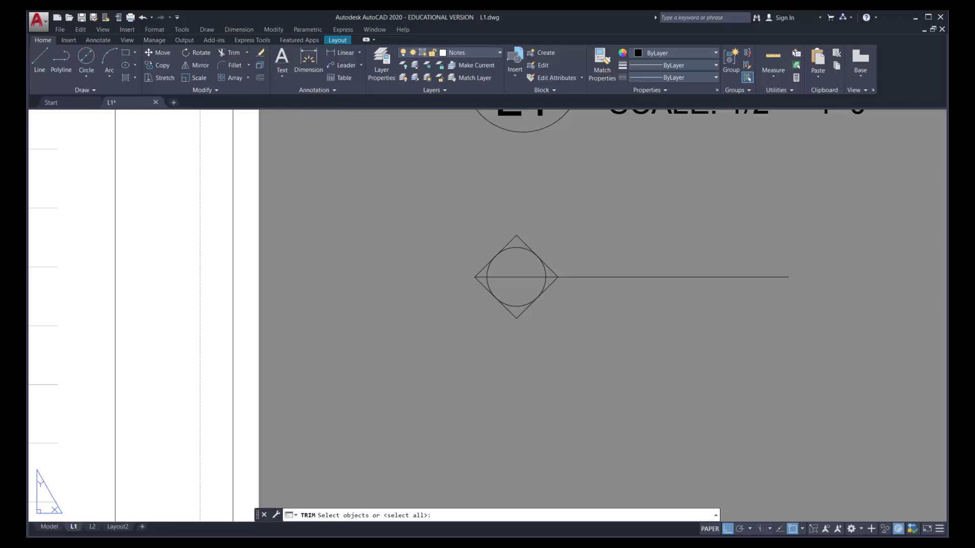
left_click(567, 277)
key("Return")
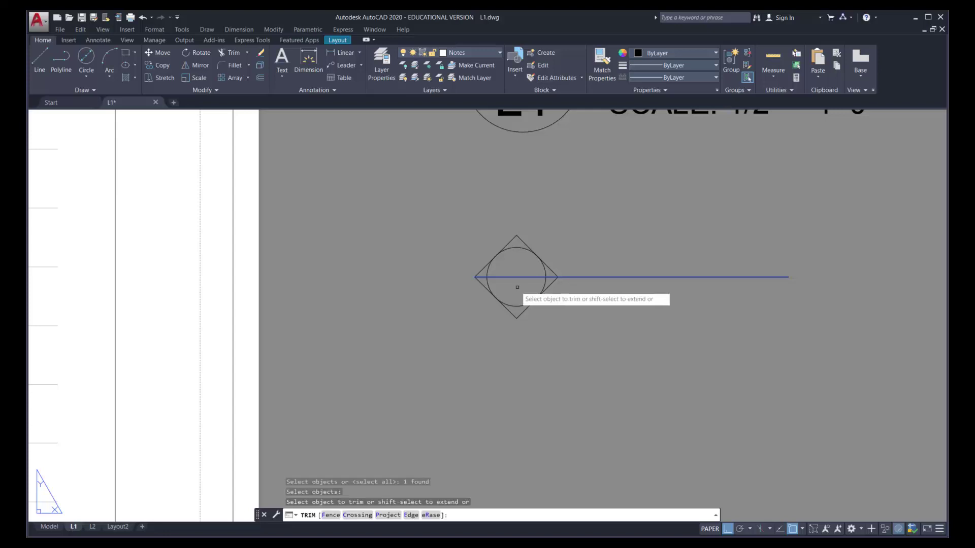
left_click(558, 285)
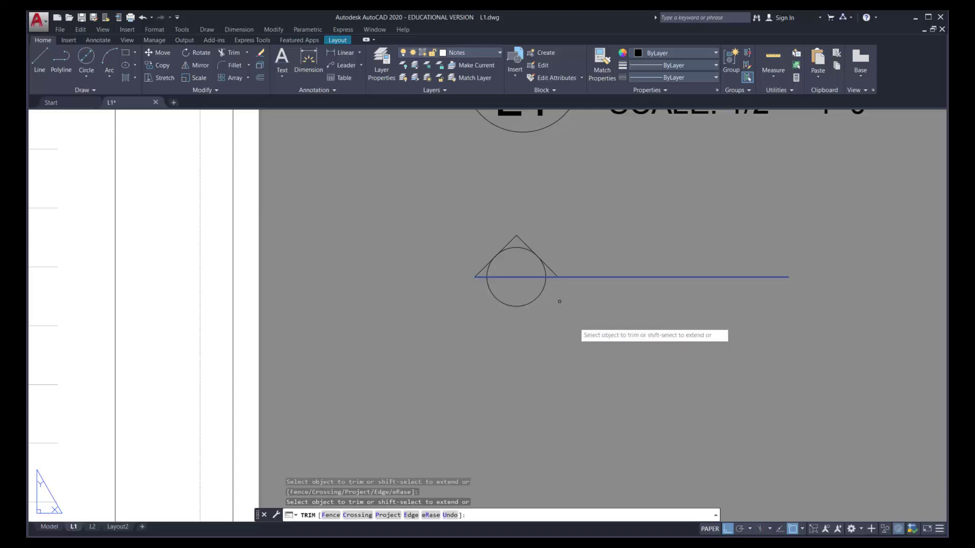
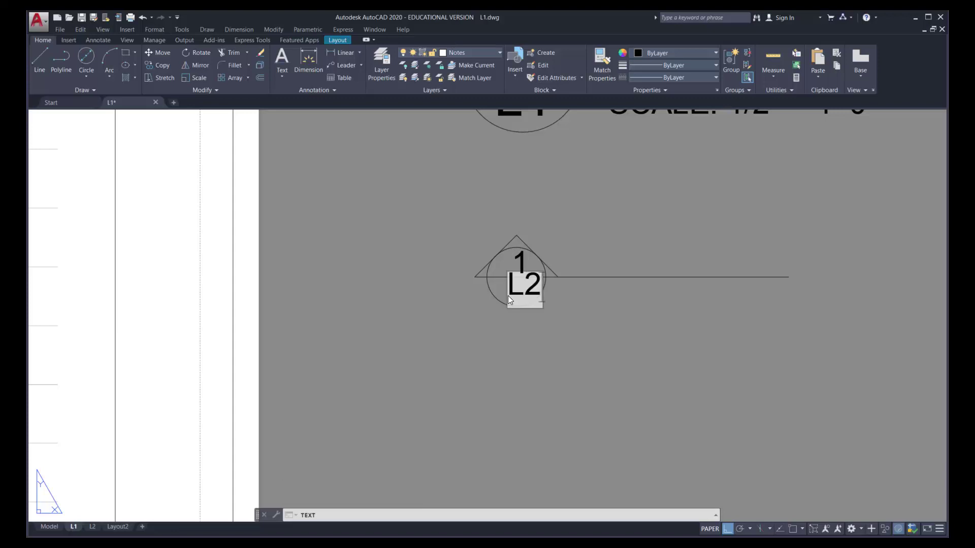
- Finish the L2 text entry and move the number 1 slightly left to center it in the circle's upper half
key("Return")
key("Return")
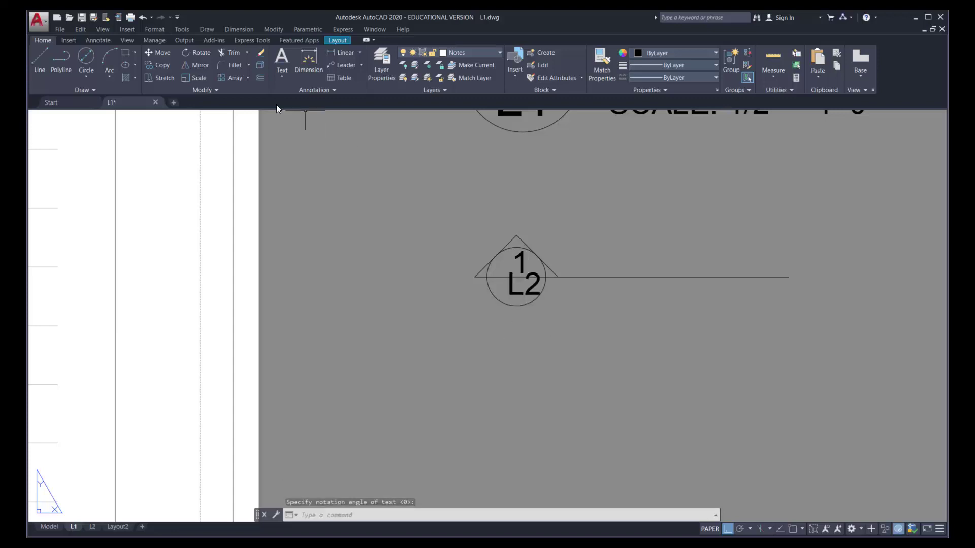
left_click(160, 54)
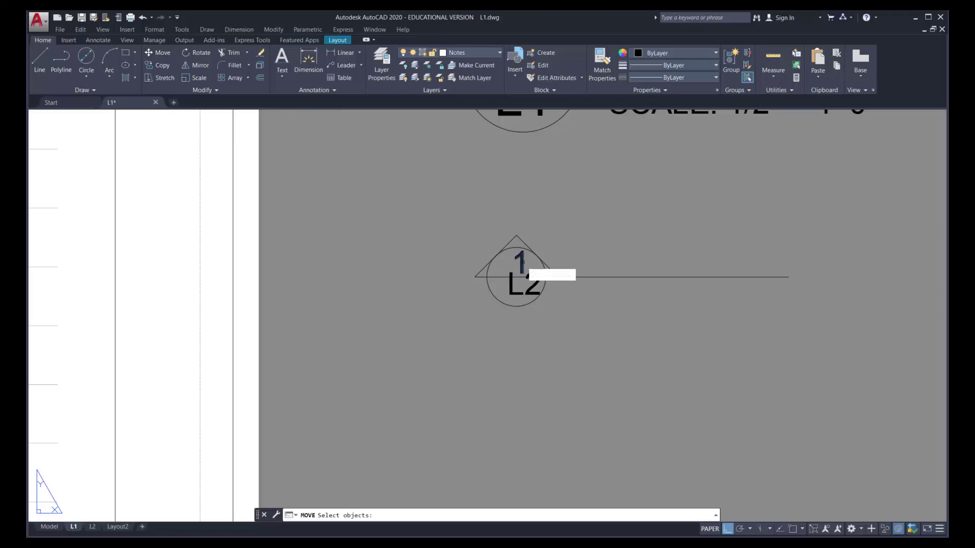
left_click(523, 263)
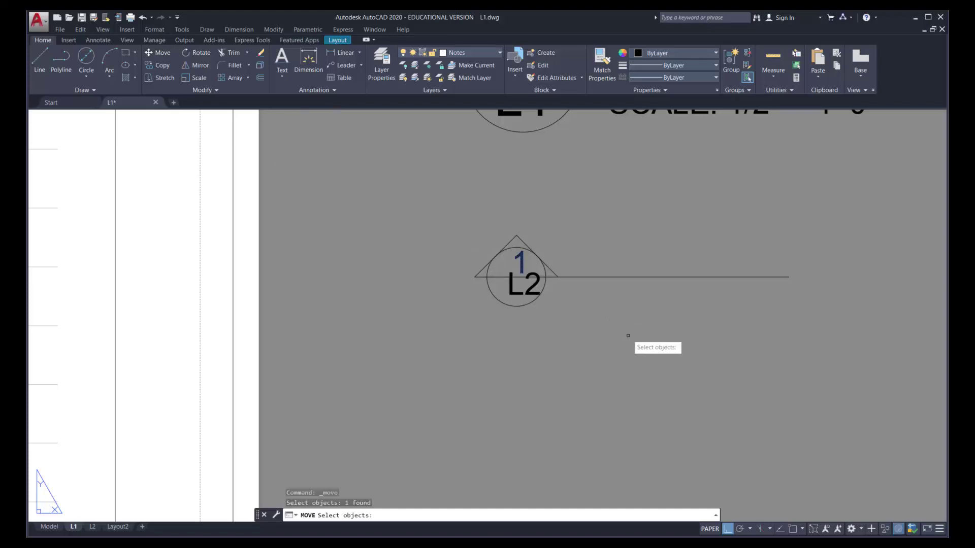
key("Return")
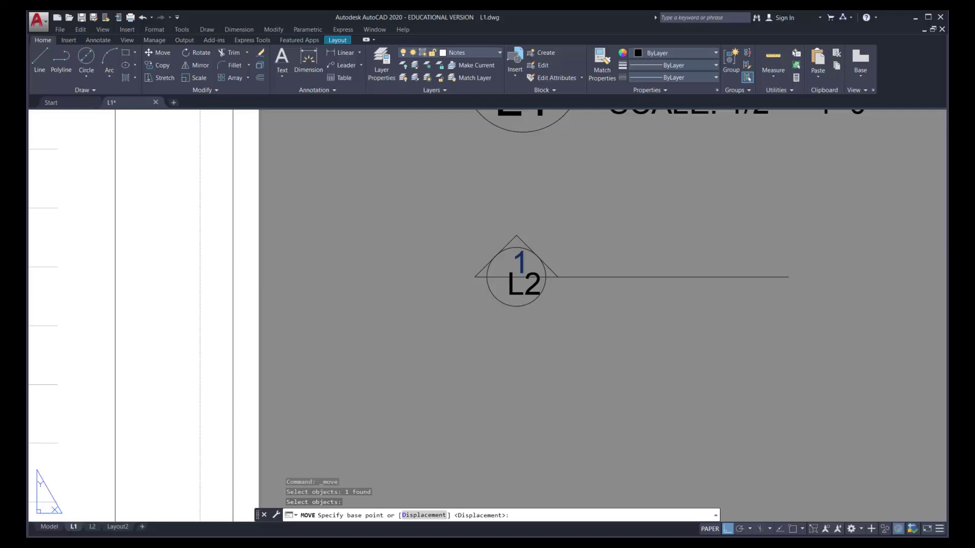
left_click(593, 320)
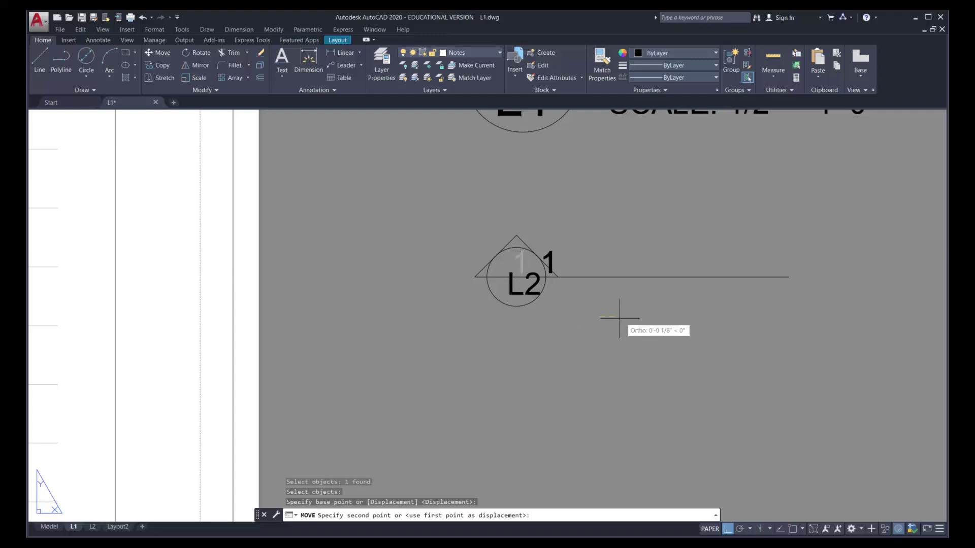
key("F8")
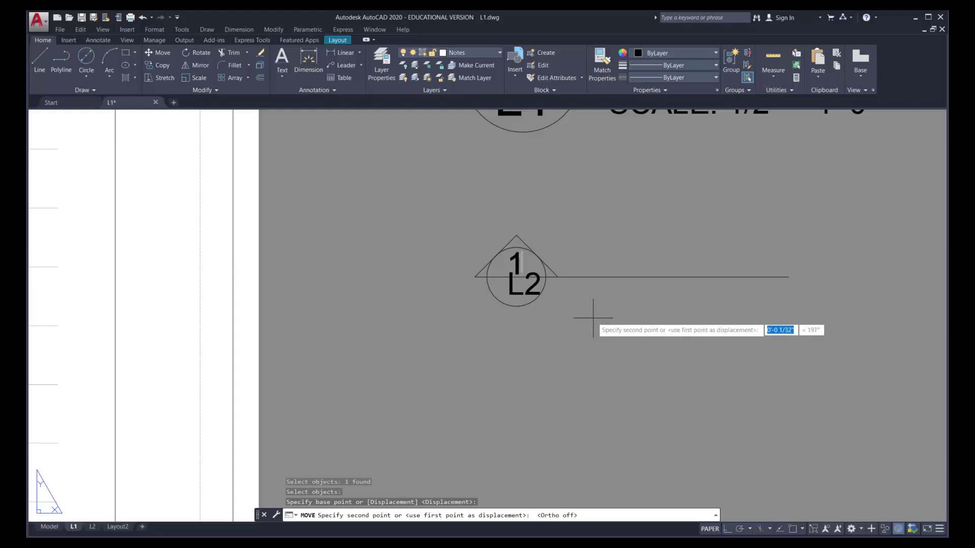
left_click(593, 318)
- Move the L2 text down and left to center it in the circle below the horizontal line
key("space")
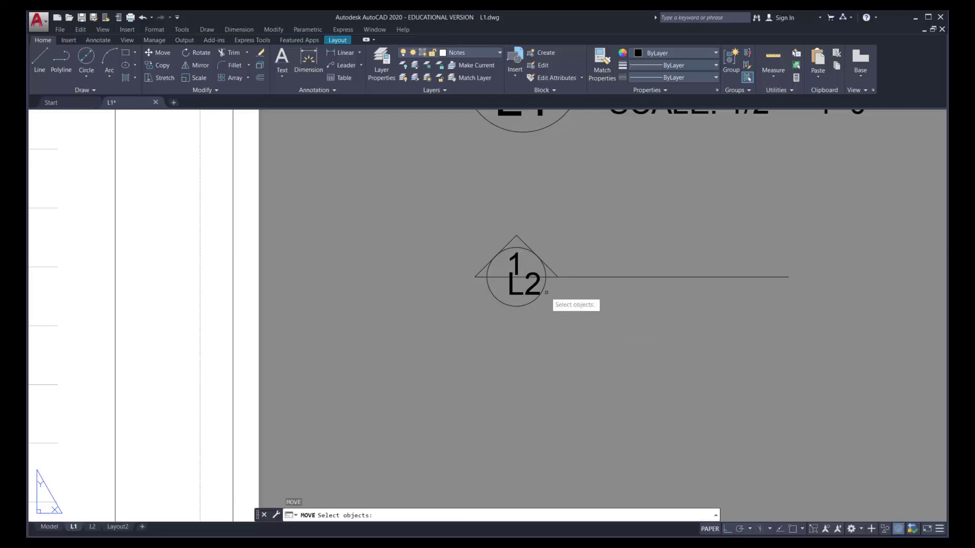
left_click(534, 285)
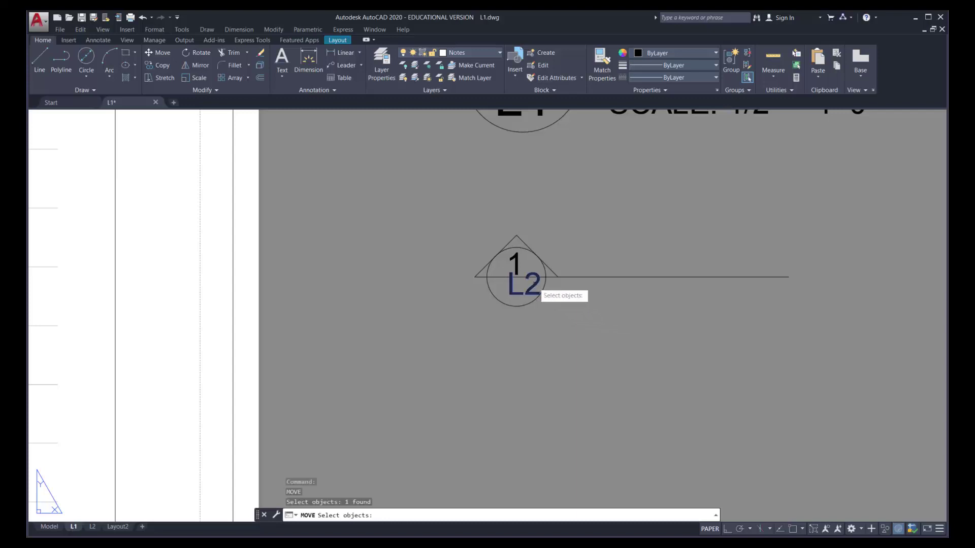
key("space")
left_click(610, 316)
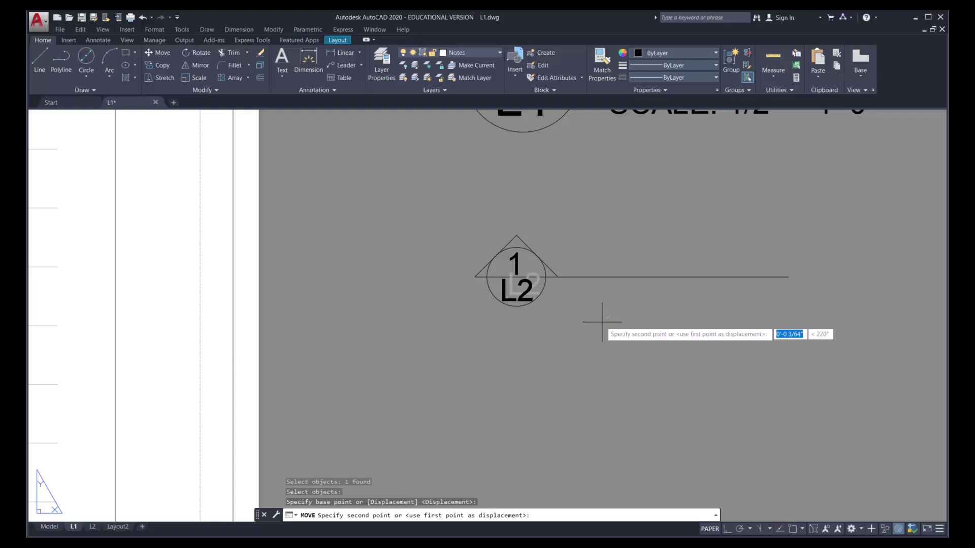
left_click(602, 322)
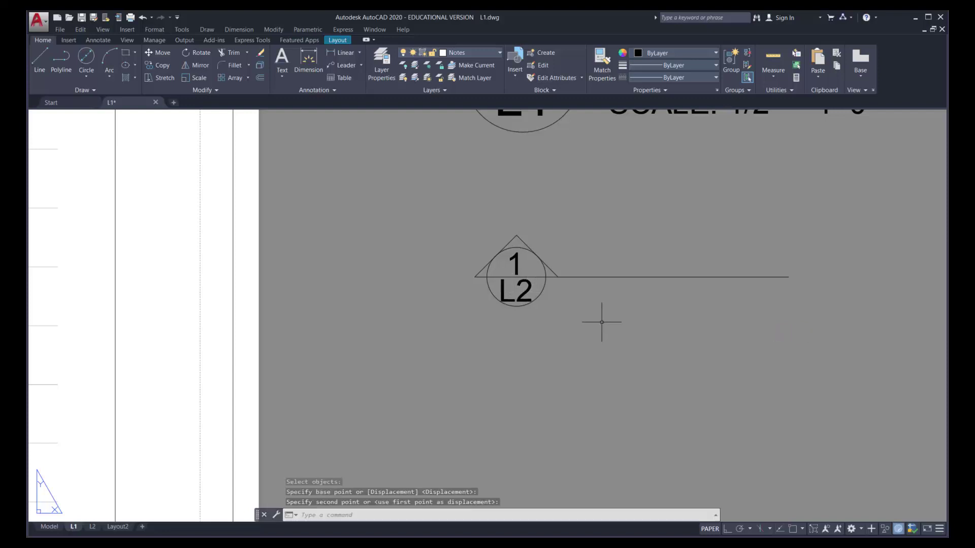
- Move the L2 text slightly up and to the right to center it in the circle's lower half
scroll(517, 309, "up", 5)
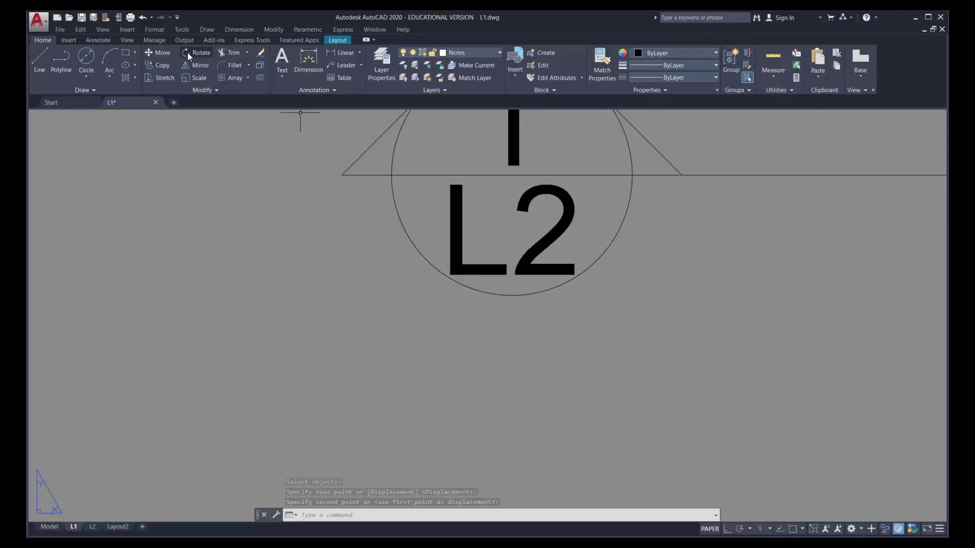
left_click(166, 50)
left_click(554, 187)
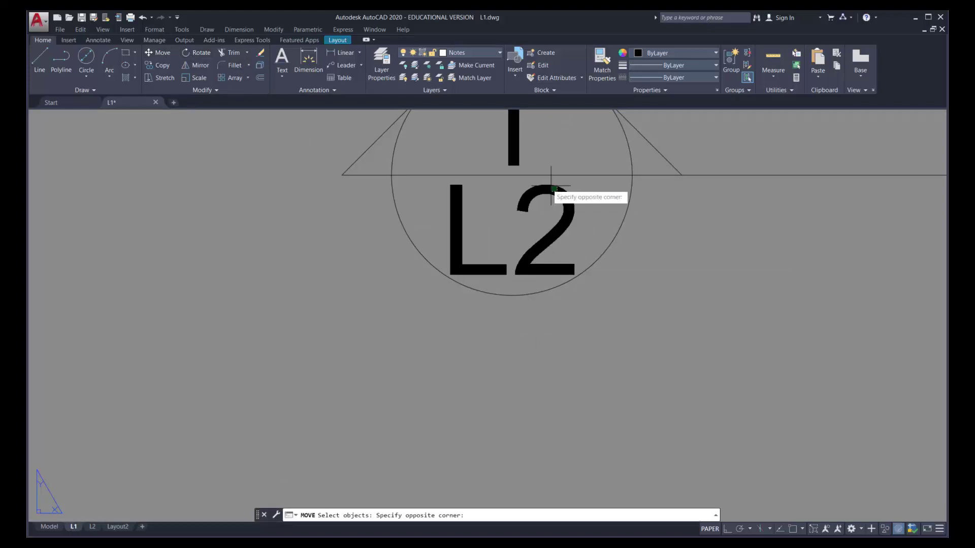
left_click(555, 189)
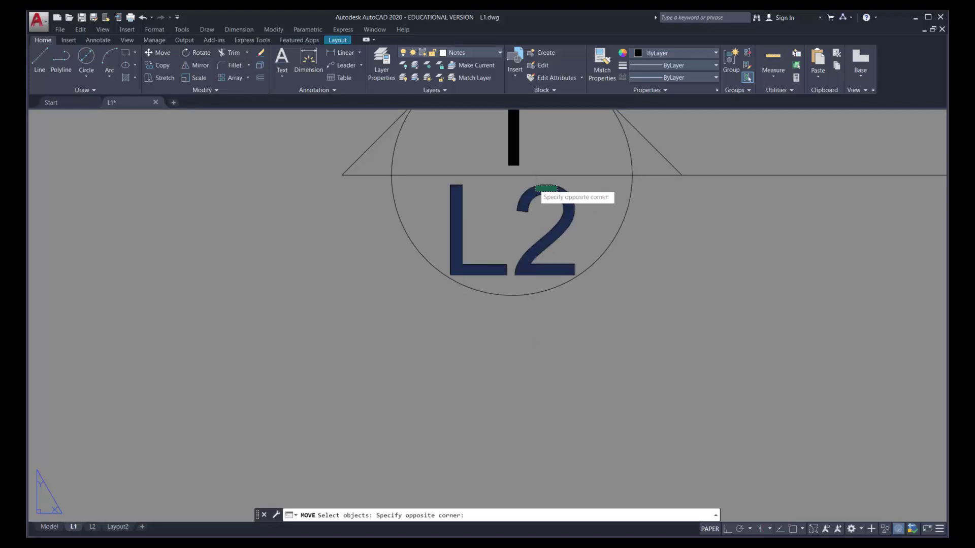
left_click(681, 271)
left_click(681, 265)
key("Return")
left_click(684, 262)
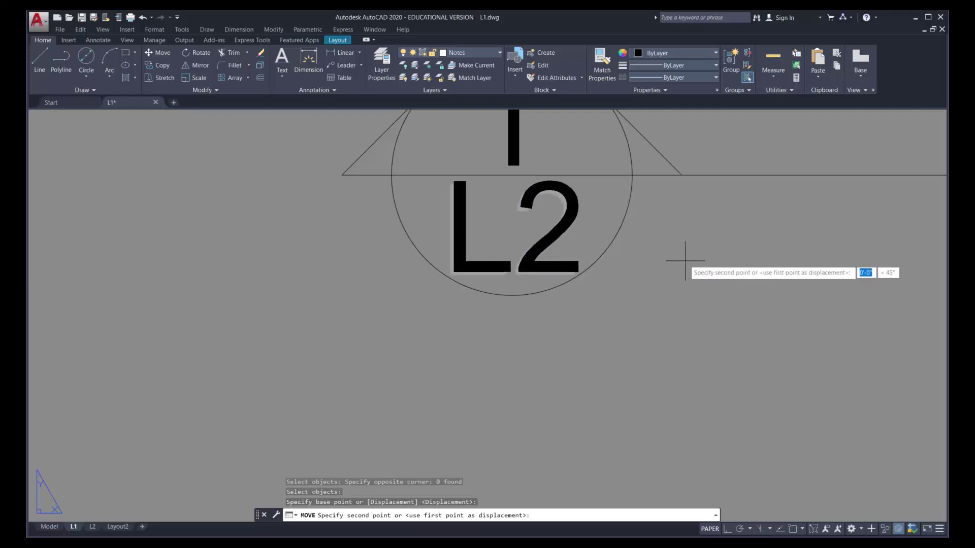
left_click(685, 262)
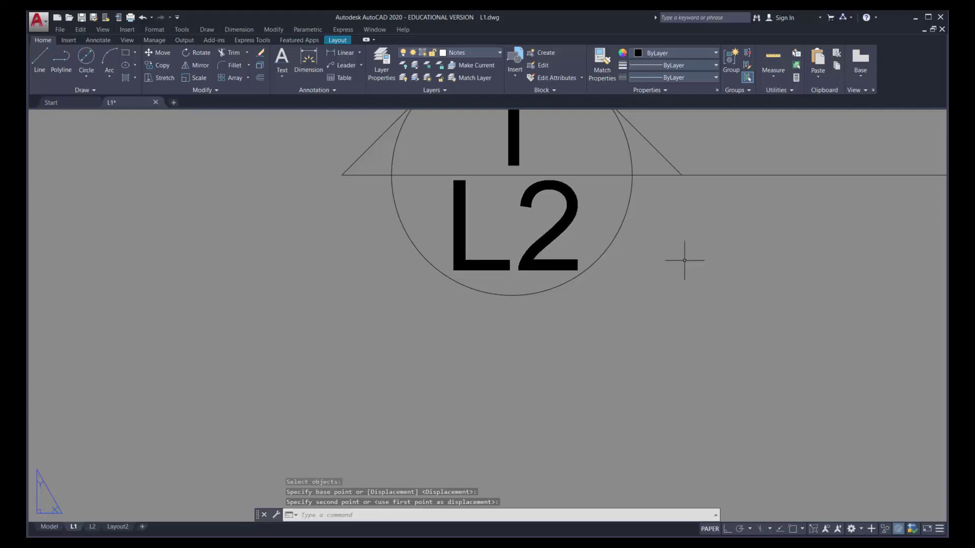
- Copy the circle with its 1 and L2 text to the empty area below the right end of the symbol's line
scroll(655, 301, "down", 6)
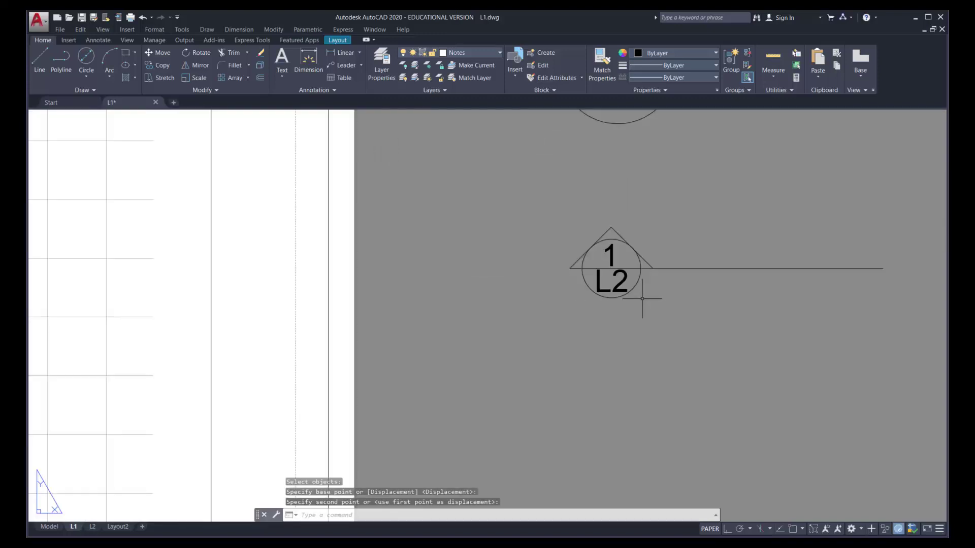
middle_click_drag(682, 277, 585, 332)
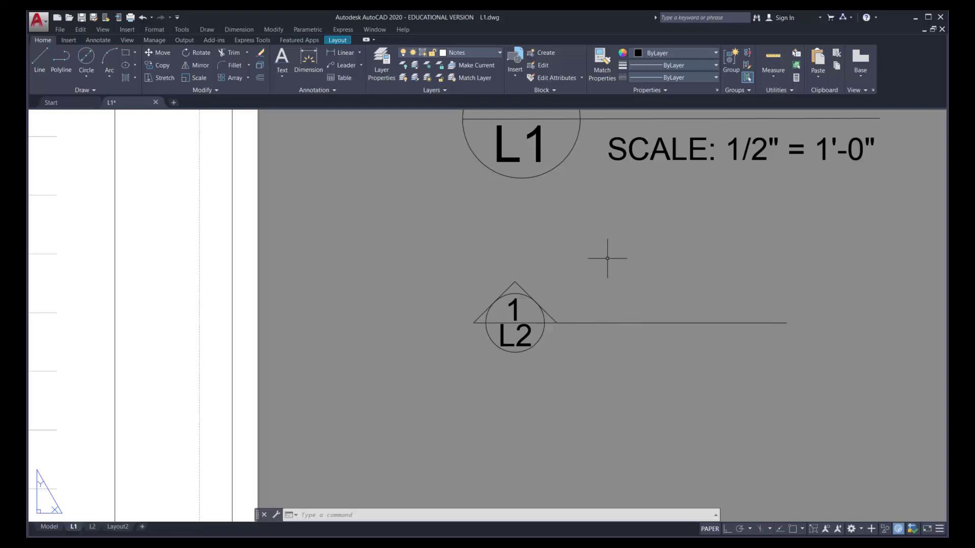
scroll(618, 253, "down", 2)
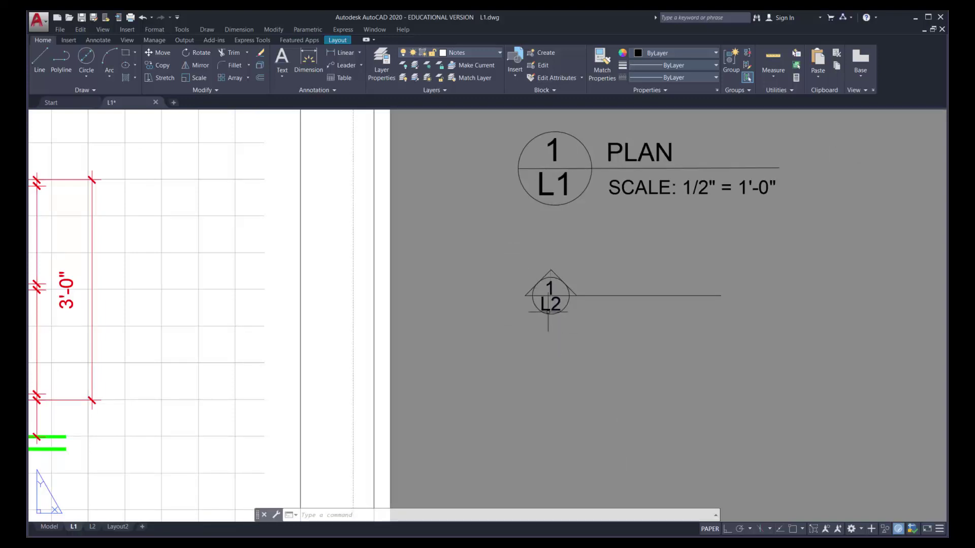
left_click(159, 65)
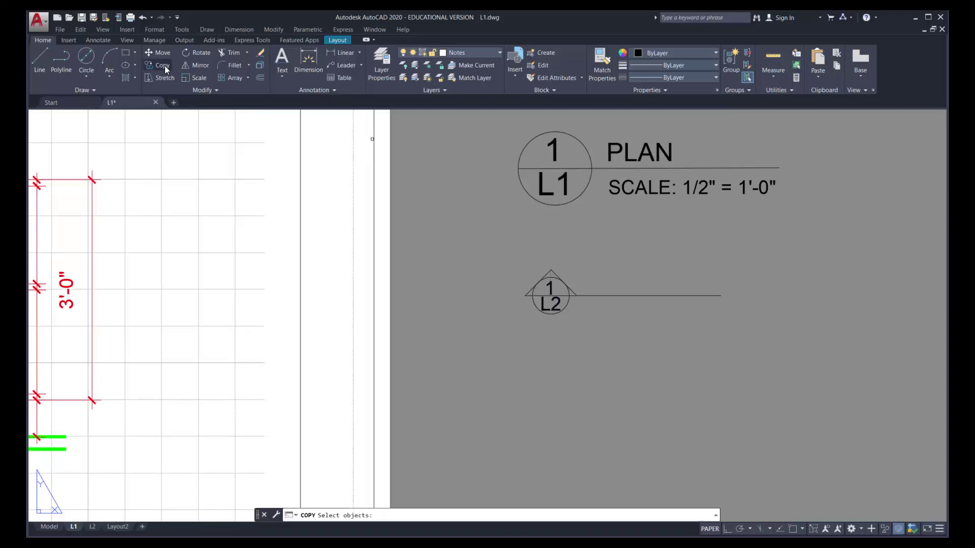
left_click(551, 305)
left_click(550, 288)
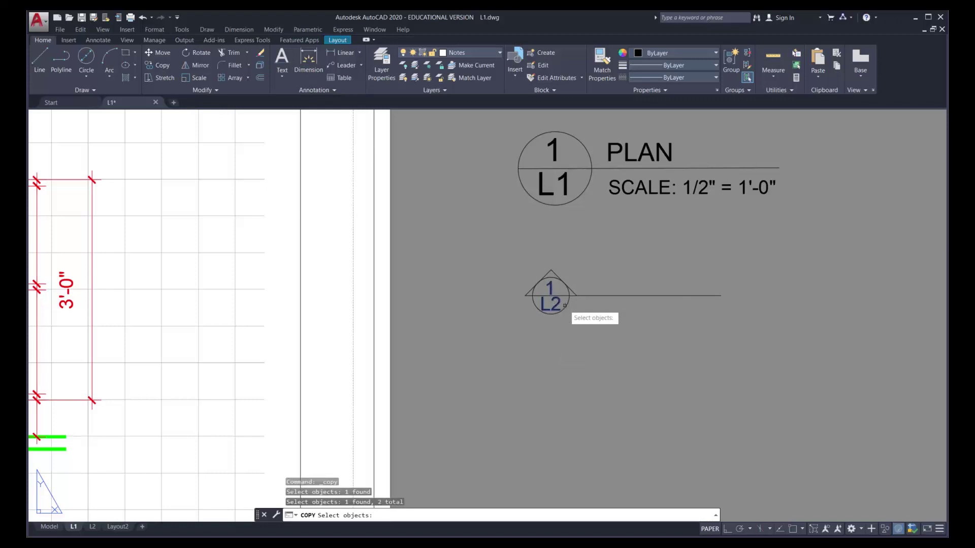
left_click(565, 304)
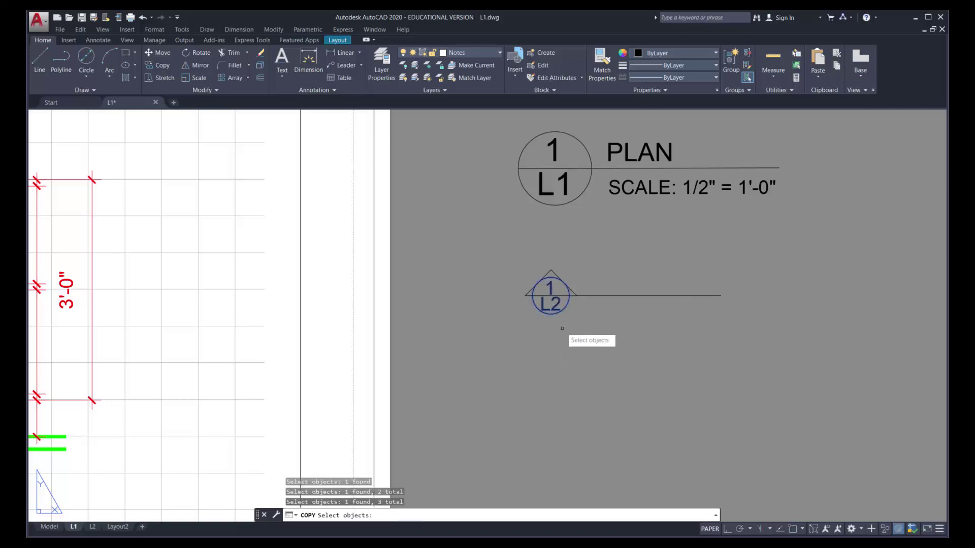
key("Return")
left_click(553, 314)
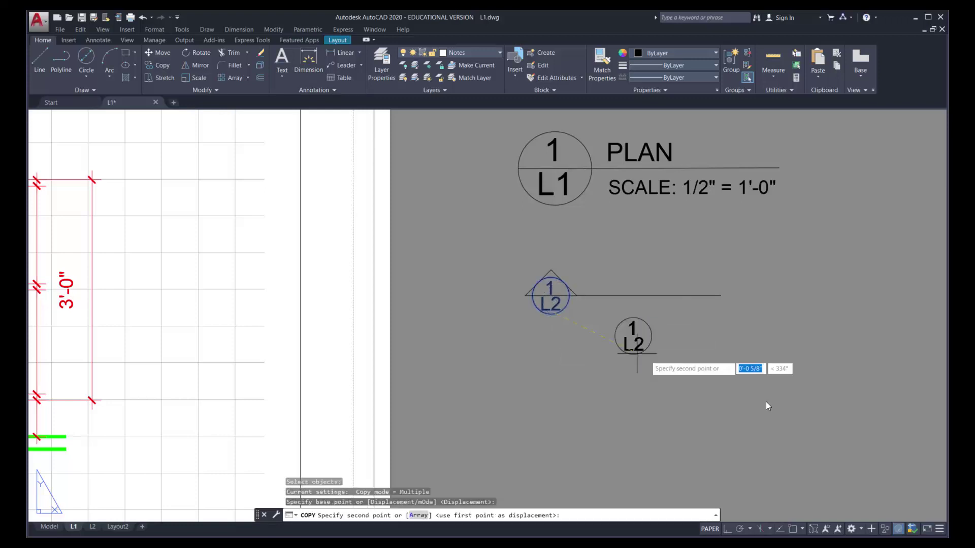
left_click(746, 407)
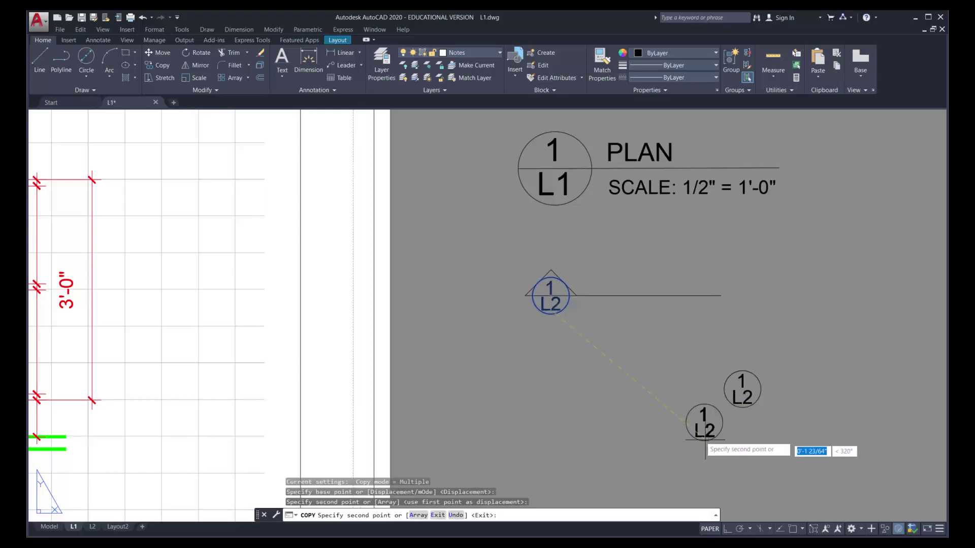
key("Return")
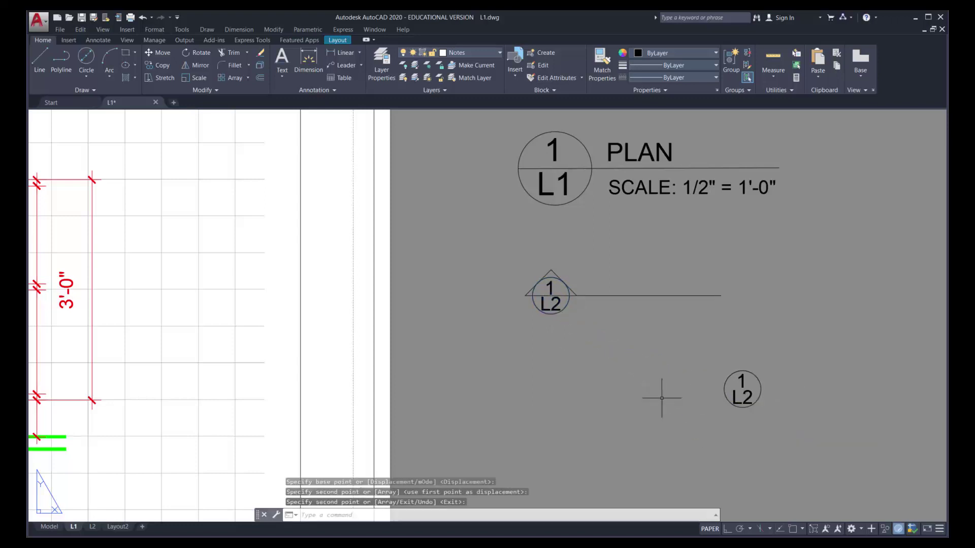
- Undo the previous leader and draw a text-free multileader with its arrowhead at the lower left and its landing just left of the copied circle
scroll(663, 398, "down", 2)
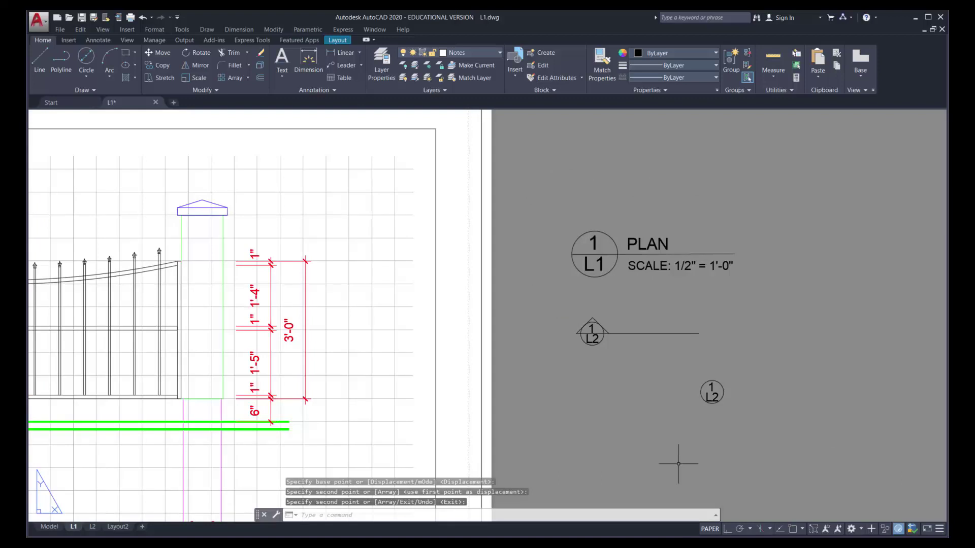
scroll(687, 449, "up", 4)
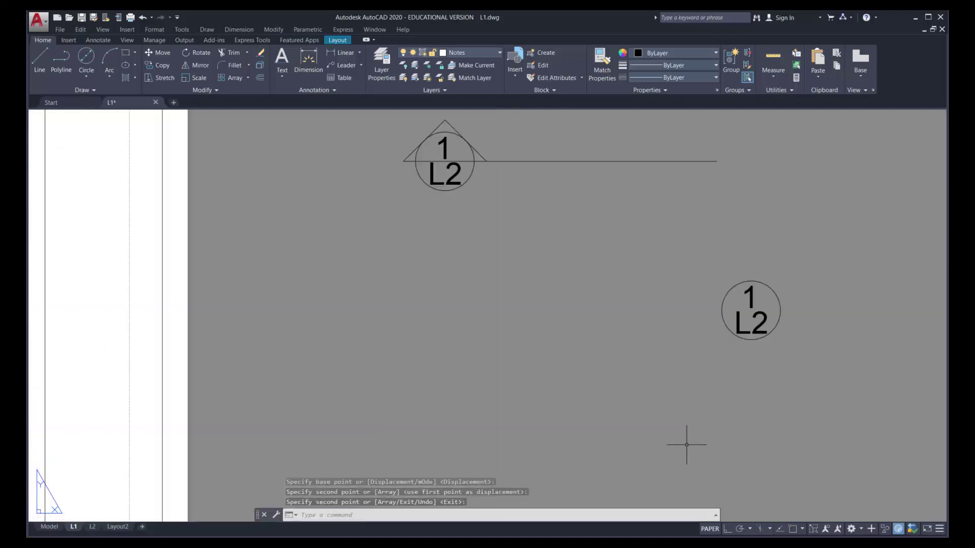
key("ctrl+z")
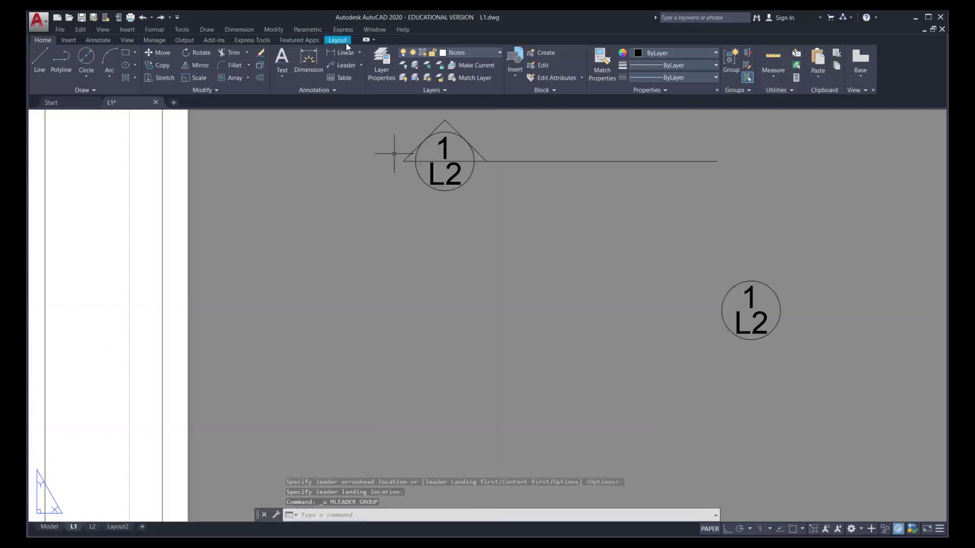
left_click(345, 65)
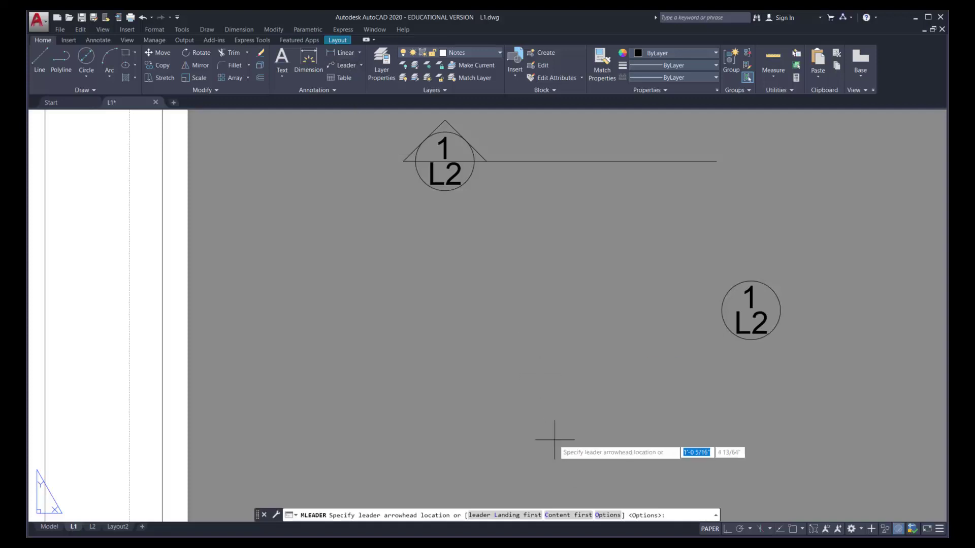
left_click(436, 445)
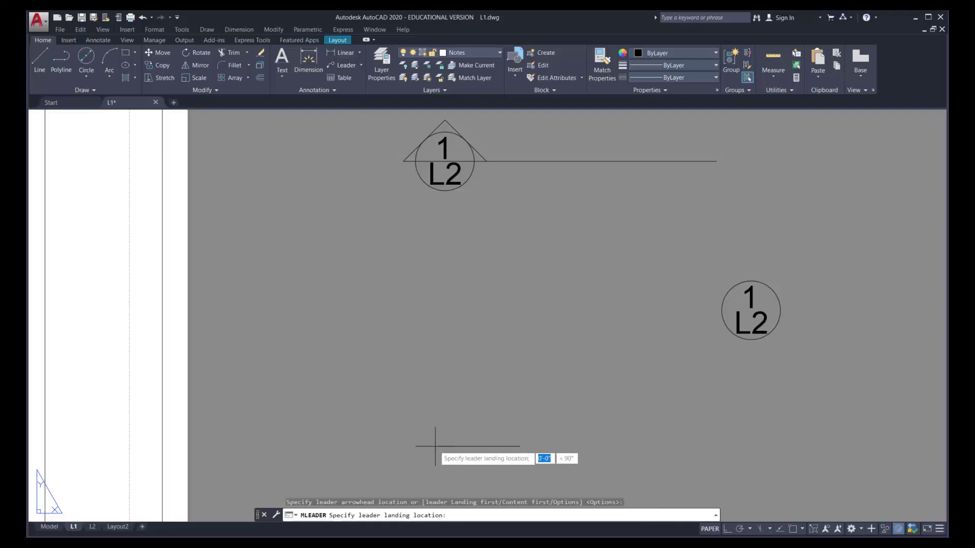
left_click(603, 316)
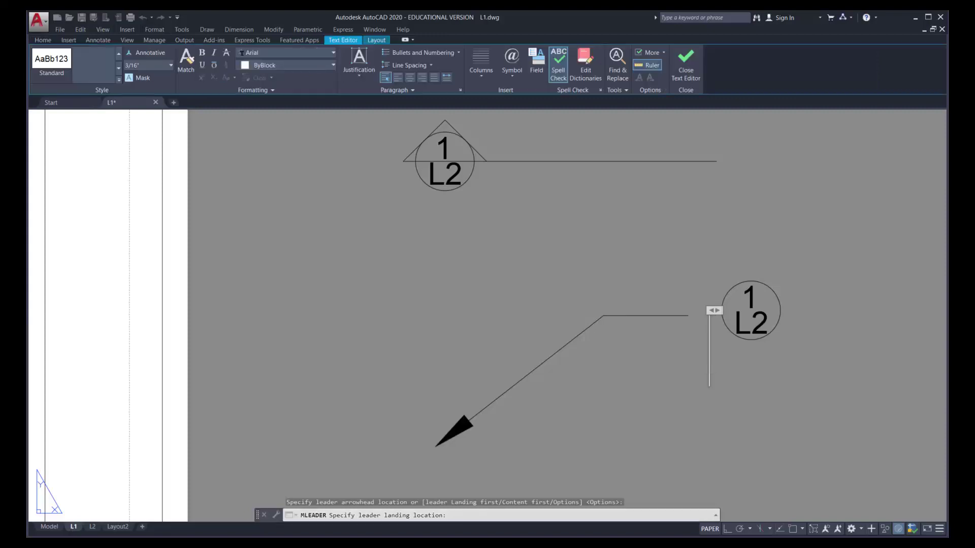
left_click(602, 315)
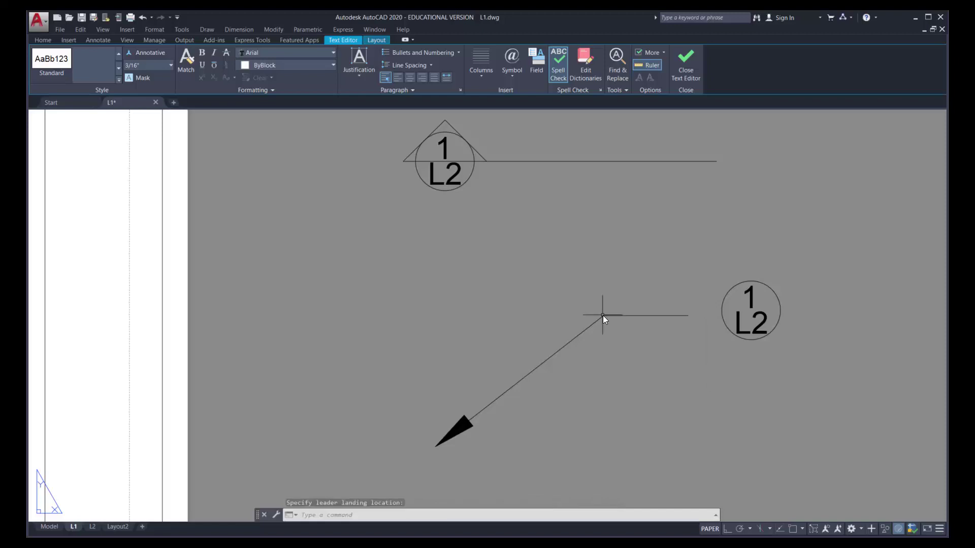
left_click(642, 316)
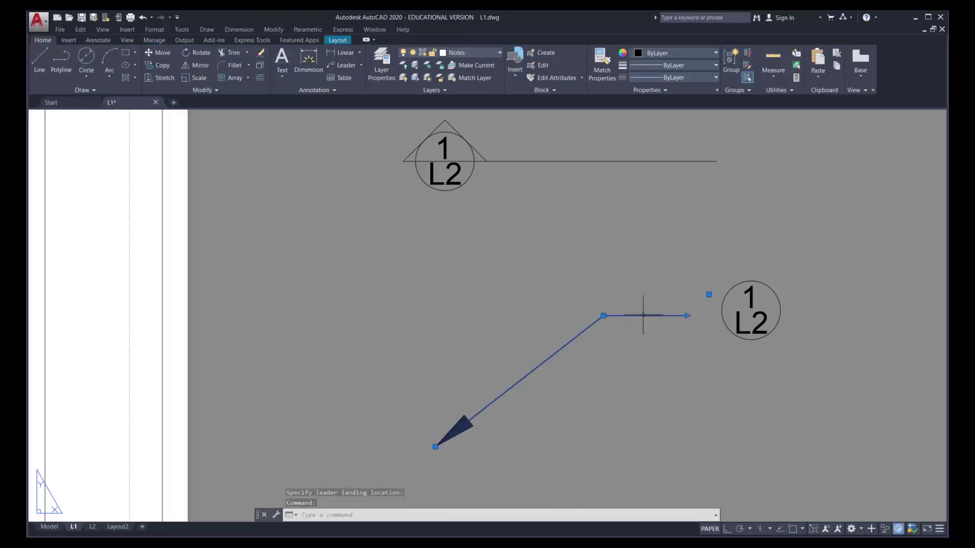
left_click(709, 294)
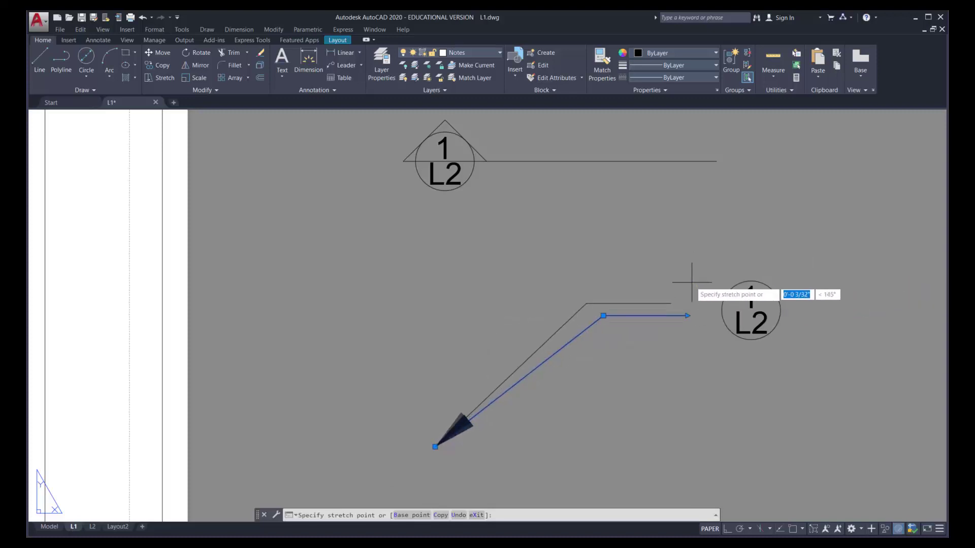
key("Escape")
key("Escape")
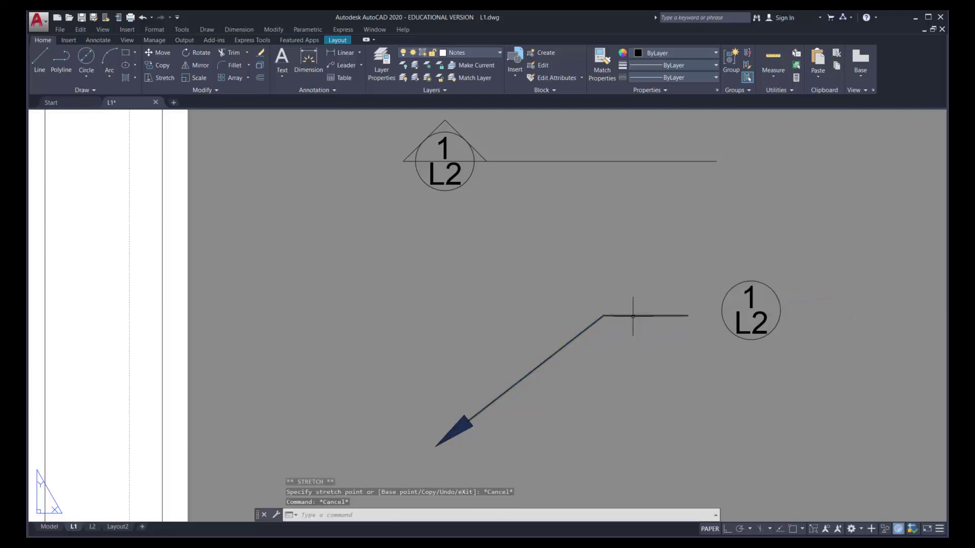
- Explode the multileader beside the copied circle into separate objects
type("e")
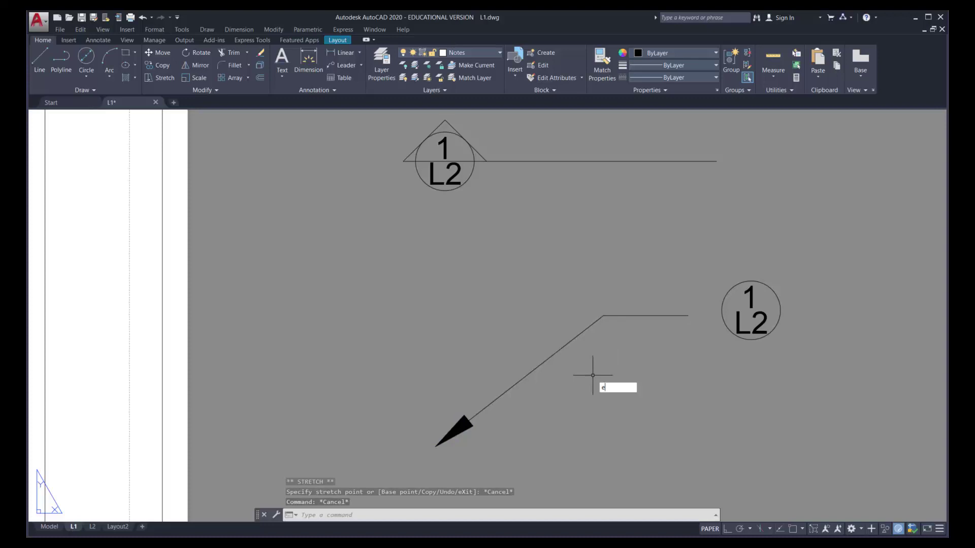
type("xplode")
key("Return")
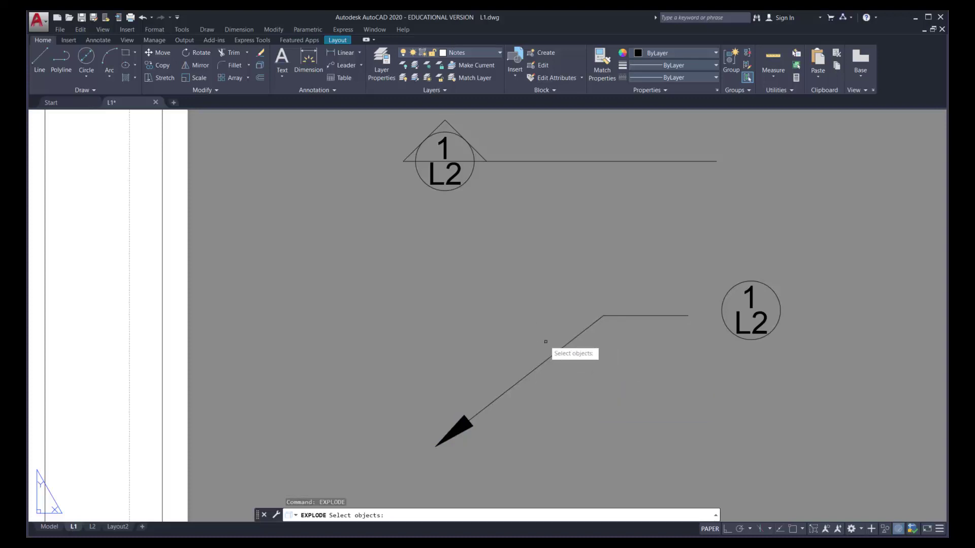
left_click(564, 355)
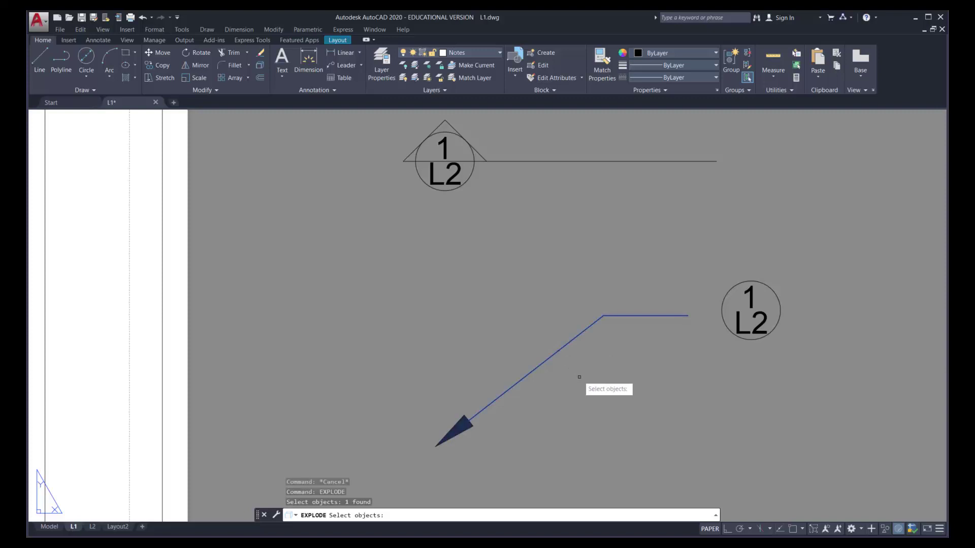
key("Return")
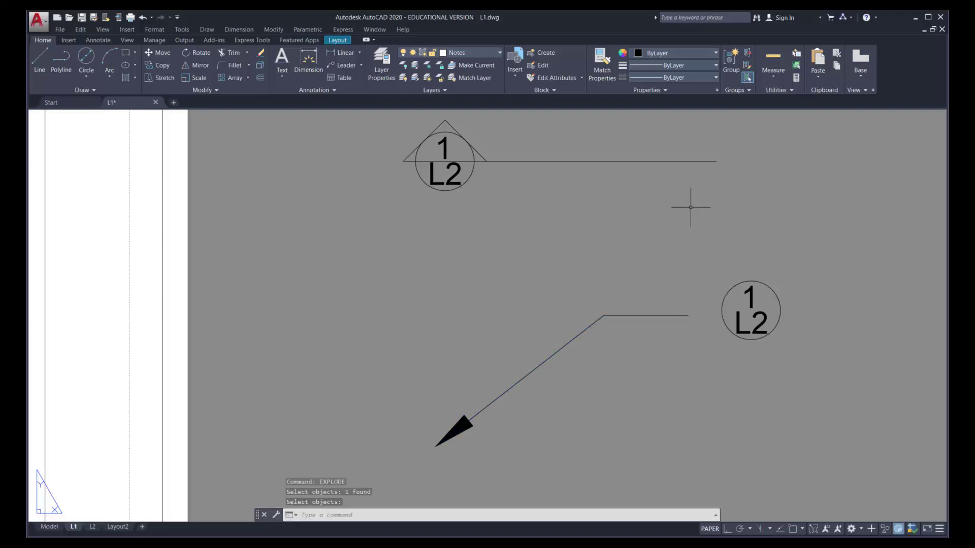
- With Ortho on, stretch the leader's landing line horizontally through the copied circle and past its right side, to about 59/64" long
left_click(624, 316)
left_click(687, 316)
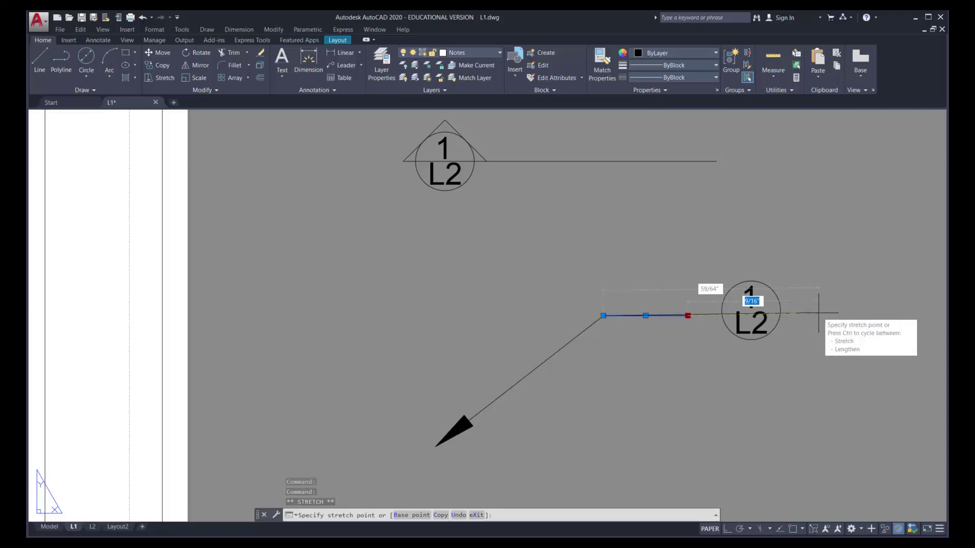
key("F8")
left_click(816, 318)
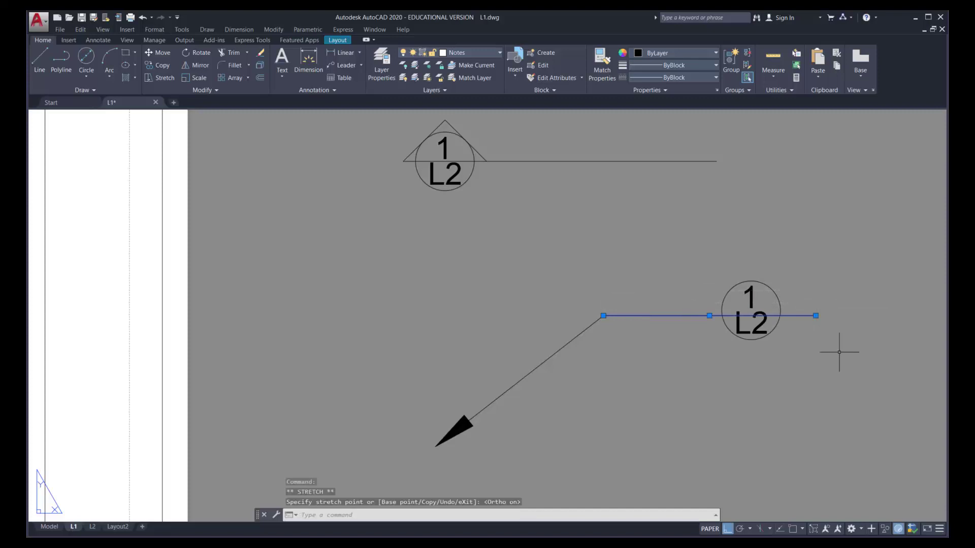
type("x")
key("Return")
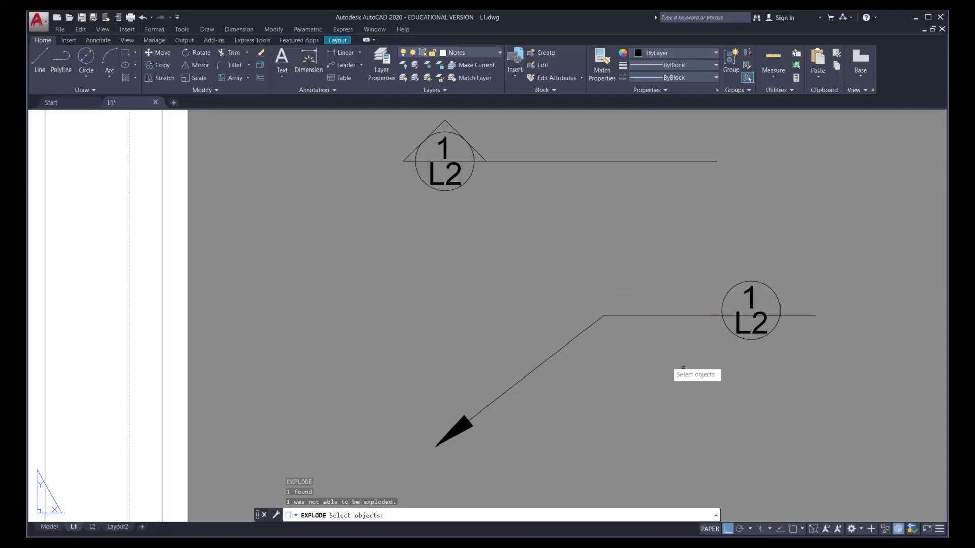
- Move the copied circle with its 1 and L2 text so its right quadrant meets the right endpoint of the leader's landing line
left_click(163, 54)
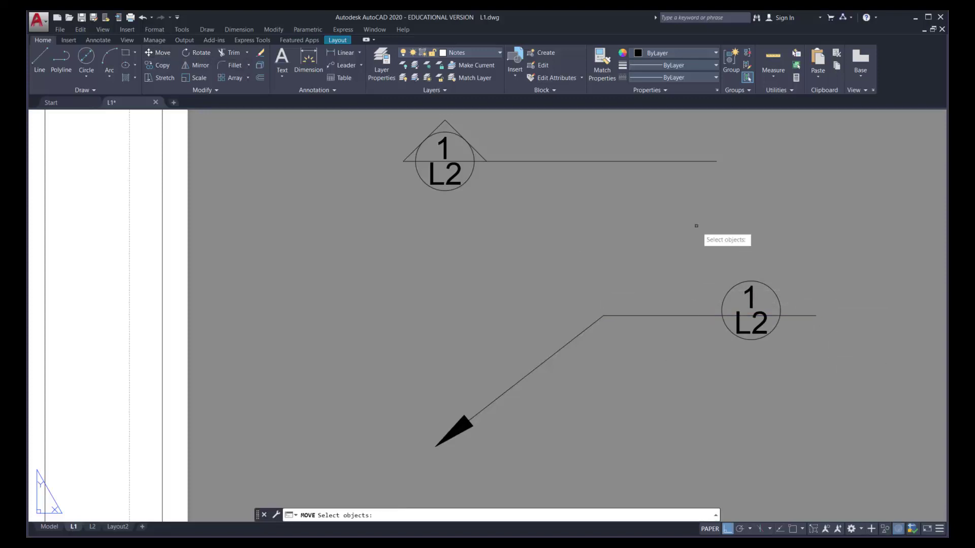
left_click(708, 264)
left_click(793, 356)
key("Return")
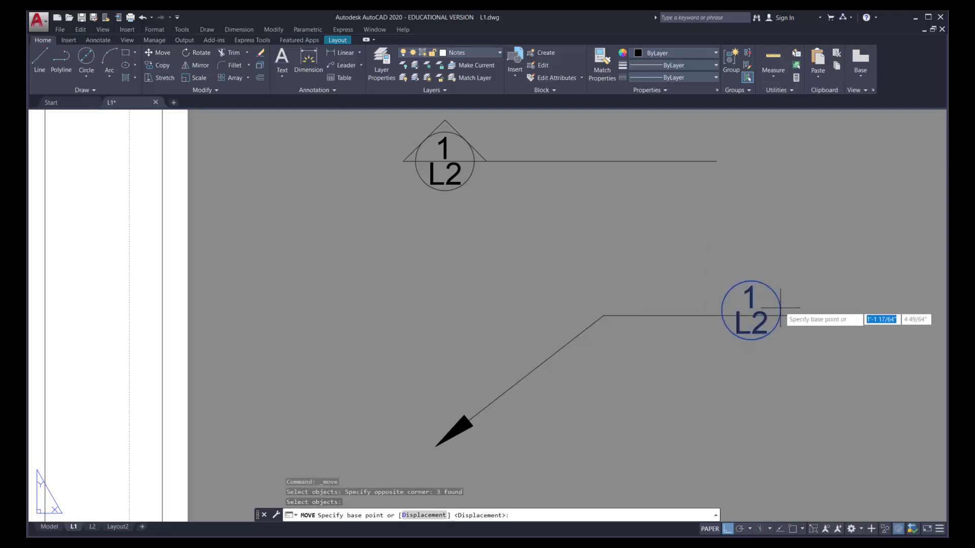
right_click(799, 280, "shift")
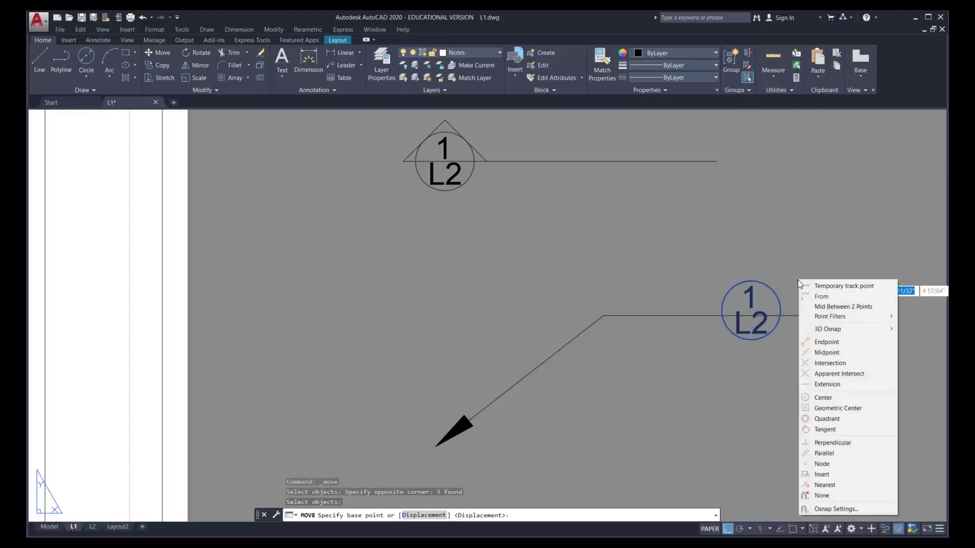
left_click(840, 421)
left_click(780, 311)
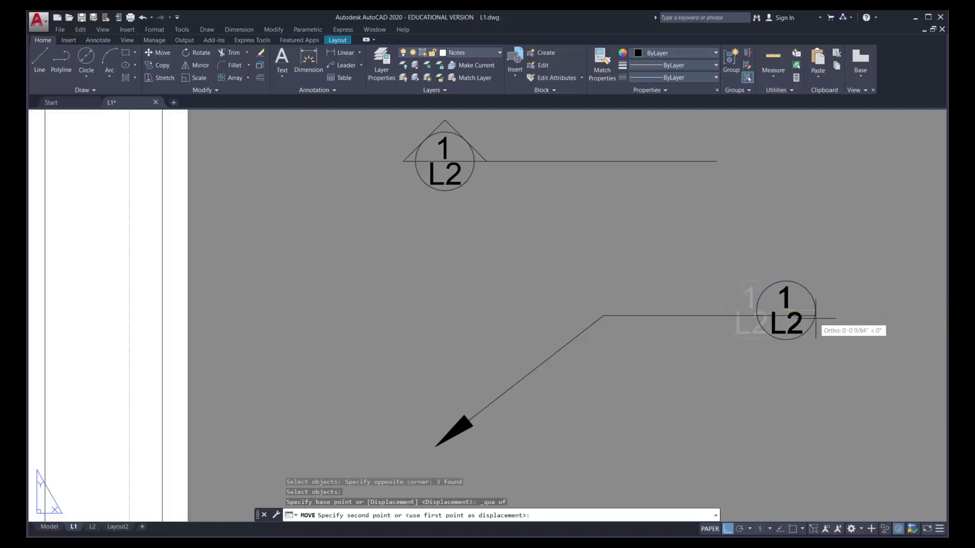
right_click(759, 289, "shift")
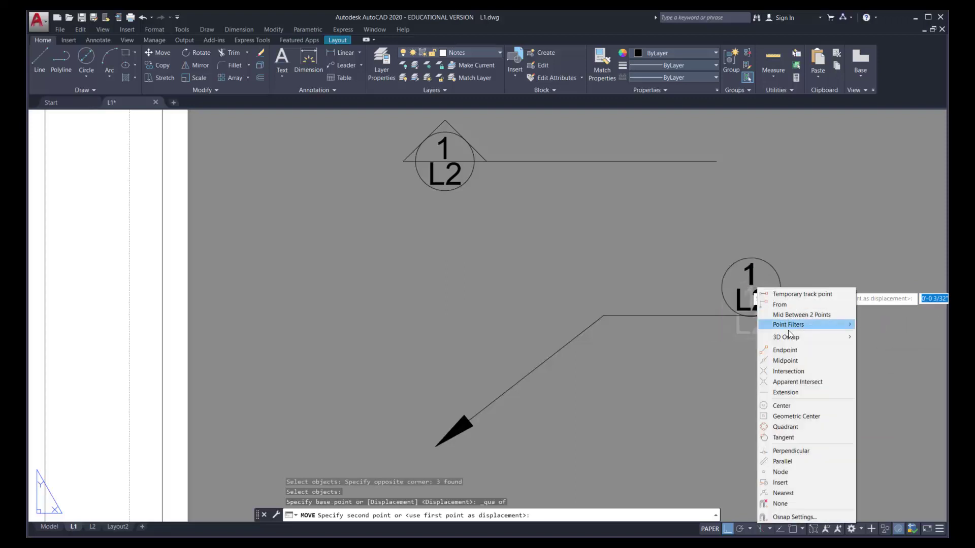
left_click(784, 350)
left_click(813, 318)
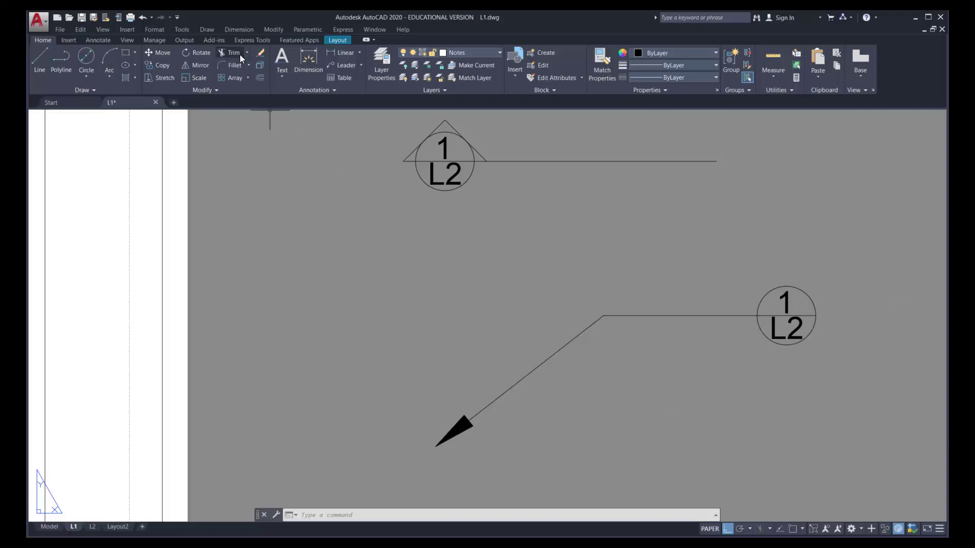
- Add single-line text SEE DETAIL above the leader's landing line, with a height of 1/16" and a rotation of 0
left_click(283, 72)
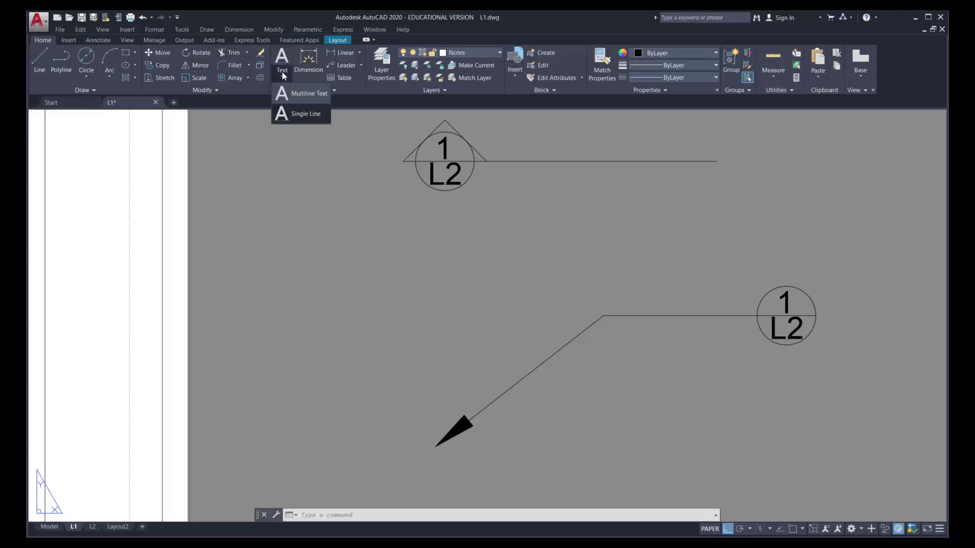
left_click(285, 115)
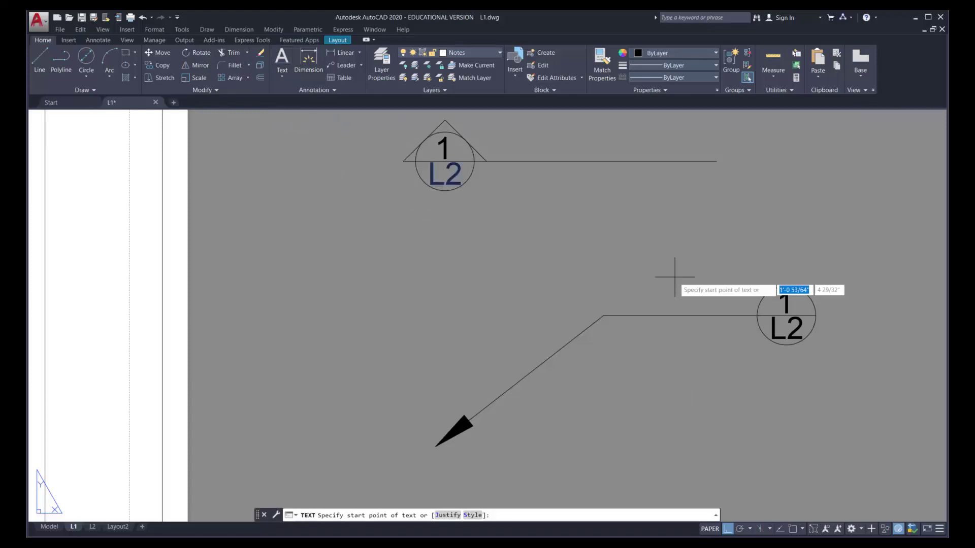
left_click(617, 304)
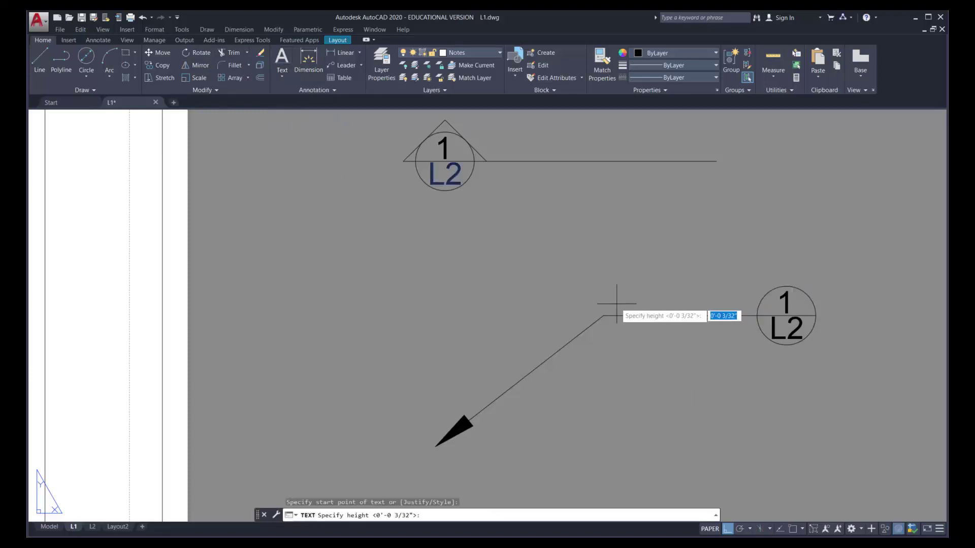
type("1/")
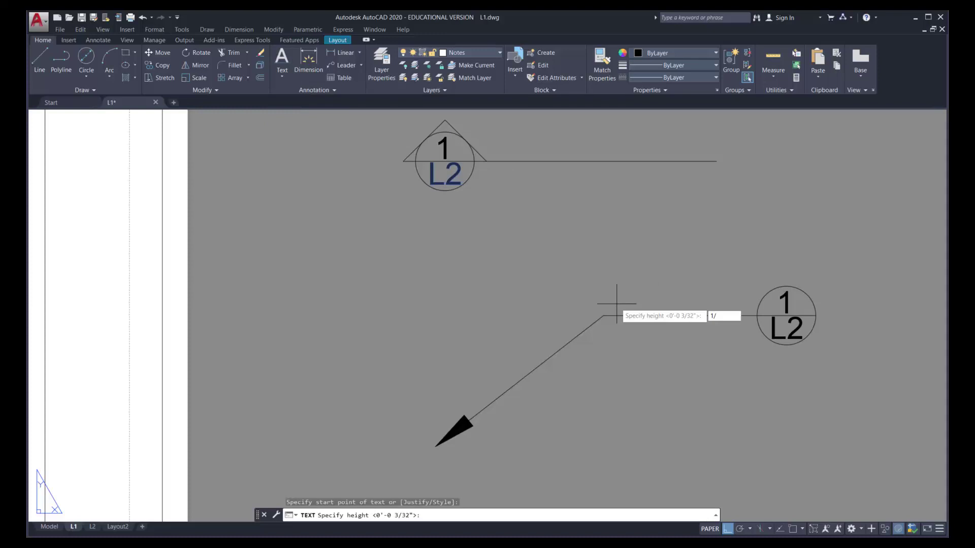
key("Return")
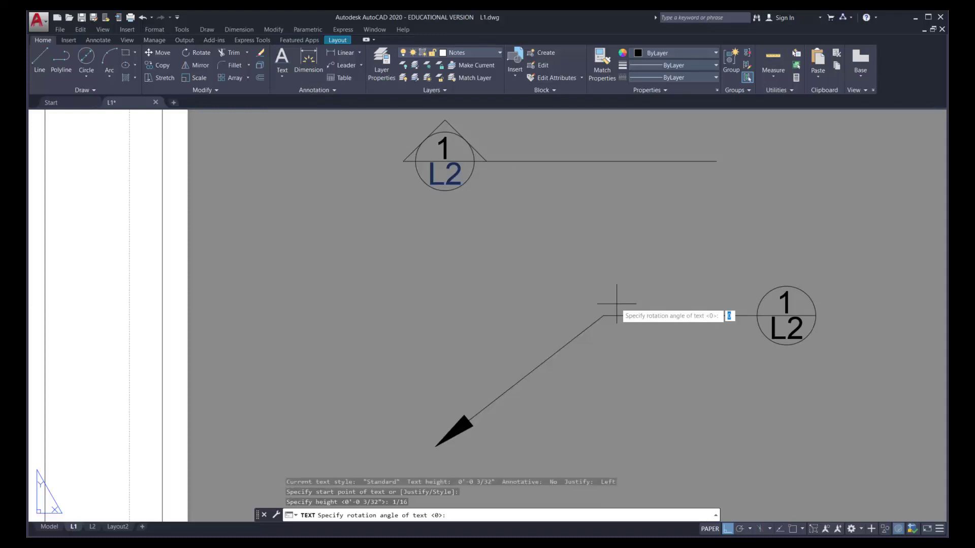
key("Return")
type("SEE DETAIL")
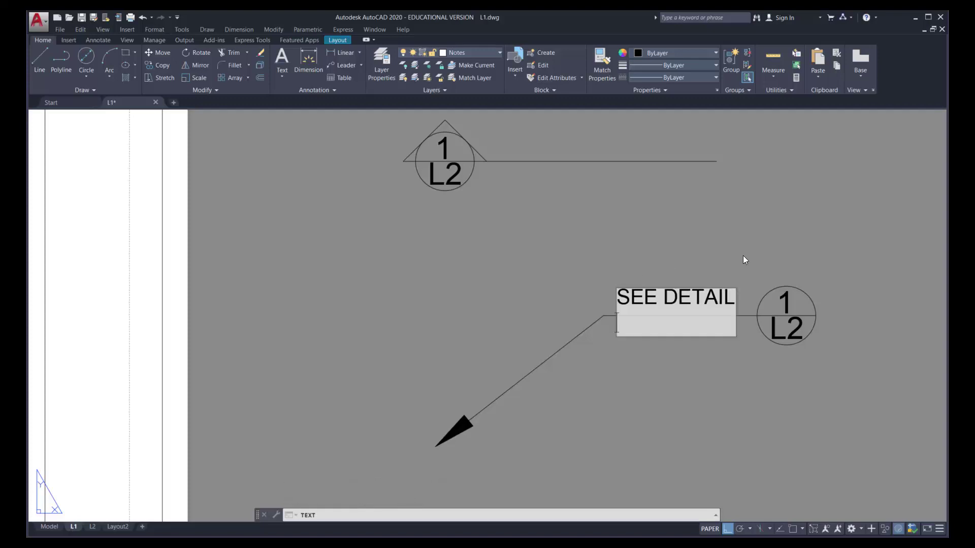
key("Return")
key("Return")
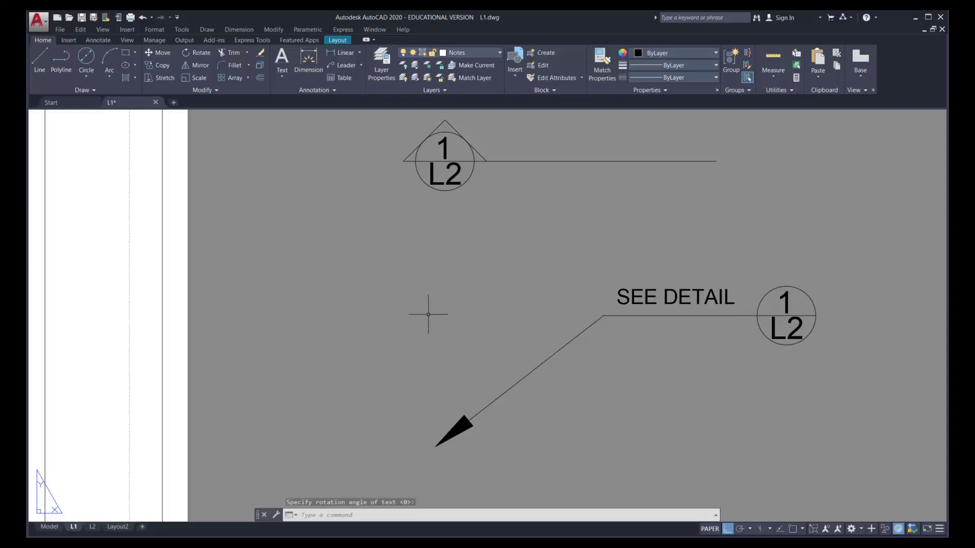
- With Ortho off, move the SEE DETAIL text slightly right and down, closer to the landing line and the circle
left_click(158, 52)
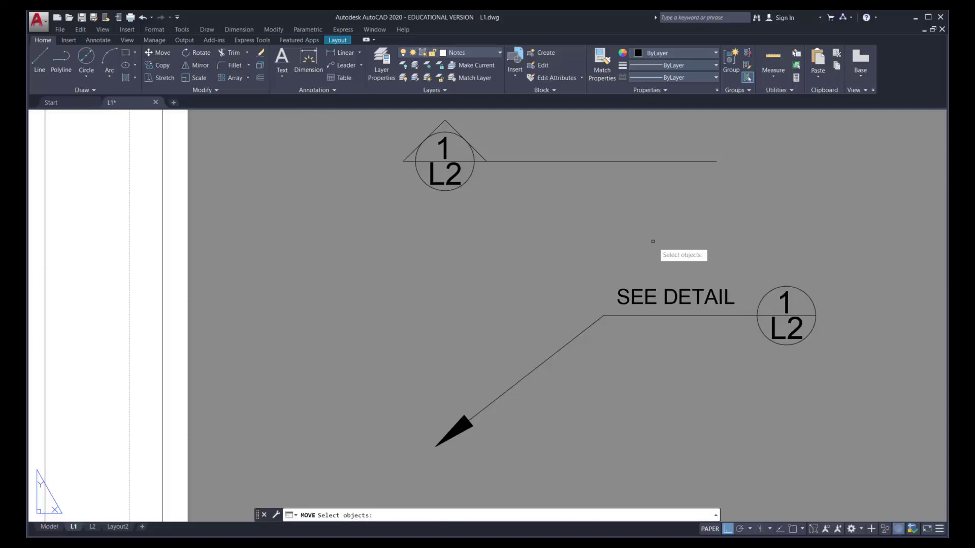
left_click(675, 297)
key("Return")
left_click(709, 363)
key("F8")
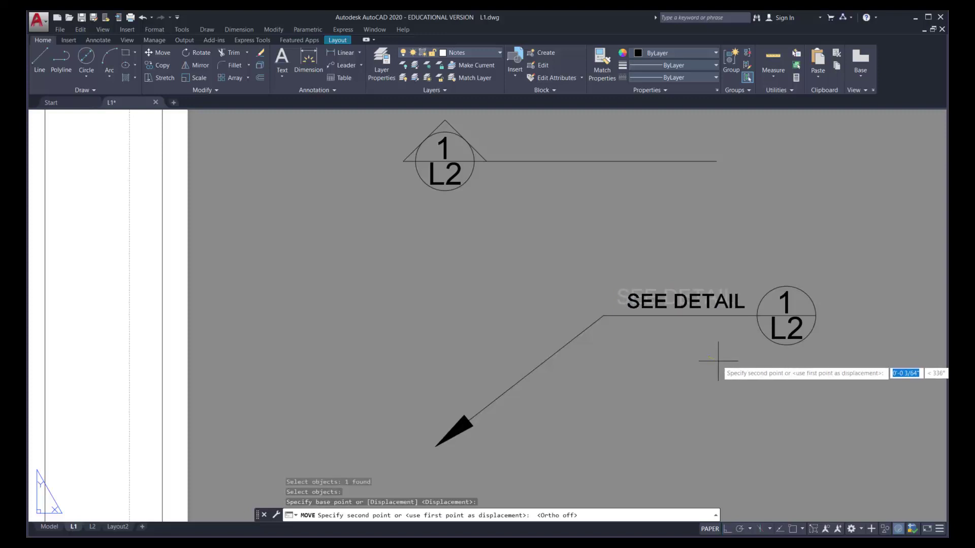
left_click(718, 361)
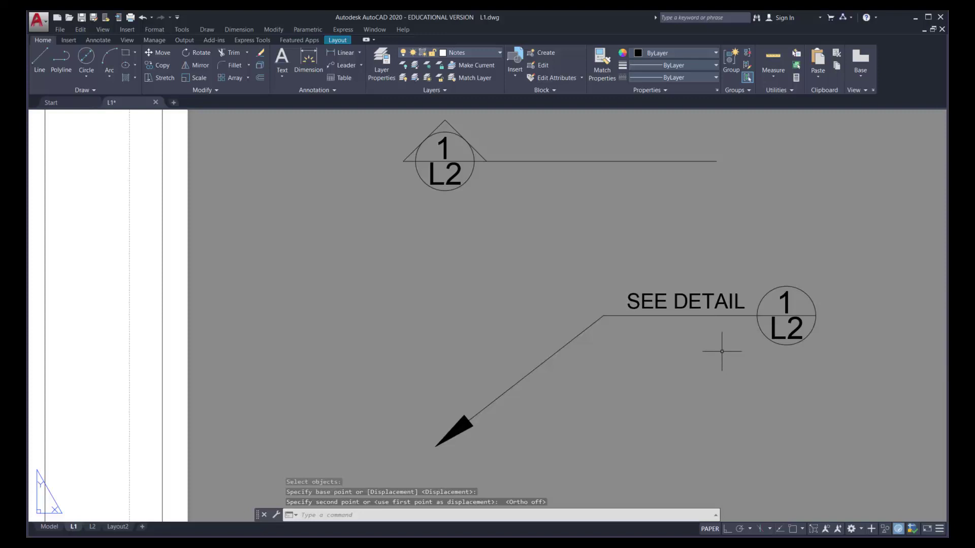
left_click(630, 297)
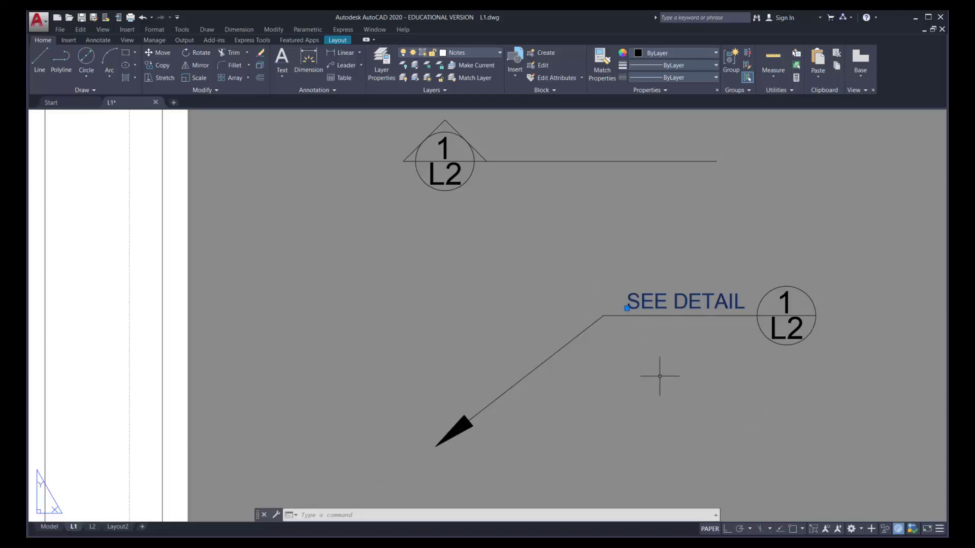
- Fill the three areas between the triangle and the circle of the elevation/section symbol with a SOLID hatch
scroll(659, 376, "down", 4)
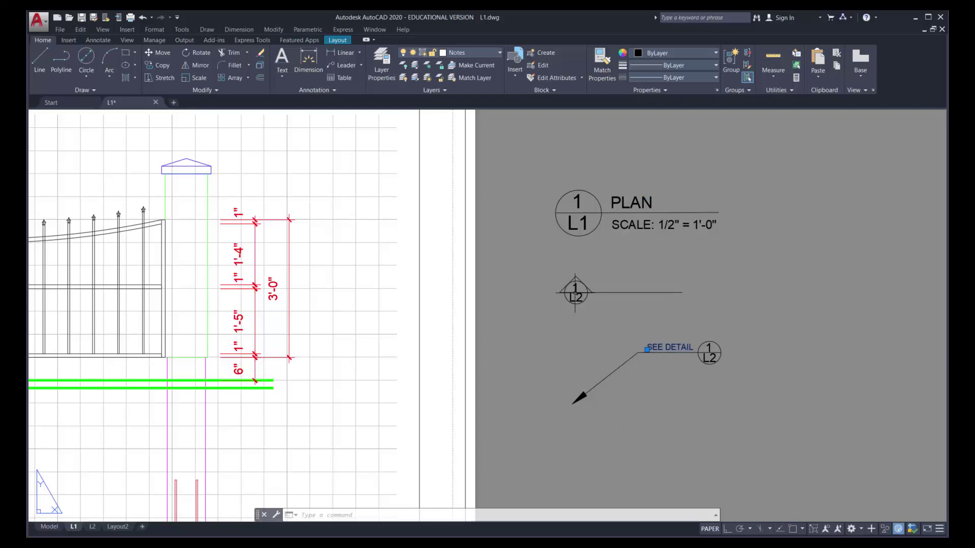
scroll(574, 290, "up", 2)
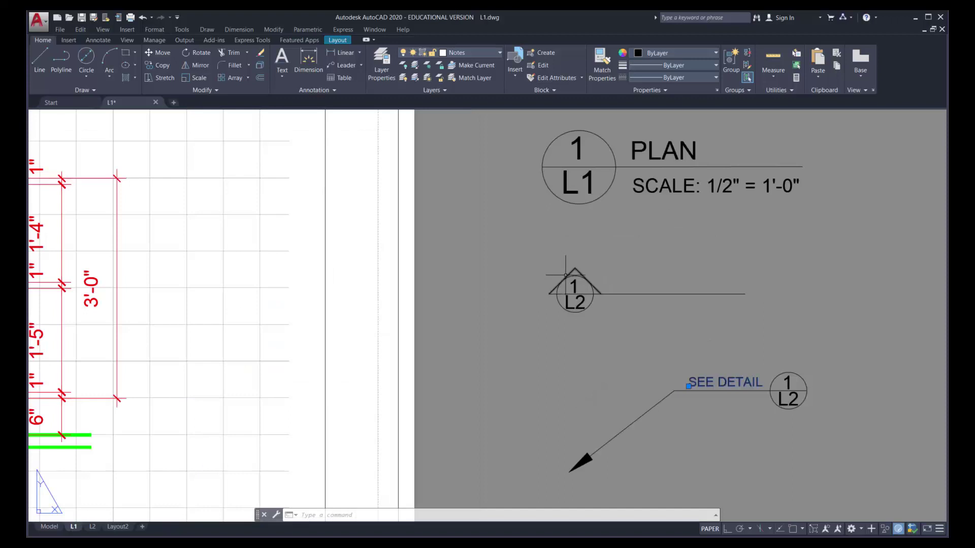
scroll(565, 276, "up", 2)
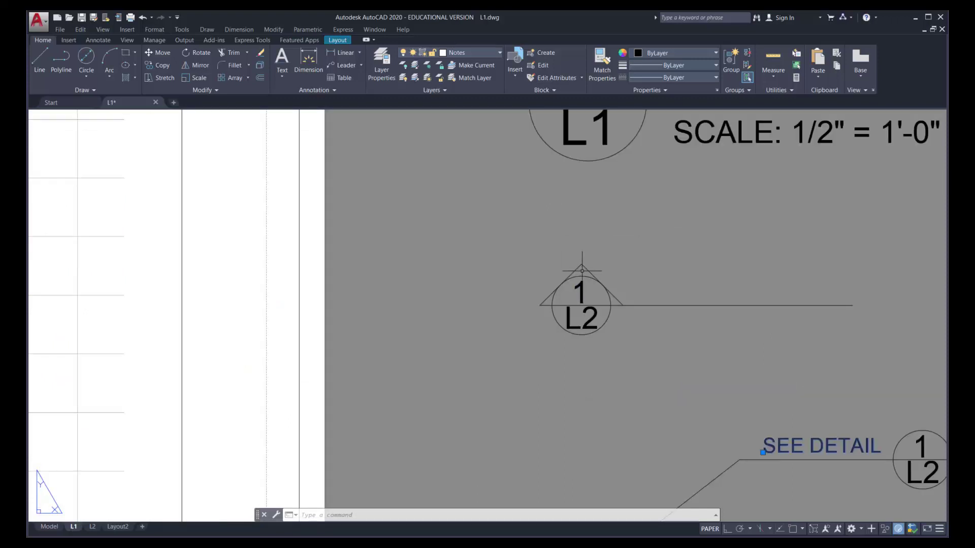
scroll(636, 266, "up", 3)
scroll(636, 266, "down", 2)
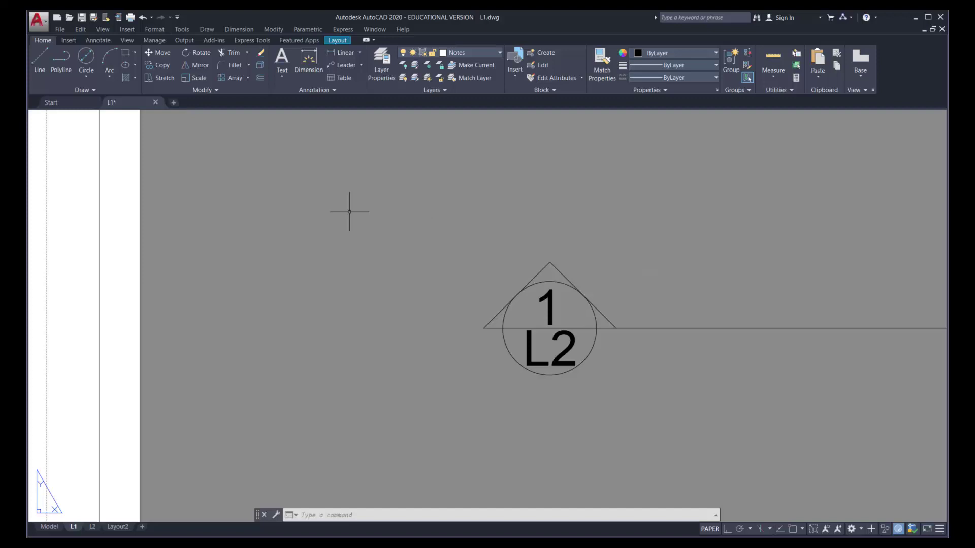
left_click(136, 77)
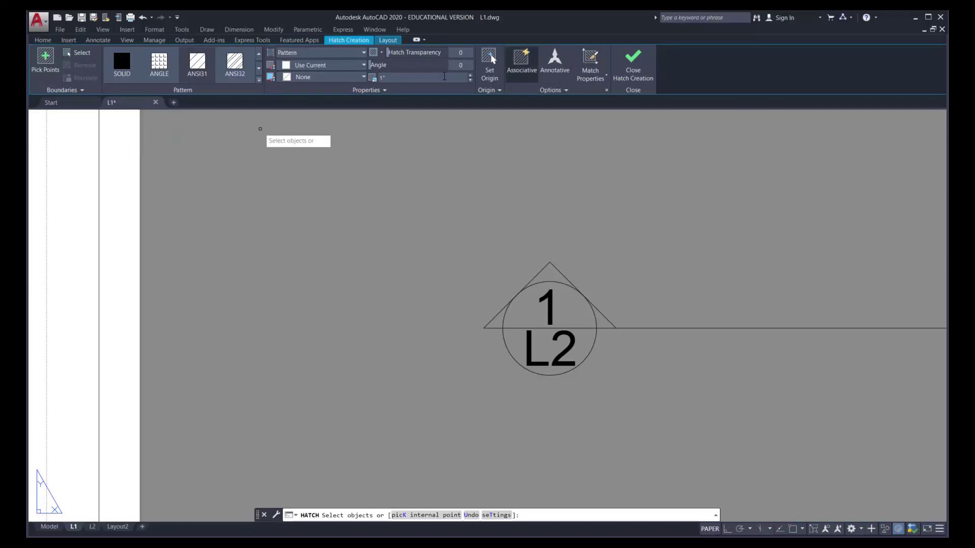
left_click(124, 66)
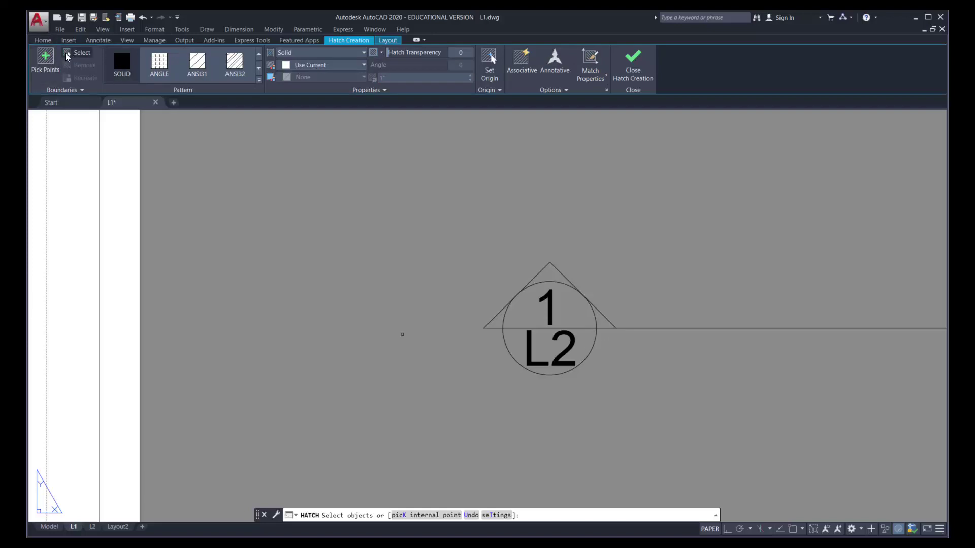
left_click(47, 59)
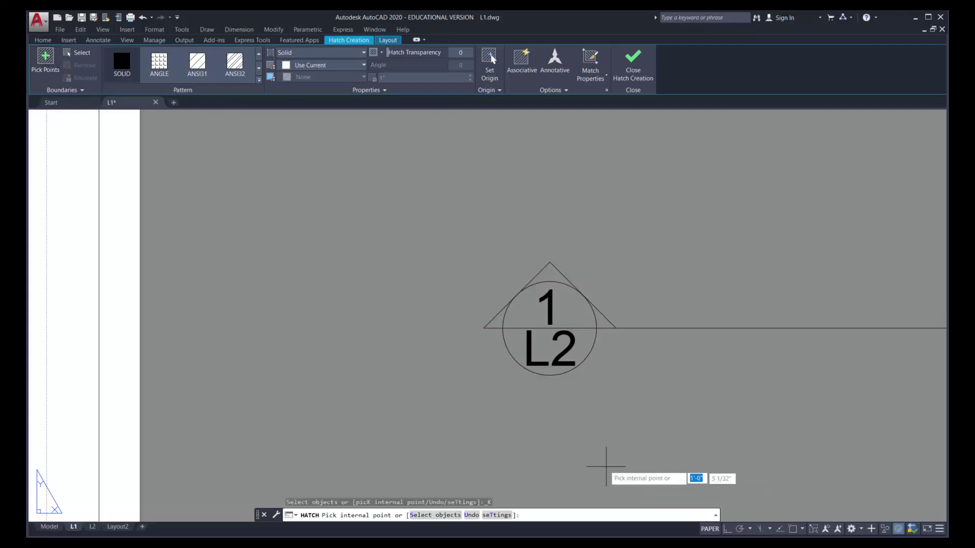
left_click(500, 324)
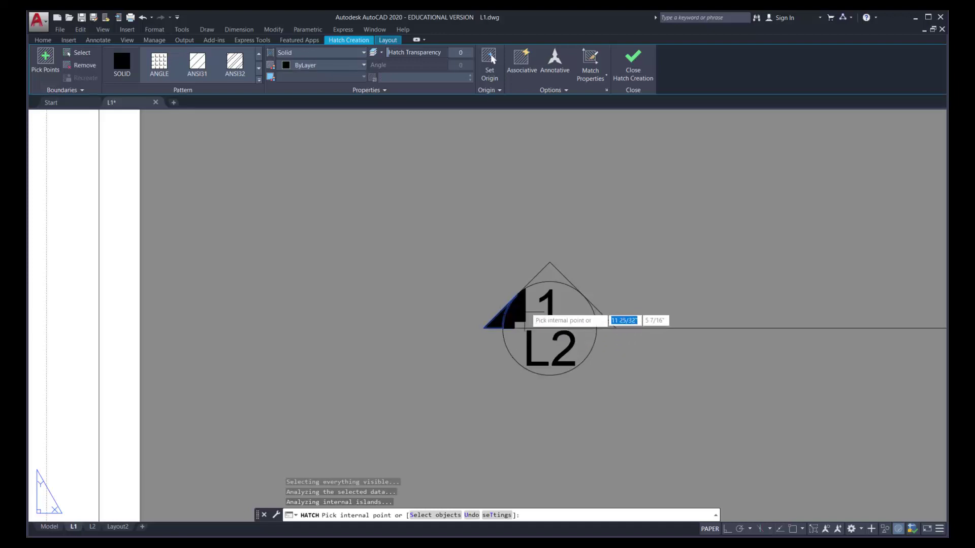
left_click(549, 276)
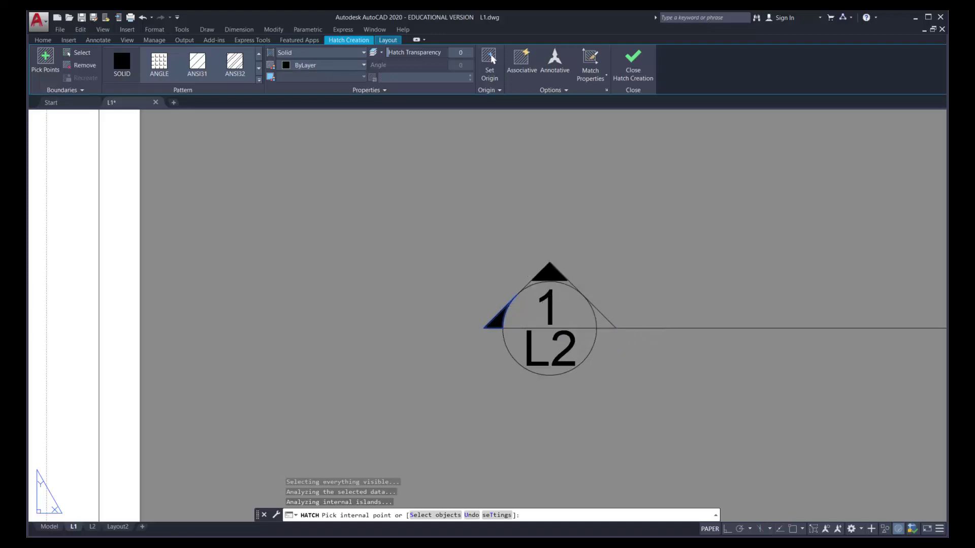
left_click(600, 322)
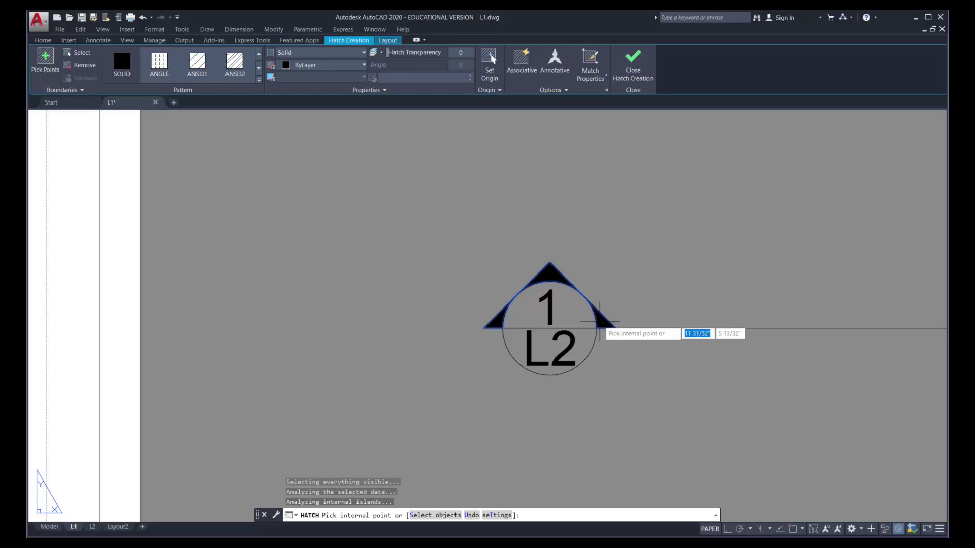
key("Return")
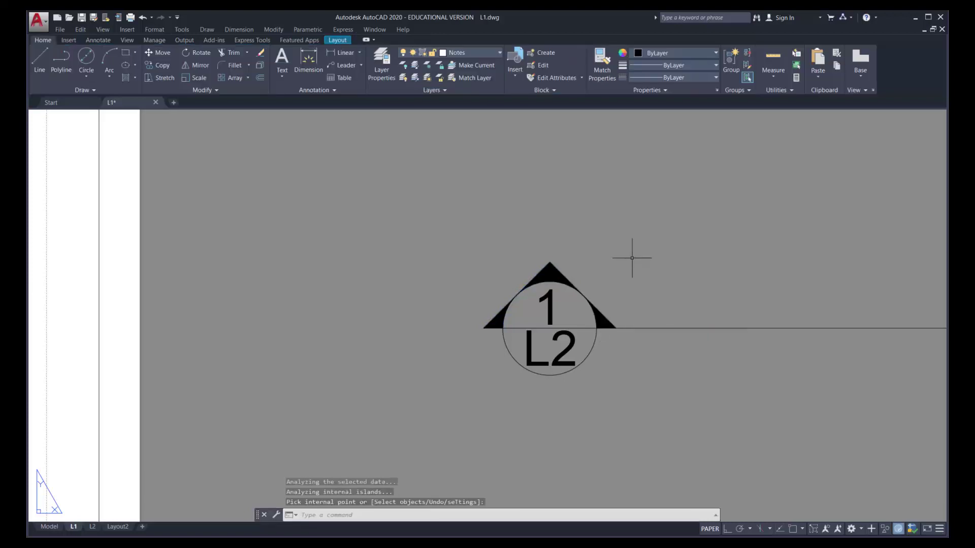
- With object snap on, draw a rectangle from the tip of the detail leader's arrowhead, extending down and to the left
scroll(635, 259, "down", 6)
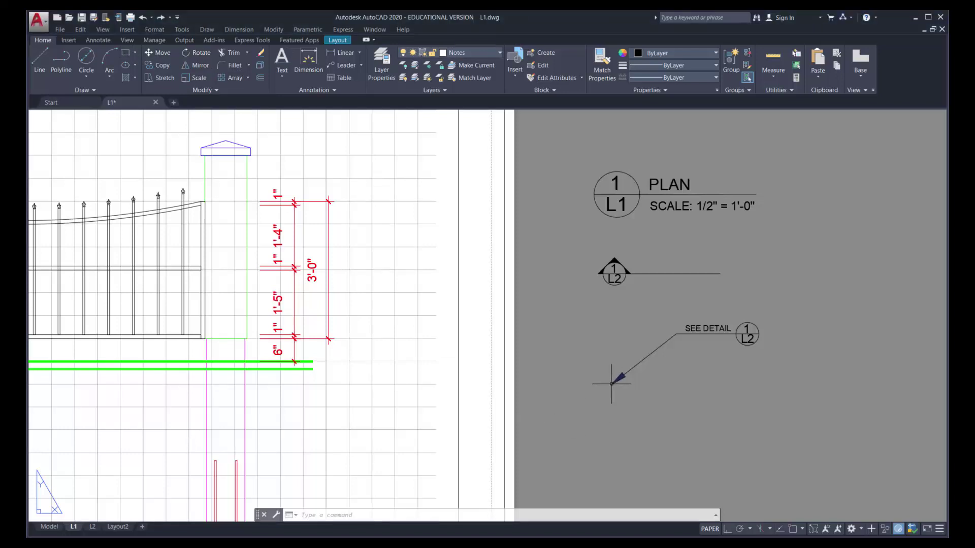
left_click(795, 530)
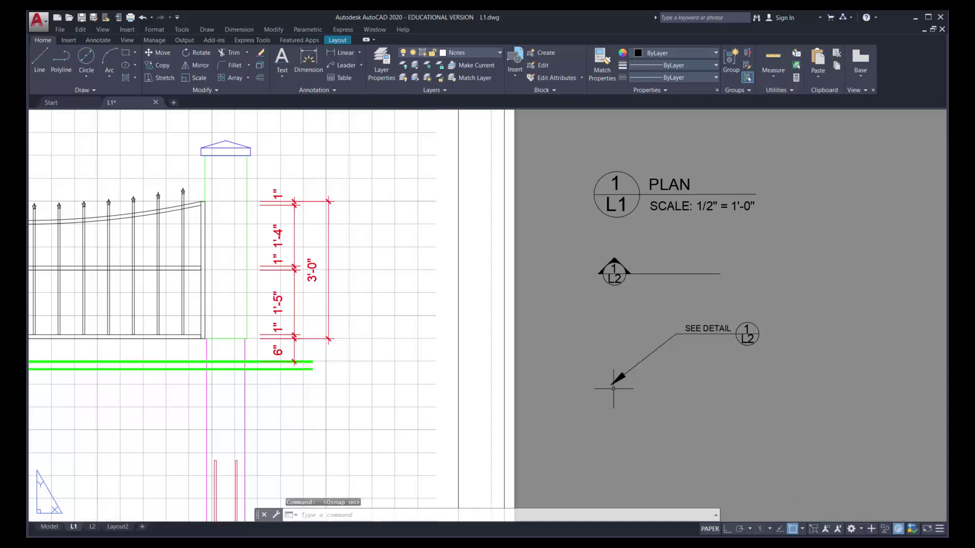
left_click(127, 53)
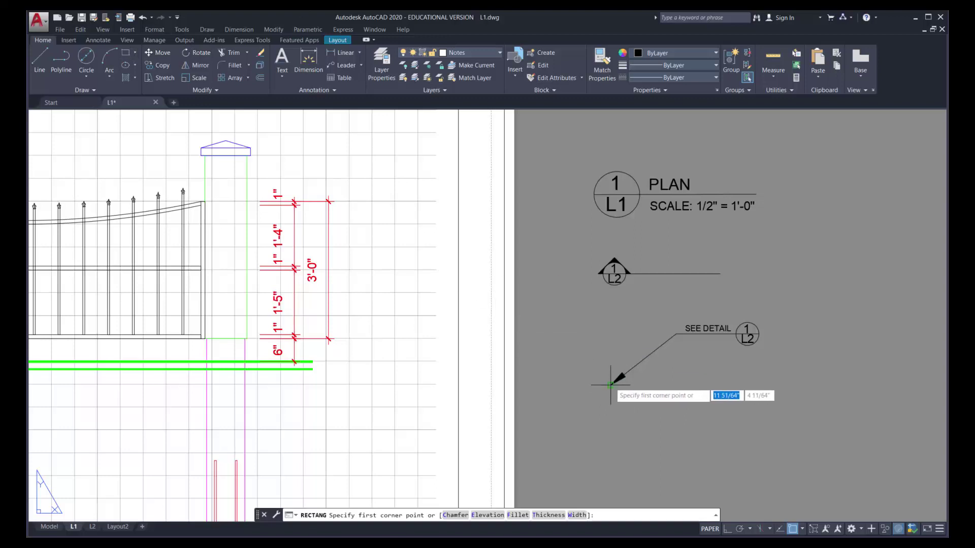
left_click(611, 385)
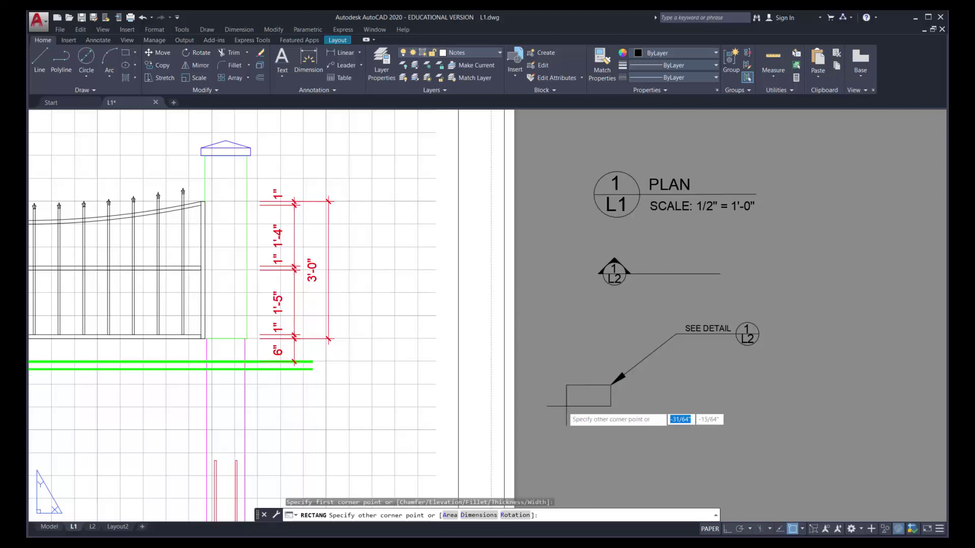
left_click(541, 425)
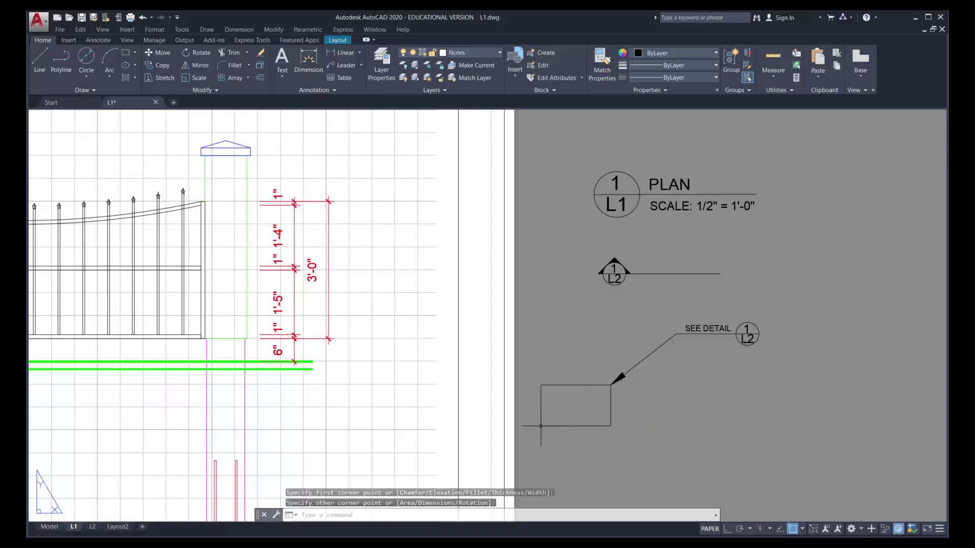
- Give the detail rectangle at the leader's arrowhead color 9 and the HIDDEN linetype
left_click(614, 410)
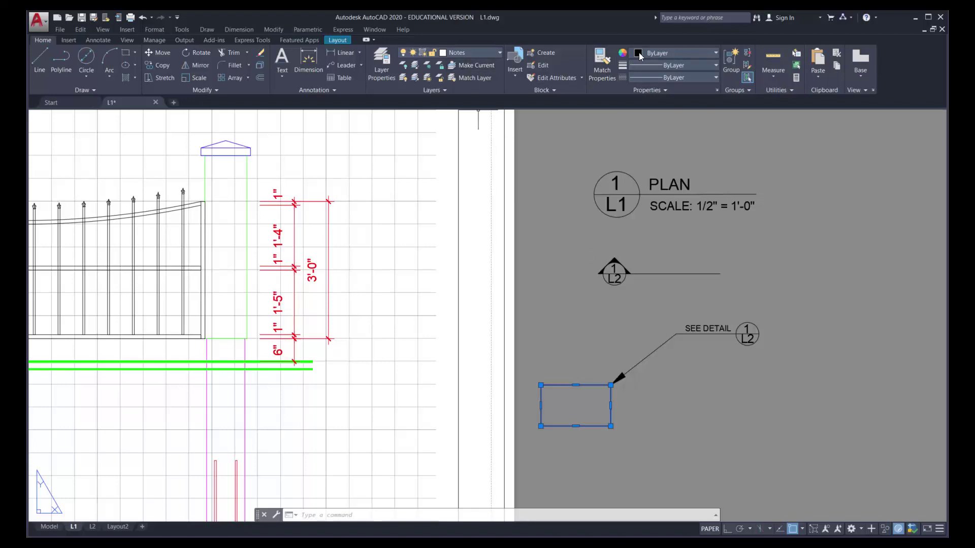
left_click(682, 54)
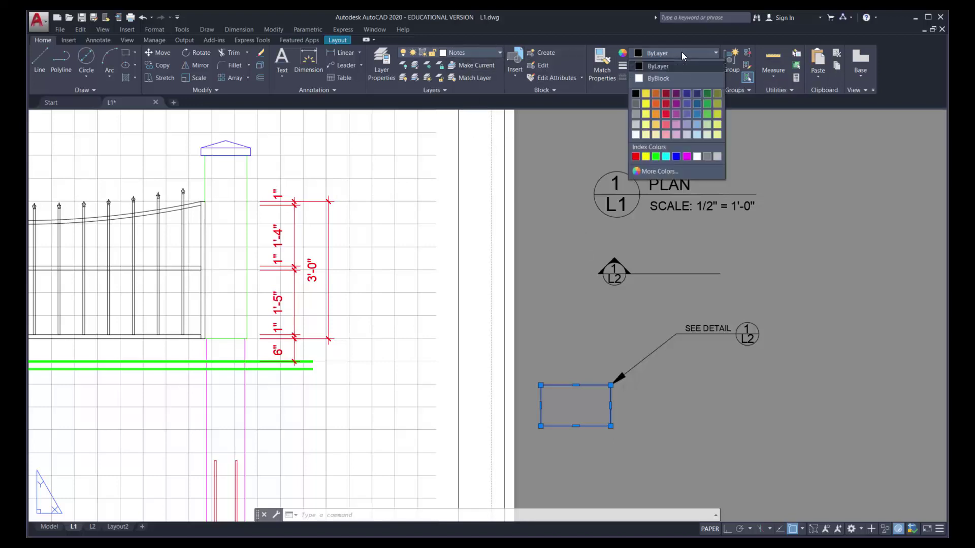
left_click(718, 155)
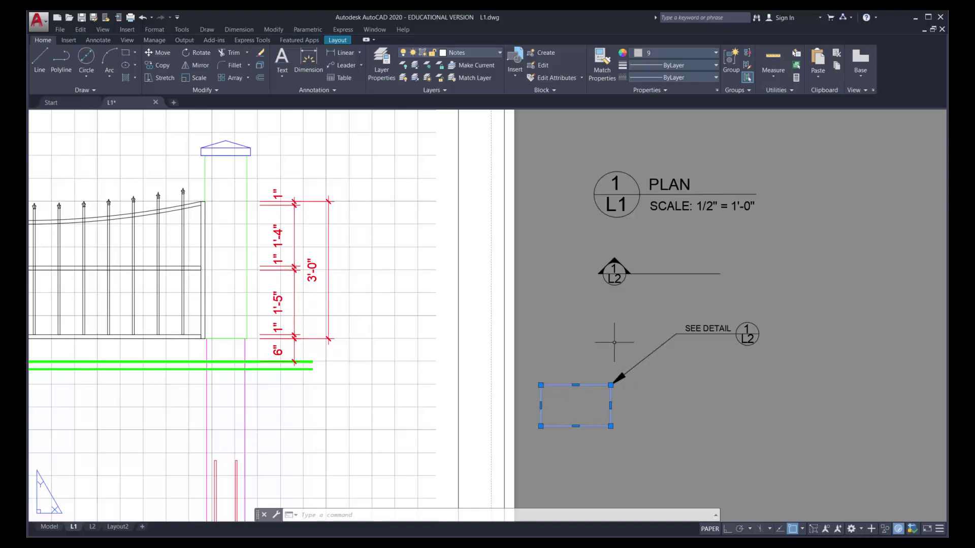
left_click(681, 66)
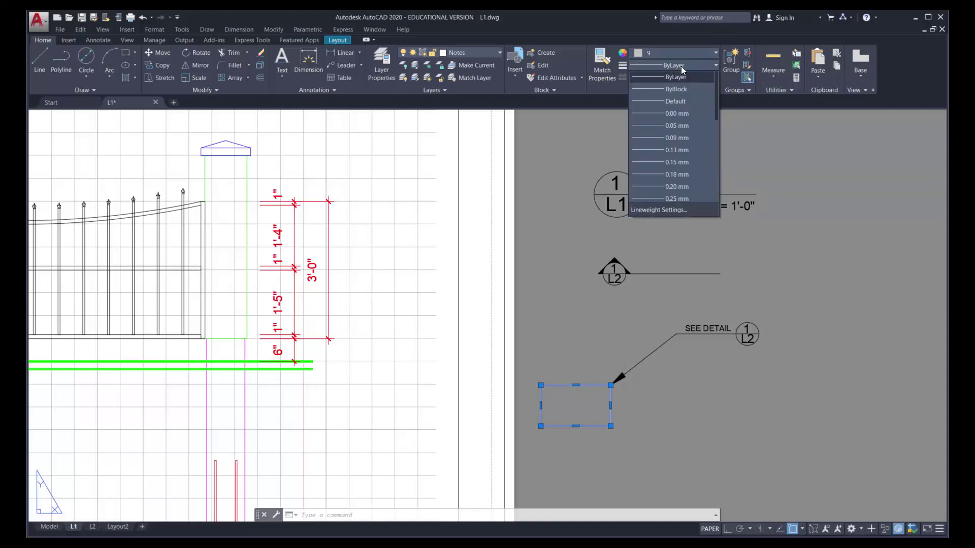
left_click(681, 66)
left_click(681, 78)
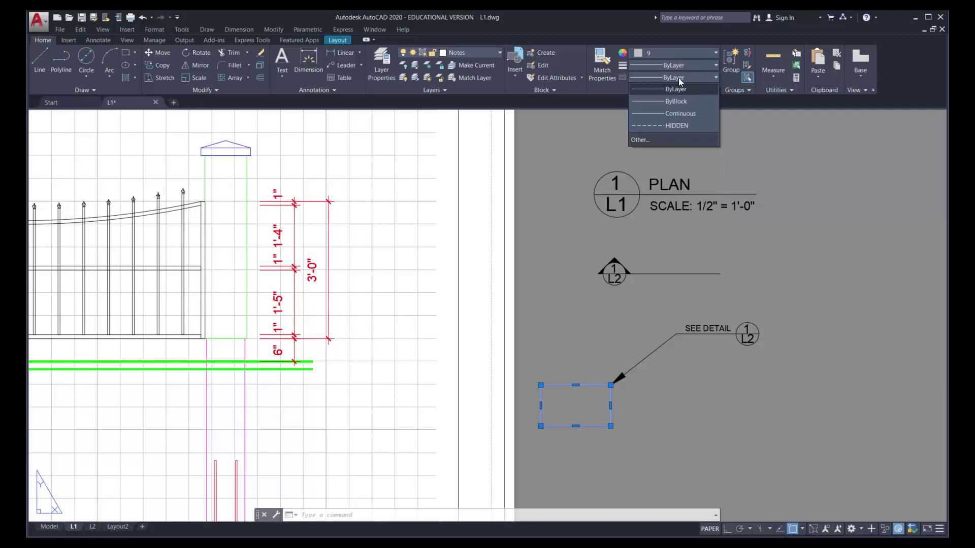
left_click(673, 125)
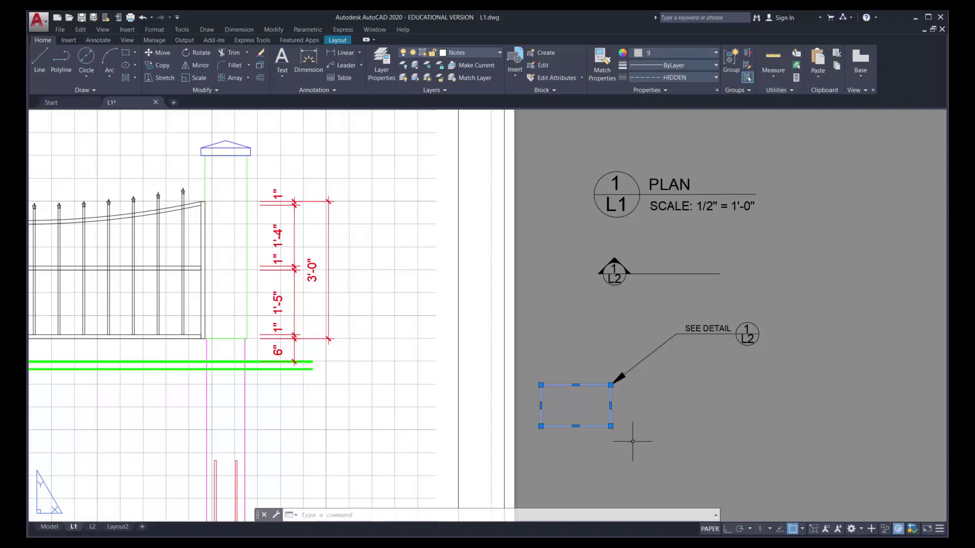
- Set the global linetype scale (LTSCALE) to .5
type("linetype scal")
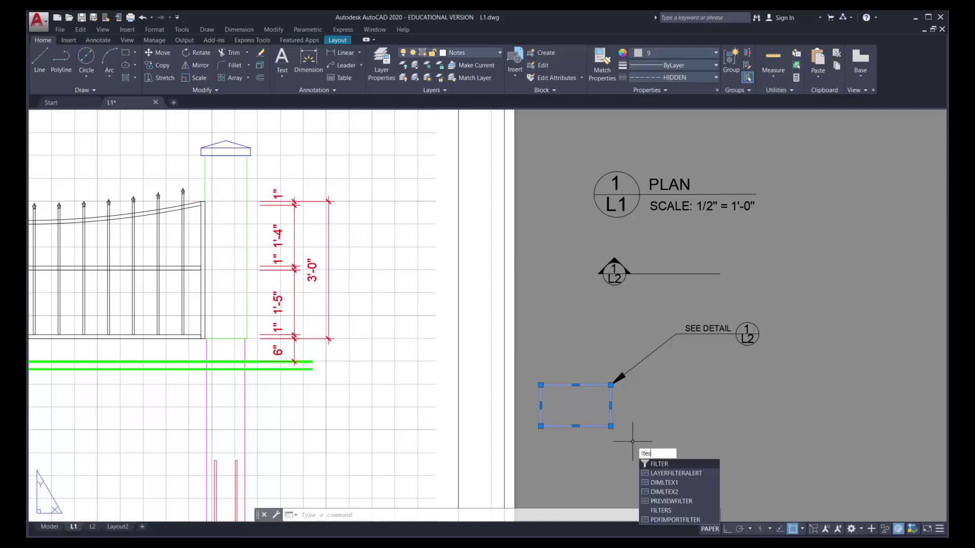
type("e")
key("Return")
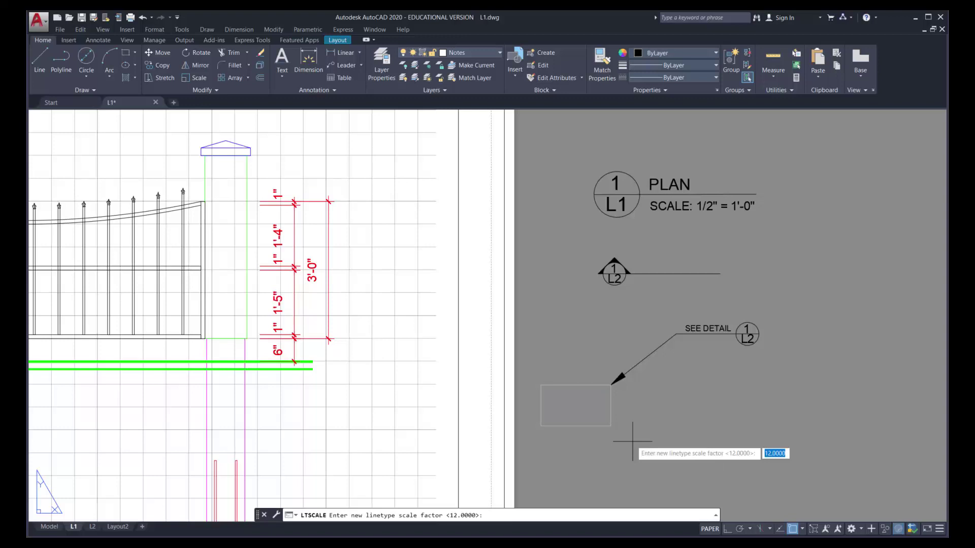
type(".5")
key("Return")
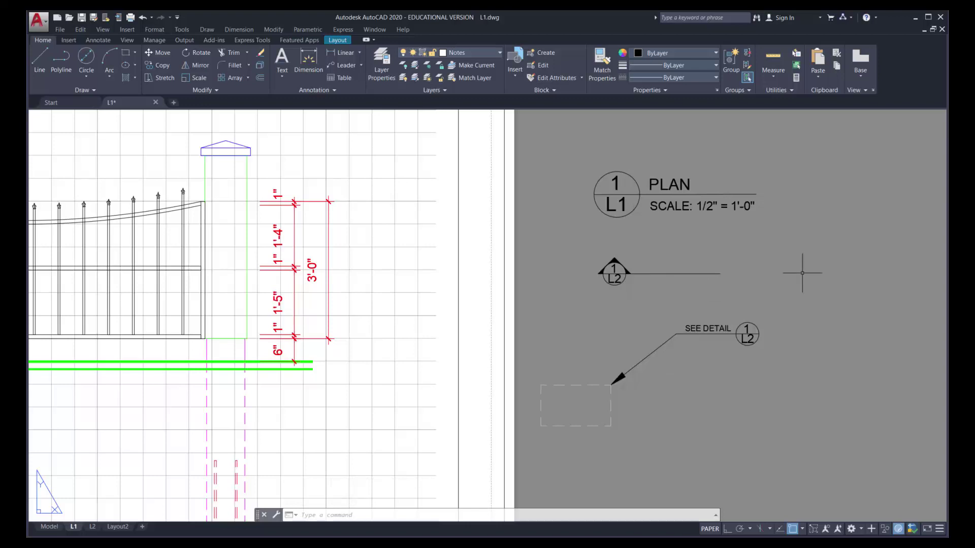
- Copy all the reference symbols beside the L1 sheet to the clipboard, with a base point just right of the elevation/section symbol
middle_click(579, 270)
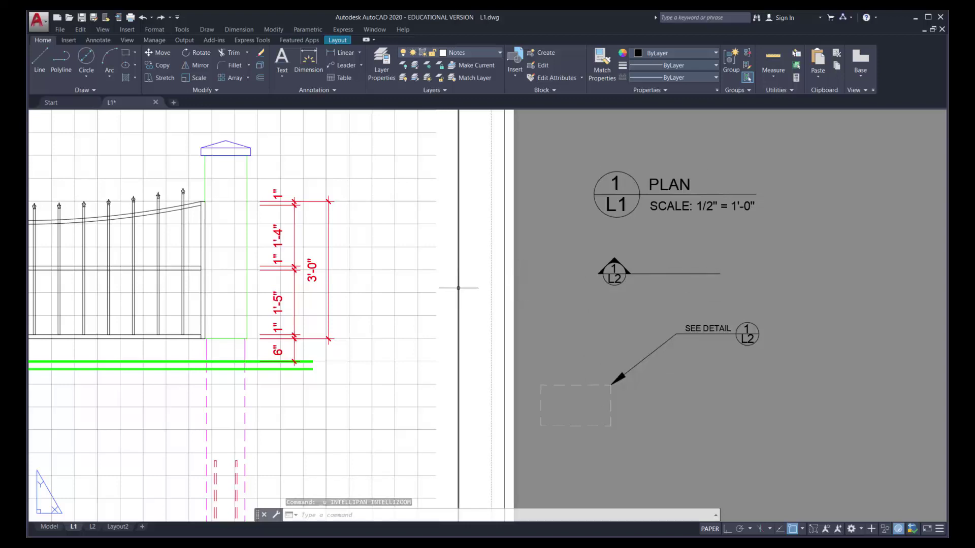
scroll(422, 297, "down", 4)
middle_click_drag(419, 306, 573, 287)
left_click(81, 30)
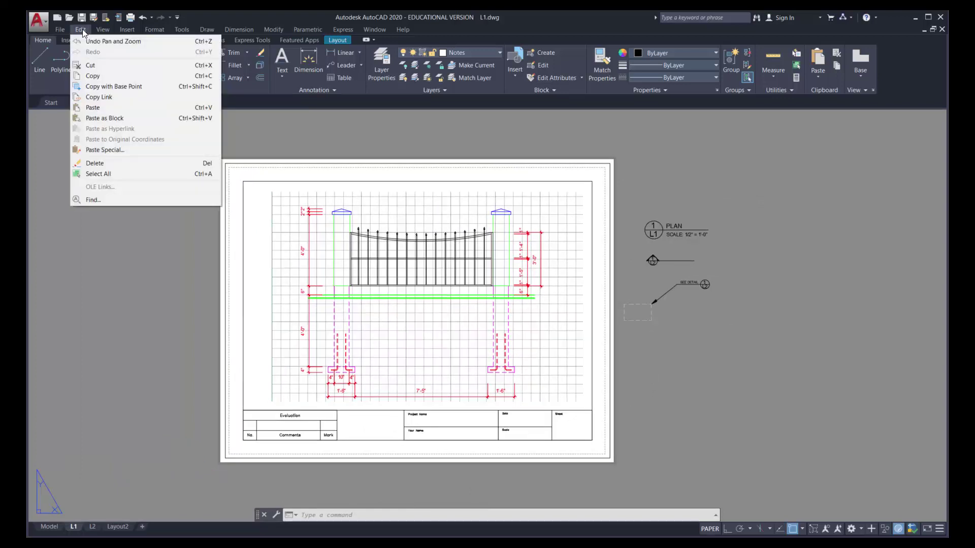
left_click(107, 88)
left_click(707, 263)
left_click(720, 341)
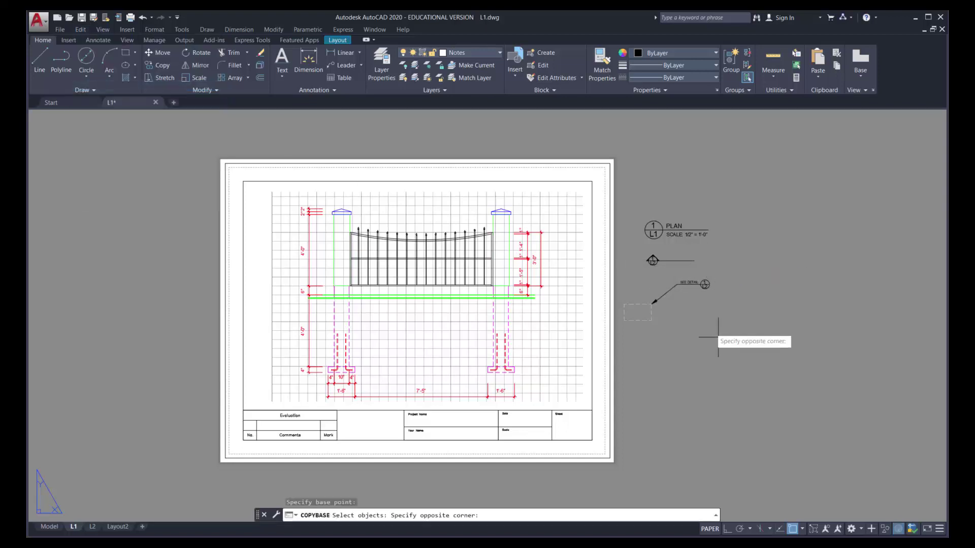
left_click(626, 191)
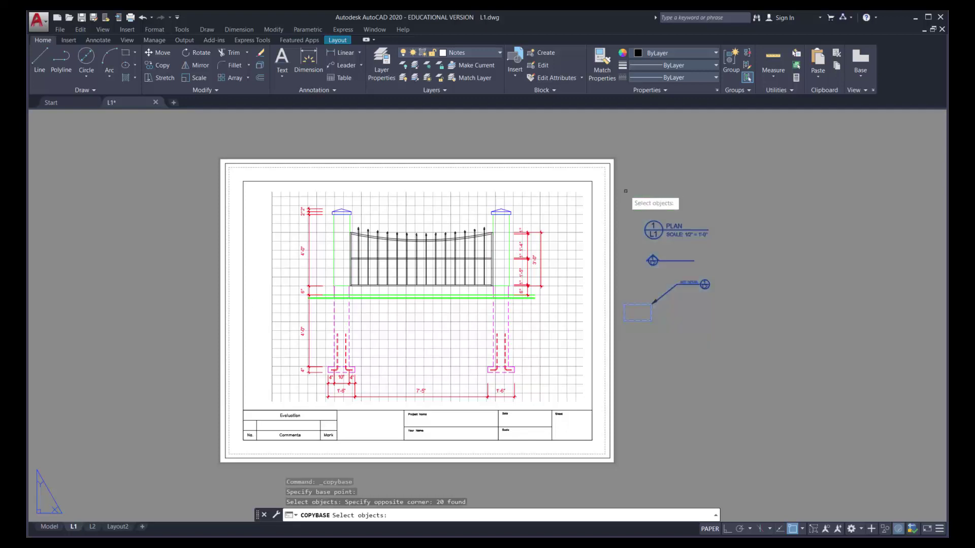
key("Return")
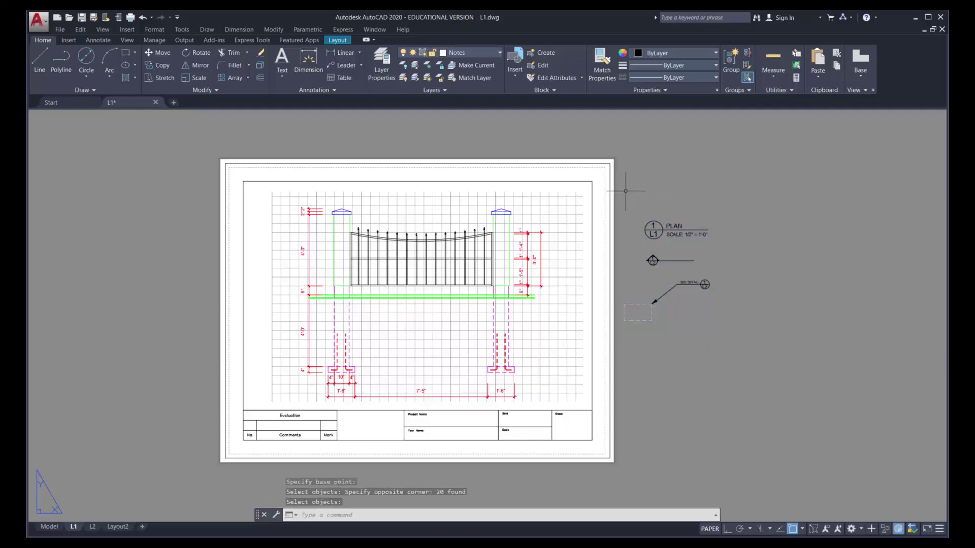
- Paste the copied reference symbols onto the L2 layout, outside the sheet on its right side
left_click(93, 527)
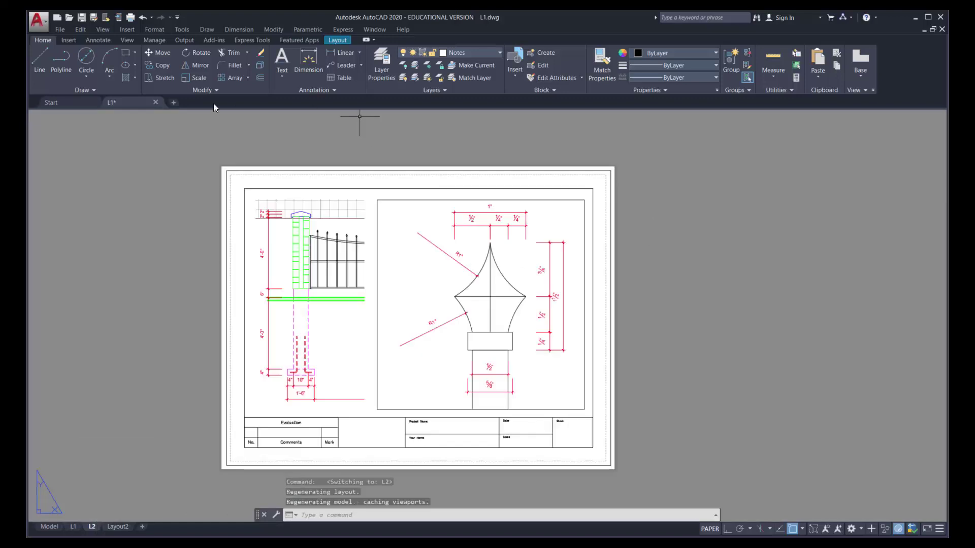
left_click(81, 30)
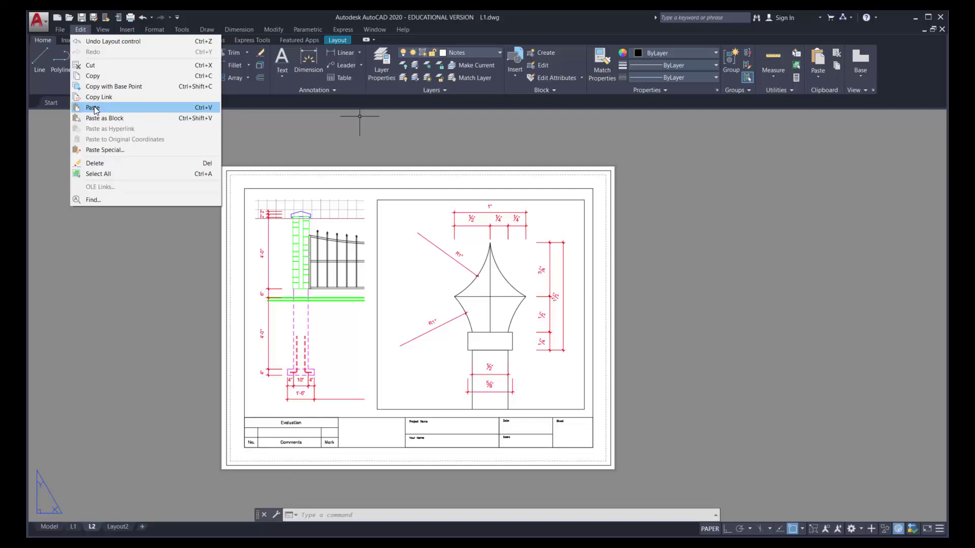
left_click(96, 107)
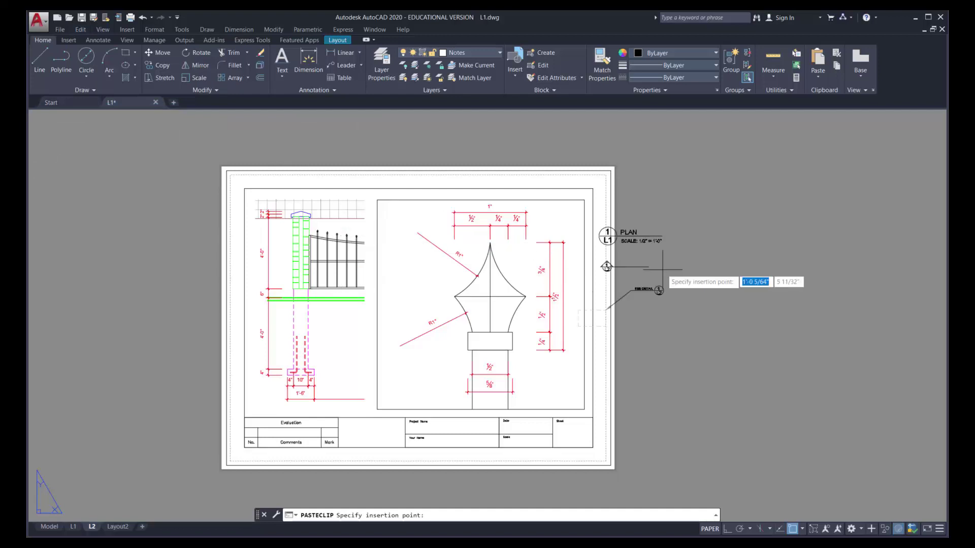
left_click(719, 263)
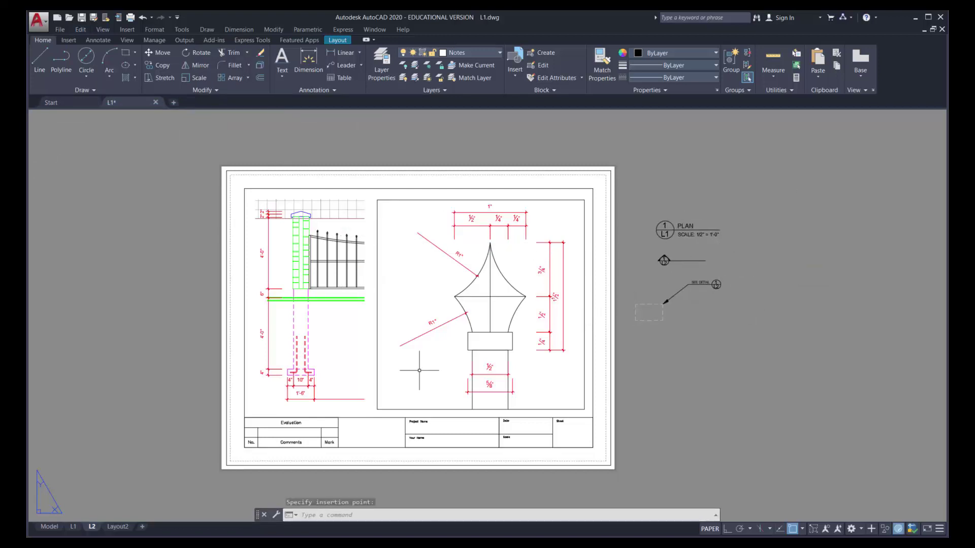
- In model space, make the left pillar cap's layer, Cap, the current layer
left_click(73, 527)
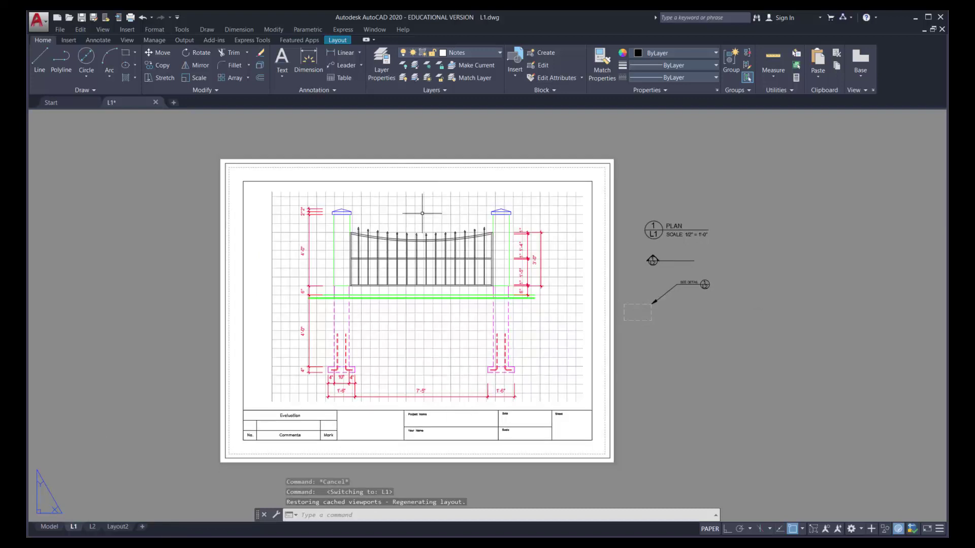
left_click(50, 527)
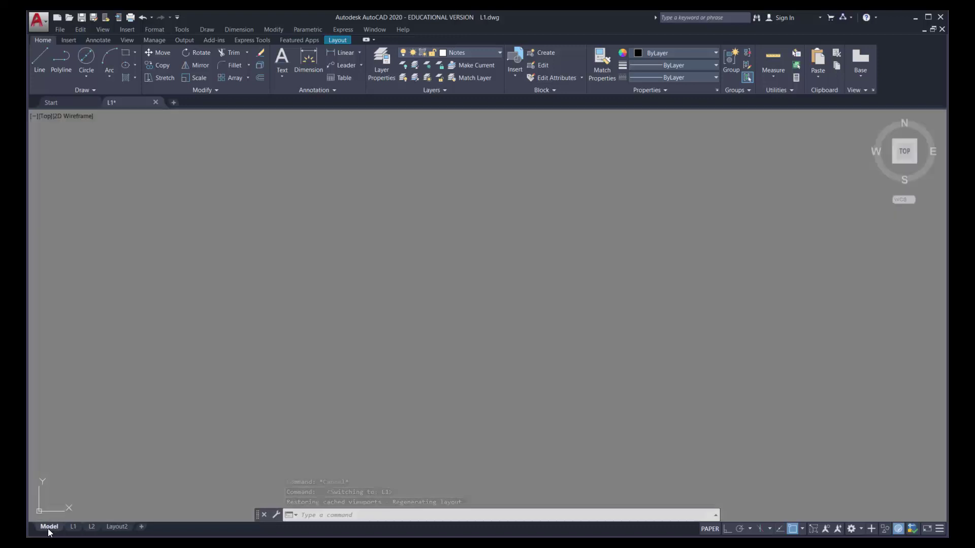
scroll(343, 357, "down", 5)
scroll(343, 357, "down", 5)
scroll(378, 356, "up", 2)
scroll(379, 357, "down", 2)
middle_click_drag(399, 314, 380, 385)
middle_click_drag(420, 207, 383, 426)
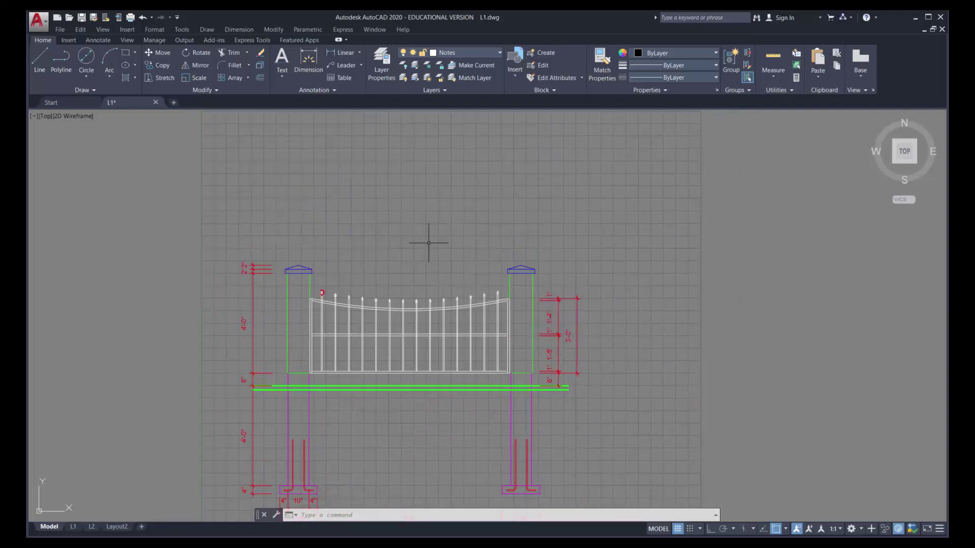
scroll(414, 232, "up", 2)
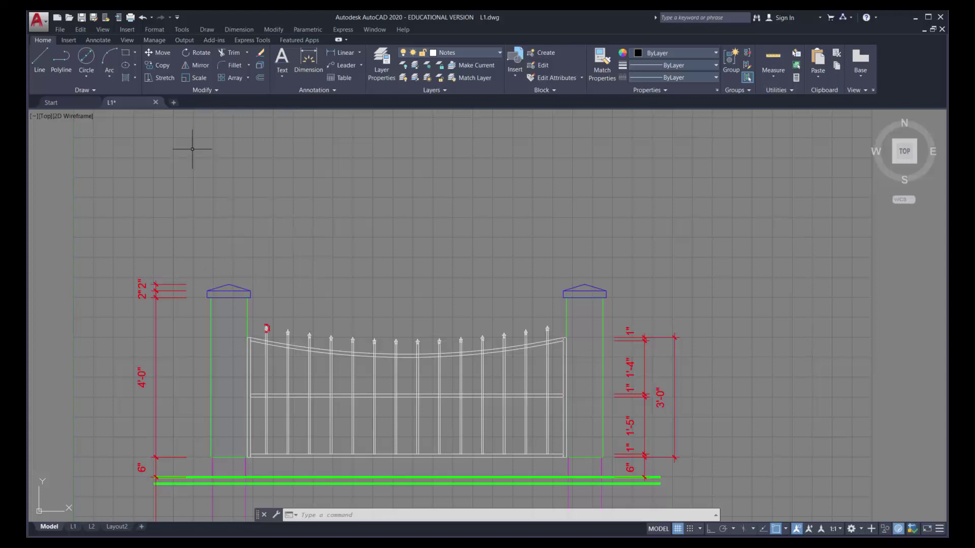
left_click(240, 291)
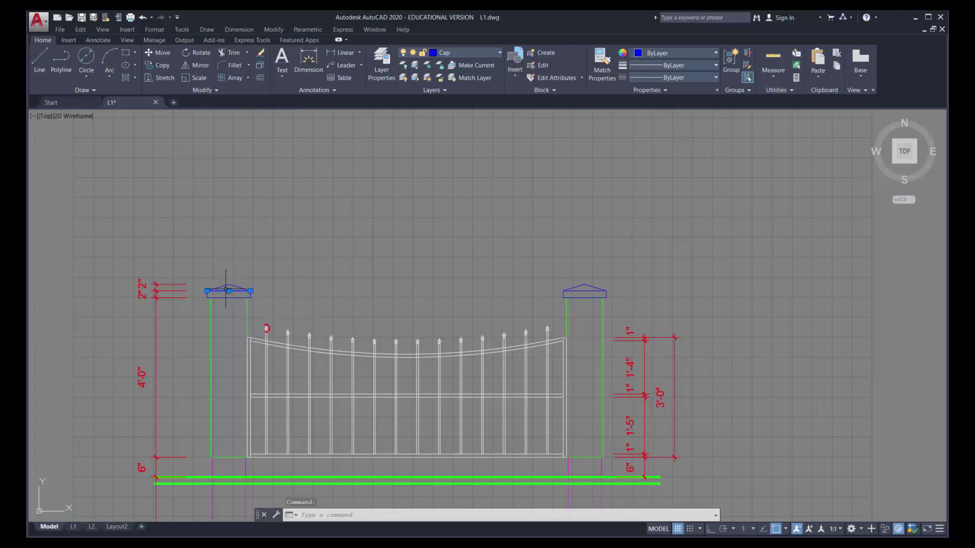
left_click(467, 65)
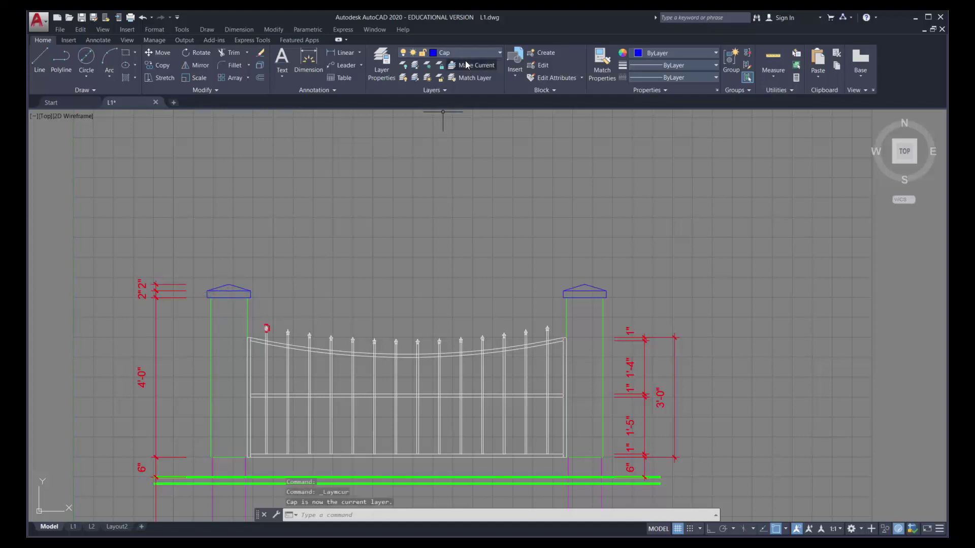
- With Ortho on, draw a vertical projection line upward from the left end of the left cap's horizontal line
left_click(47, 53)
left_click(207, 291)
key("F8")
left_click(208, 178)
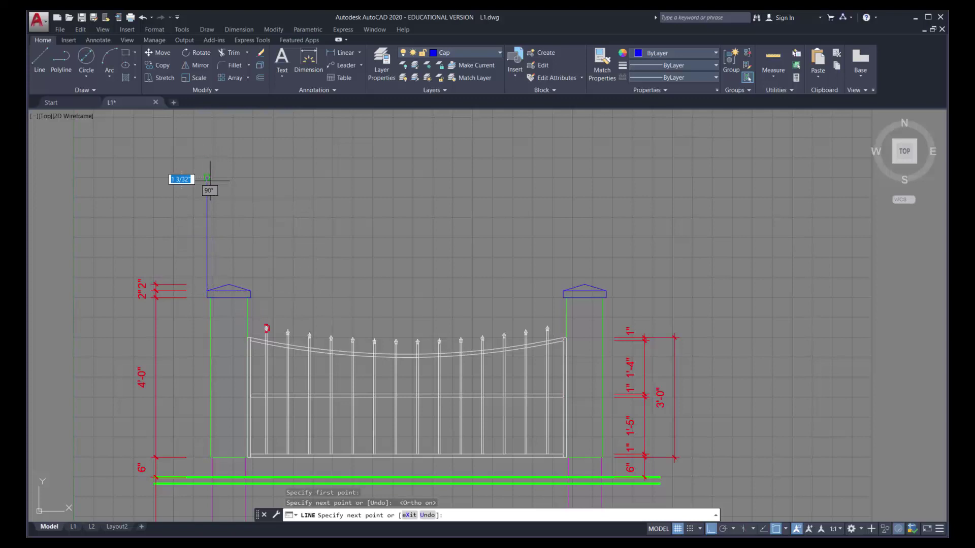
key("Return")
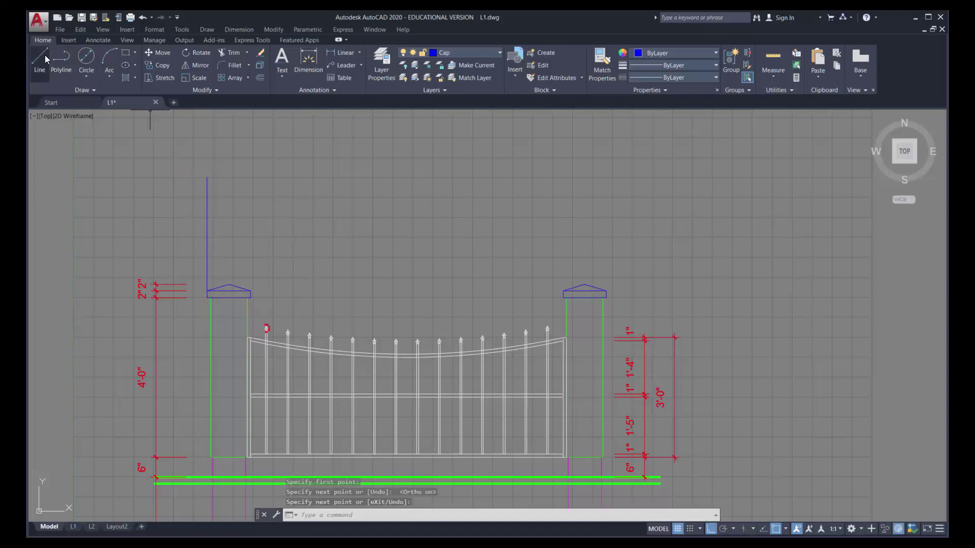
- Copy the vertical projection line to the left cap's right edge and to both edges of the right cap
left_click(163, 66)
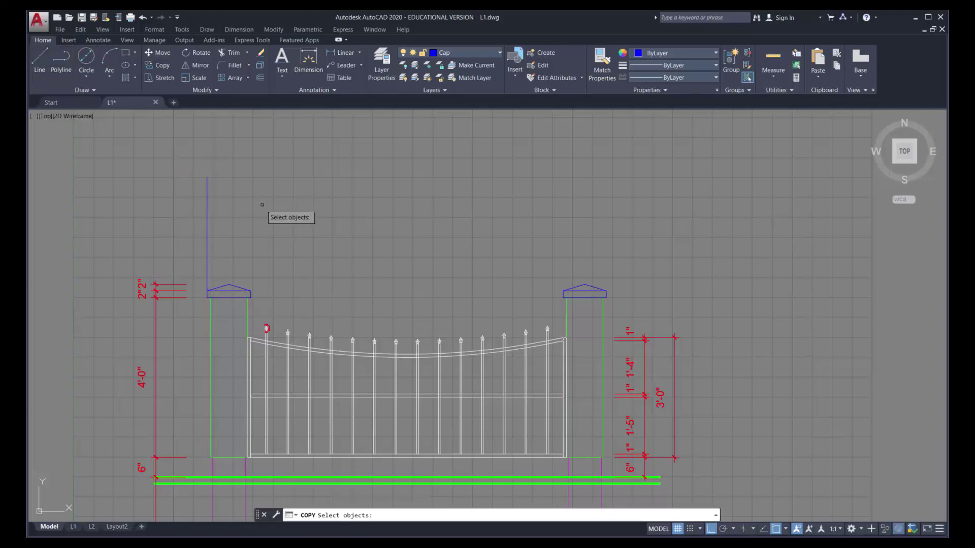
left_click(207, 261)
key("Return")
left_click(207, 291)
left_click(251, 291)
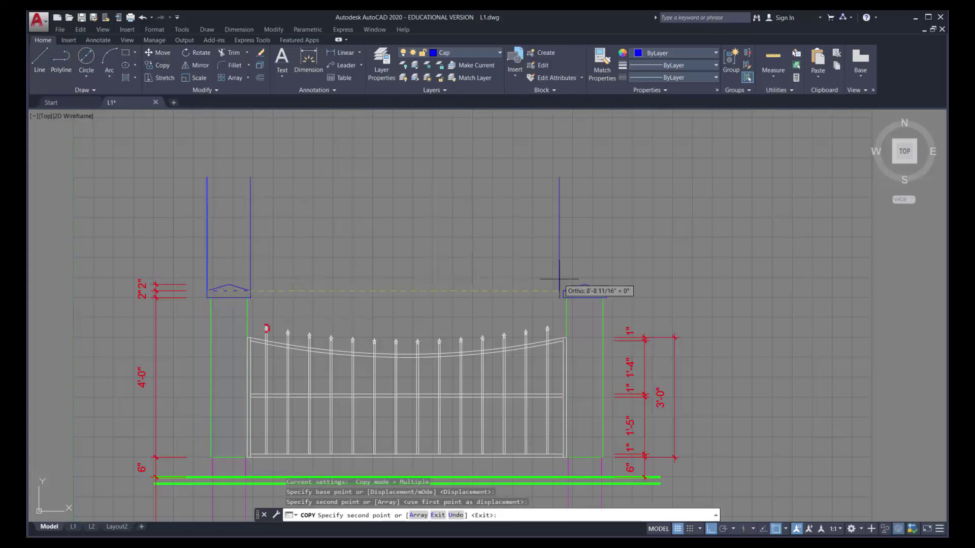
left_click(563, 291)
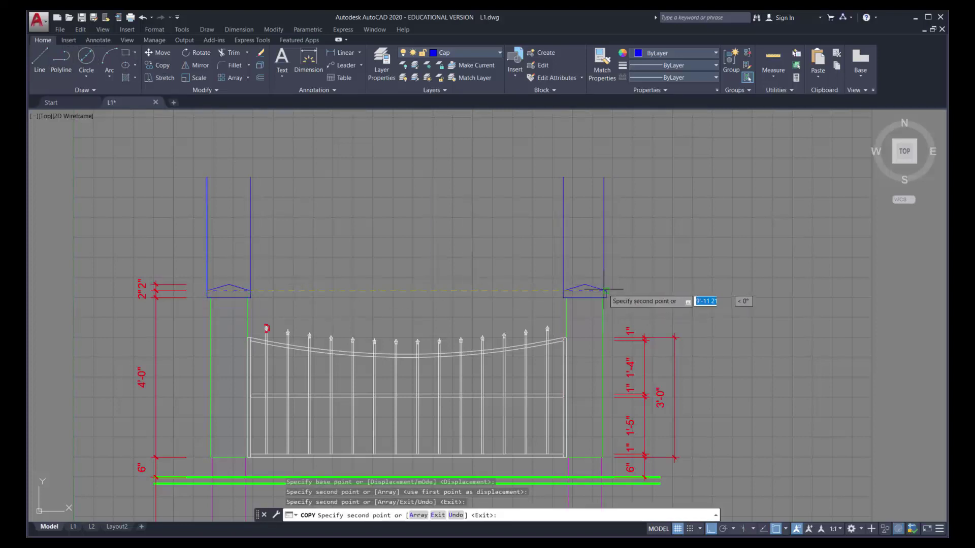
left_click(607, 291)
key("Return")
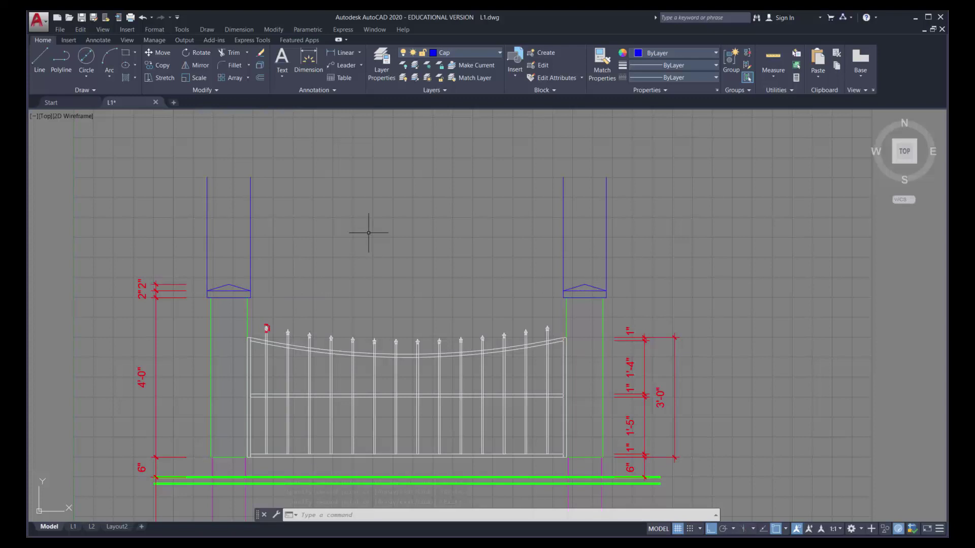
- Draw a 1'1" by 1'1" rectangle between the left cap's projection lines, starting at a Nearest point on the left line
left_click(126, 54)
right_click(217, 262, "shift")
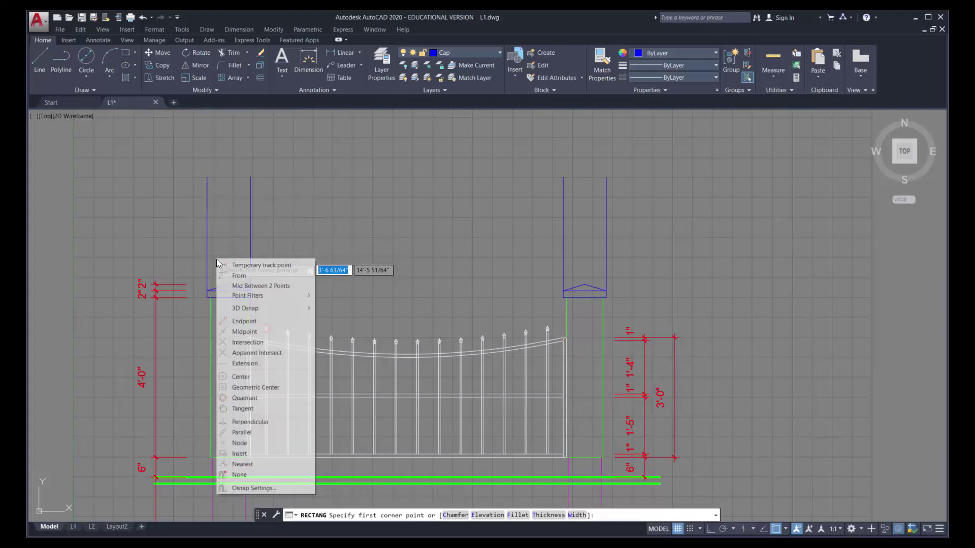
left_click(252, 463)
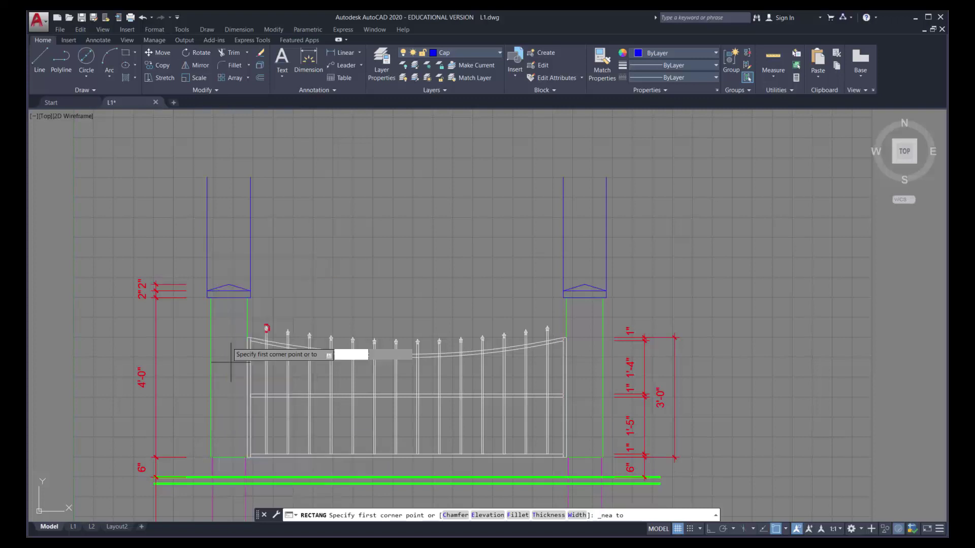
left_click(206, 258)
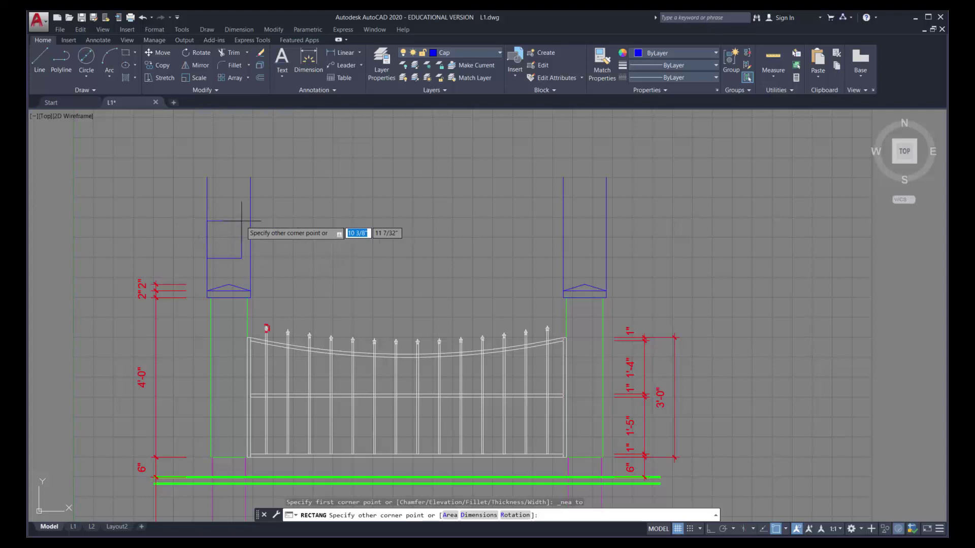
type("1'1")
key("Tab")
type("1")
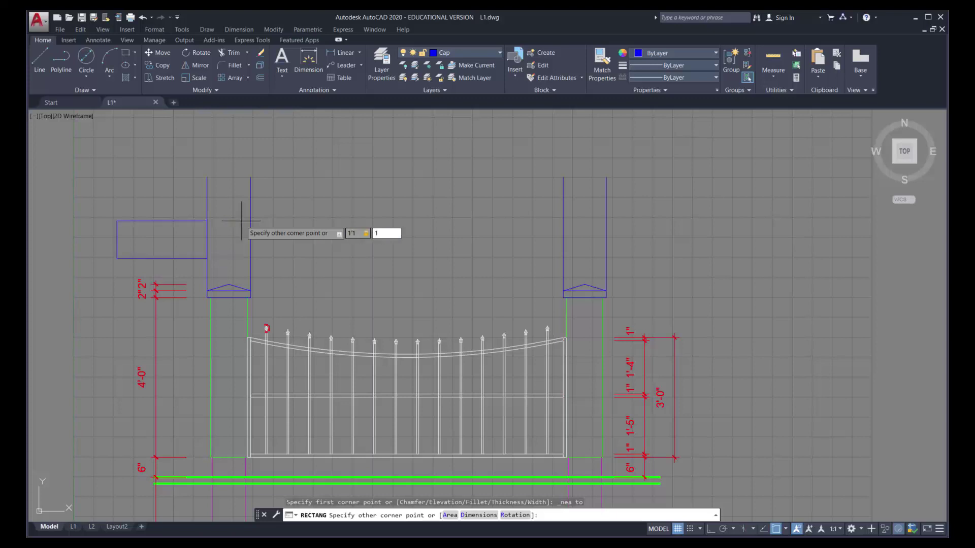
key("Return")
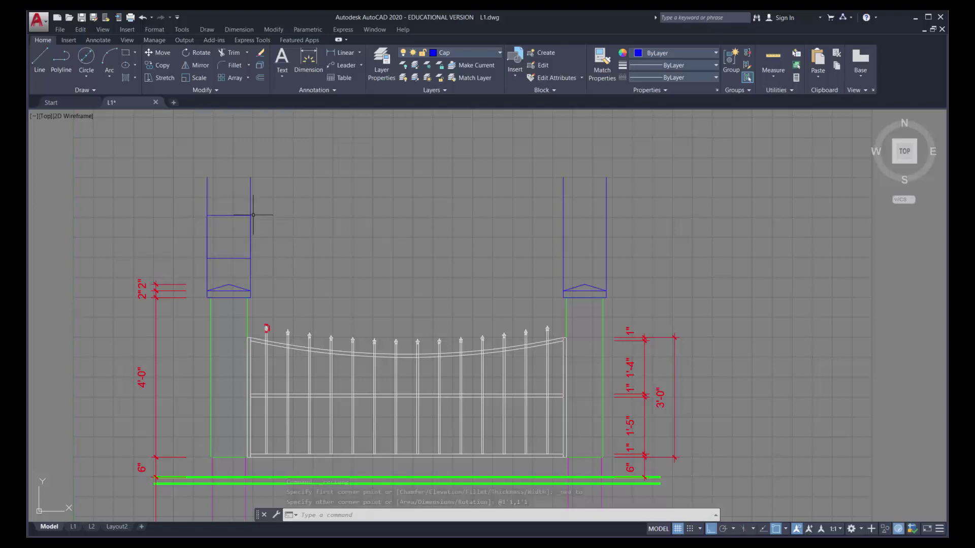
- Draw two crossing diagonal lines between the opposite corners of the square above the left cap
key("l")
key("Return")
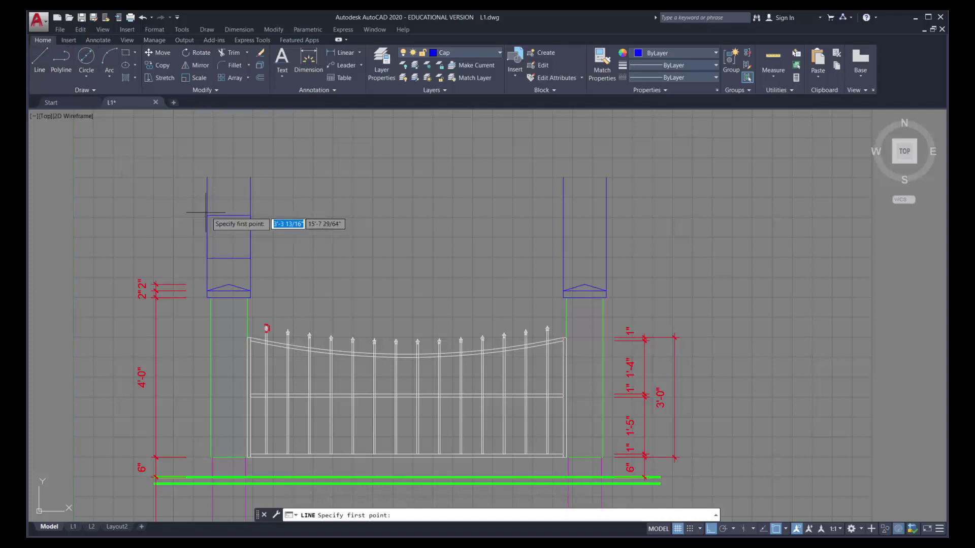
left_click(207, 216)
left_click(250, 258)
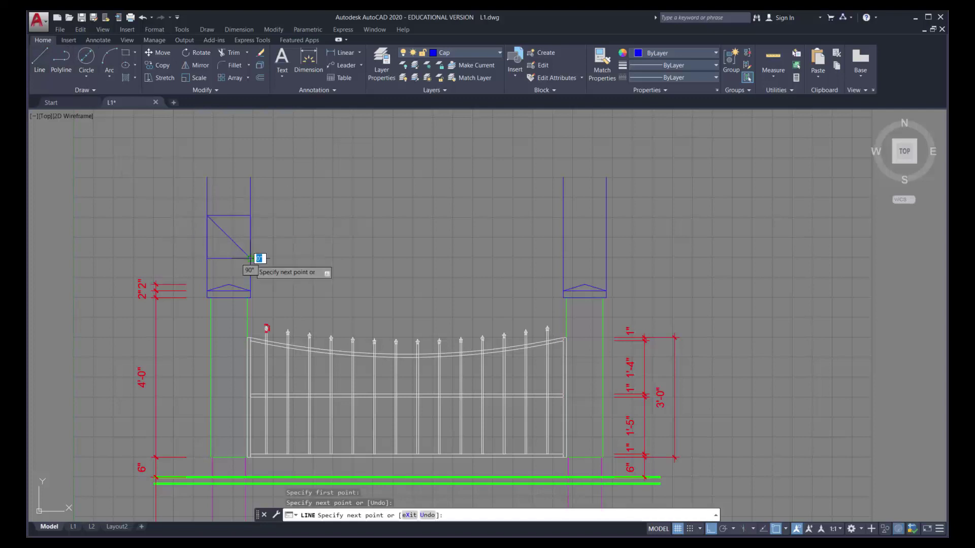
key("Return")
key("Return")
left_click(250, 258)
left_click(251, 216)
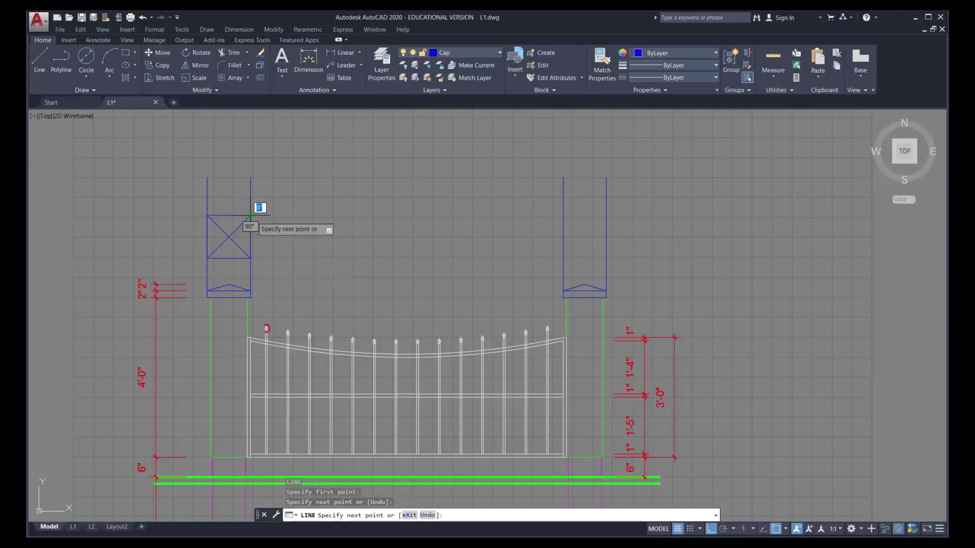
key("Return")
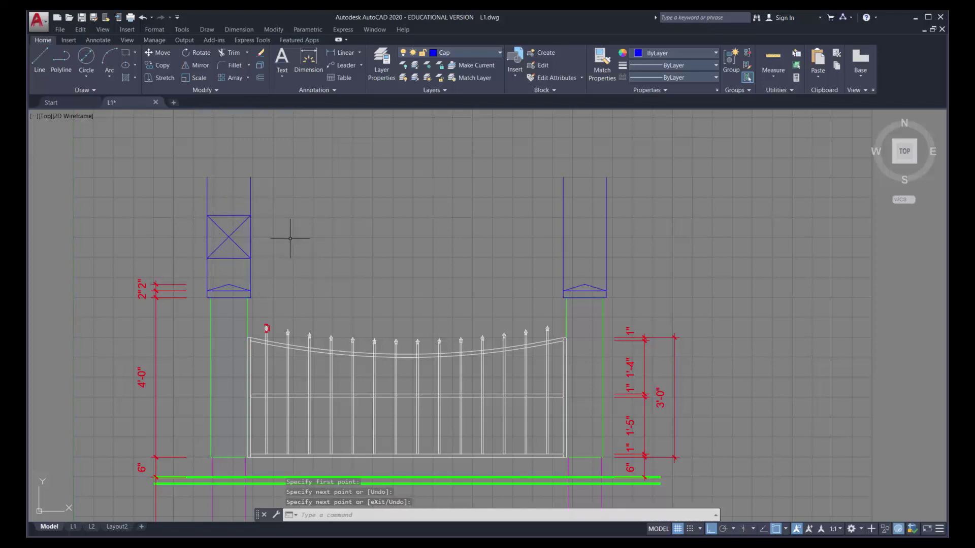
- Copy the square and its diagonals from above the left cap to the matching position above the right cap
left_click(157, 66)
left_click(196, 208)
left_click(268, 267)
key("Return")
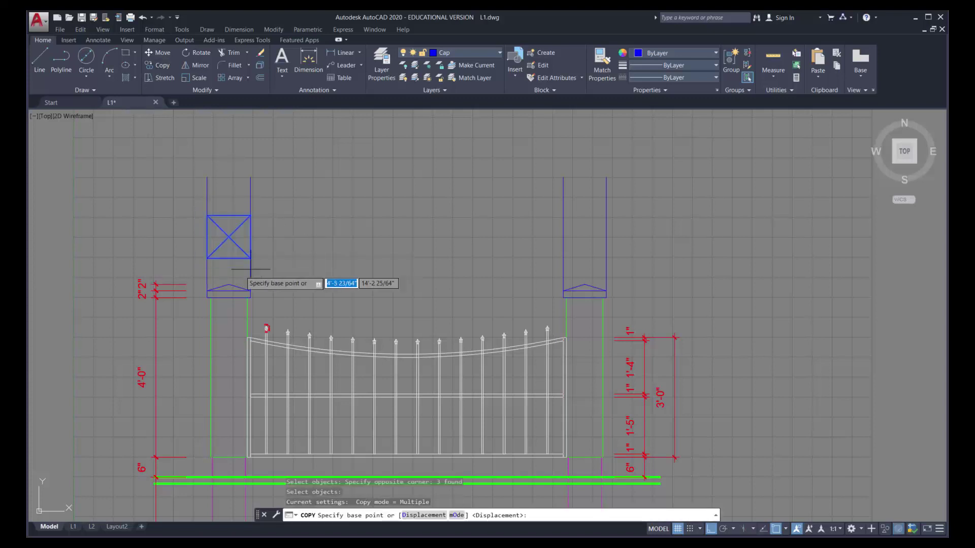
left_click(207, 291)
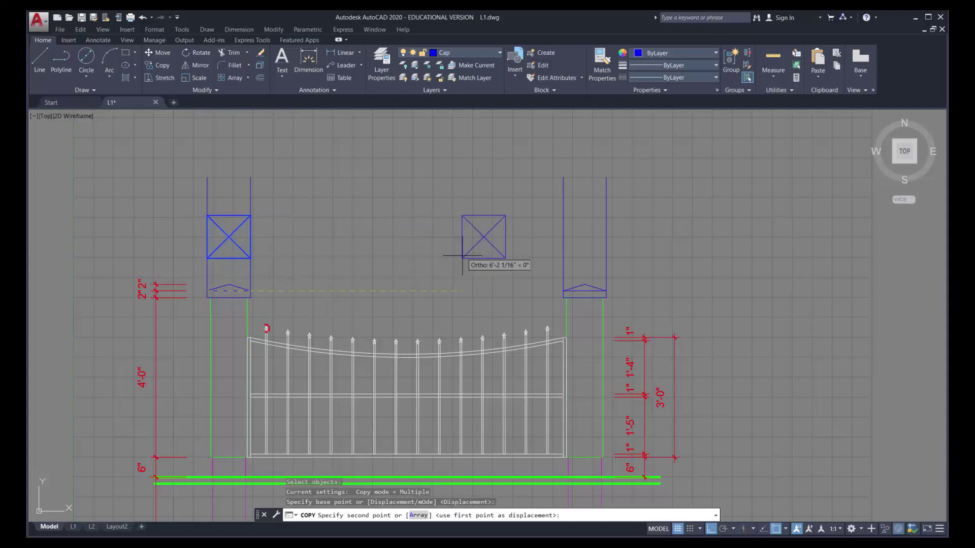
left_click(563, 291)
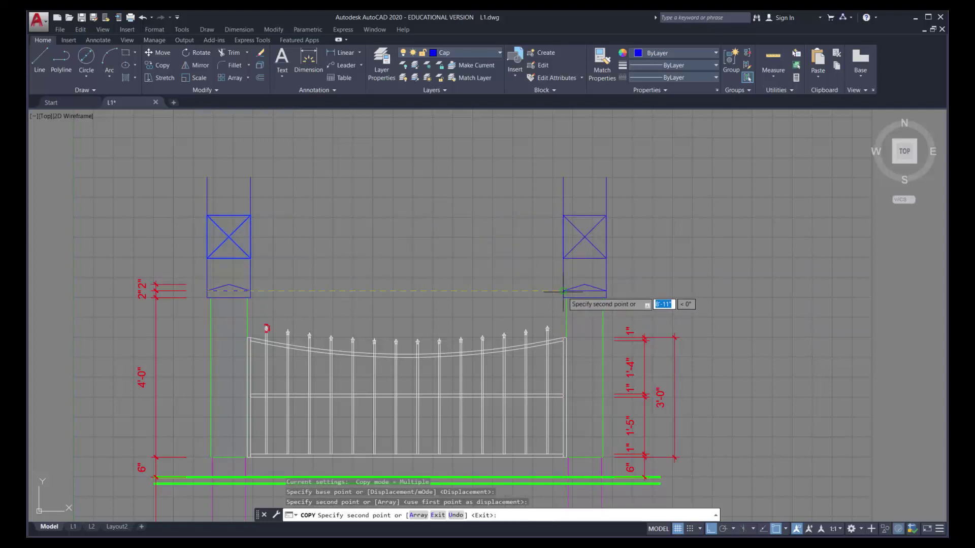
key("Escape")
- Erase the four vertical projection lines above the caps
left_click(613, 199)
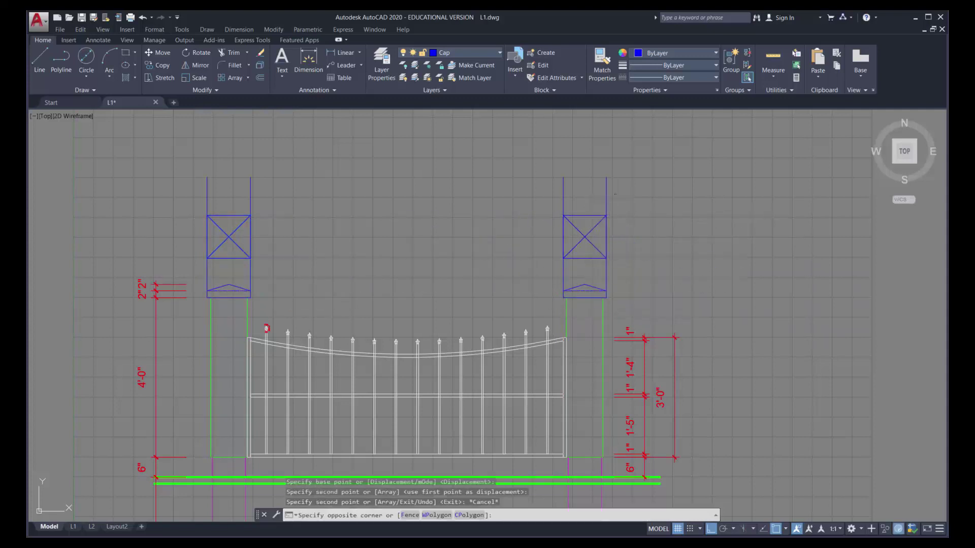
left_click(146, 144)
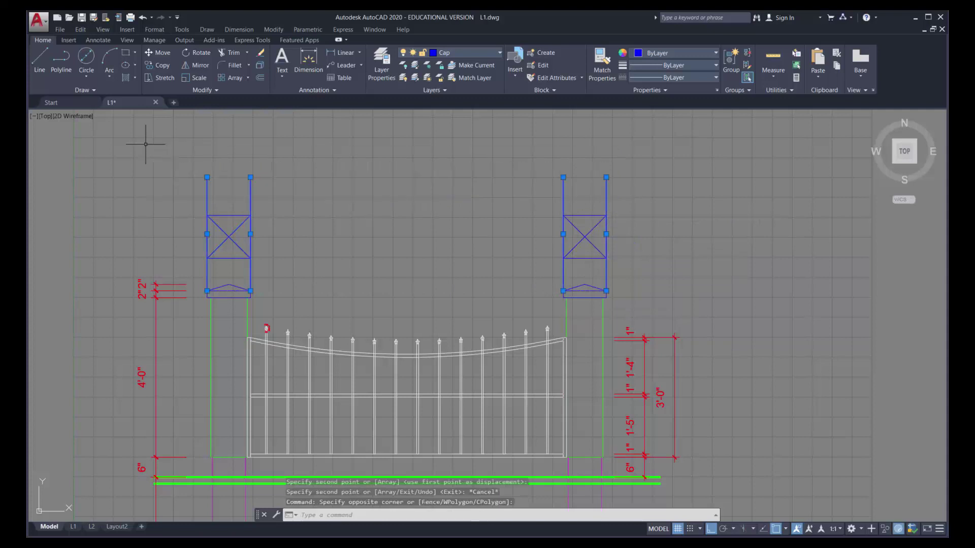
key("Delete")
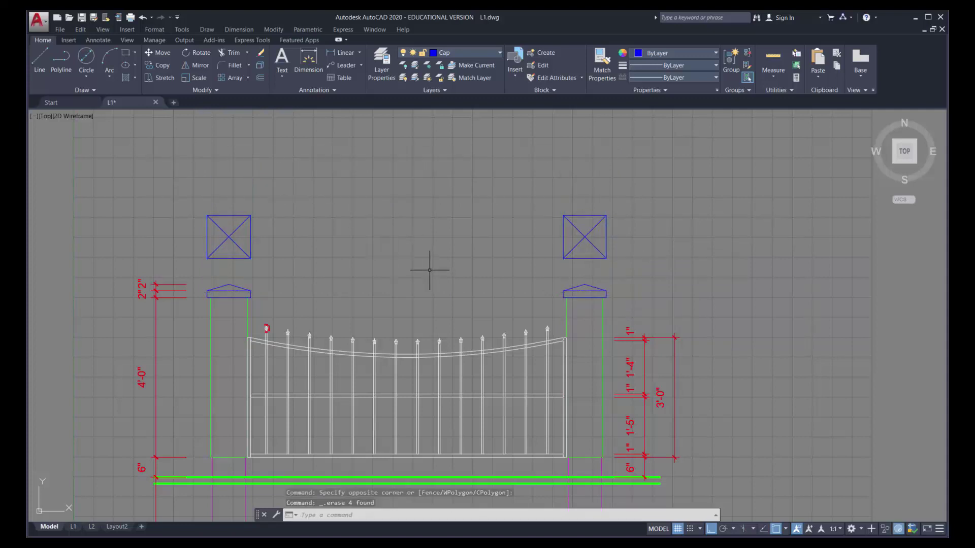
- On the Fence layer, draw a horizontal line joining the upper inner corners of the two cap squares
left_click(450, 51)
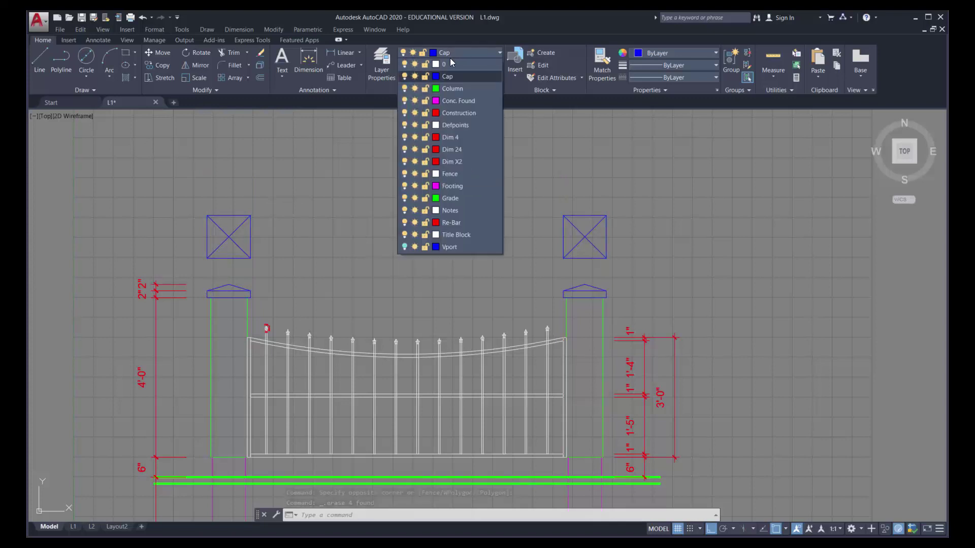
left_click(451, 173)
left_click(40, 59)
left_click(250, 216)
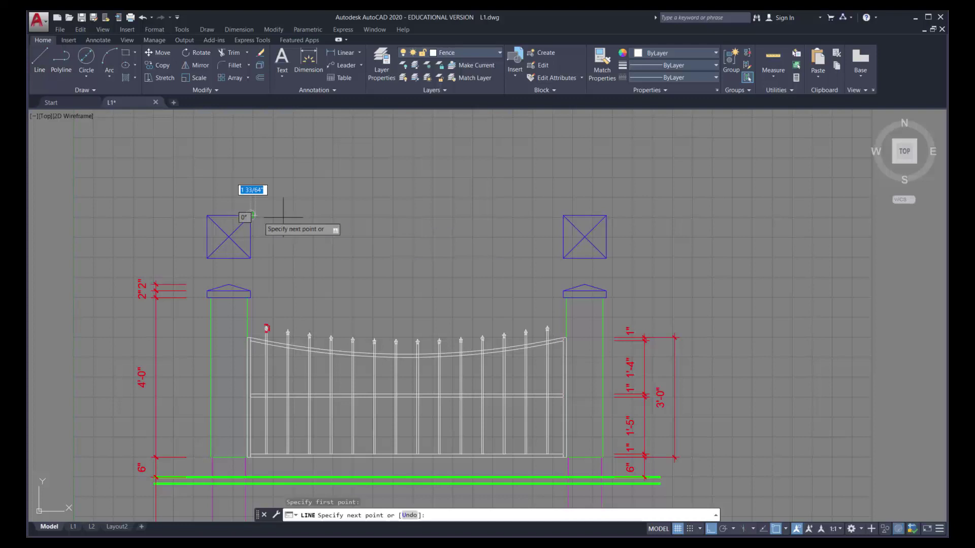
left_click(563, 216)
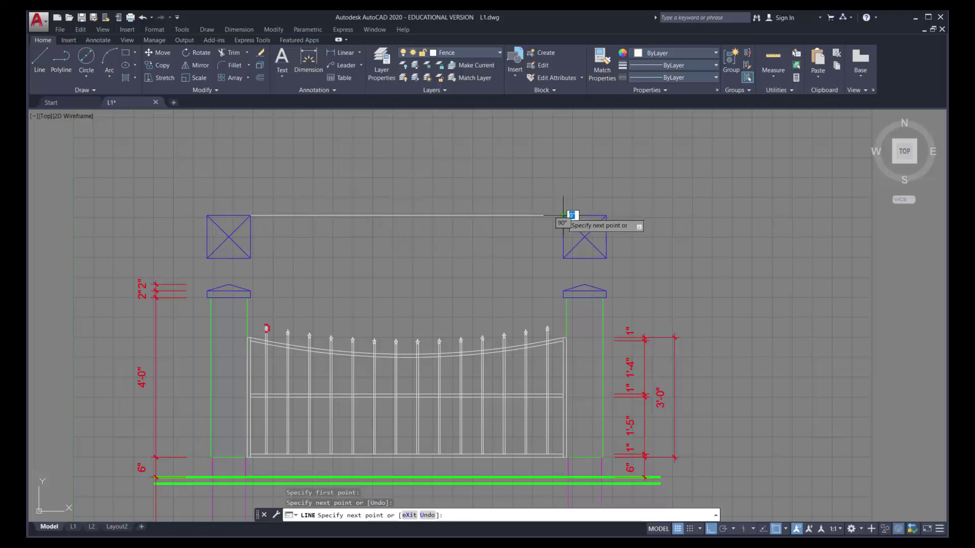
key("Return")
- Offset the horizontal fence line downward by 1"
left_click(260, 78)
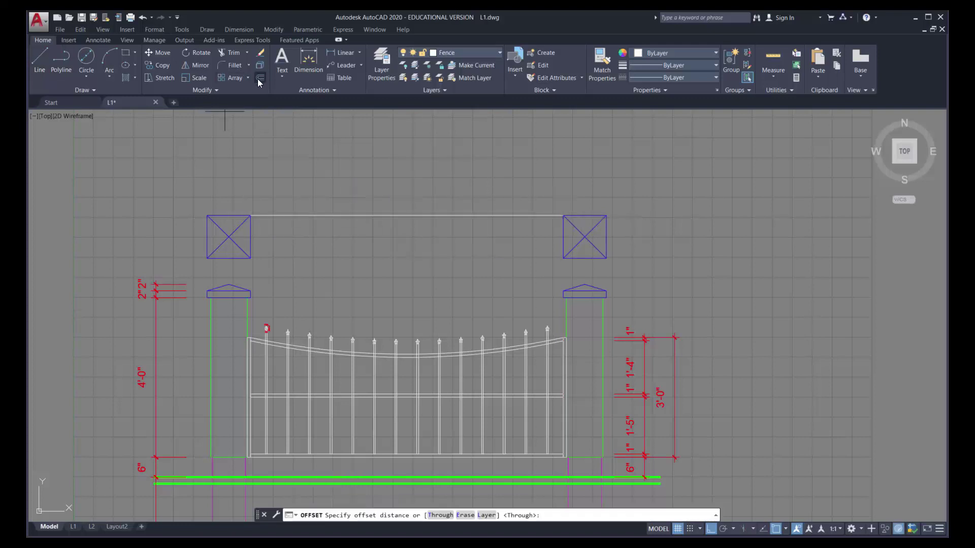
type("1")
key("Return")
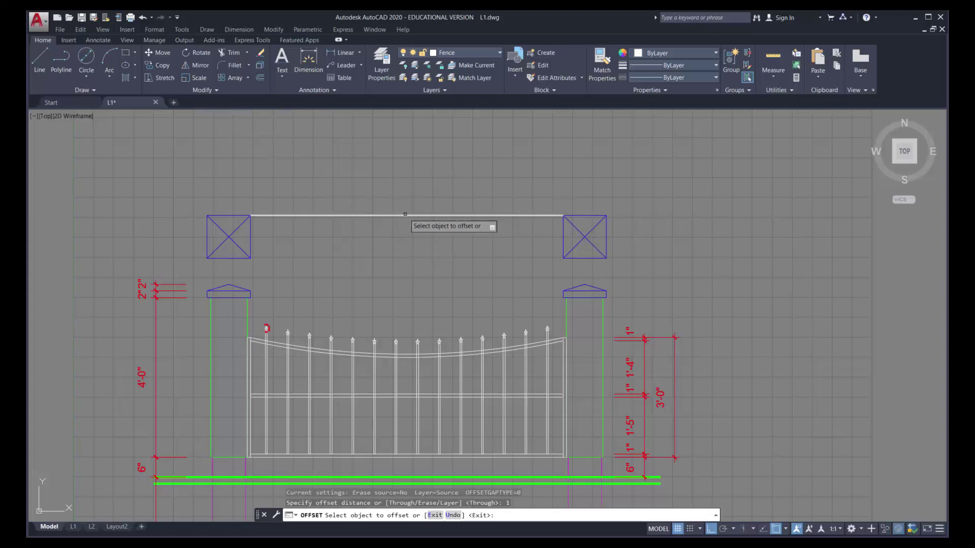
left_click(405, 214)
left_click(404, 226)
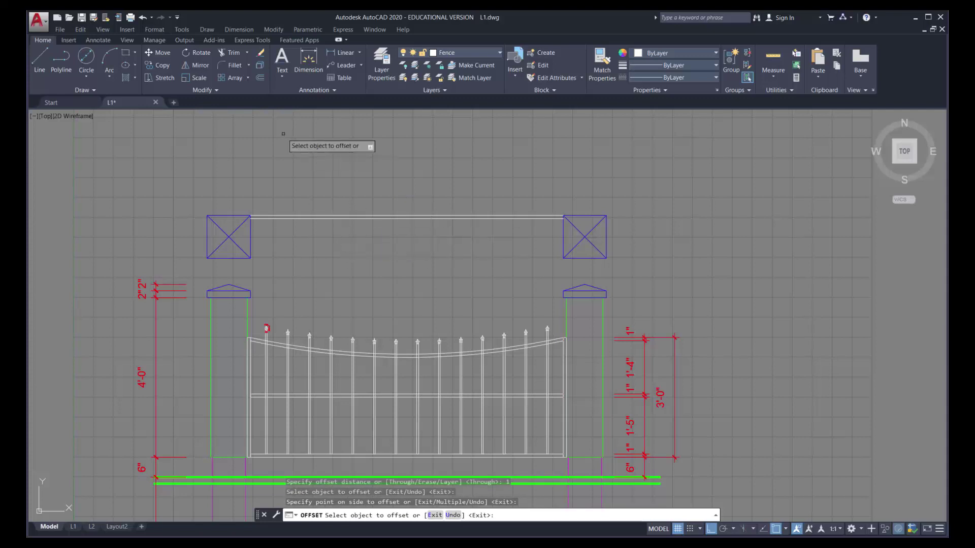
key("Escape")
- Move both horizontal fence lines 4" straight down using the displacement 0,-4
left_click(167, 53)
left_click(344, 233)
left_click(317, 190)
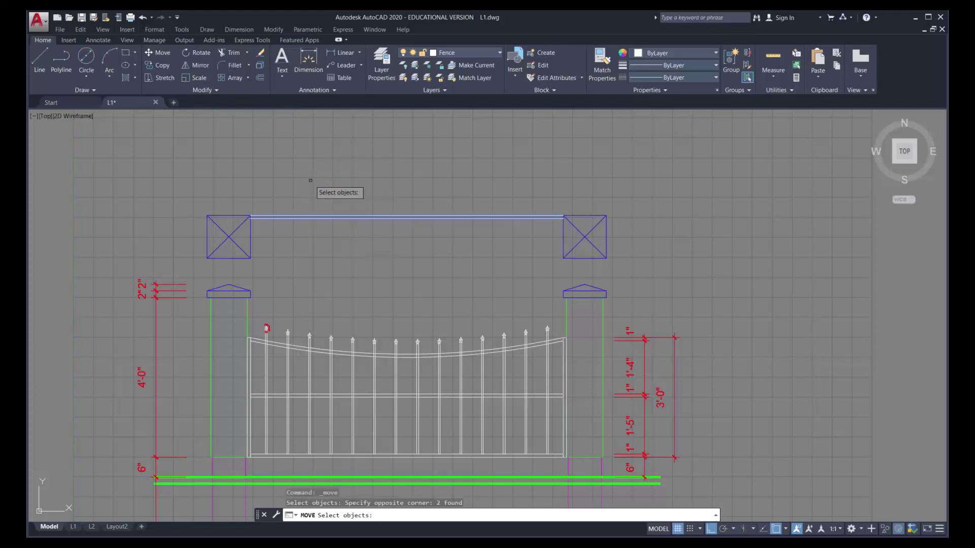
key("Return")
left_click(307, 187)
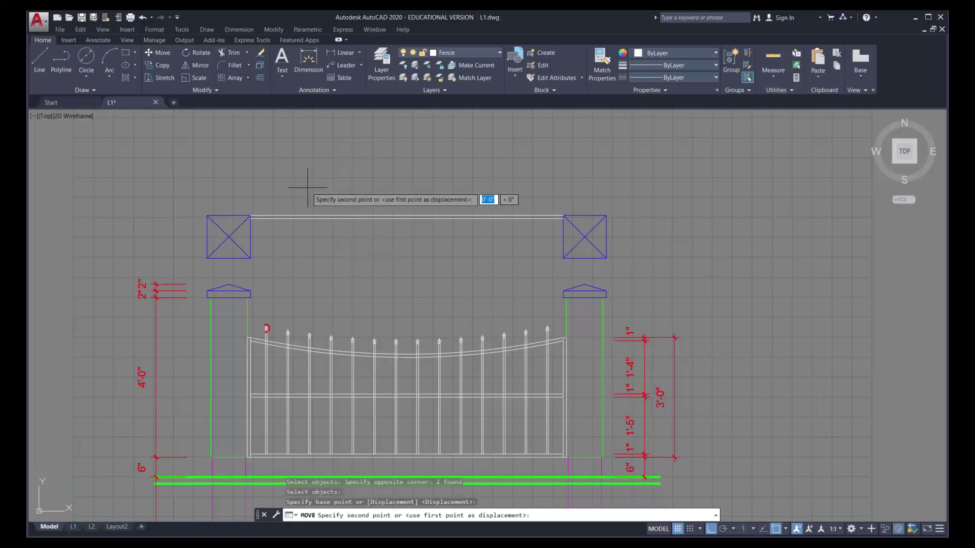
type("0")
key("Tab")
type("-4")
key("Return")
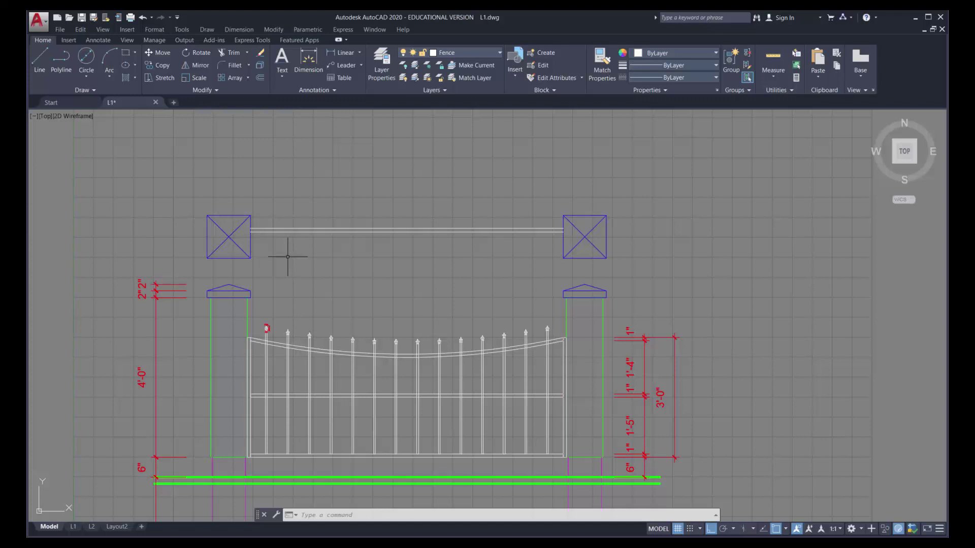
- Make Dim 24 both the current layer and the current dimension style
left_click(457, 53)
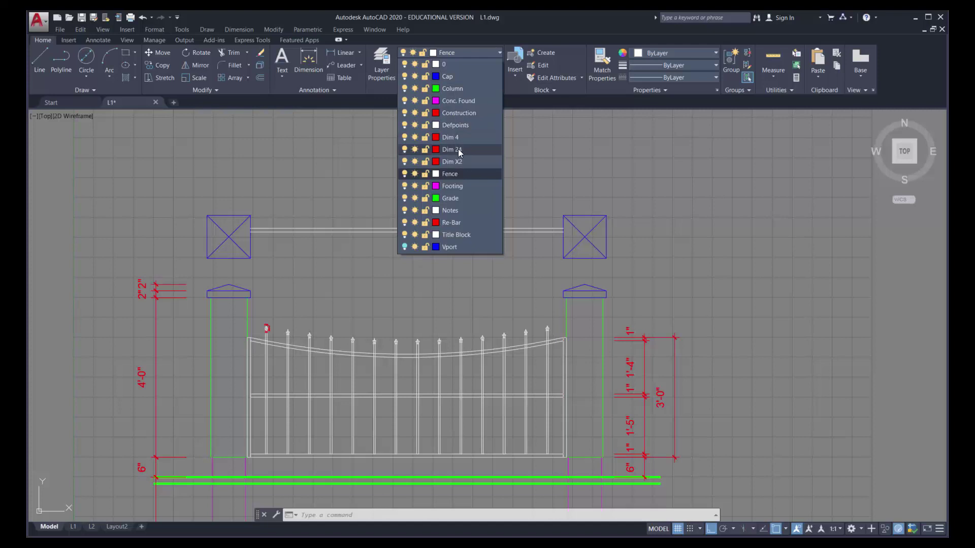
left_click(452, 149)
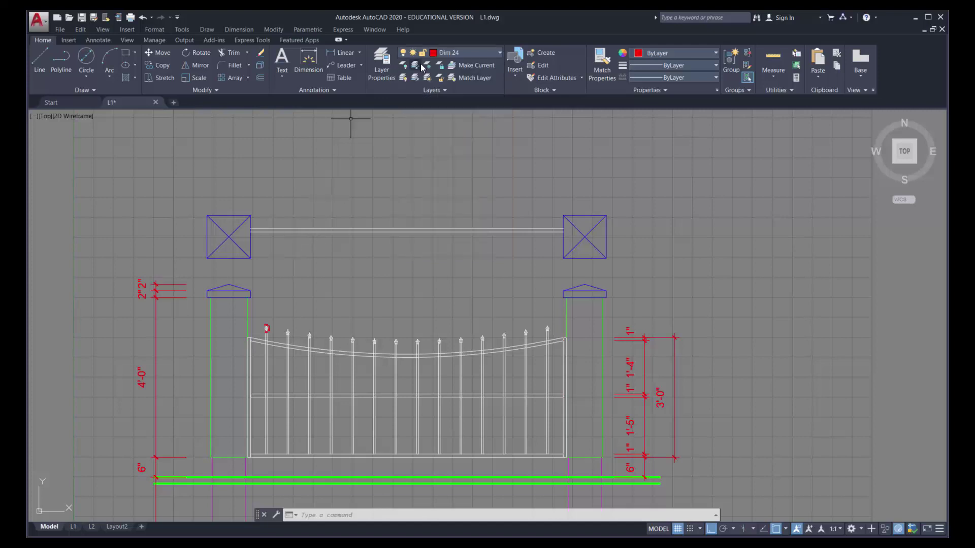
left_click(328, 90)
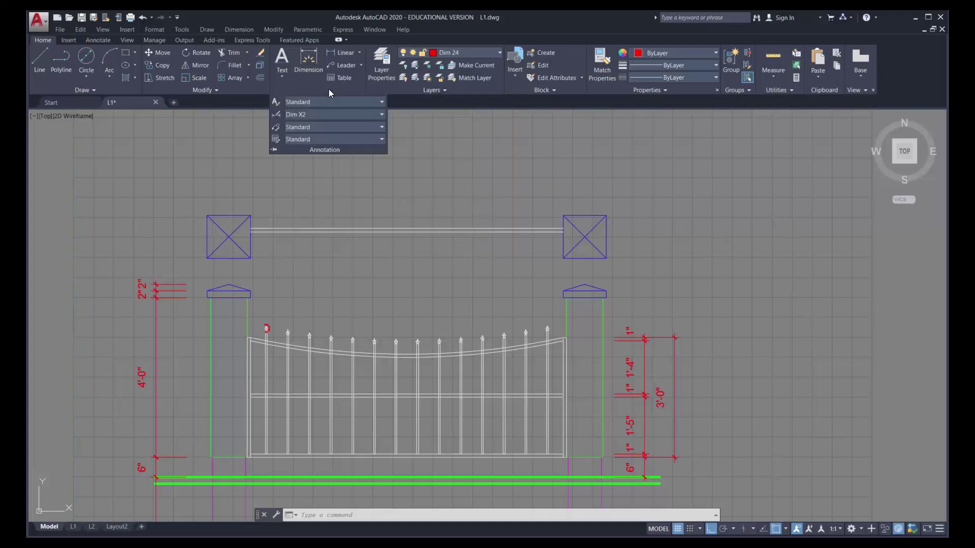
left_click(312, 115)
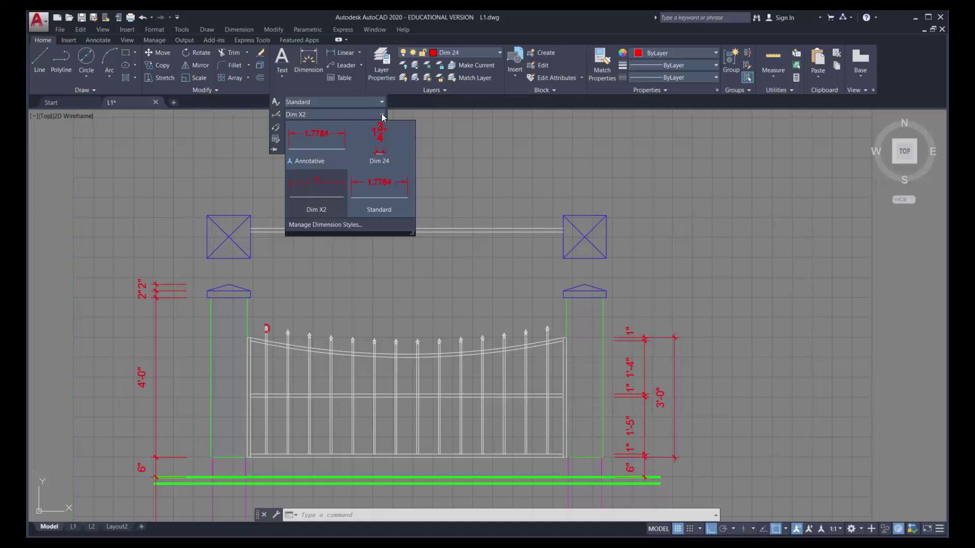
left_click(380, 153)
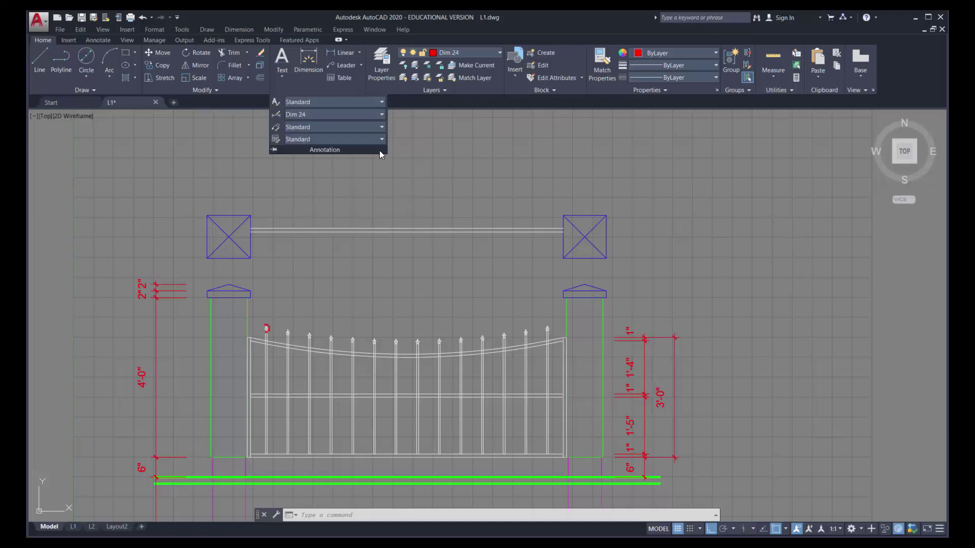
- Add a vertical linear dimension from the lower fence line to the left cap square's lower right corner
left_click(331, 55)
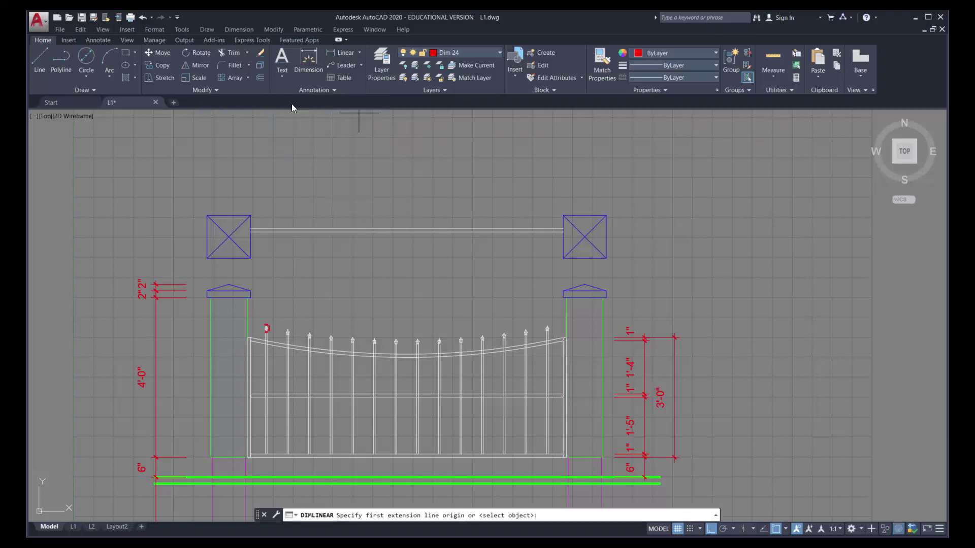
left_click(250, 231)
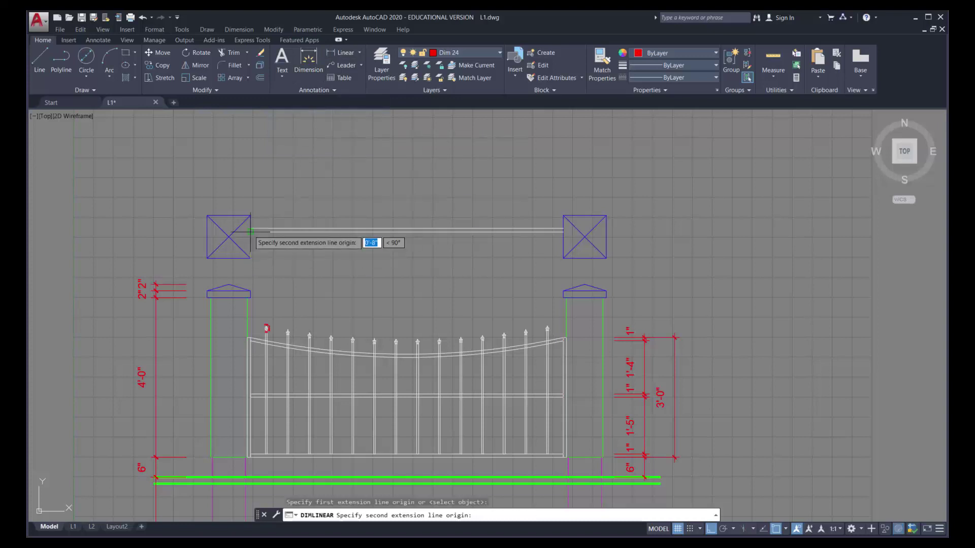
left_click(251, 258)
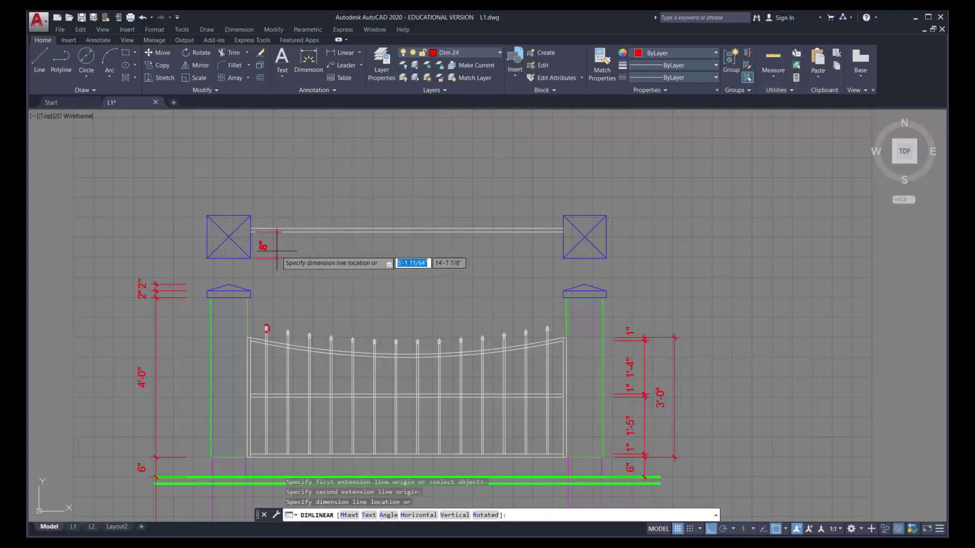
left_click(277, 250)
- Continue the vertical dimension chain across the fence thickness and up to the left cap square's upper right corner
left_click(242, 28)
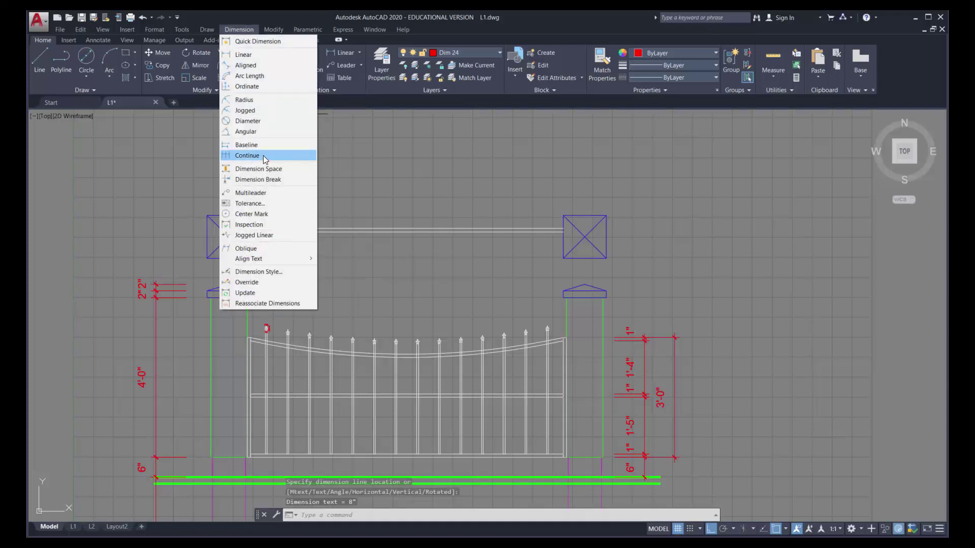
left_click(263, 159)
left_click(251, 215)
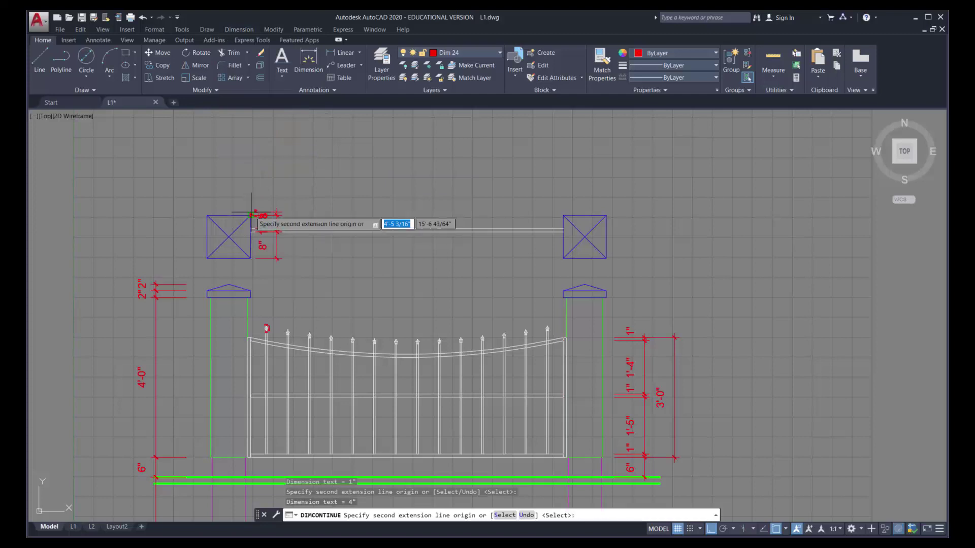
key("Return")
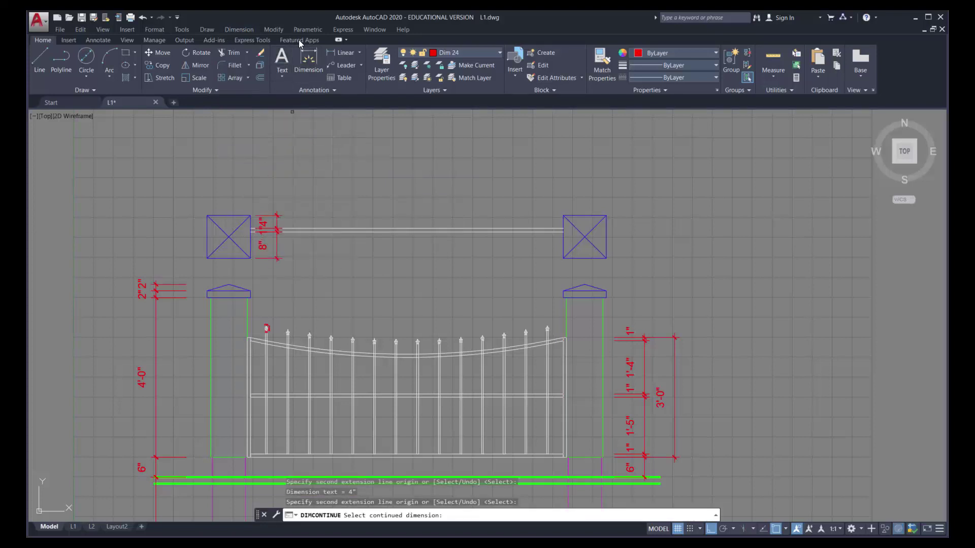
- Add a baseline dimension for the left cap square's full height, measured from the lower dimension's bottom extension line
left_click(240, 29)
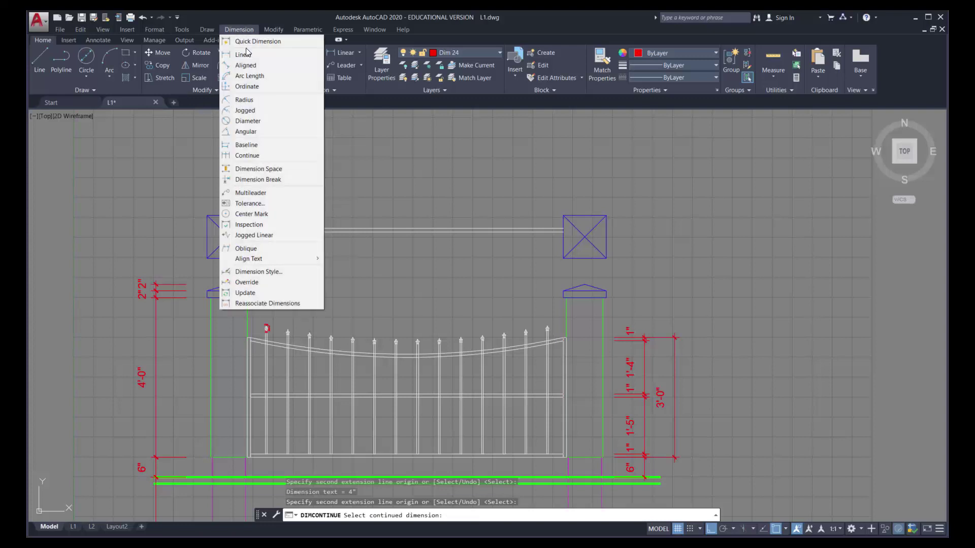
left_click(258, 145)
type("s")
key("Return")
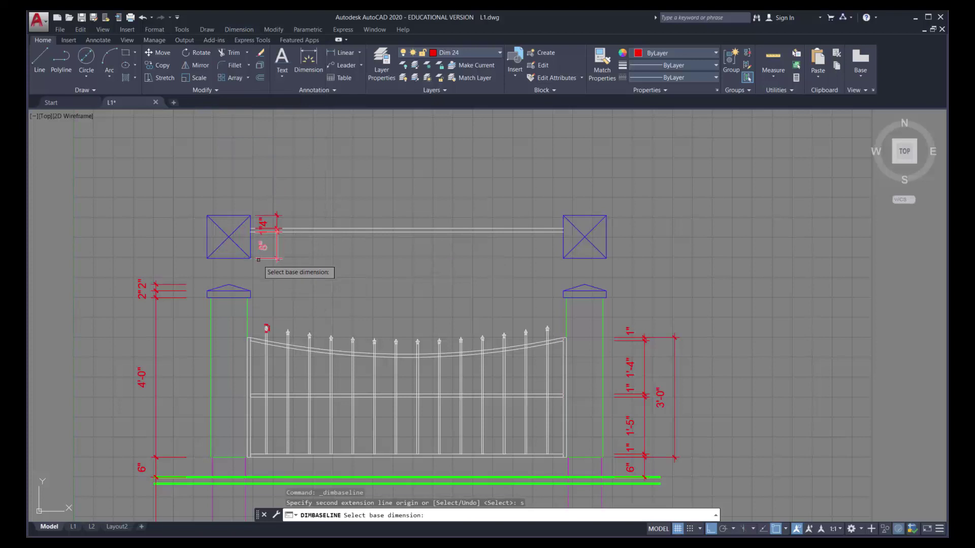
left_click(274, 259)
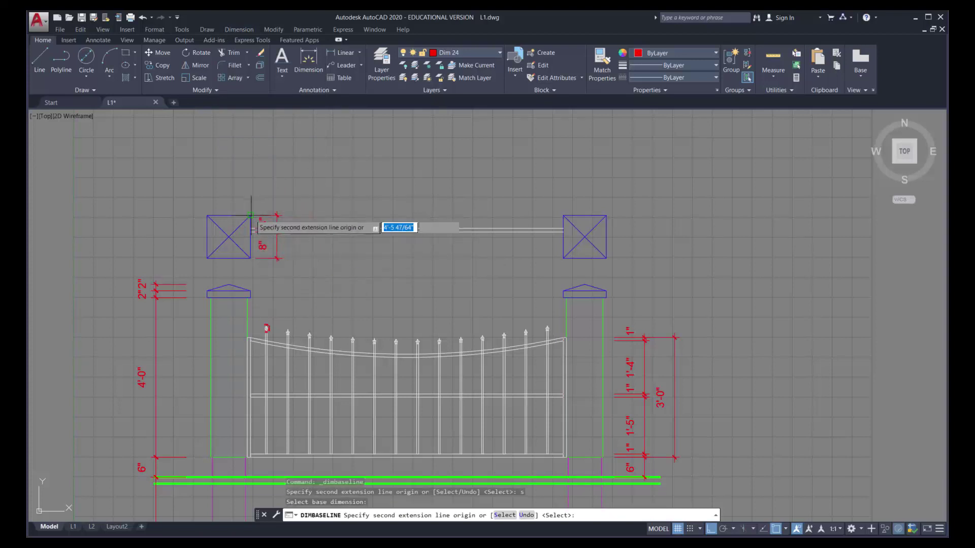
left_click(250, 216)
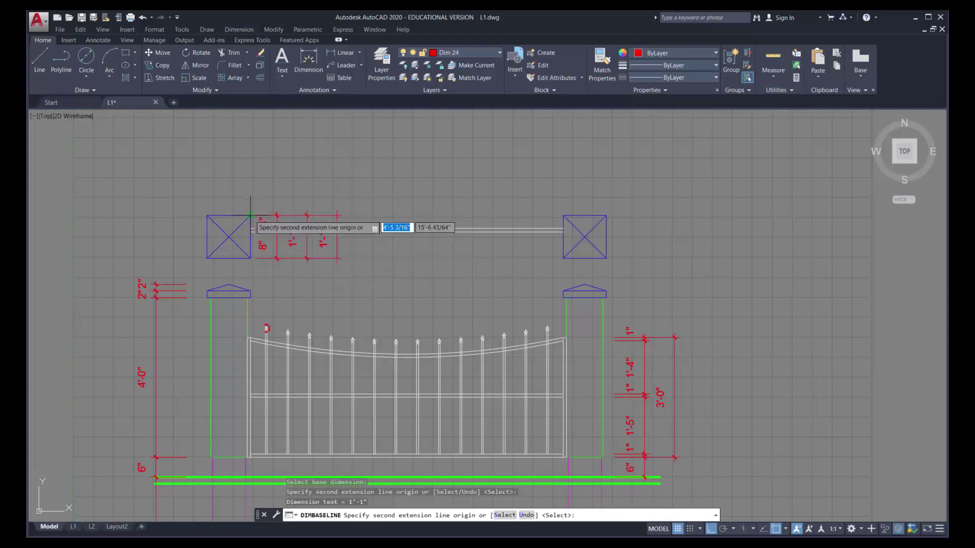
key("Return")
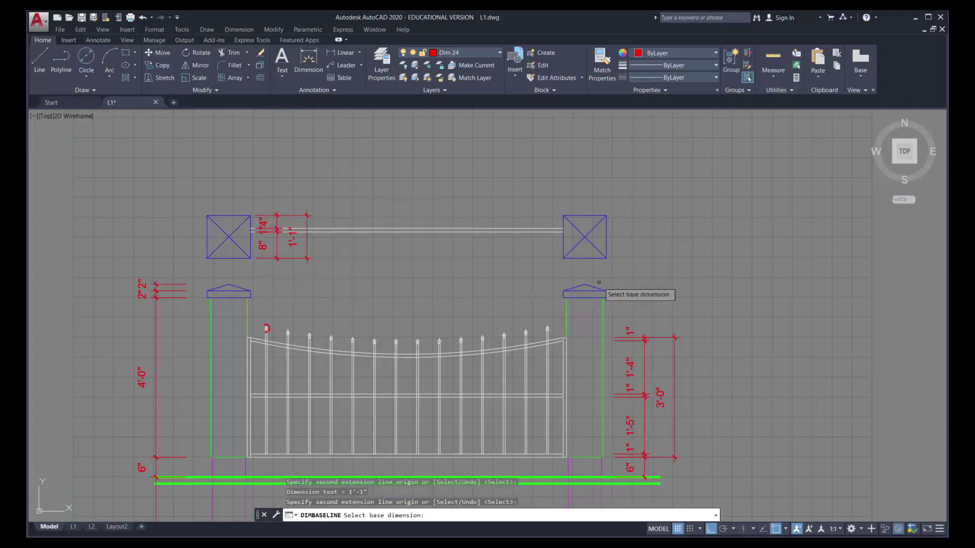
- Add a horizontal linear dimension across the left cap's width, placed between the elevation cap and the plan cap square
left_click(340, 52)
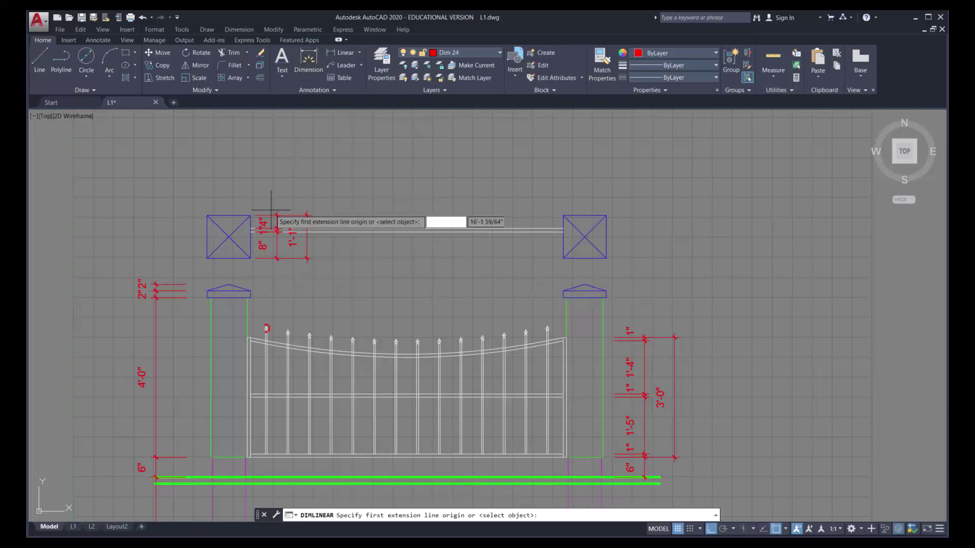
left_click(207, 291)
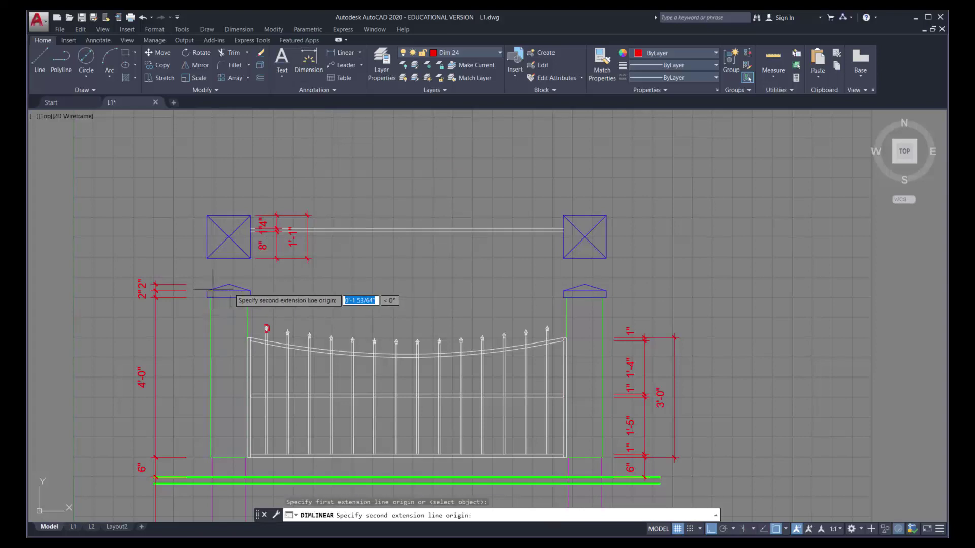
left_click(250, 291)
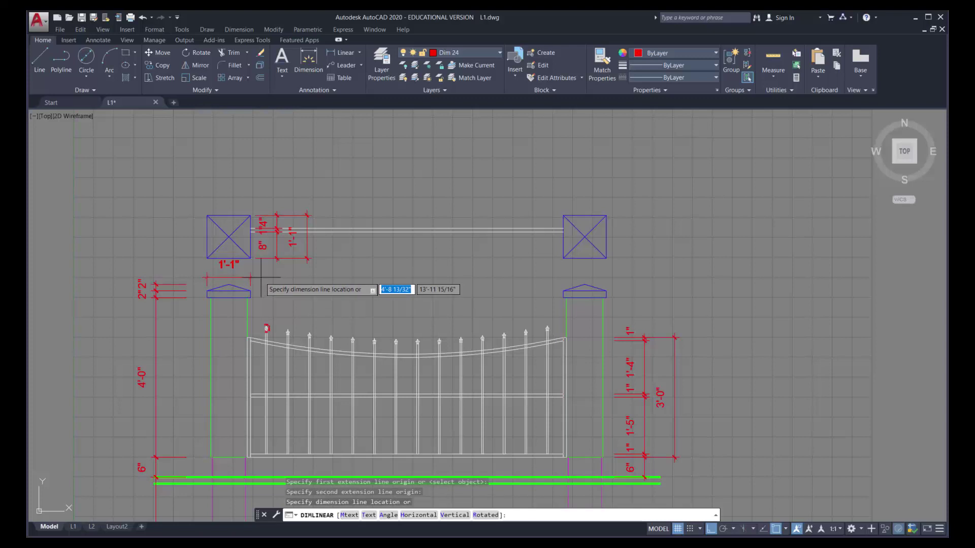
left_click(260, 277)
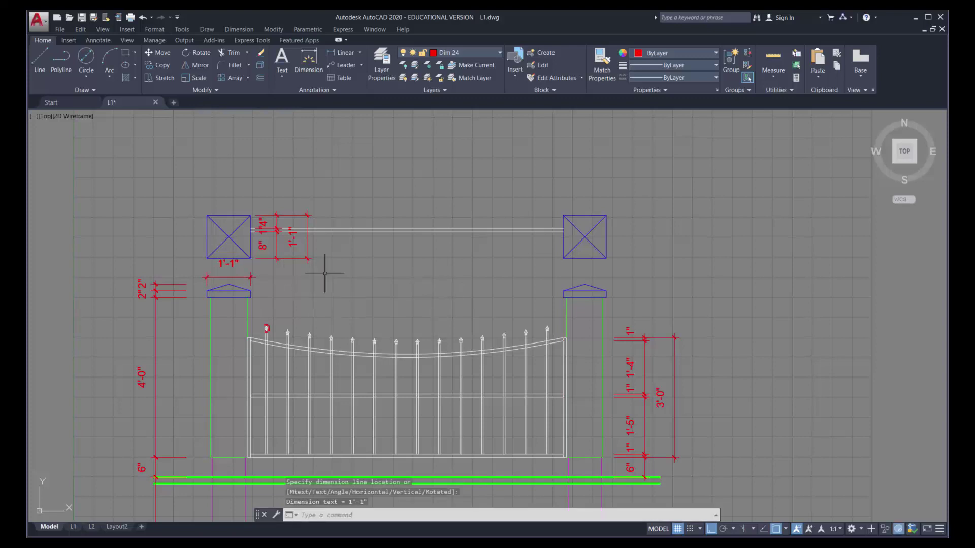
- Continue the horizontal dimension chain to the right cap's left edge, both sides of the right column, and the right cap's right edge
left_click(240, 30)
left_click(259, 155)
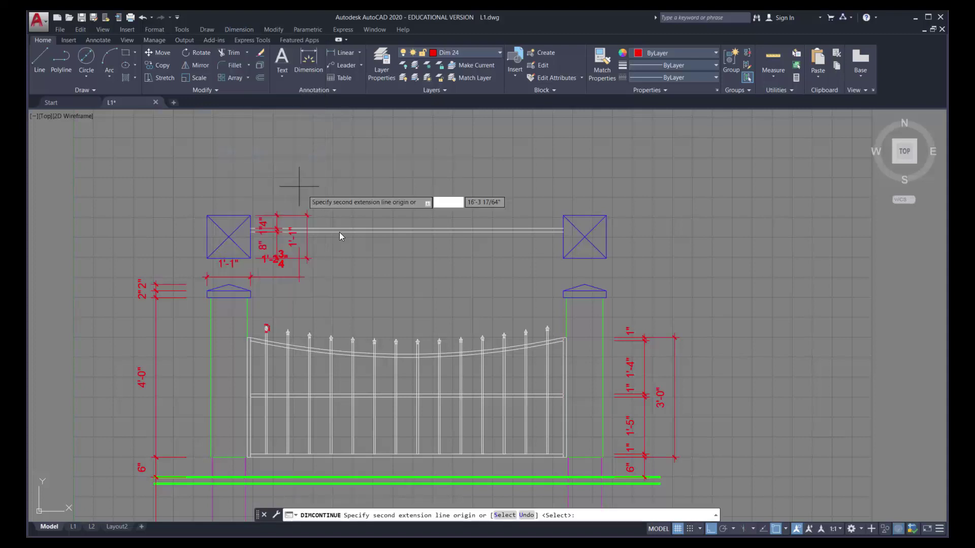
left_click(566, 295)
left_click(567, 296)
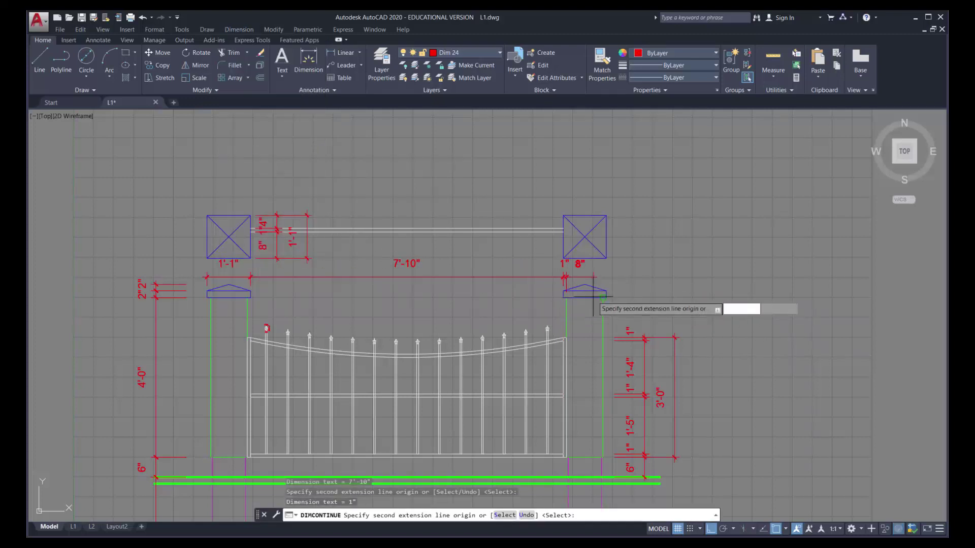
left_click(606, 294)
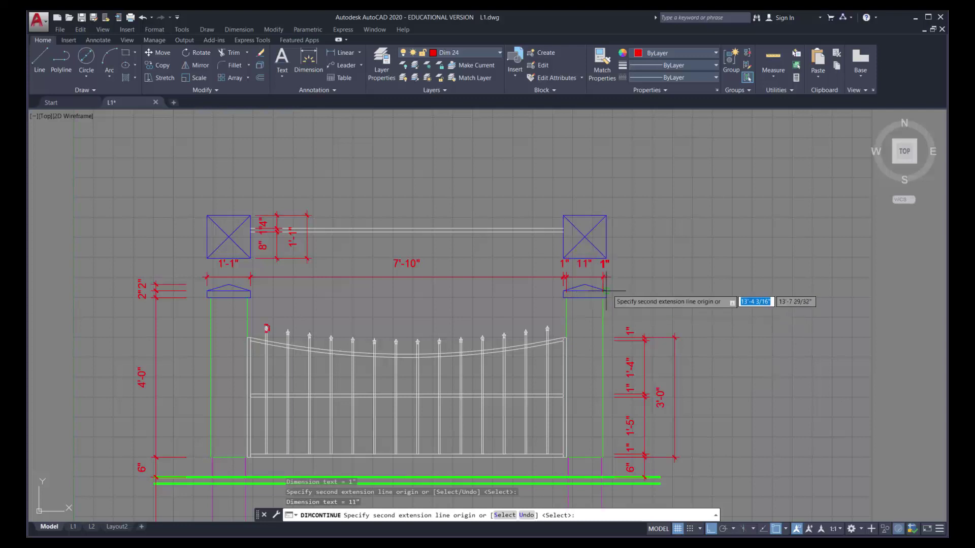
left_click(606, 291)
key("Return")
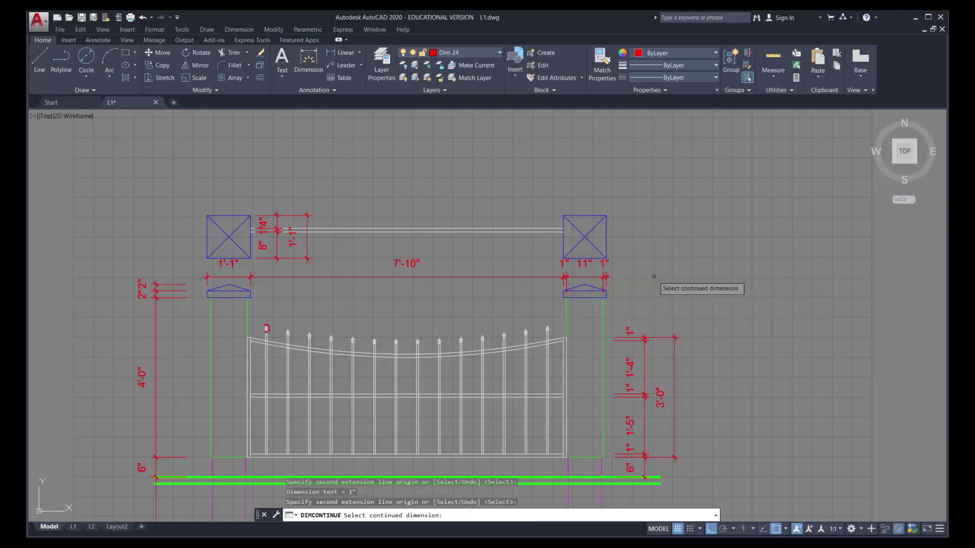
- Move the plan view of the caps and fence, with its vertical dimensions, slightly straight up from the horizontal dimension chain
left_click(168, 54)
left_click(622, 240)
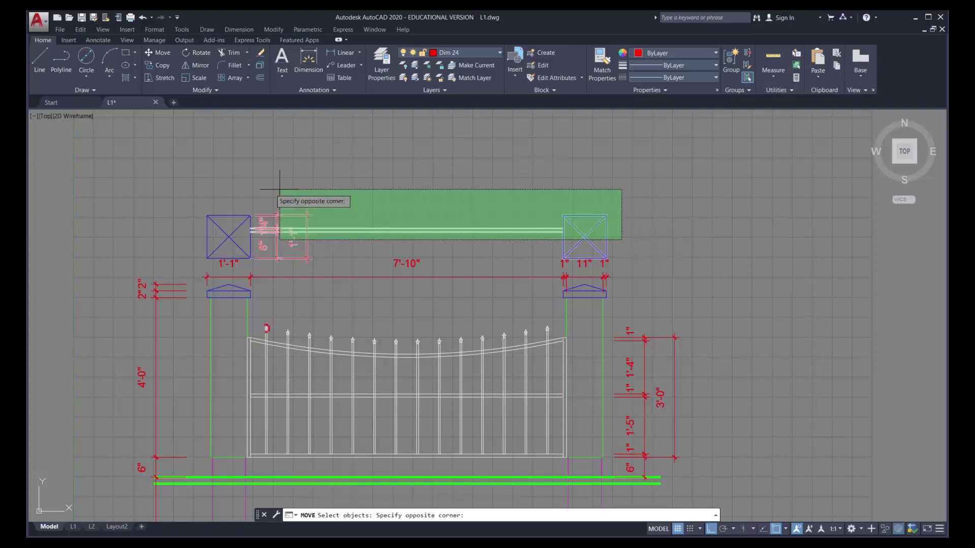
left_click(196, 181)
key("Return")
left_click(149, 208)
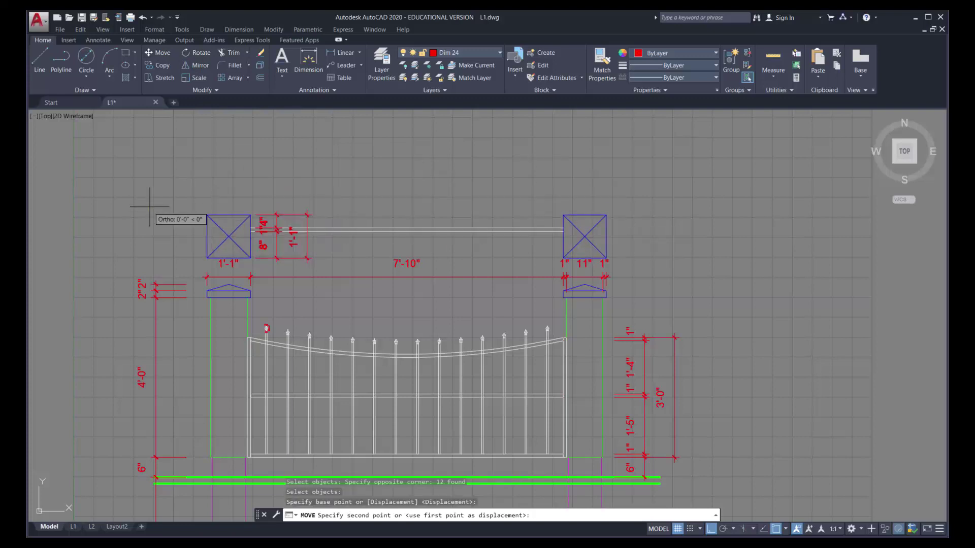
left_click(150, 202)
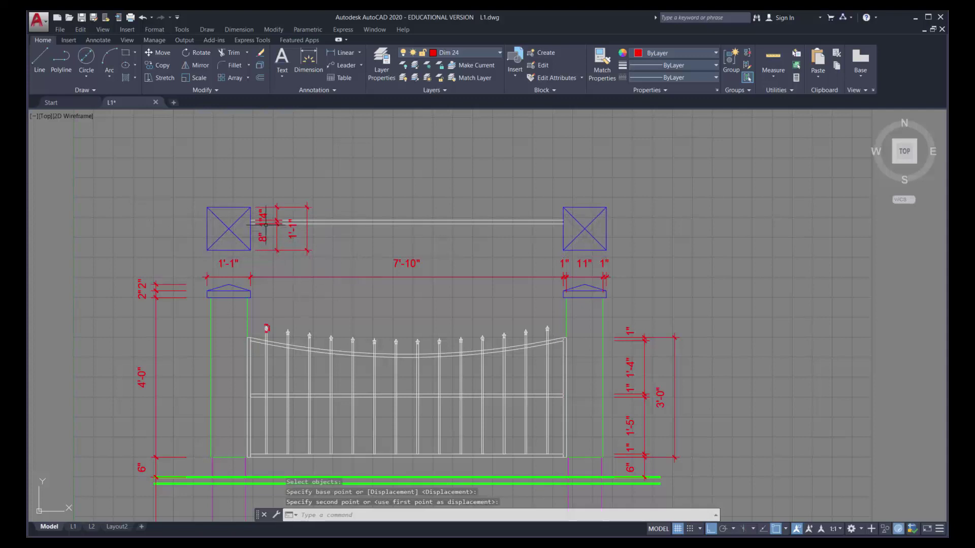
- Shift the 1" and 8" dimension texts beside the left cap square downward so the stacked texts are spaced apart
scroll(265, 224, "up", 8)
scroll(265, 221, "down", 5)
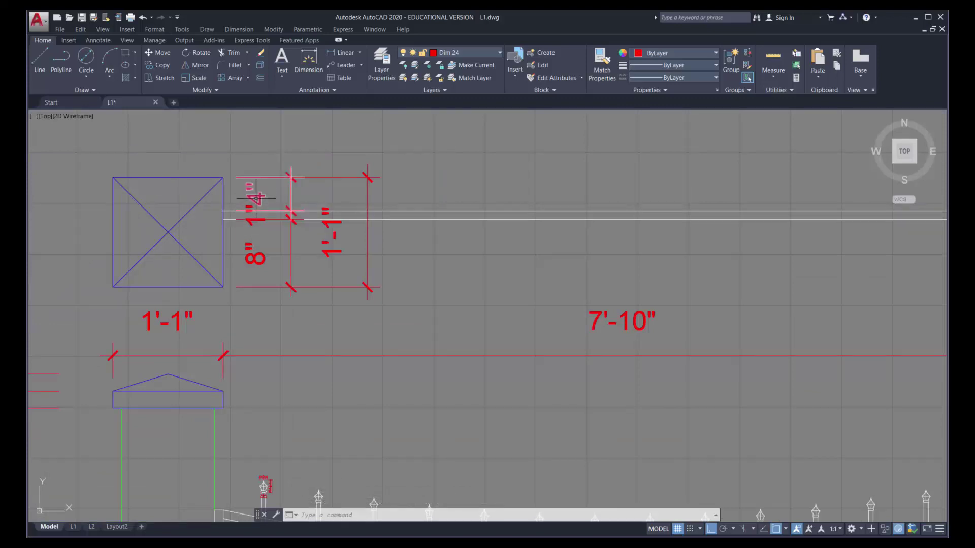
left_click(251, 225)
left_click(255, 216)
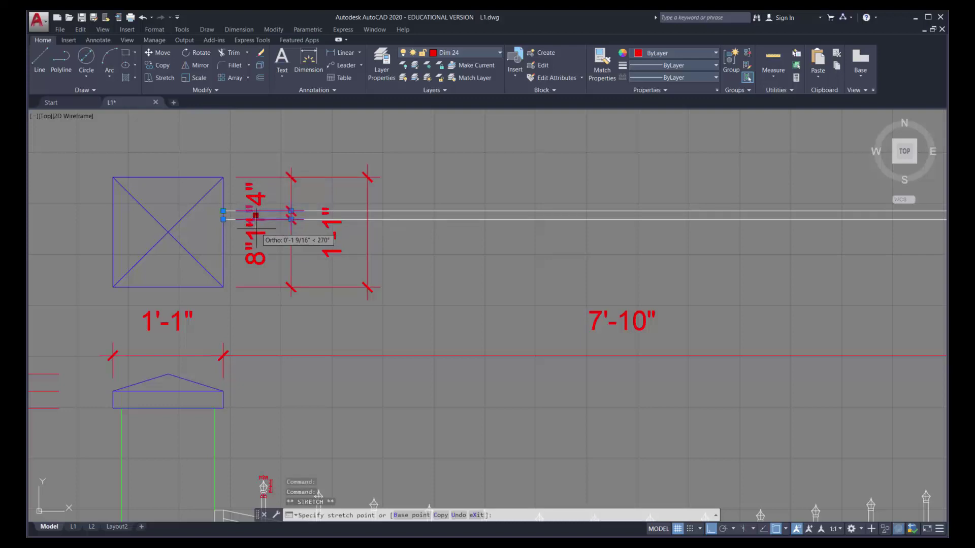
left_click(255, 227)
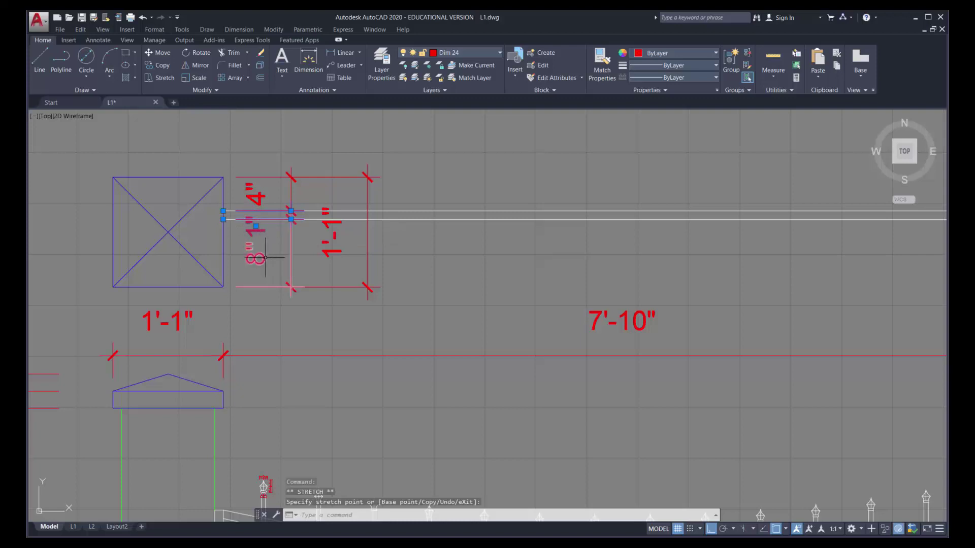
key("Escape")
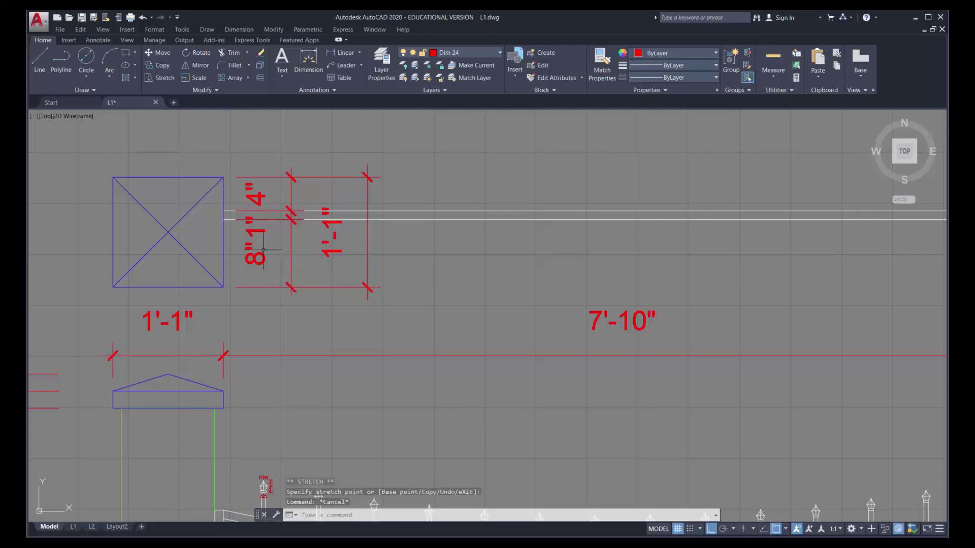
left_click(260, 250)
left_click(255, 254)
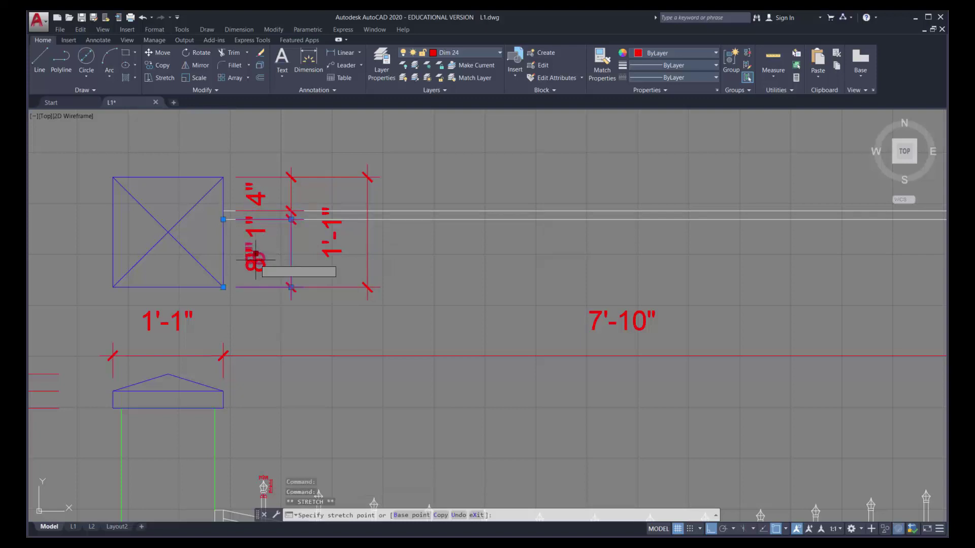
key("Escape")
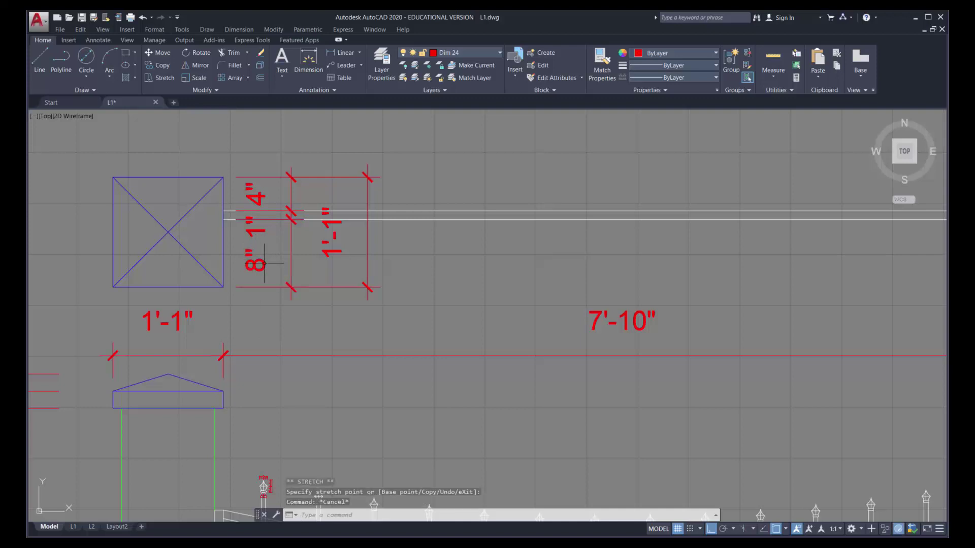
- Switch to layout L1 and turn on the Vport layer
scroll(307, 265, "down", 4)
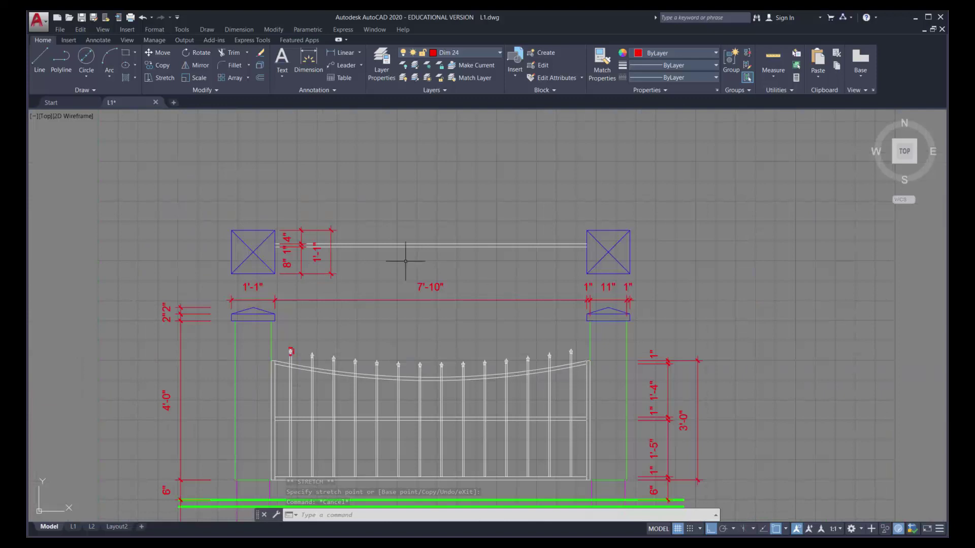
mouse_move(432, 268)
middle_mouse_down()
mouse_move(437, 252)
mouse_move(407, 238)
middle_mouse_up()
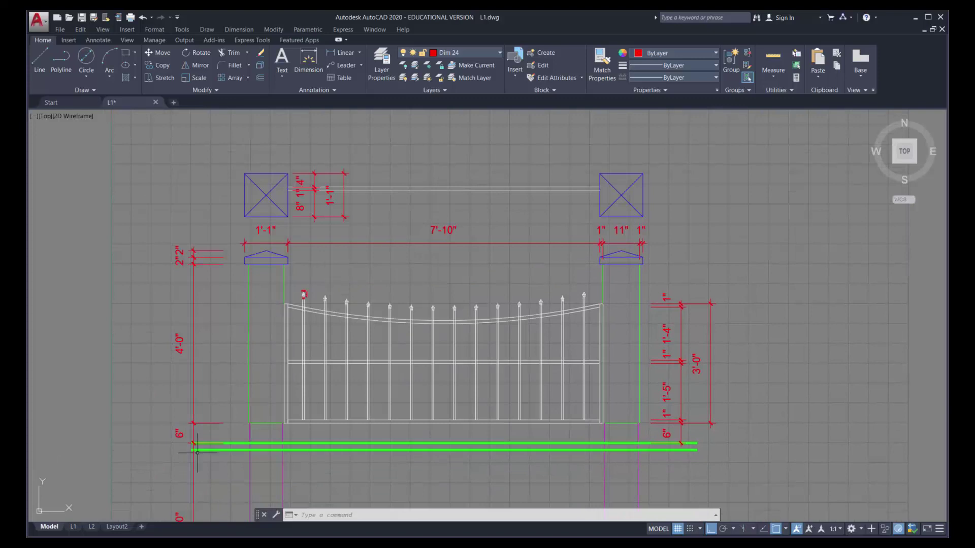
left_click(73, 527)
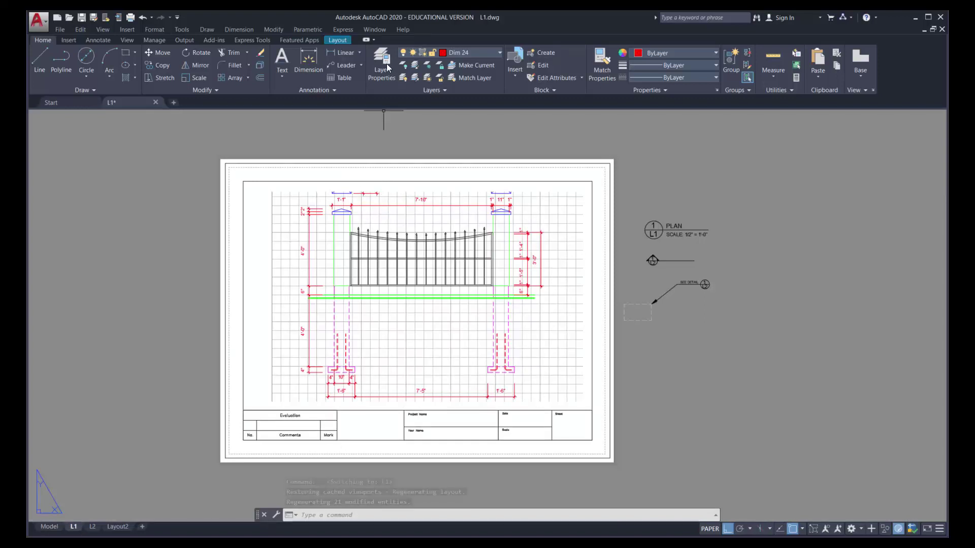
left_click(498, 52)
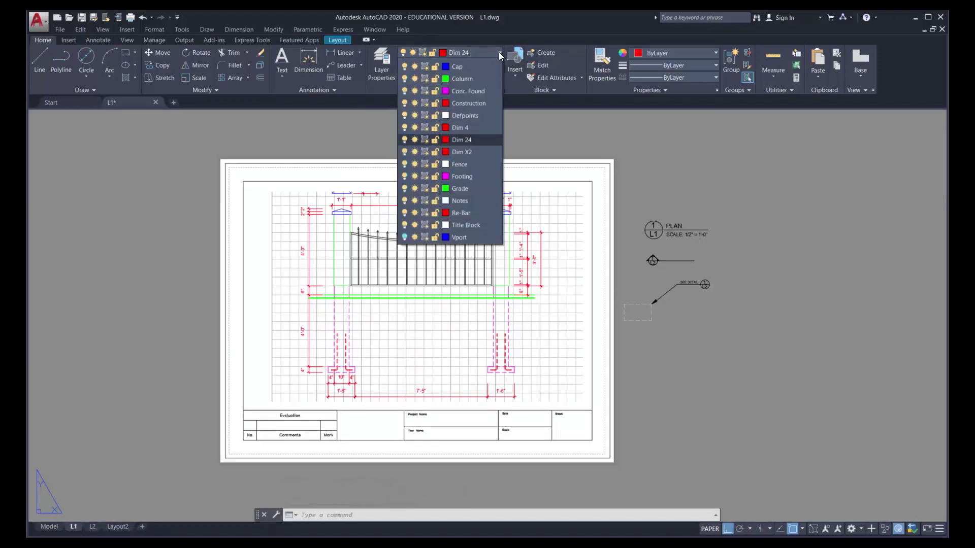
left_click(406, 247)
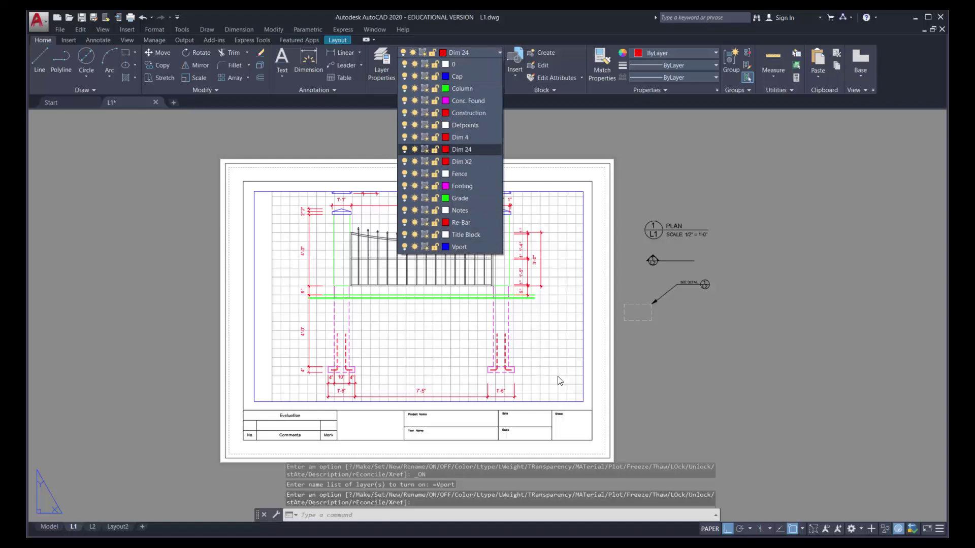
- Stretch the viewport's corners to the title block's drawing border and shift the drawing down inside it to fit the plan view
left_click(581, 402)
left_click(583, 401)
left_click(592, 411)
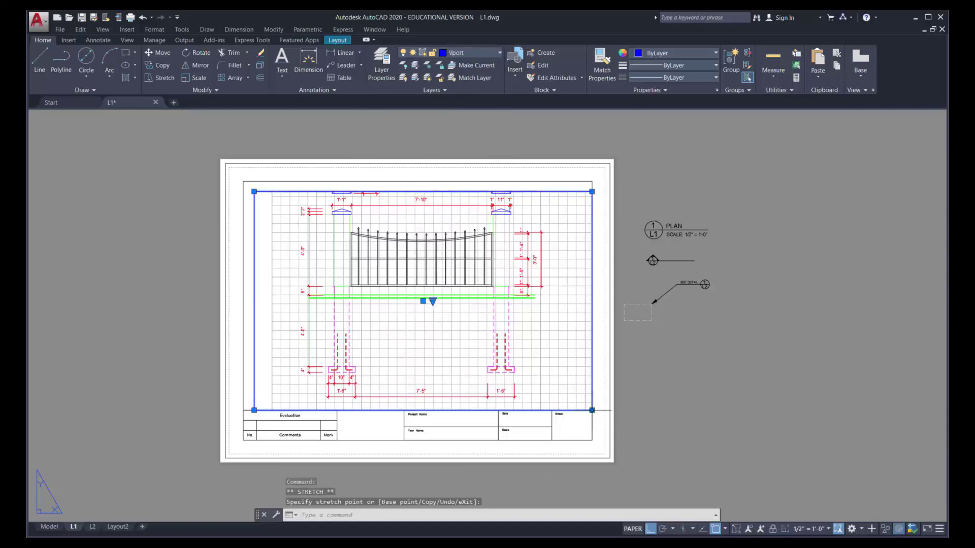
left_click(254, 191)
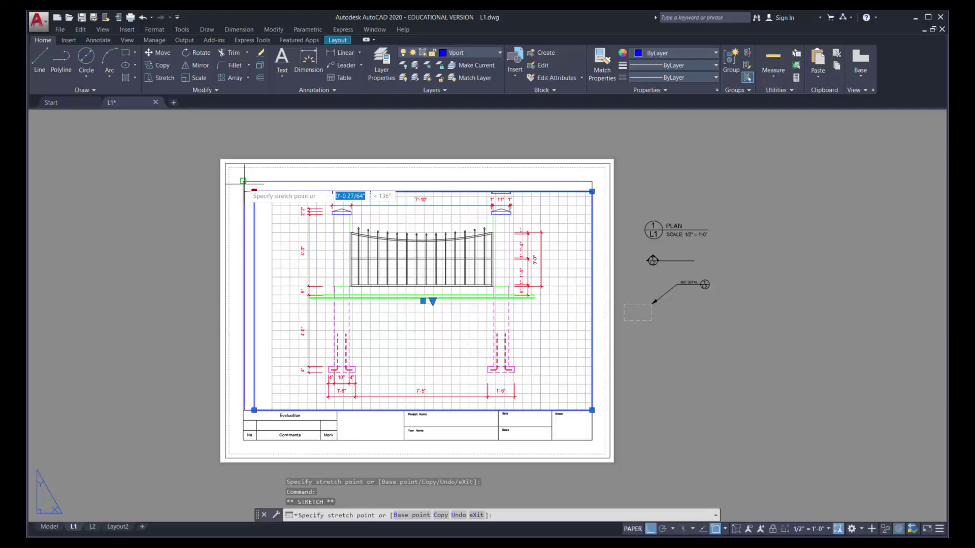
left_click(244, 181)
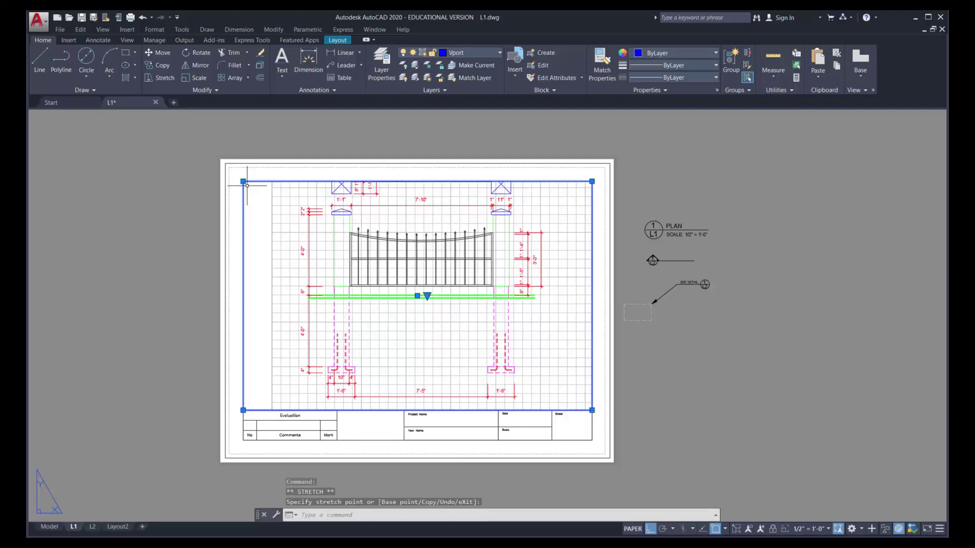
double_click(428, 335)
middle_click_drag(417, 333, 413, 344)
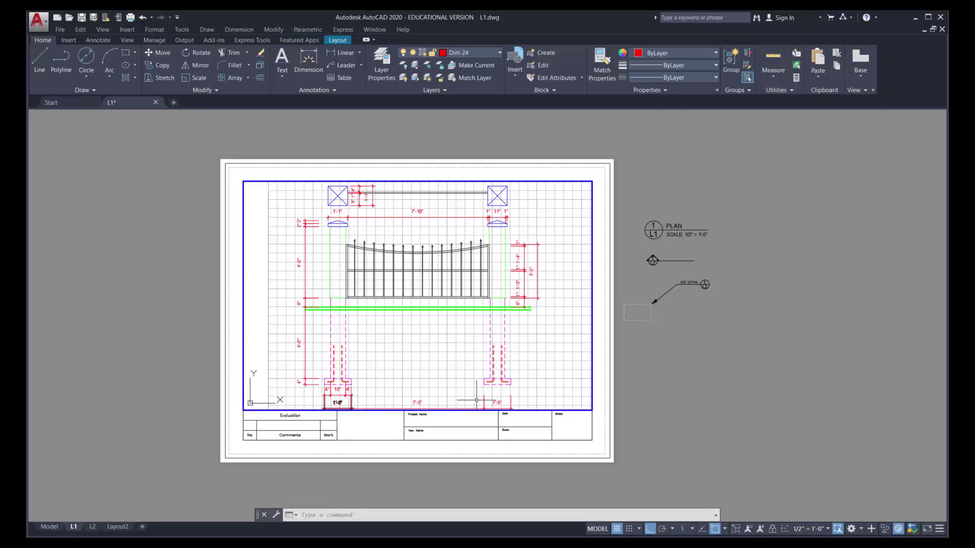
- In model space, stretch the lower dimension chain (1'-6", 7'-5", 1'-6") below the footings upward about 2"
left_click(49, 527)
middle_click_drag(447, 422, 426, 111)
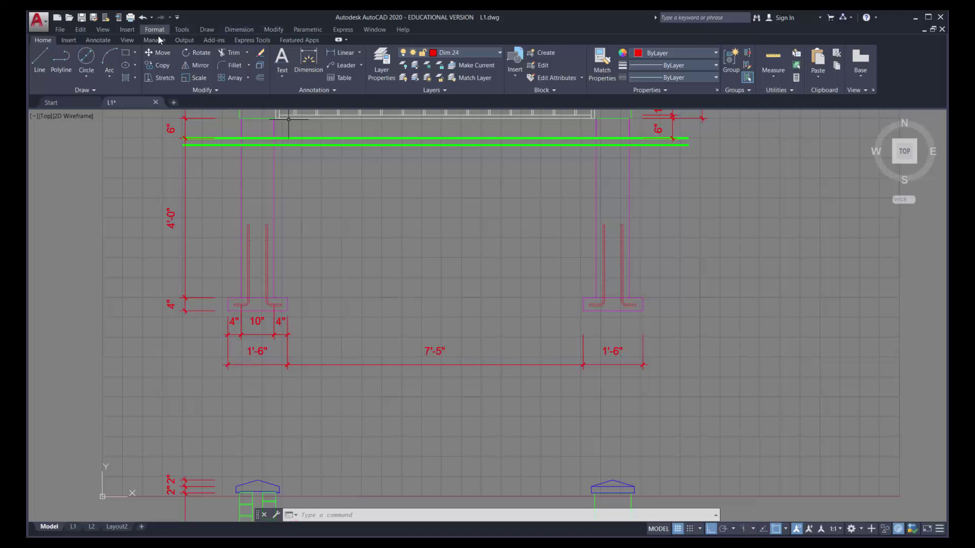
left_click(161, 78)
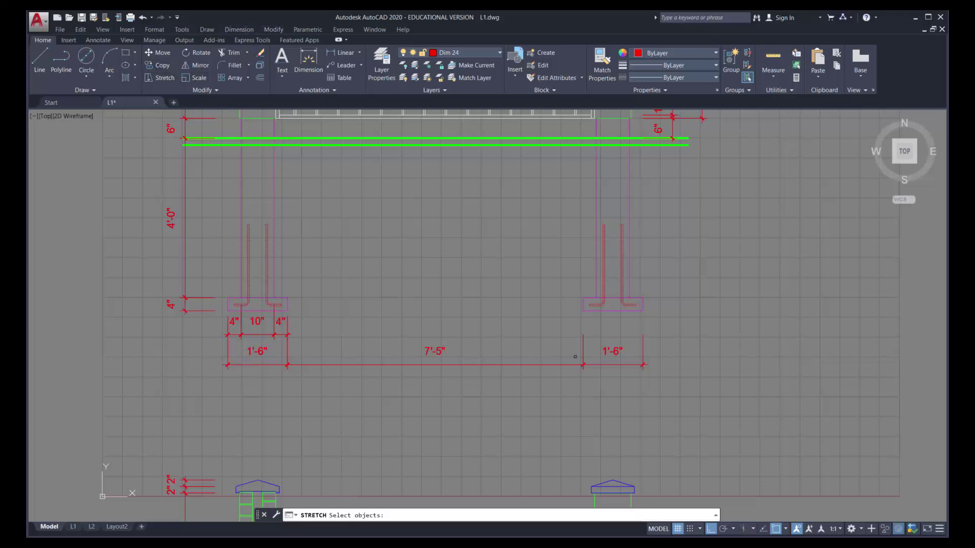
left_click(742, 423)
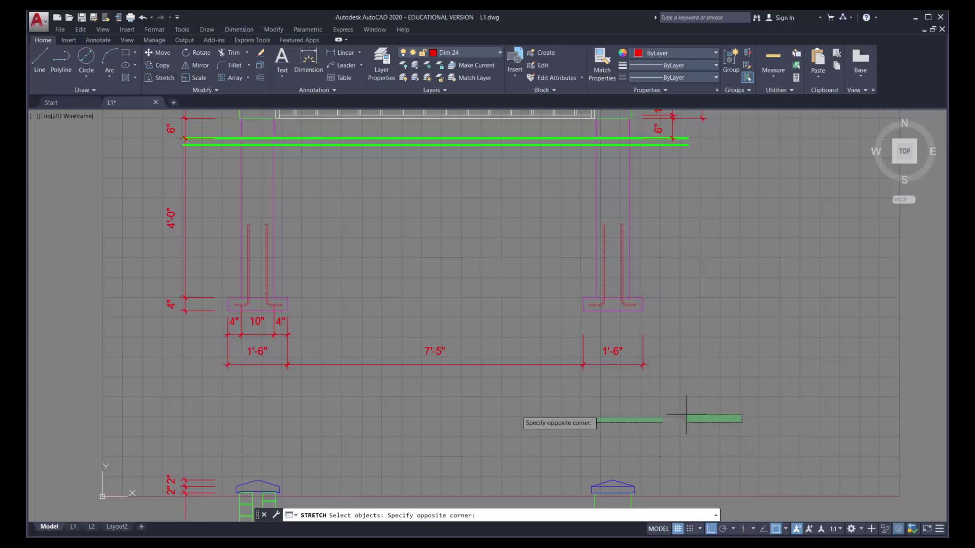
left_click(187, 359)
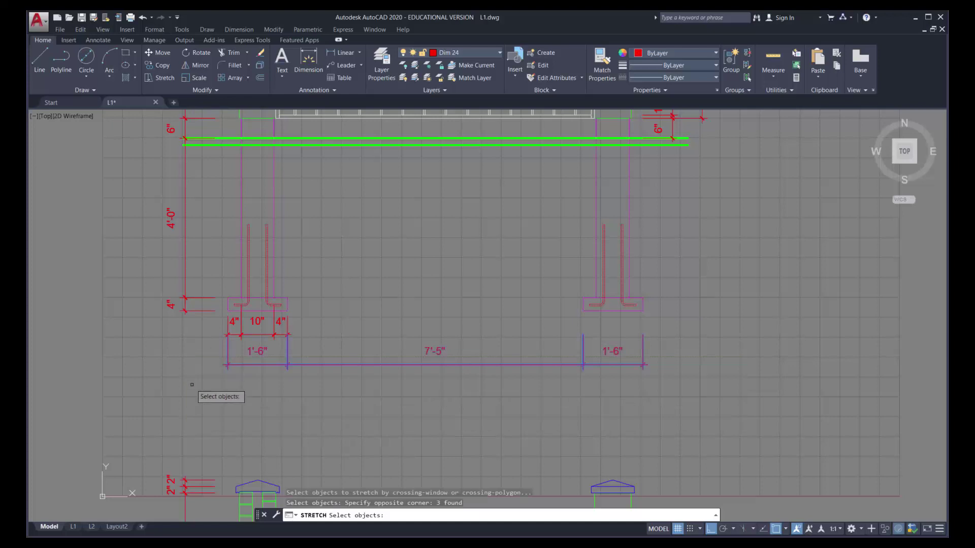
key("Return")
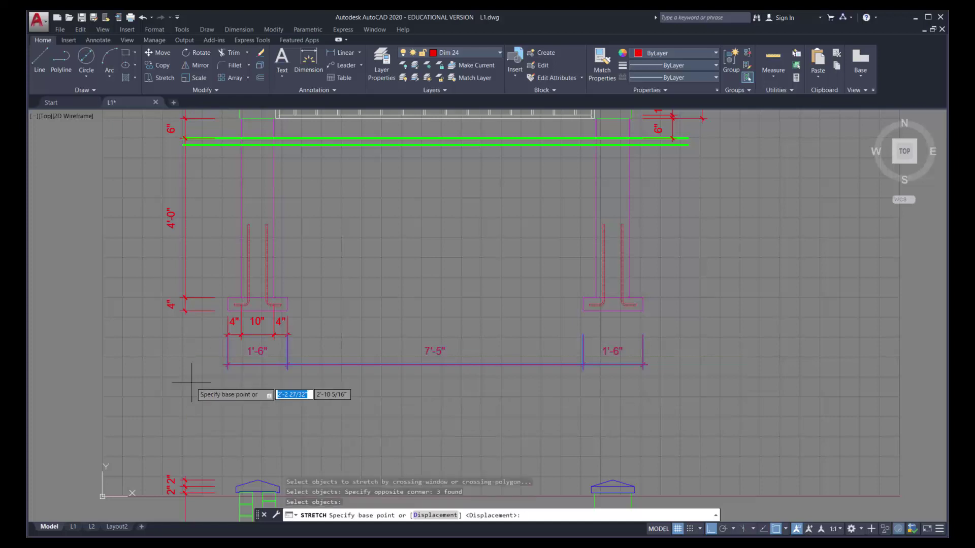
left_click(192, 377)
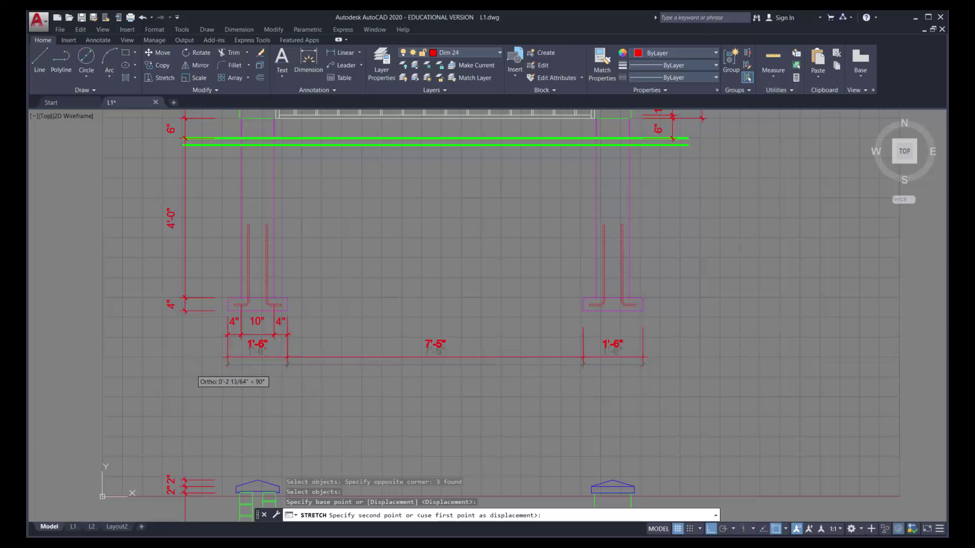
left_click(192, 371)
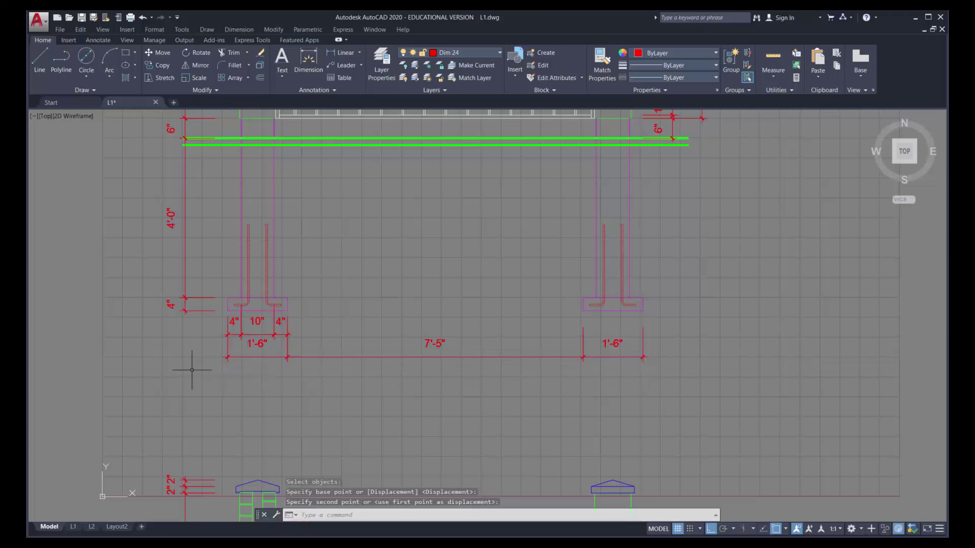
- Return to layout L1 and leave the viewport for paper space
left_click(73, 528)
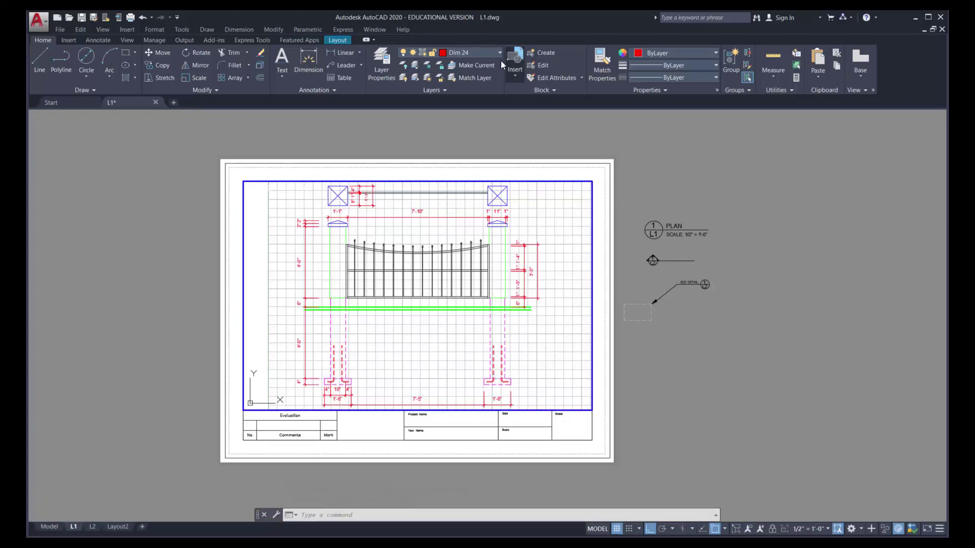
double_click(456, 142)
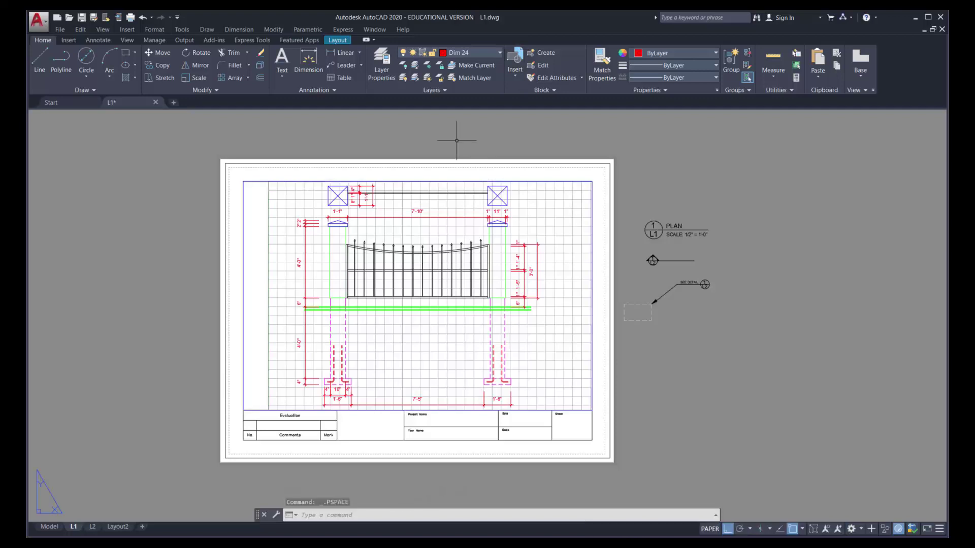
- Turn off the Vport layer and move the 1/L2 section symbol beside the plan view's left column
left_click(498, 53)
left_click(405, 247)
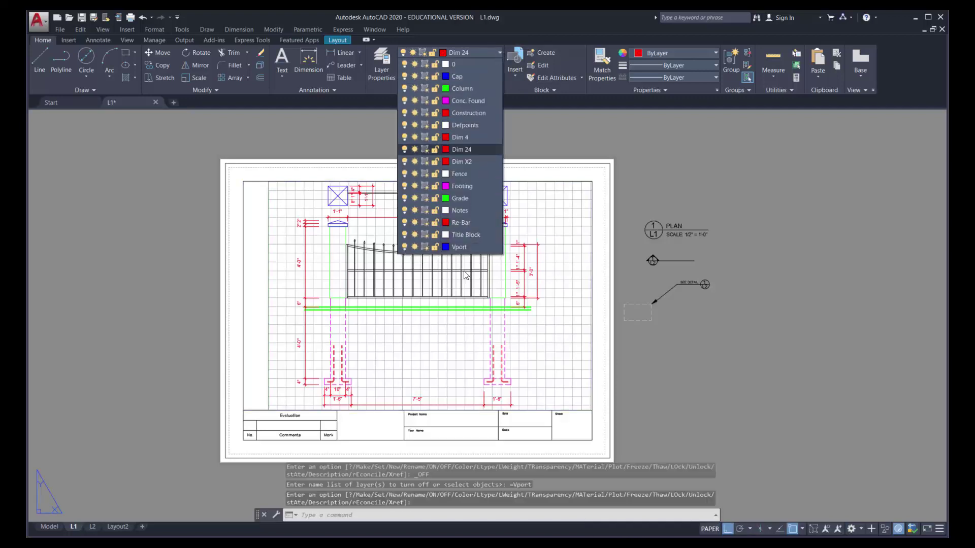
left_click(159, 52)
left_click(714, 288)
left_click(636, 252)
key("Return")
left_click(652, 261)
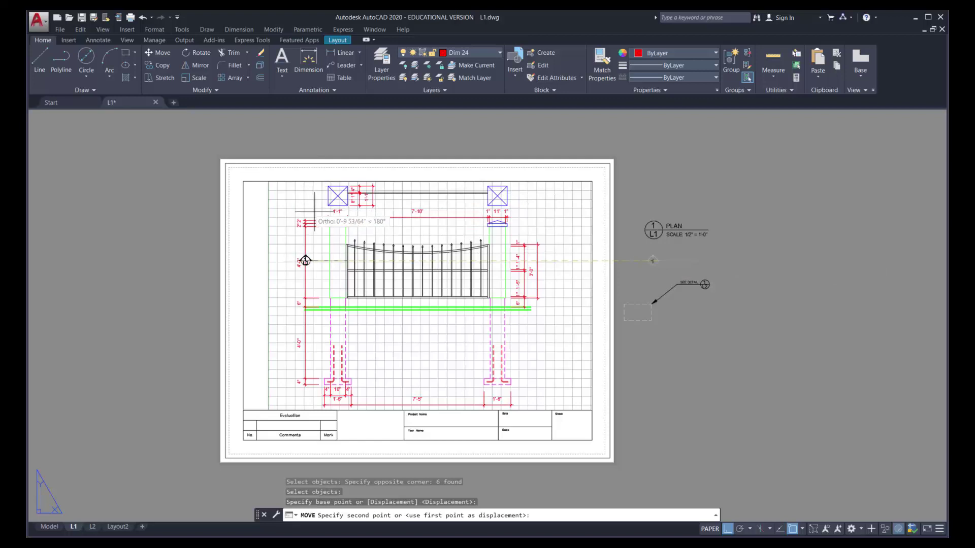
key("F8")
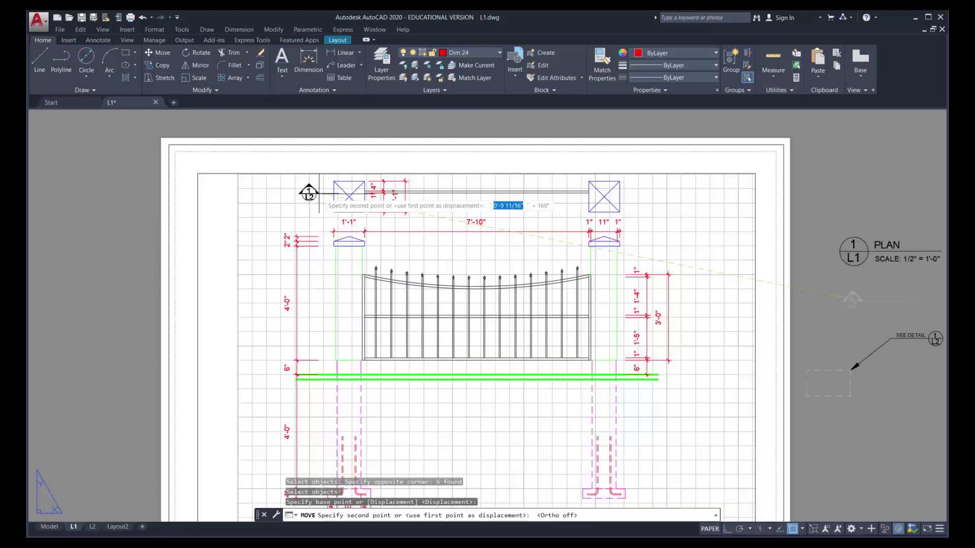
scroll(320, 194, "up", 5)
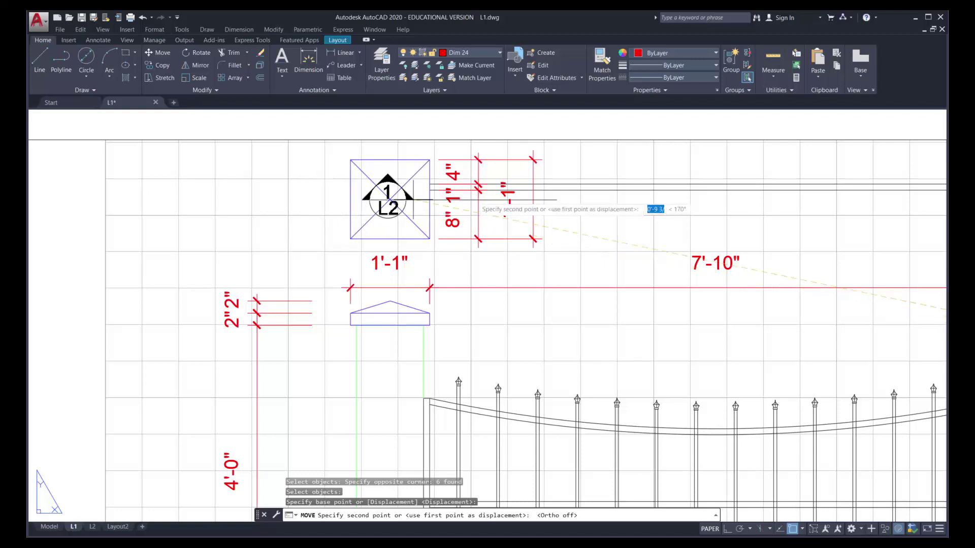
left_click(333, 200)
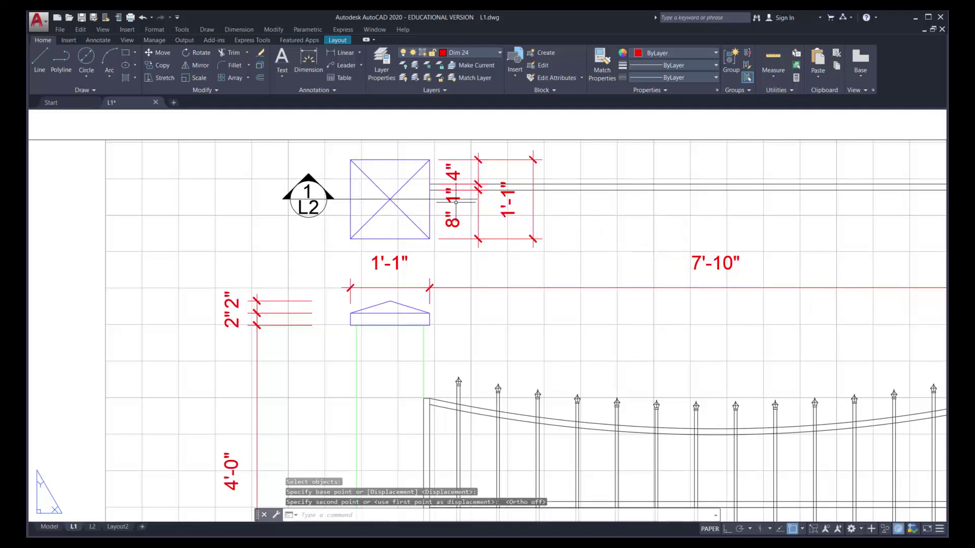
- Shorten the section symbol's cutting line so it ends at the centre of the plan's left column
left_click(434, 199)
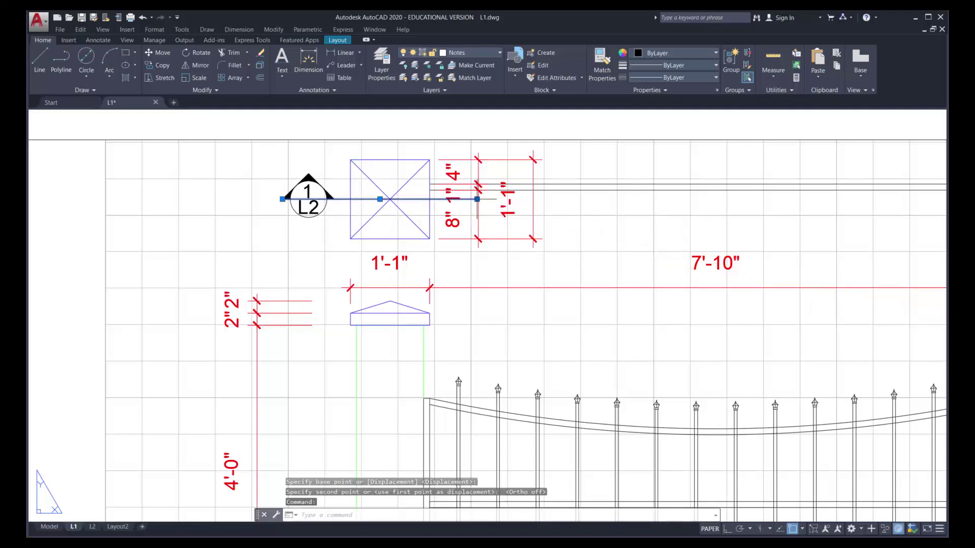
left_click(477, 199)
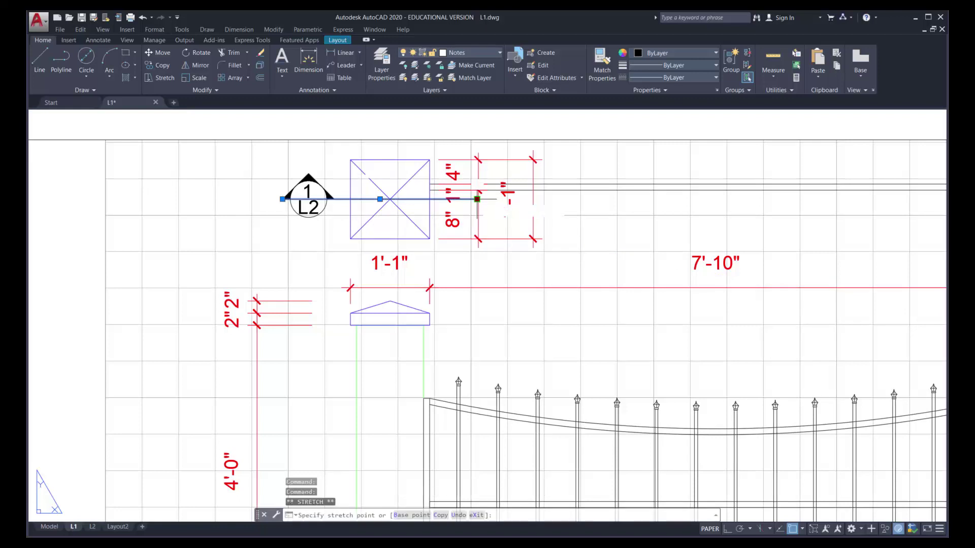
left_click(390, 199)
key("Escape")
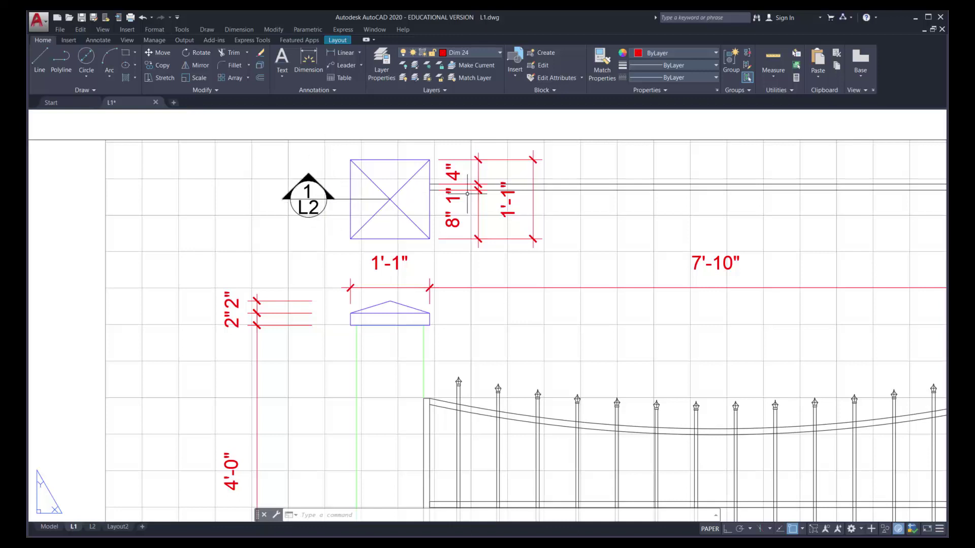
left_click(336, 201)
key("Escape")
- Examine the column section view on layout L2 and return to layout L1
left_click(93, 528)
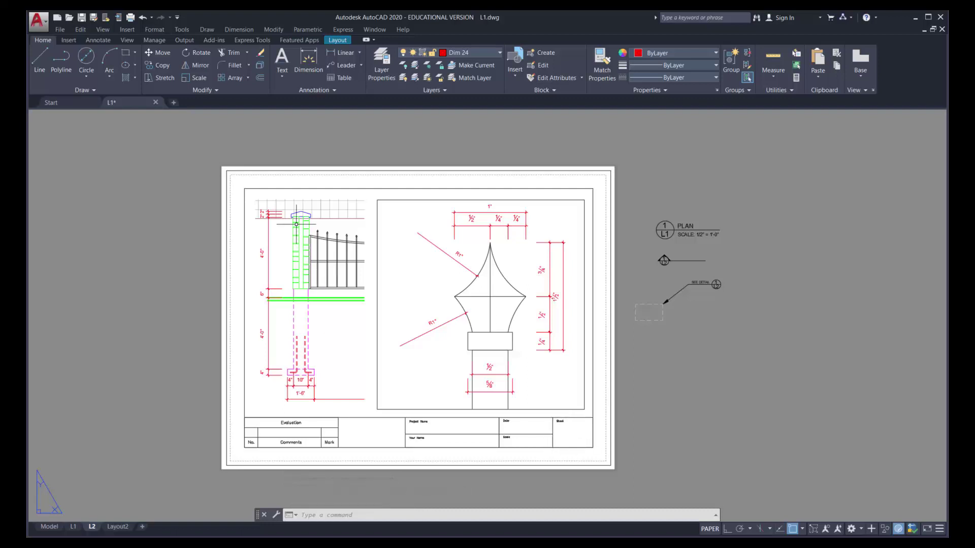
scroll(300, 216, "up", 5)
scroll(304, 211, "up", 4)
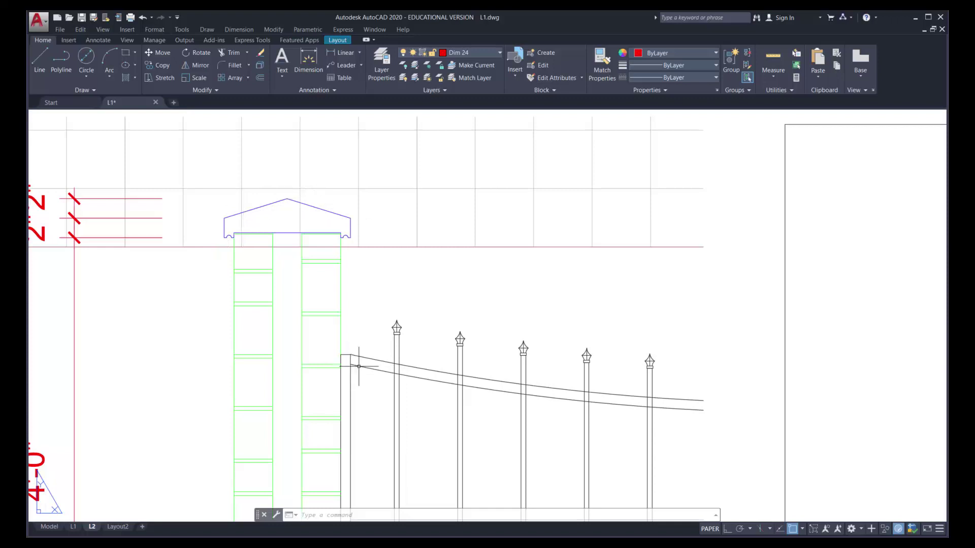
scroll(416, 307, "down", 2)
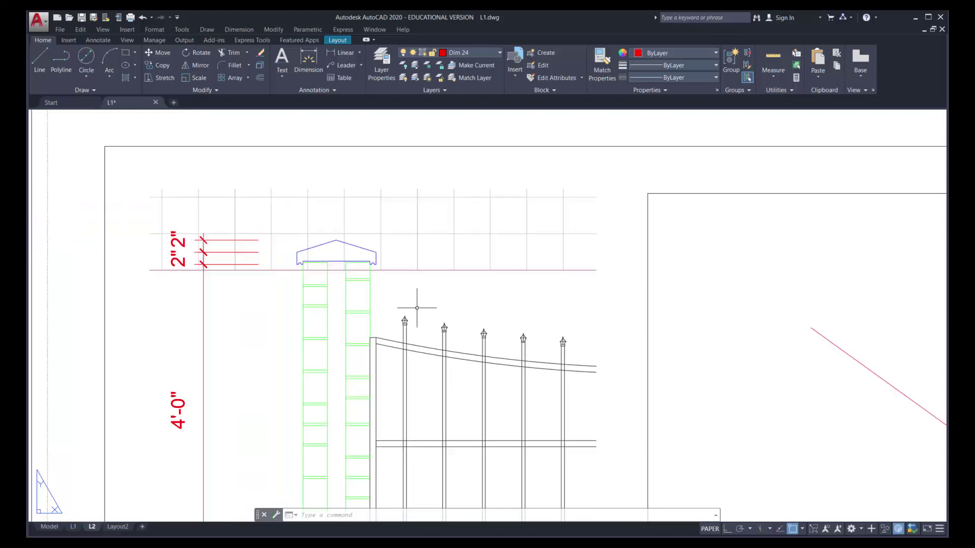
scroll(416, 337, "down", 4)
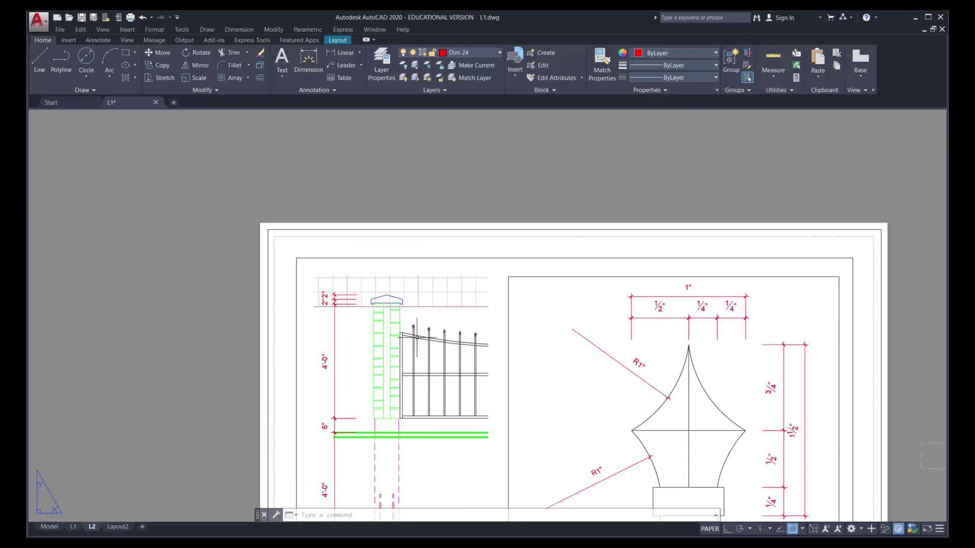
middle_click_drag(443, 300, 407, 183)
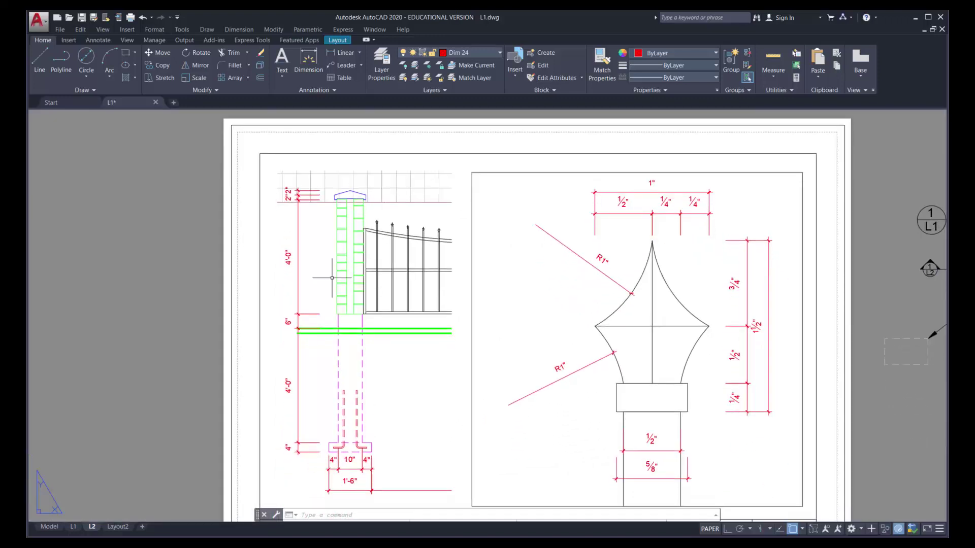
left_click(74, 527)
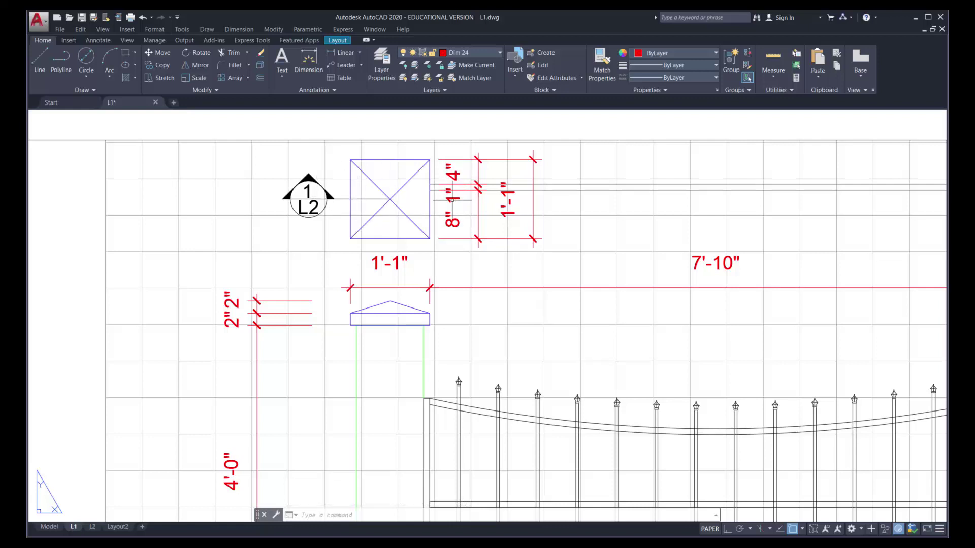
scroll(422, 244, "down", 5)
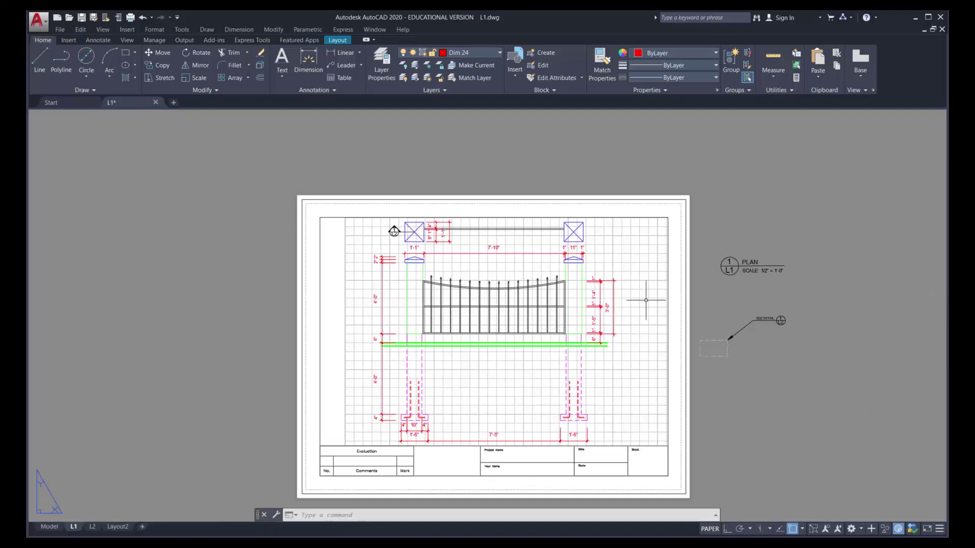
- Move the 1/L1 PLAN title symbol inside the drawing border, to the left of the plan view
left_click(158, 51)
left_click(709, 242)
left_click(780, 285)
key("Return")
left_click(721, 265)
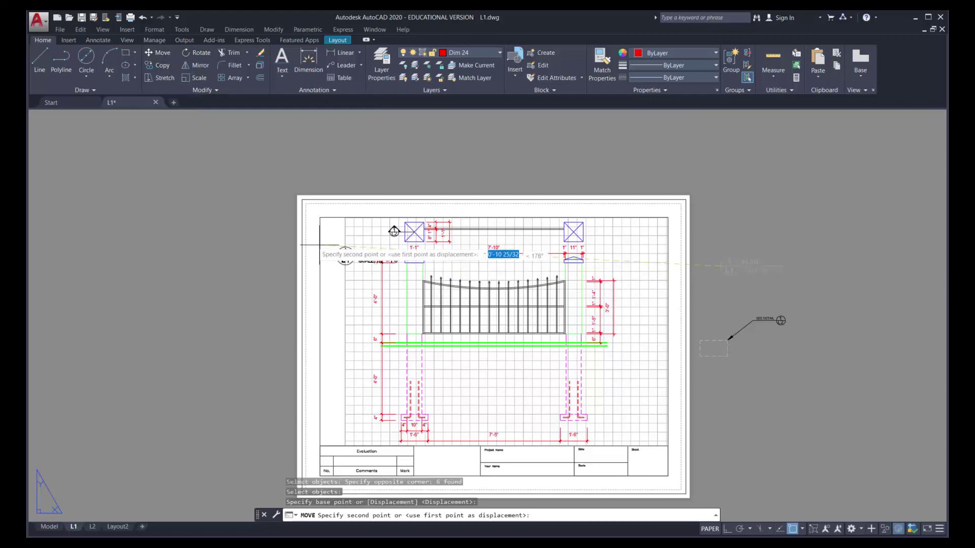
scroll(325, 242, "up", 5)
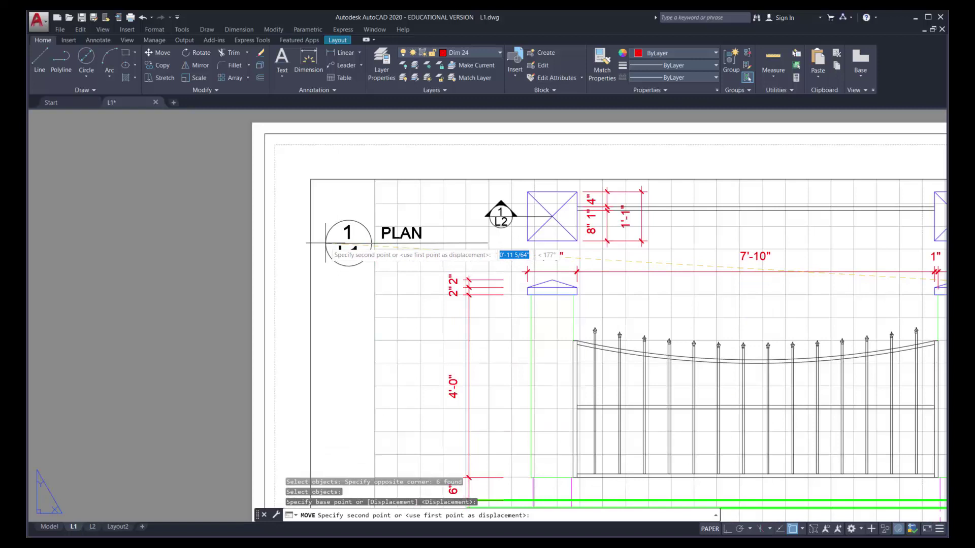
left_click(325, 243)
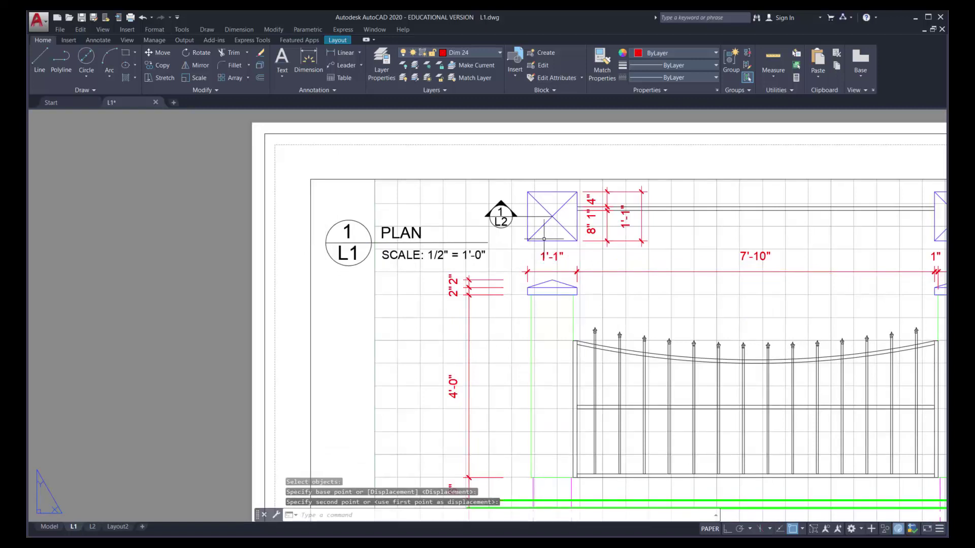
- Copy the PLAN title symbol straight down about 5 1/4" to just above the title block's Evaluation box
scroll(449, 268, "down", 5)
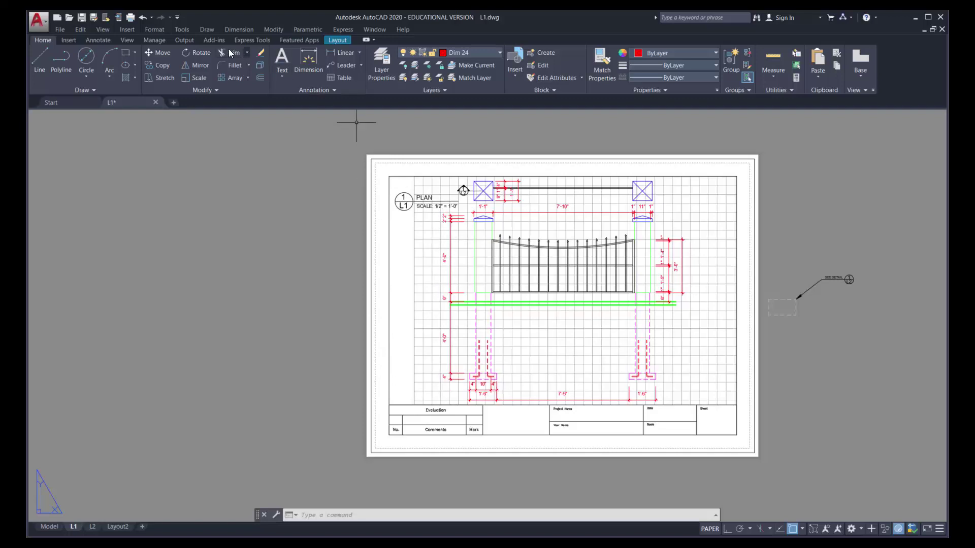
left_click(164, 65)
left_click(429, 213)
left_click(392, 183)
key("Return")
left_click(285, 199)
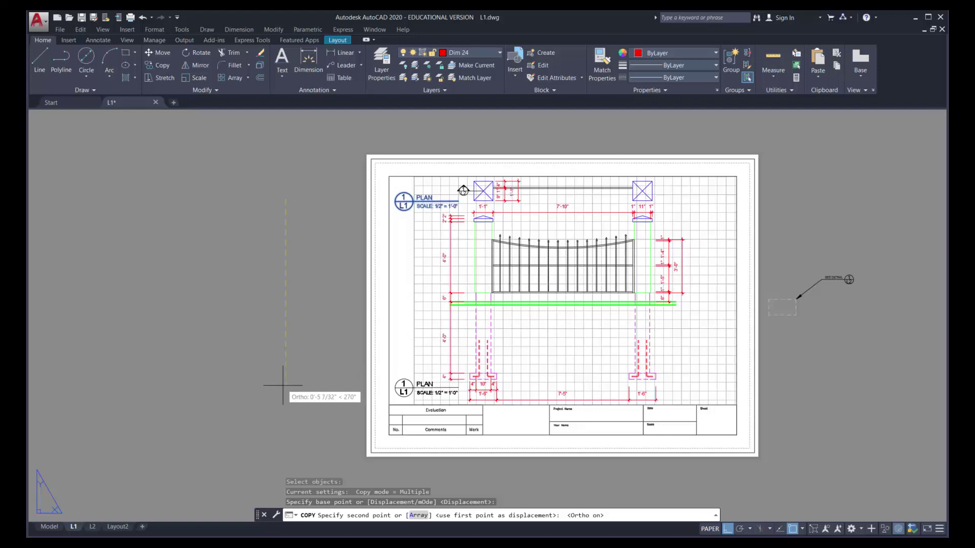
left_click(283, 386)
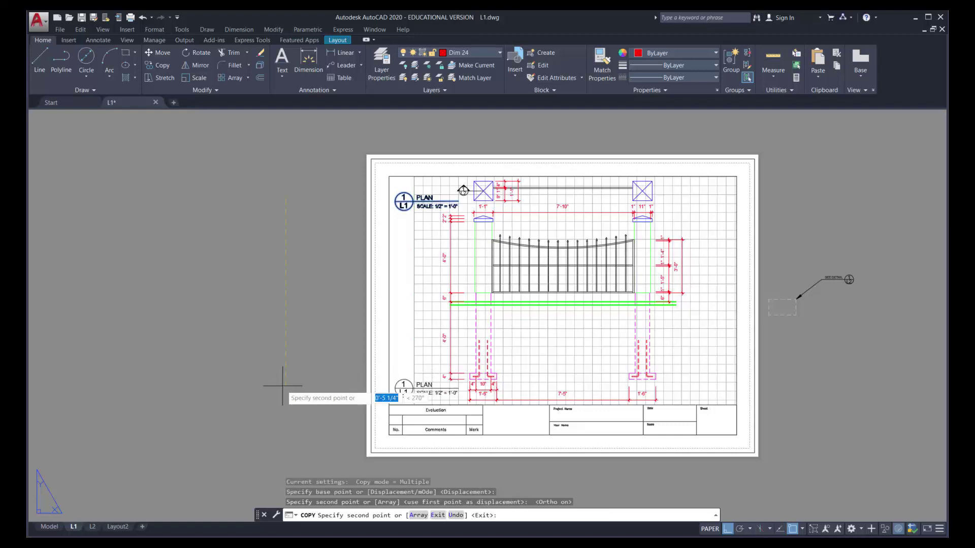
key("Return")
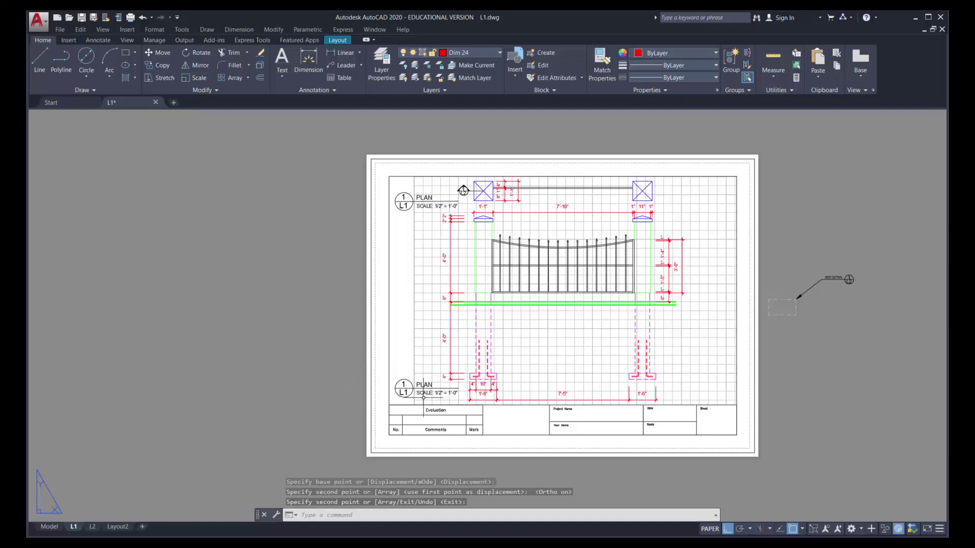
- Change the copied title symbol's number to 2 and its title to ELEVATION
scroll(424, 406, "up", 4)
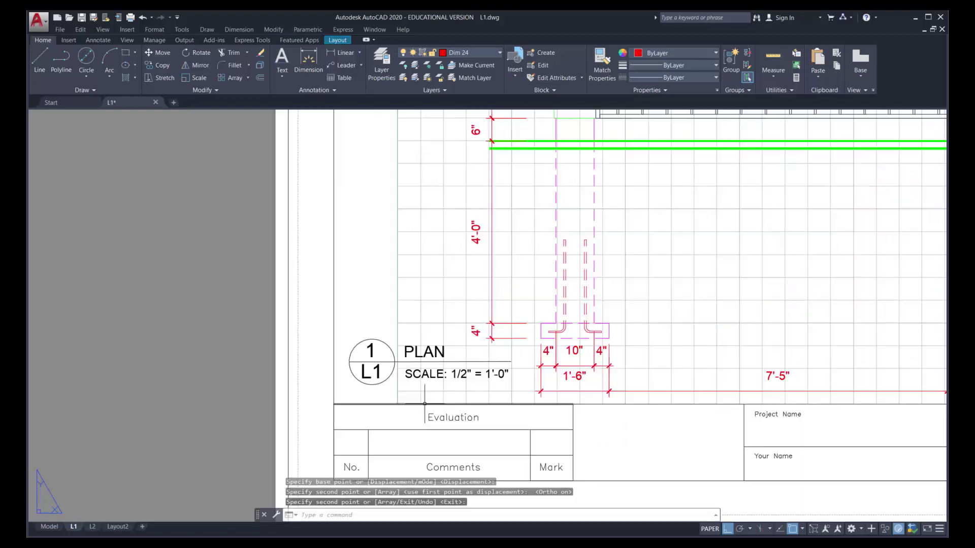
double_click(370, 350)
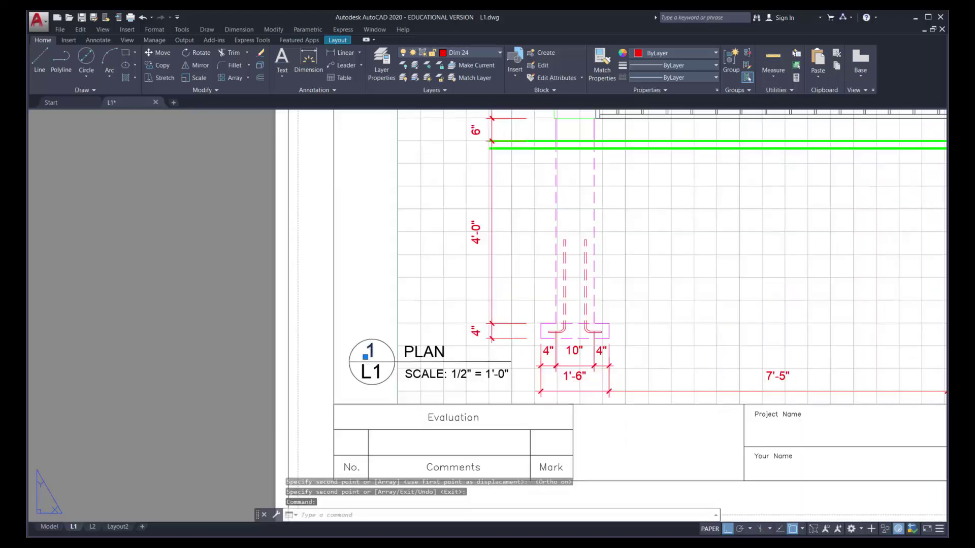
type("2")
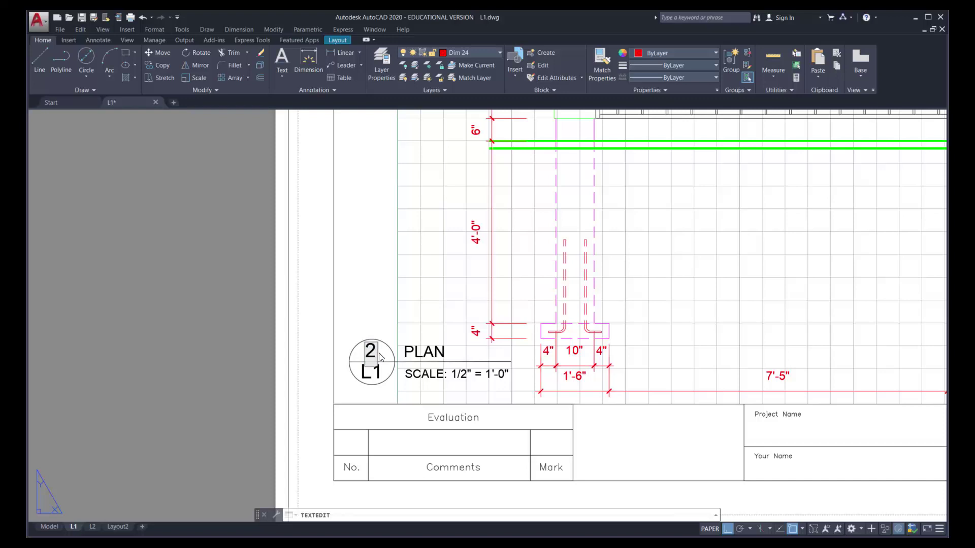
left_click(416, 366)
left_click(419, 355)
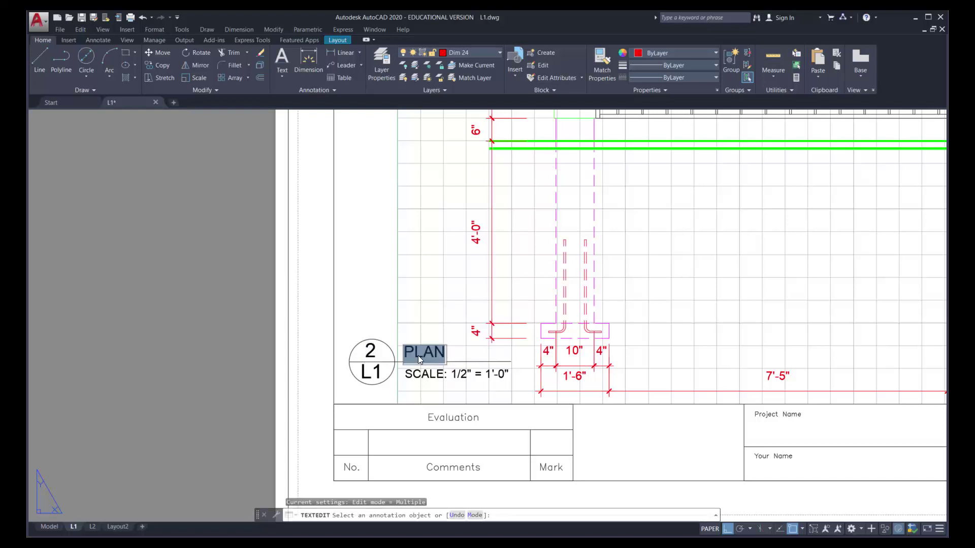
type("ELE")
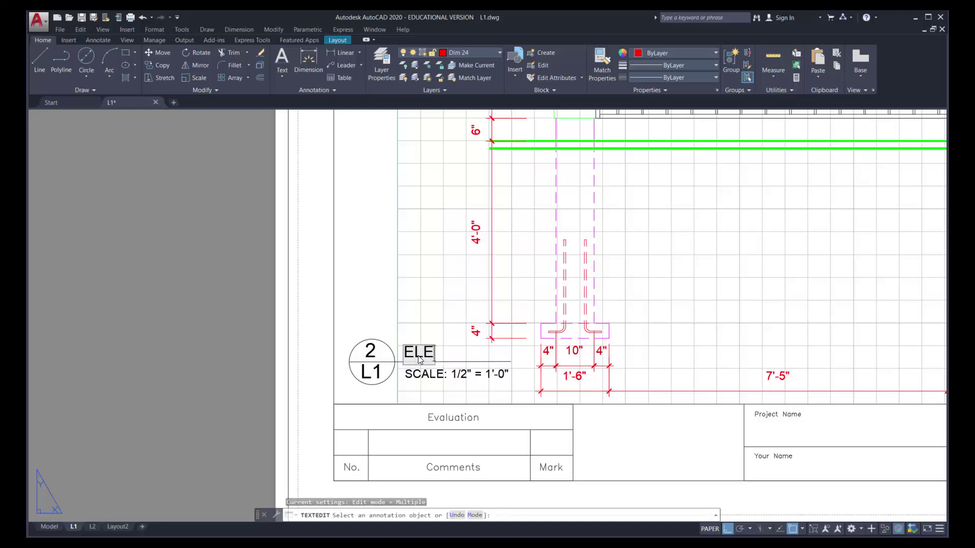
type("VATION")
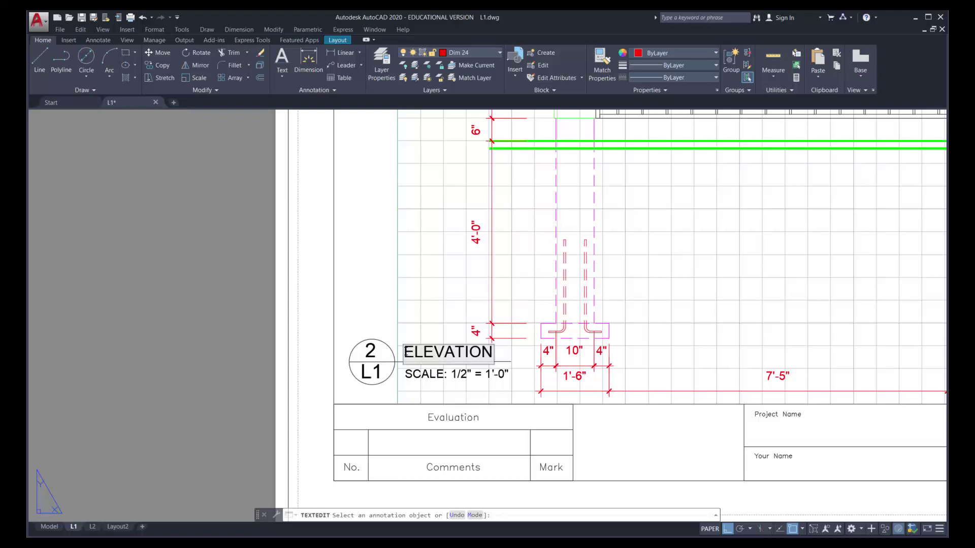
left_click(300, 330)
scroll(533, 281, "down", 4)
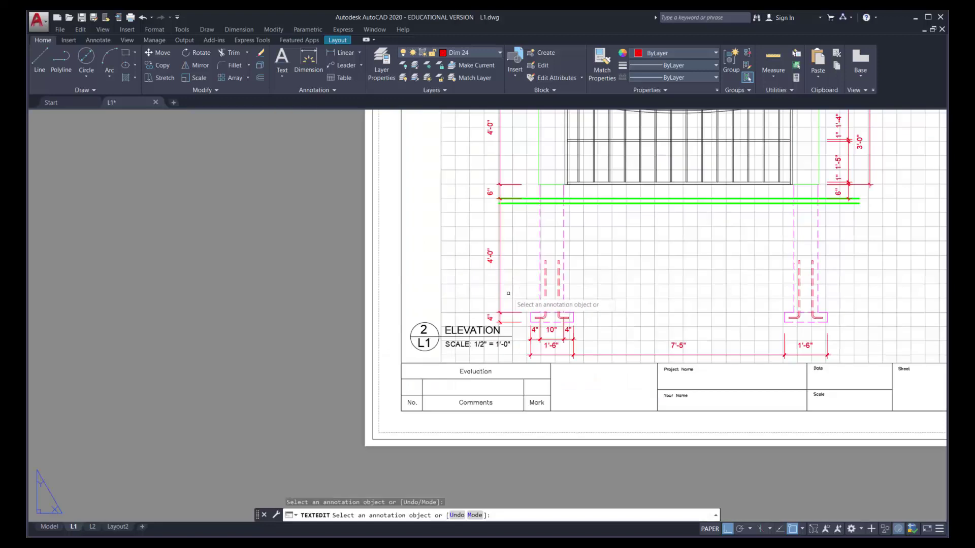
scroll(551, 268, "down", 2)
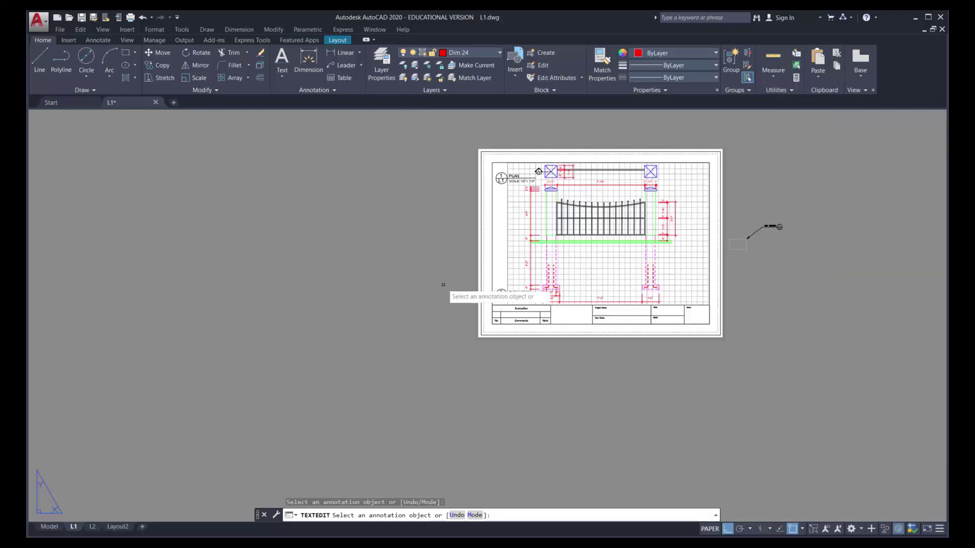
key("Escape")
middle_click_drag(577, 270, 453, 322)
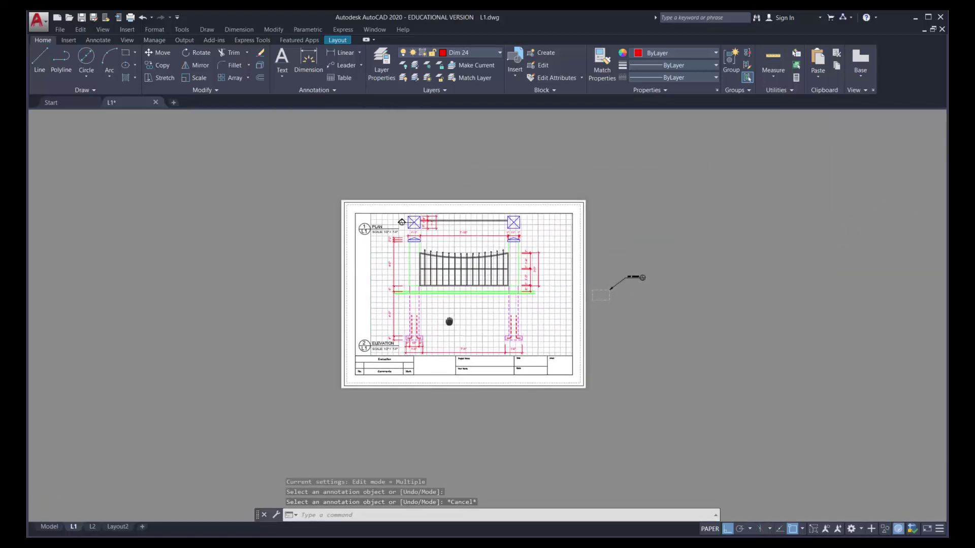
scroll(452, 319, "up", 2)
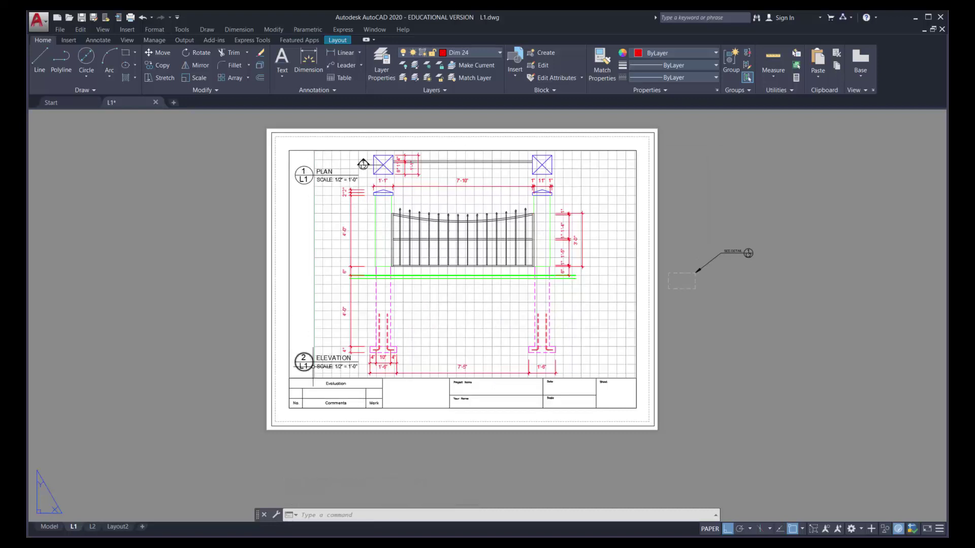
left_click(319, 359)
double_click(322, 360)
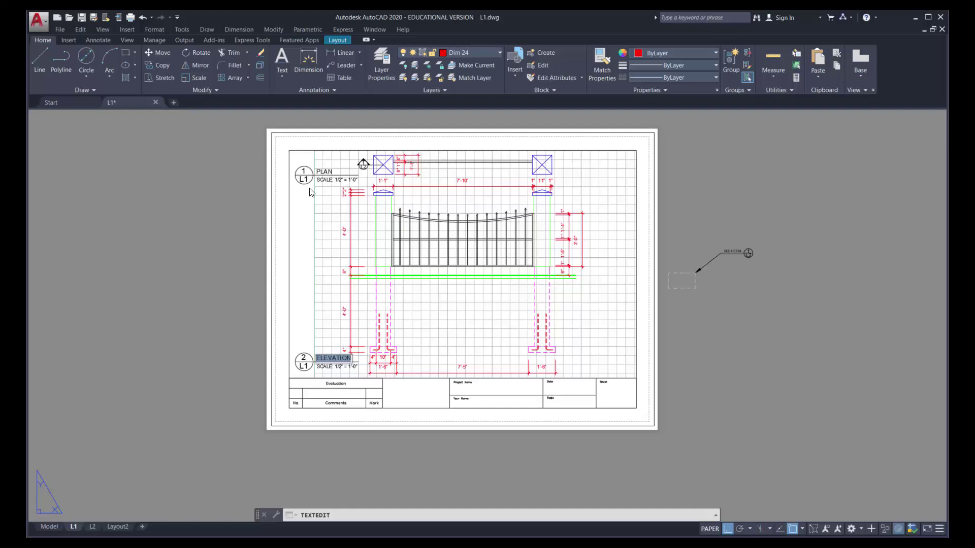
left_click(294, 215)
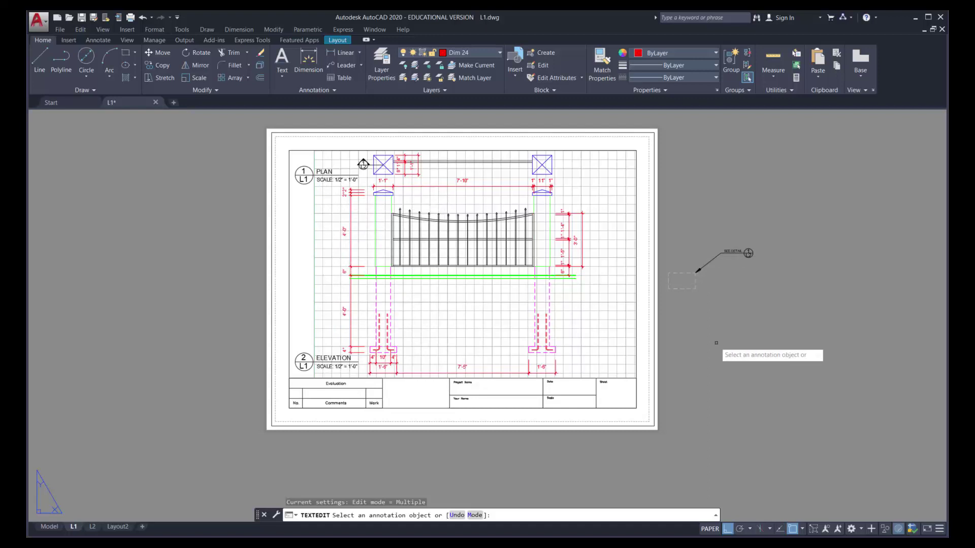
key("Escape")
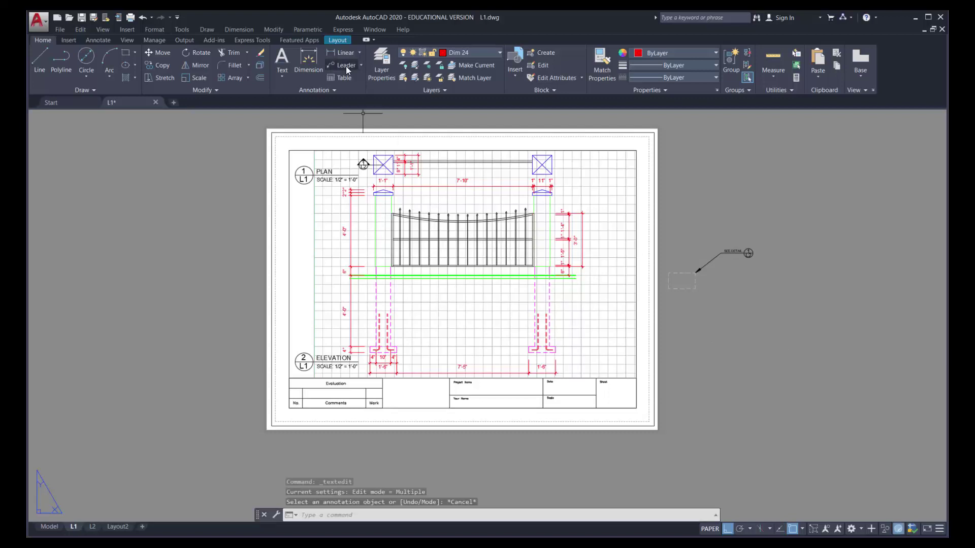
scroll(328, 231, "up", 3)
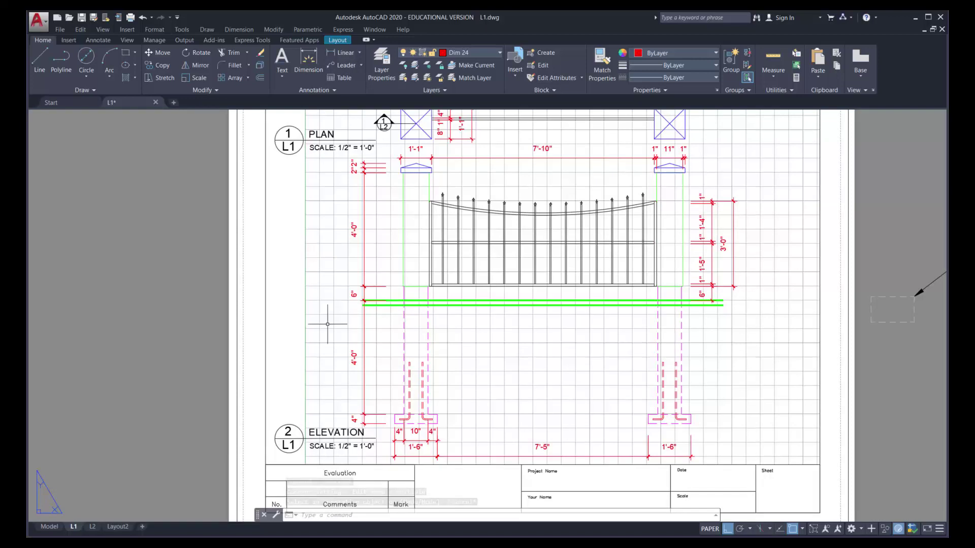
left_click(347, 66)
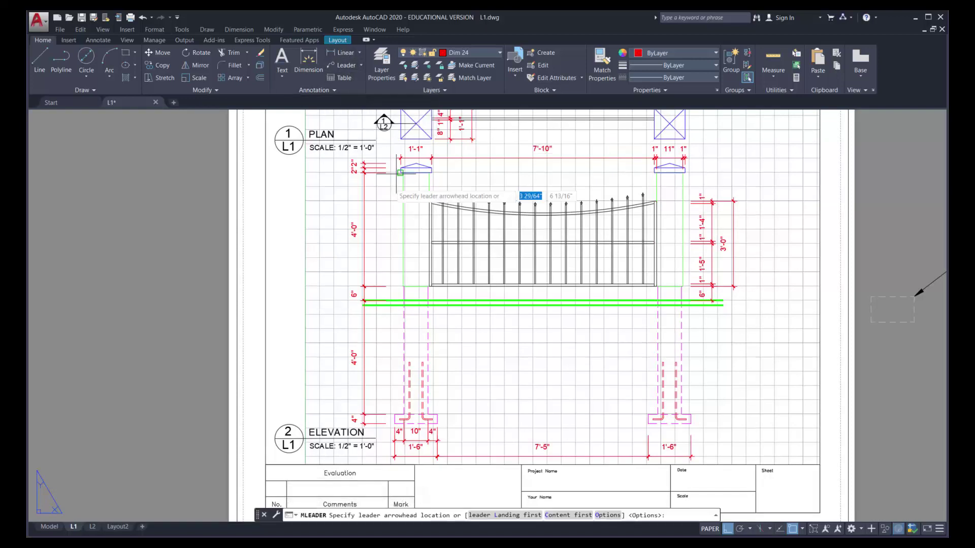
left_click(441, 194)
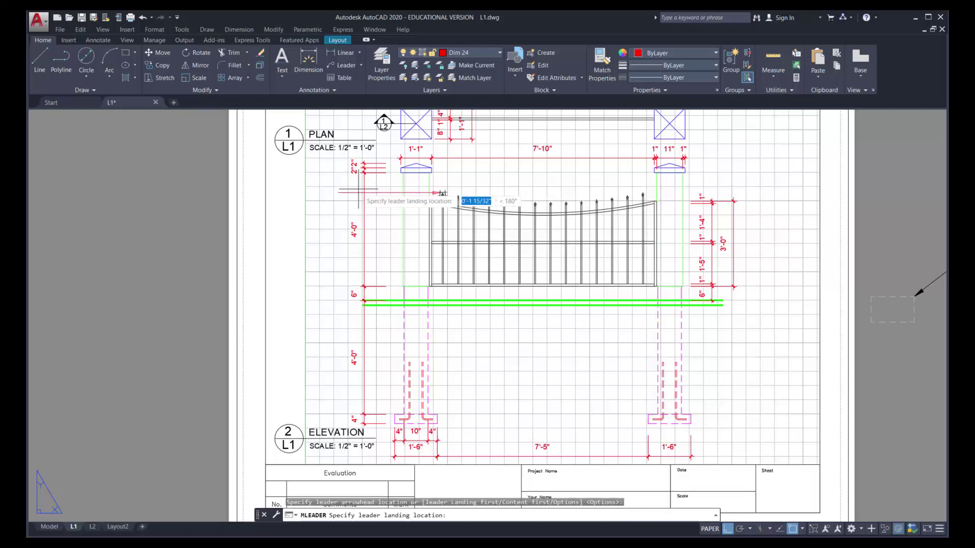
key("Escape")
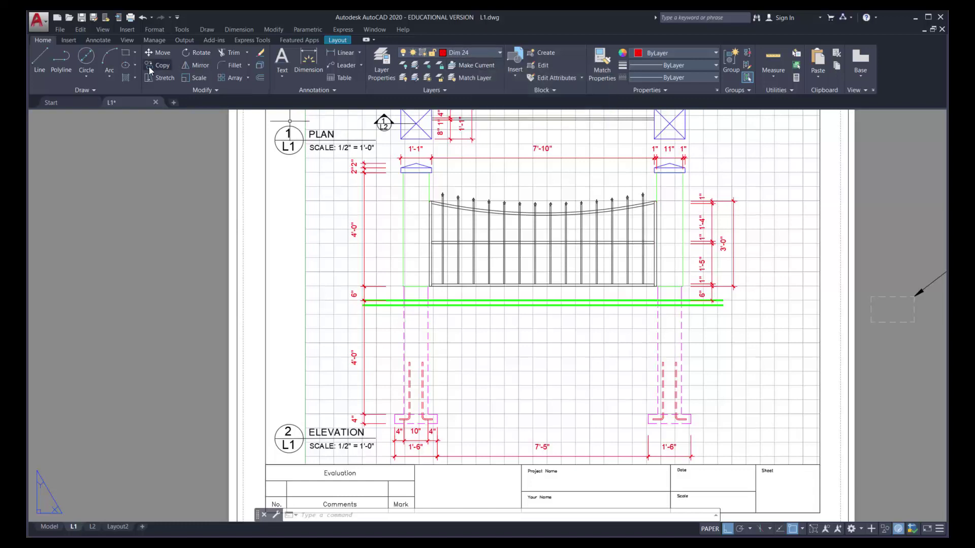
- Make Notes the current layer and add a FINIALS leader, with ortho off, pointing at the leftmost fence picket's tip in the elevation
left_click(469, 53)
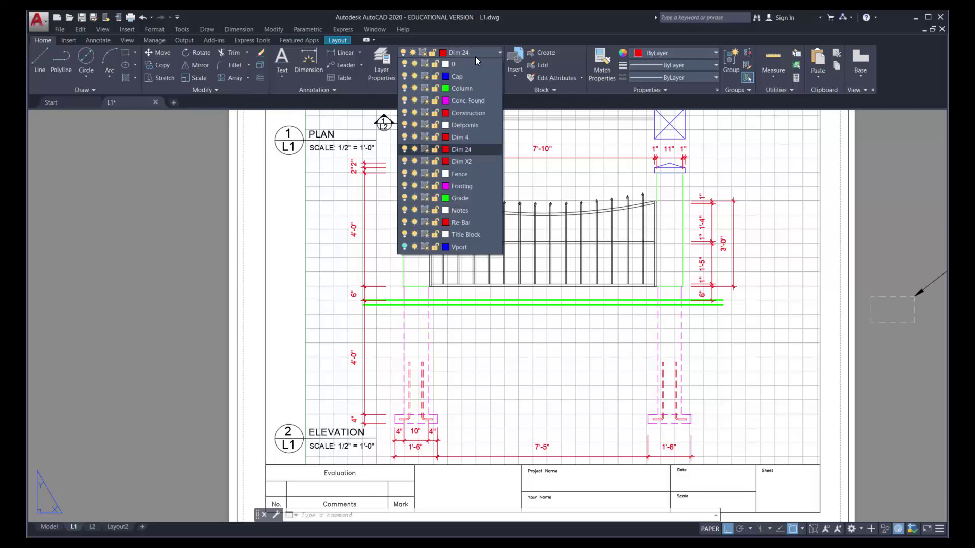
left_click(462, 212)
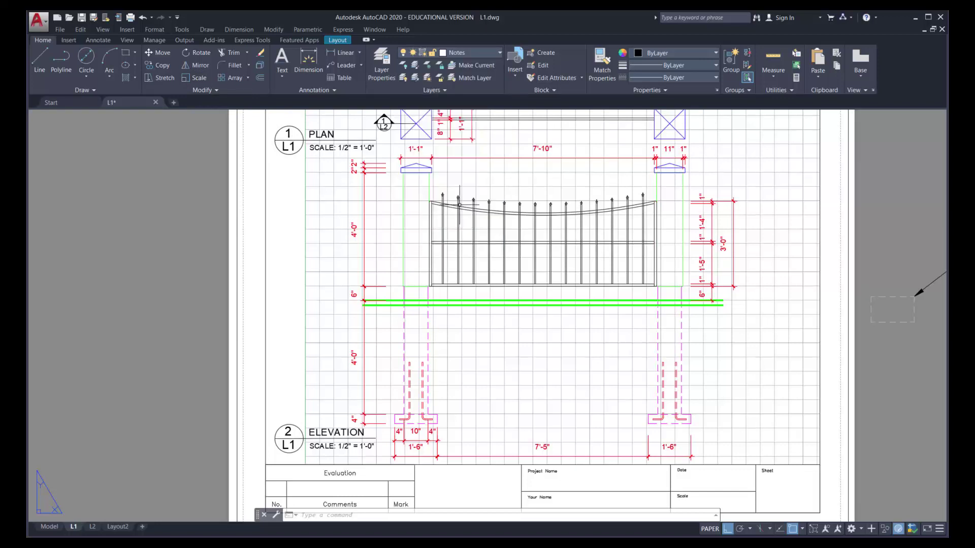
left_click(344, 65)
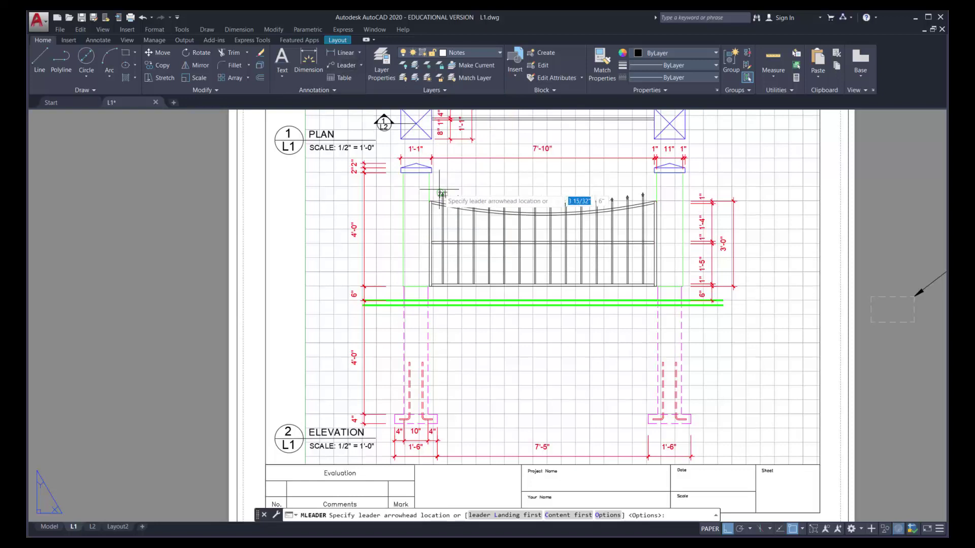
left_click(442, 194)
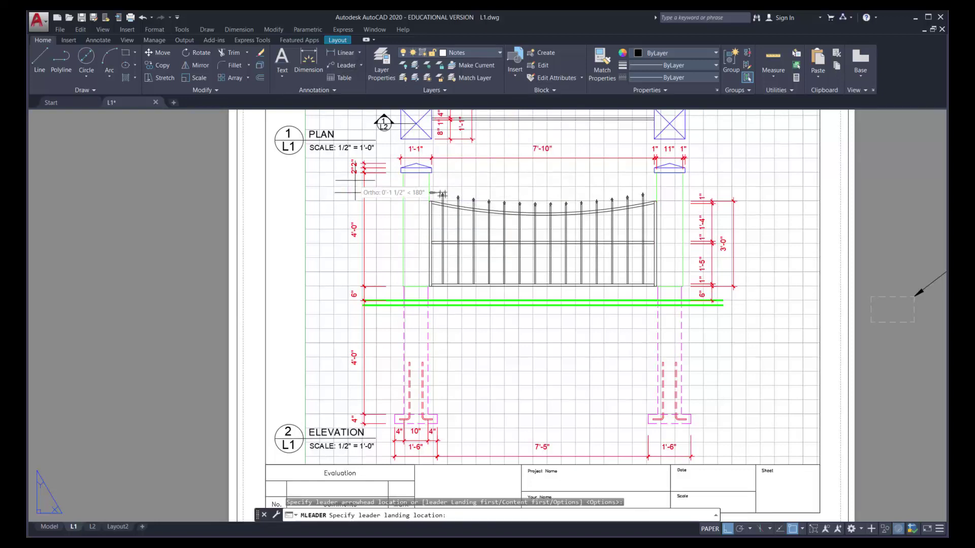
key("F8")
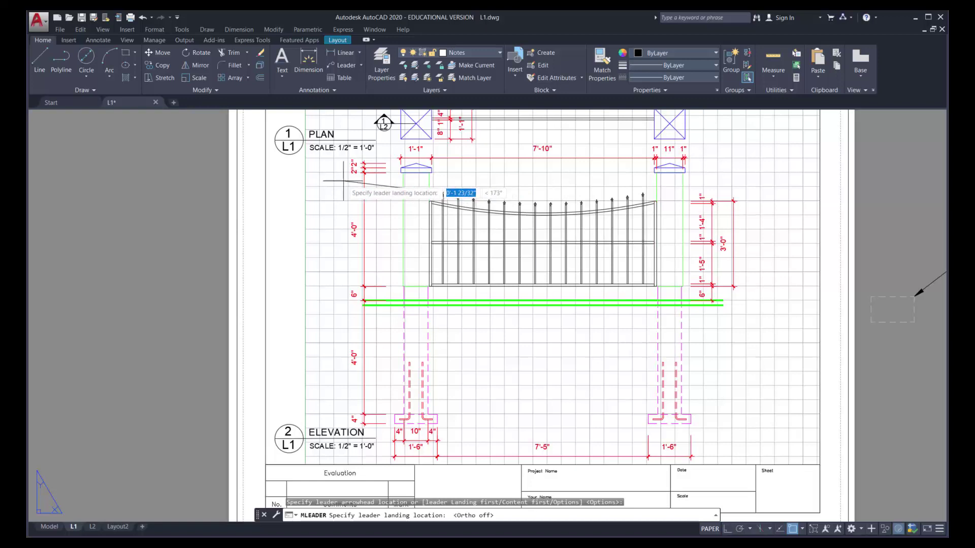
left_click(343, 181)
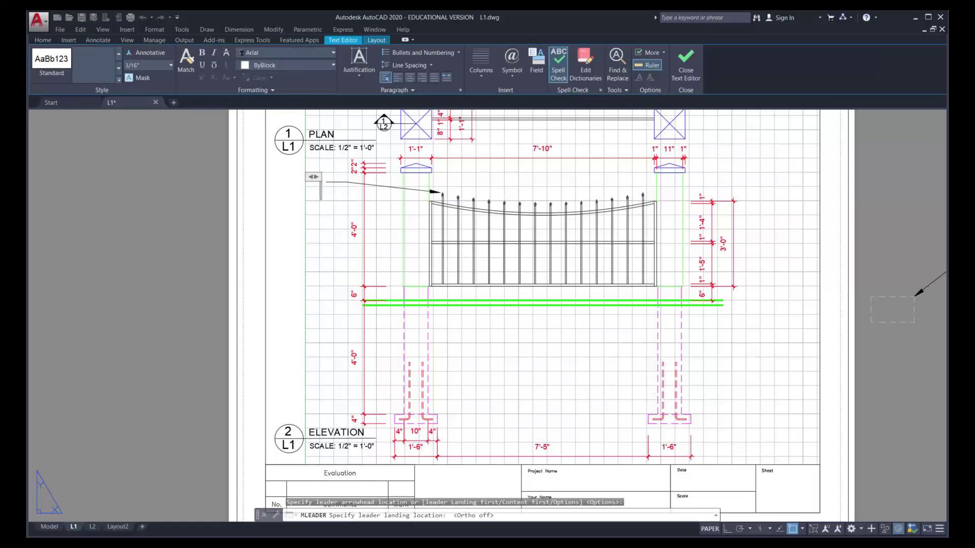
type("FIN")
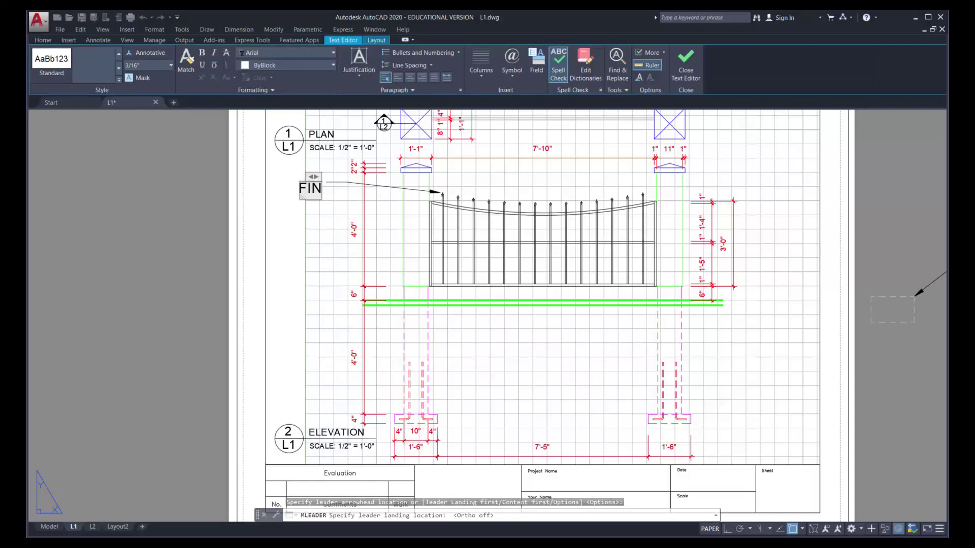
type("IALS")
key("ctrl+Return")
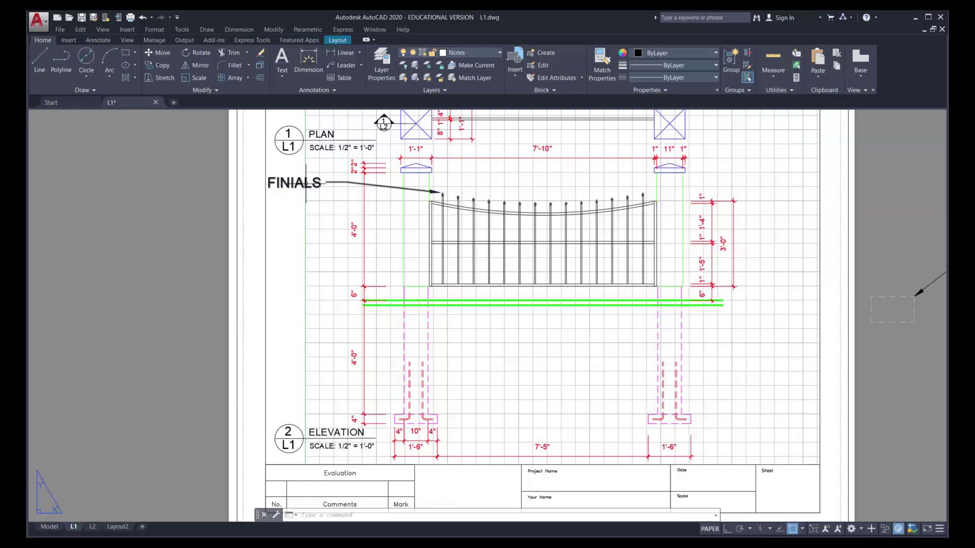
- Create a new multileader style named Notes based on Standard
left_click(333, 90)
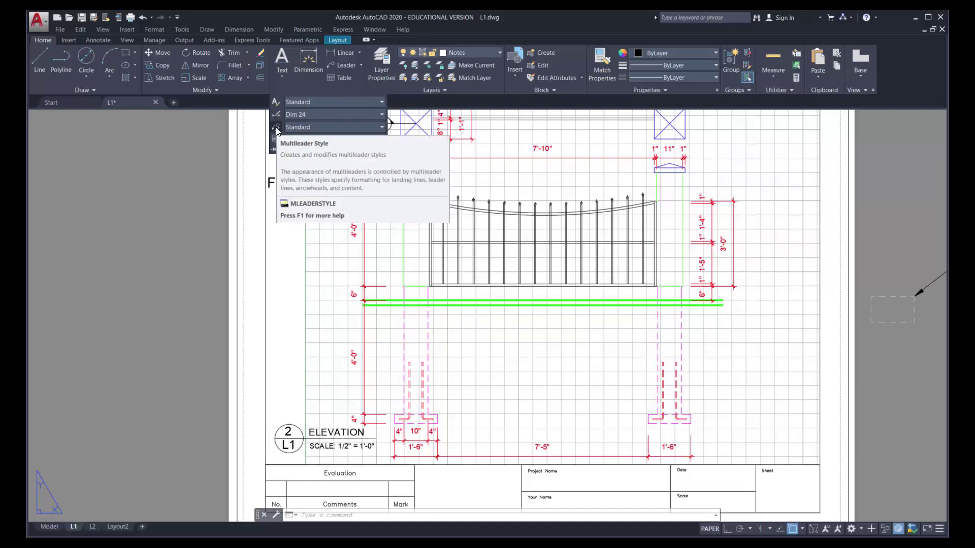
left_click(277, 128)
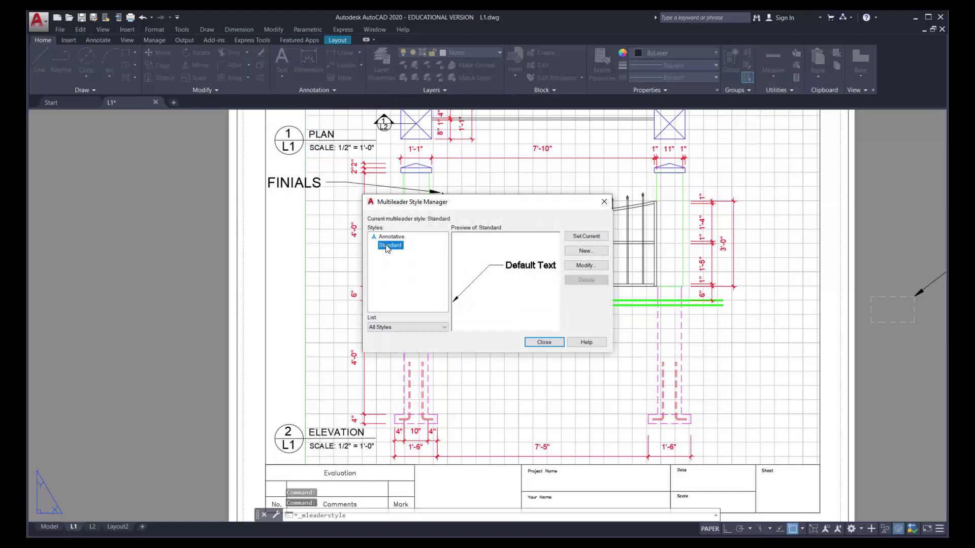
left_click(590, 250)
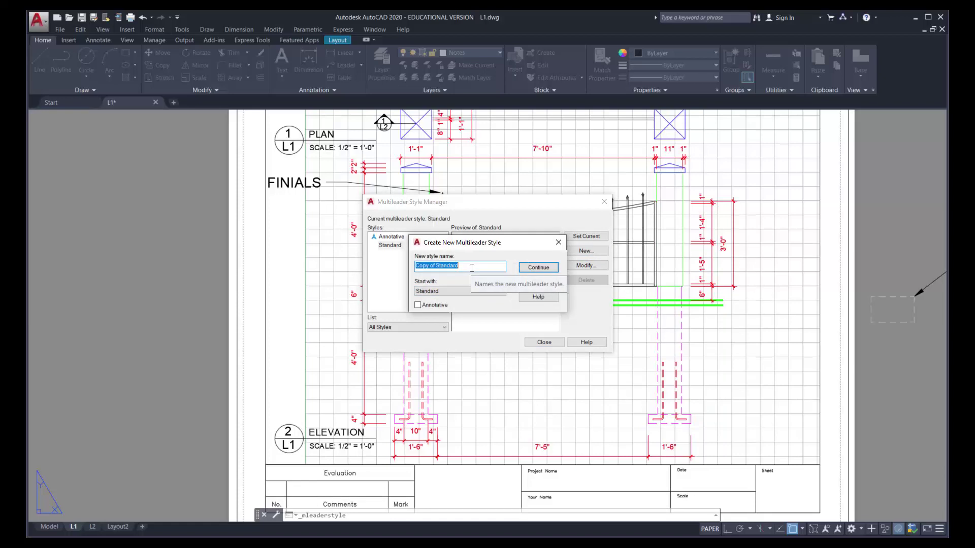
type("Notes")
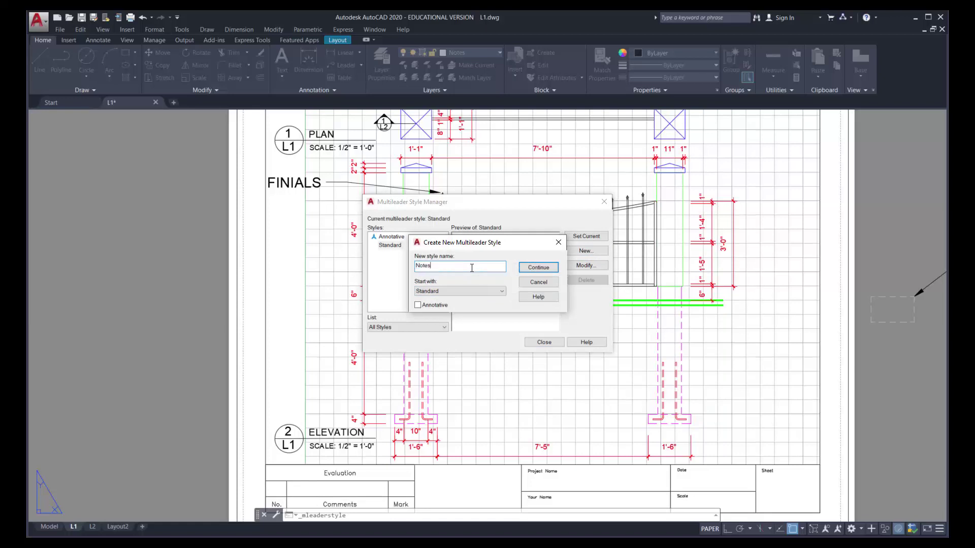
left_click(539, 268)
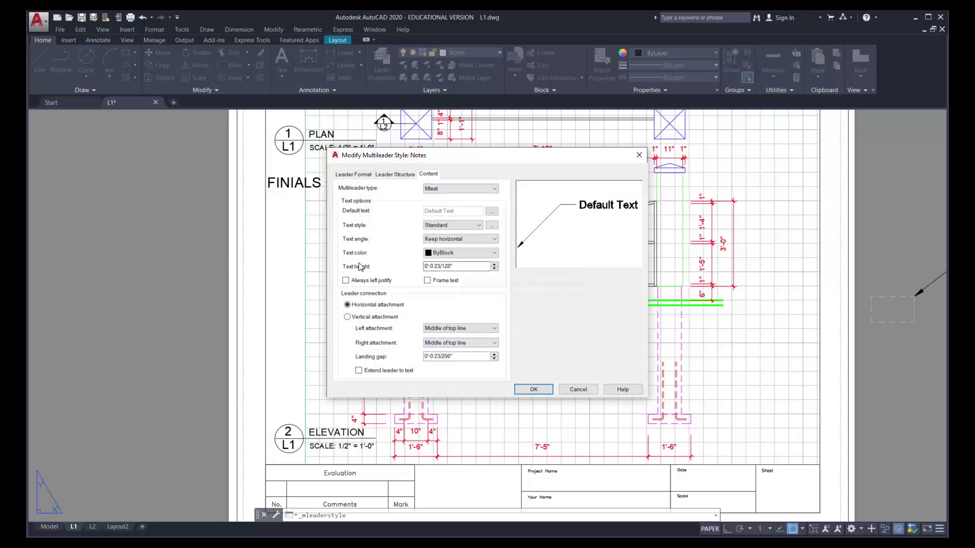
- Set the Notes multileader style's text height to 3/32" and its landing gap to 1/16"
left_click_drag(452, 267, 408, 265)
type("3/32")
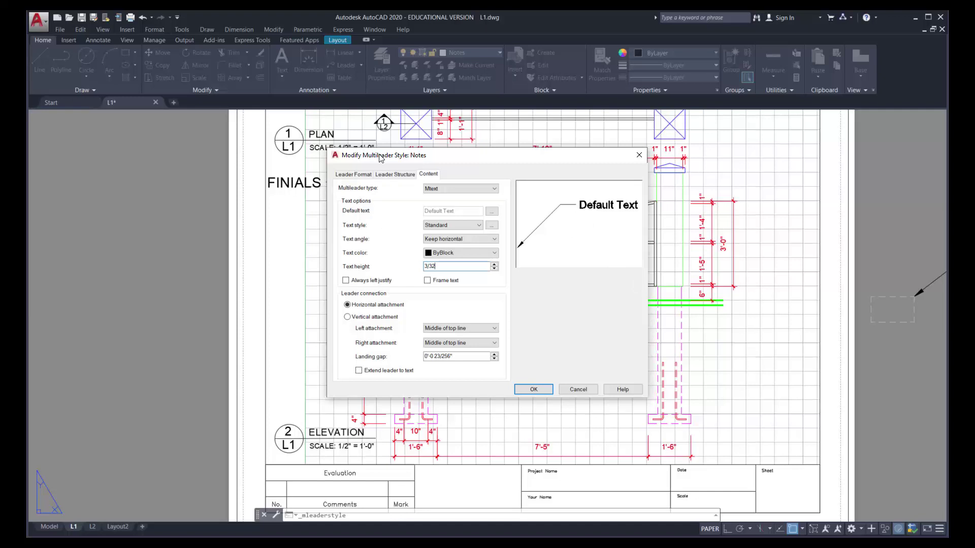
left_click_drag(381, 158, 441, 158)
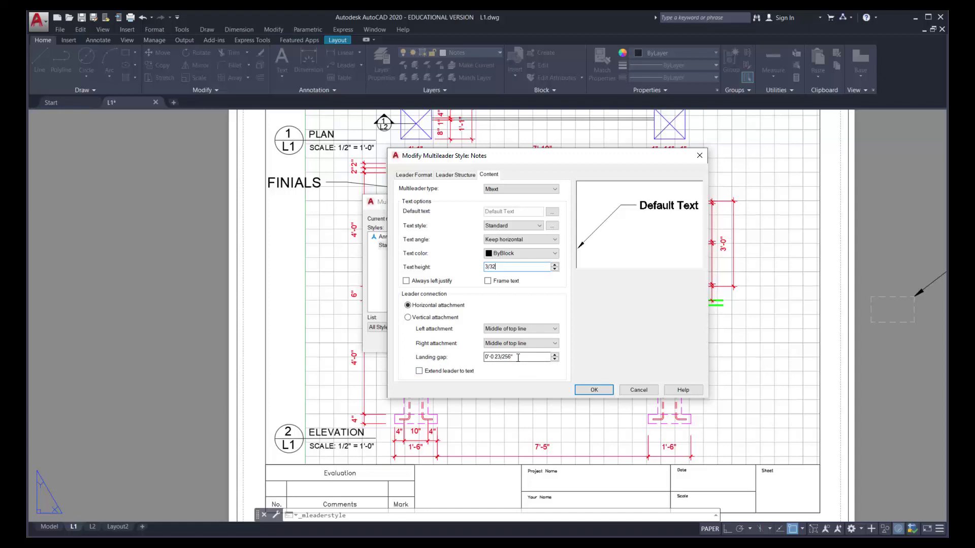
left_click_drag(518, 357, 481, 359)
type("1")
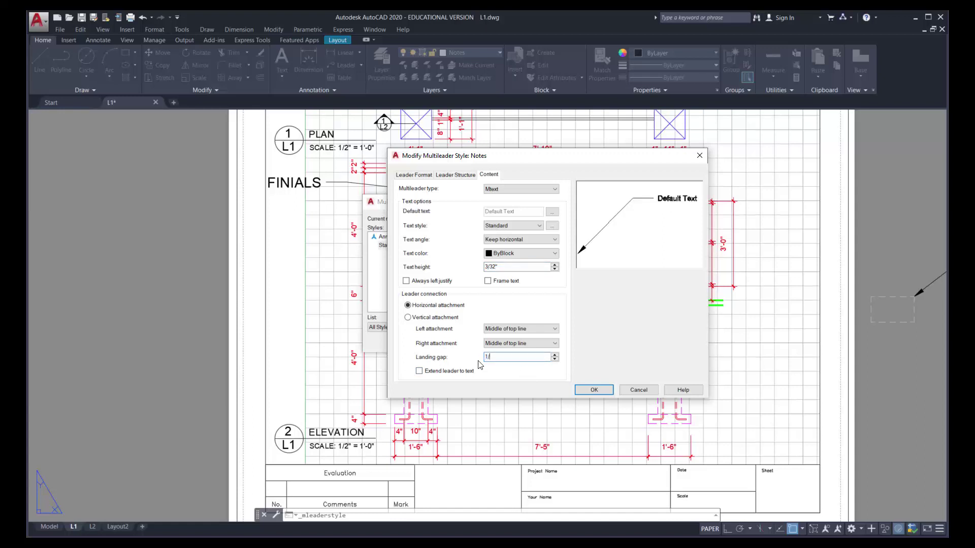
type("/16")
- Set the Notes multileader style's arrowhead size to 1/16"
left_click(419, 176)
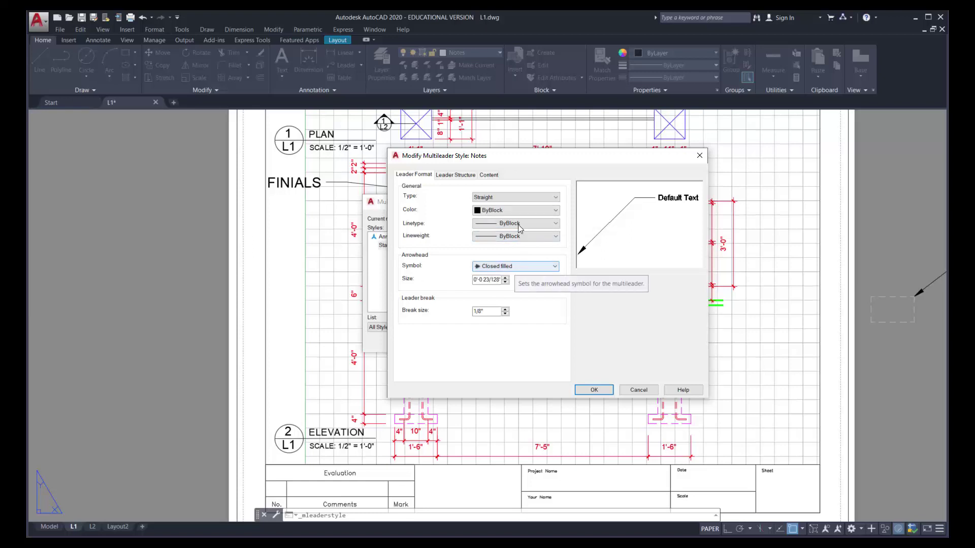
left_click_drag(518, 156, 602, 210)
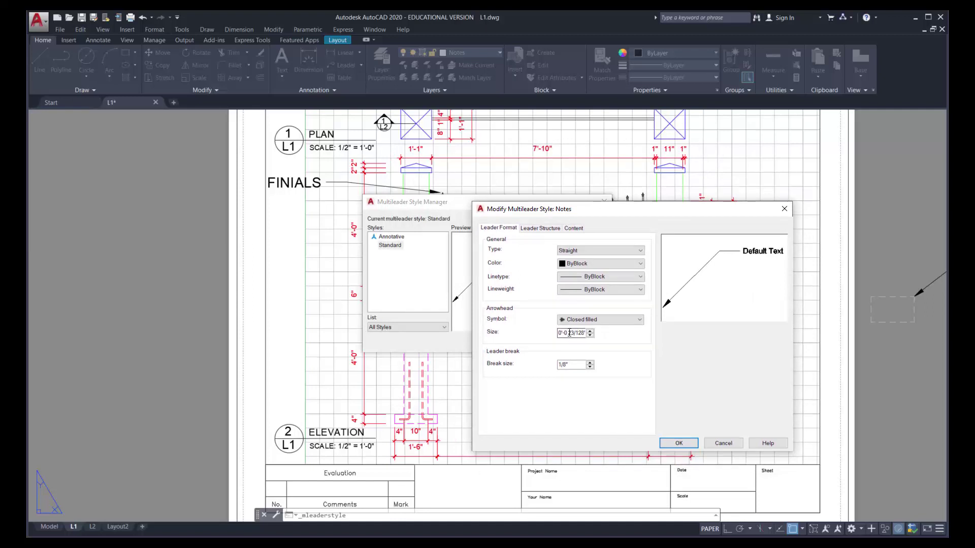
left_click_drag(569, 333, 628, 330)
type("1/16")
key("Tab")
- Set the Notes multileader style's landing distance to 1/16", then save the style and close the style manager
left_click(539, 228)
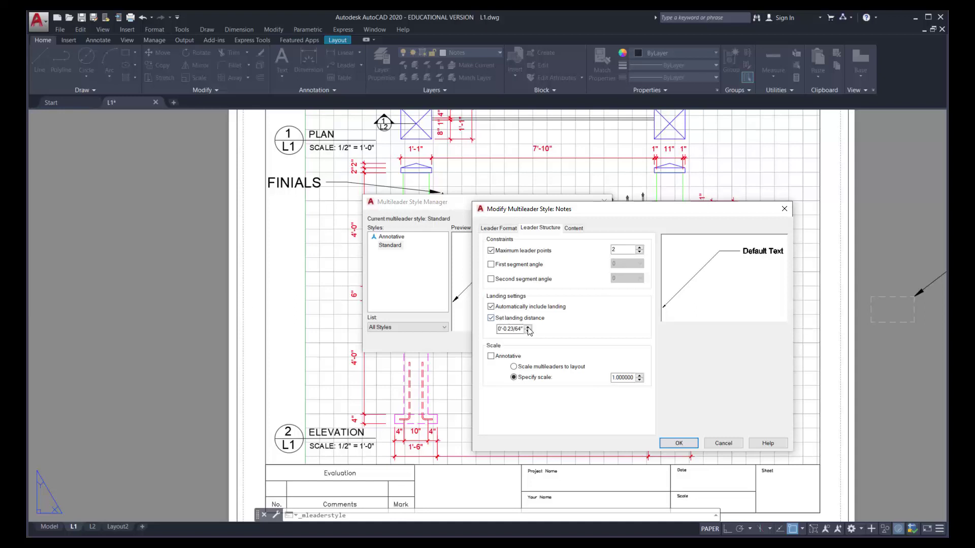
left_click_drag(499, 329, 550, 328)
type("1/16")
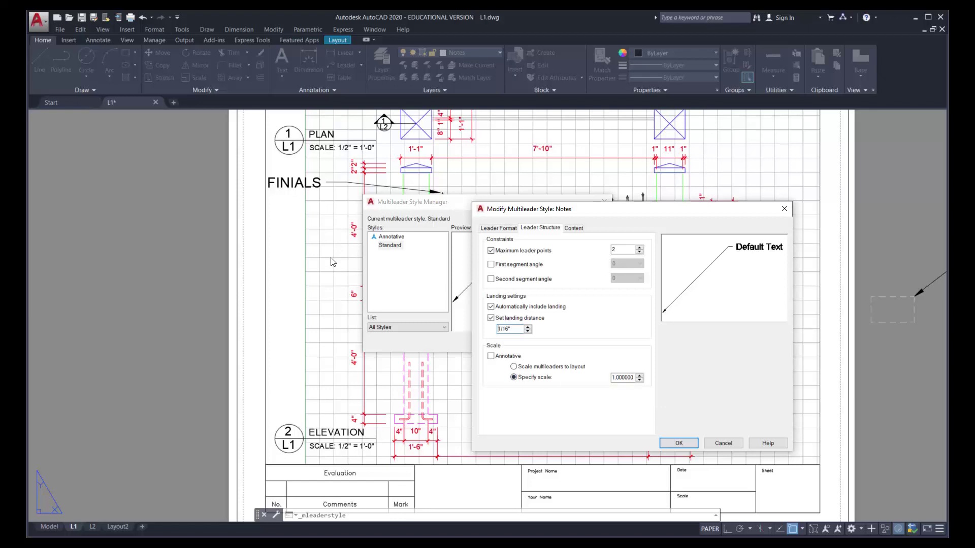
left_click(574, 229)
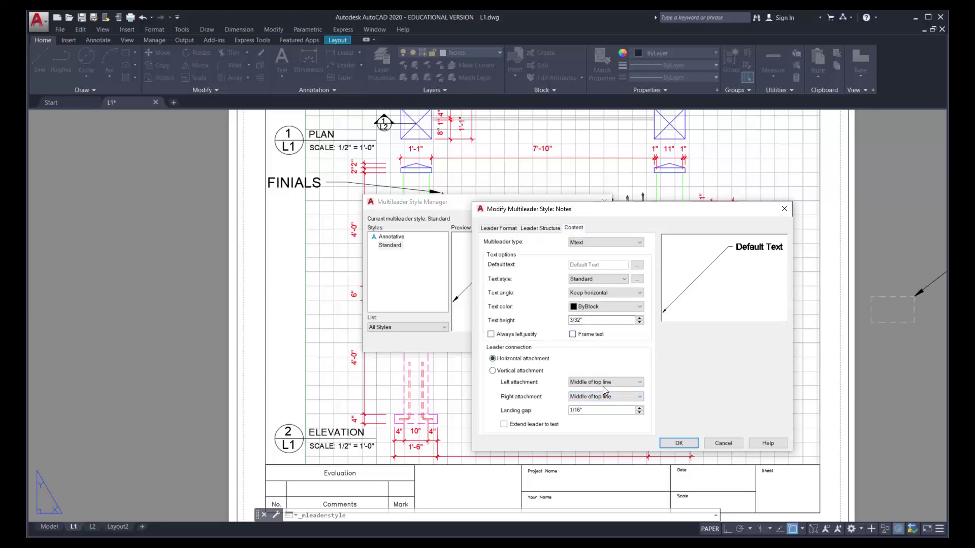
left_click(679, 444)
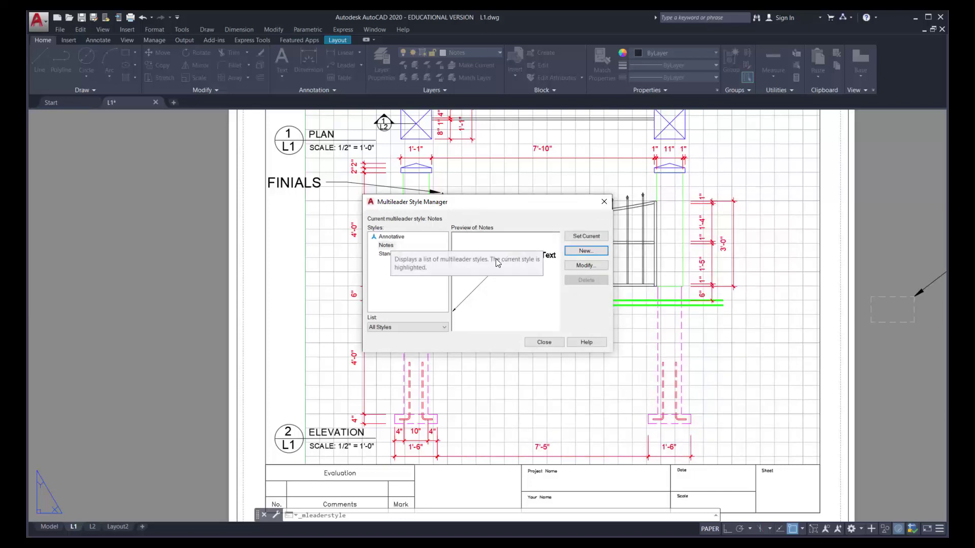
left_click(544, 343)
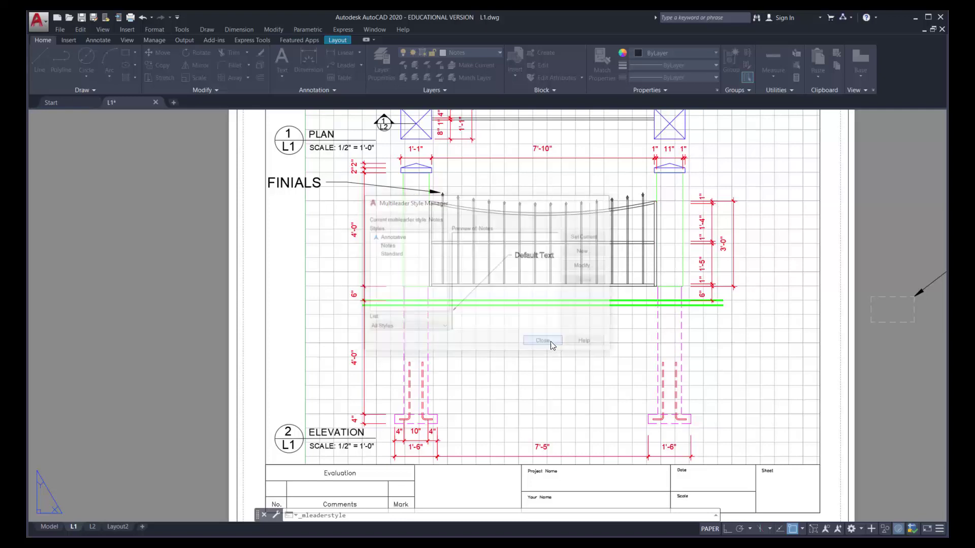
- Add a FINIALS leader in the Notes style at the fence's upper-left corner, and erase the original larger FINIALS leader
left_click(334, 90)
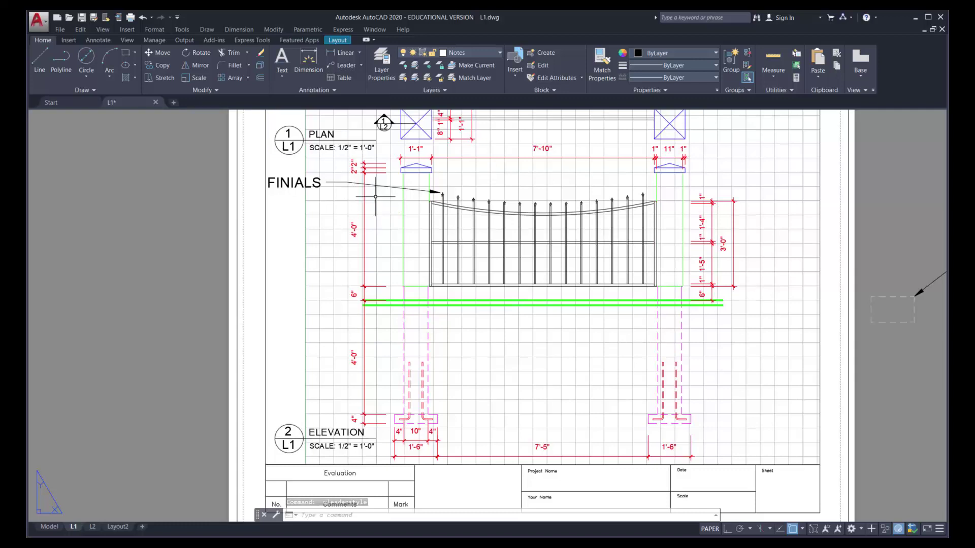
key("Escape")
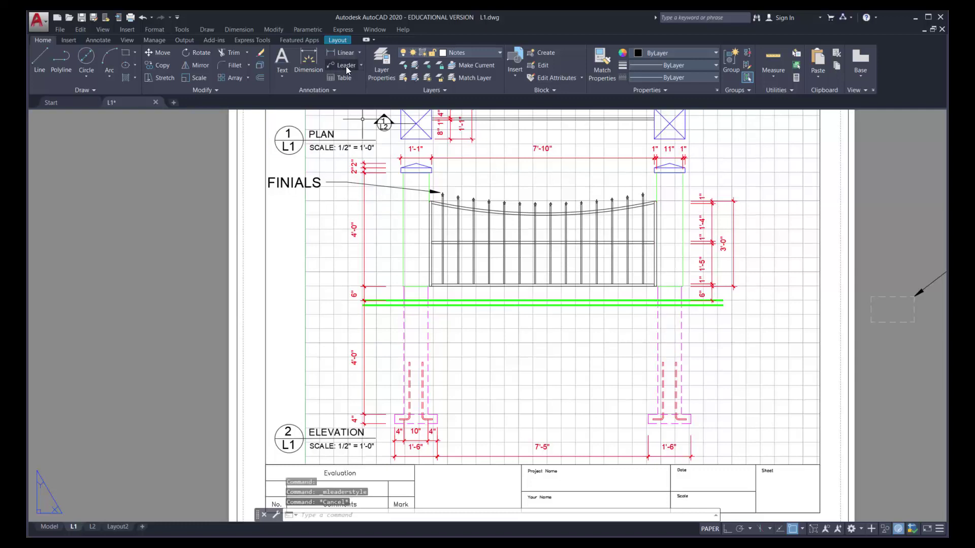
left_click(345, 66)
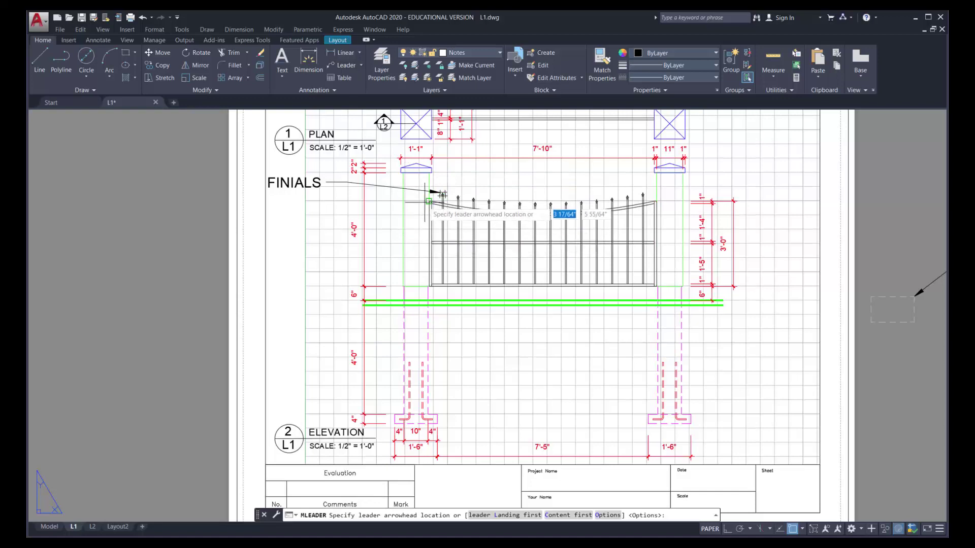
left_click(429, 202)
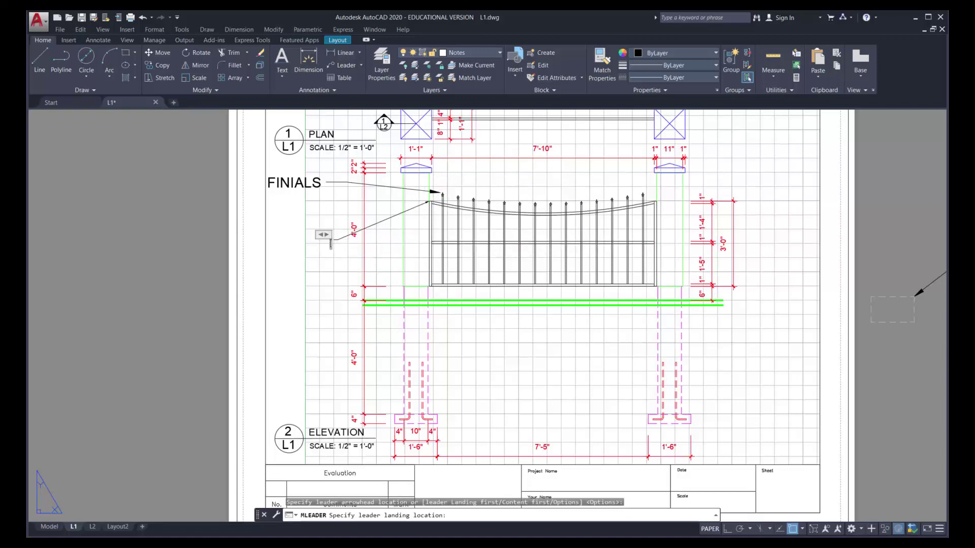
left_click(330, 239)
type("FINIALS")
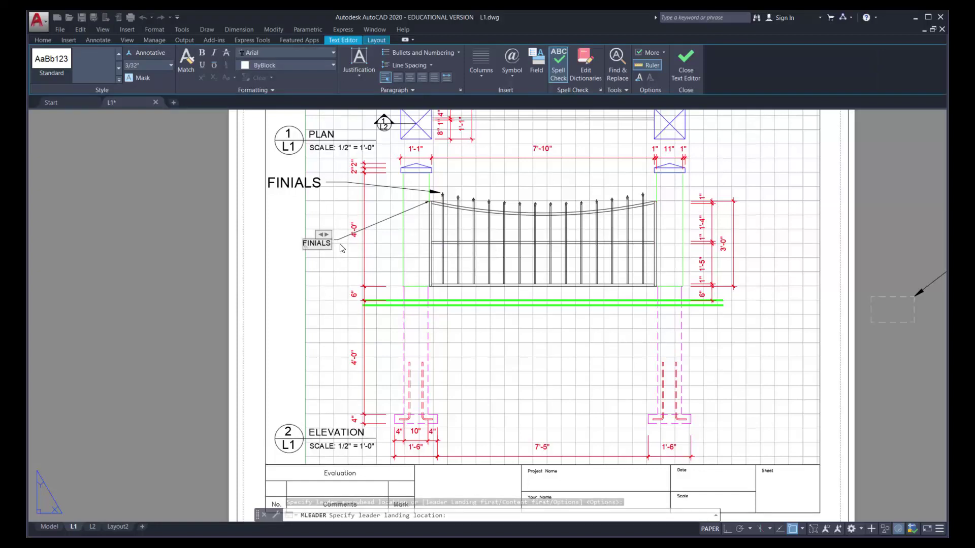
left_click(341, 248)
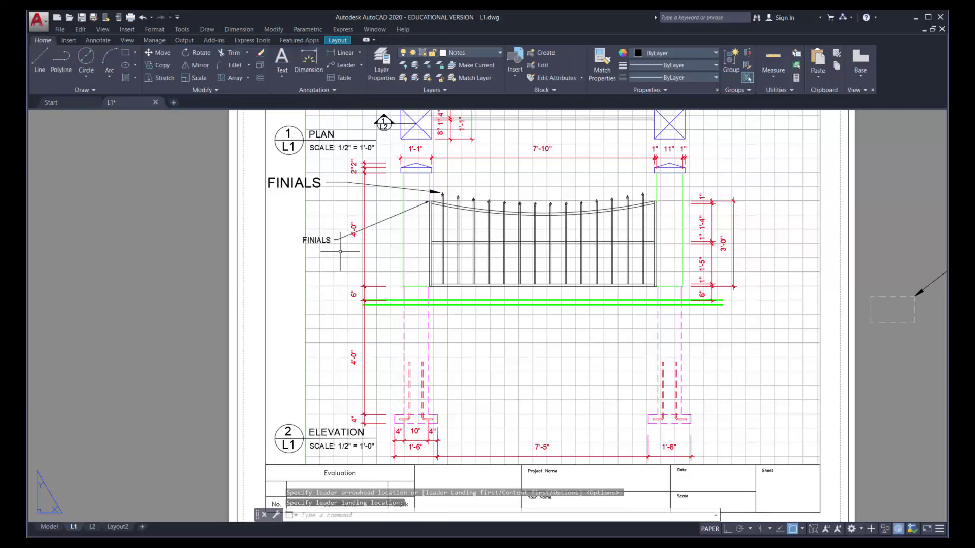
left_click(411, 190)
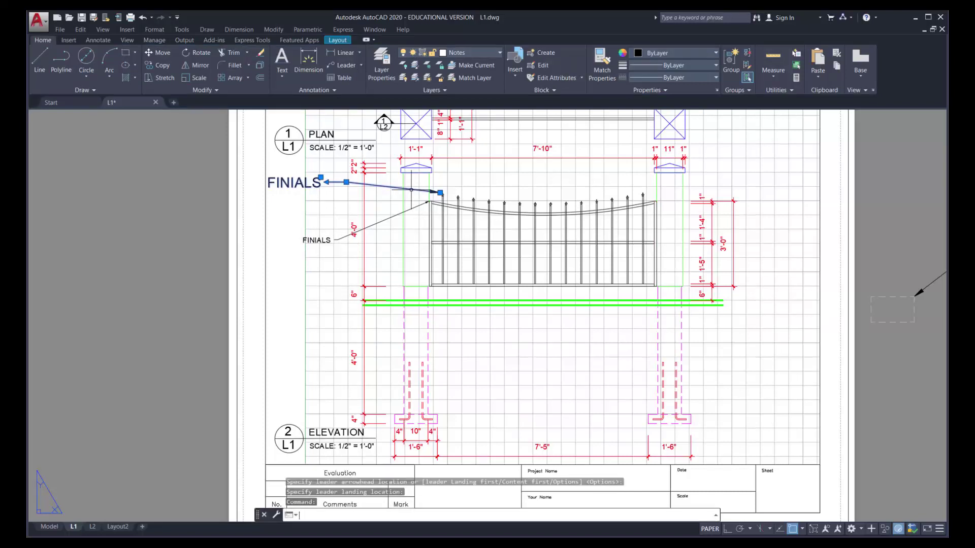
key("Delete")
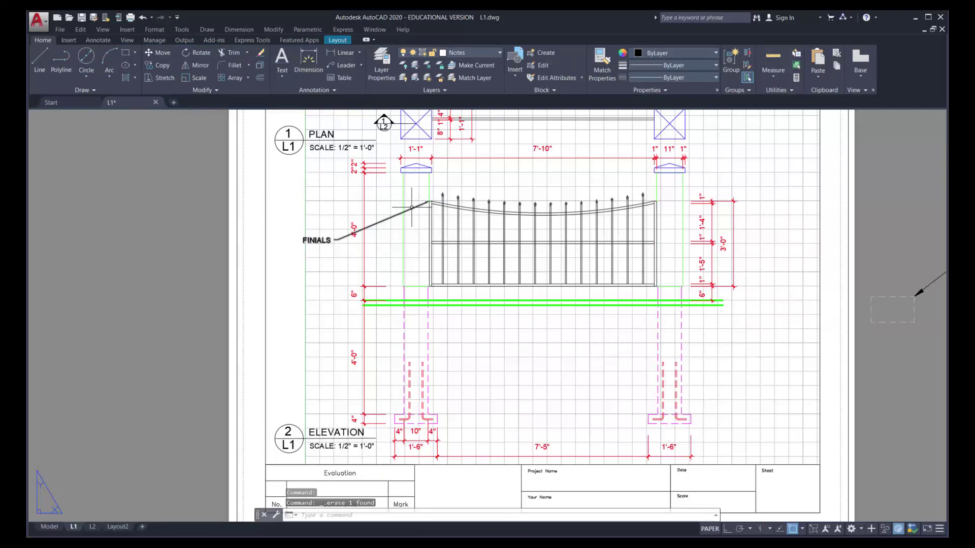
- Move the FINIALS leader's arrowhead to the leftmost picket's finial and raise its landing and text to just below the left pillar cap's level
scroll(370, 206, "up", 2)
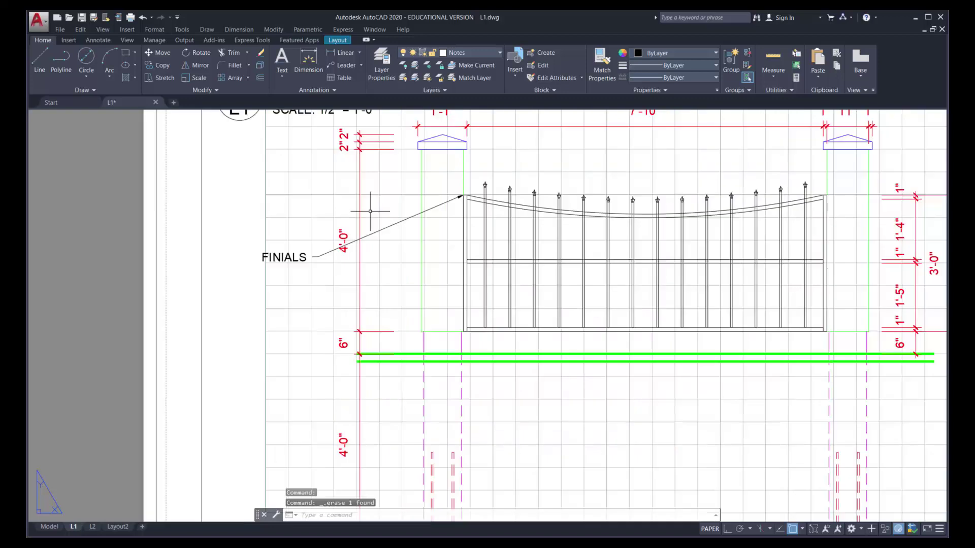
left_click(422, 212)
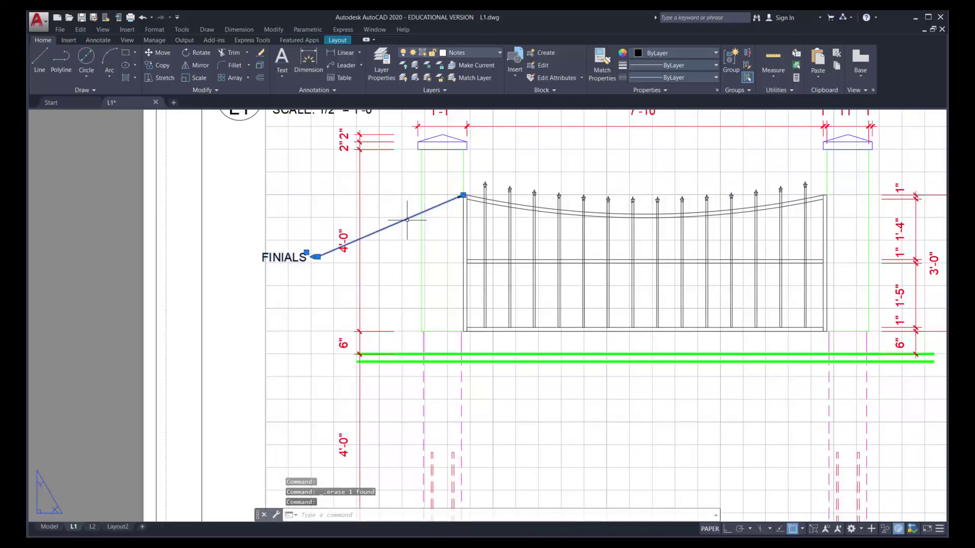
left_click(462, 195)
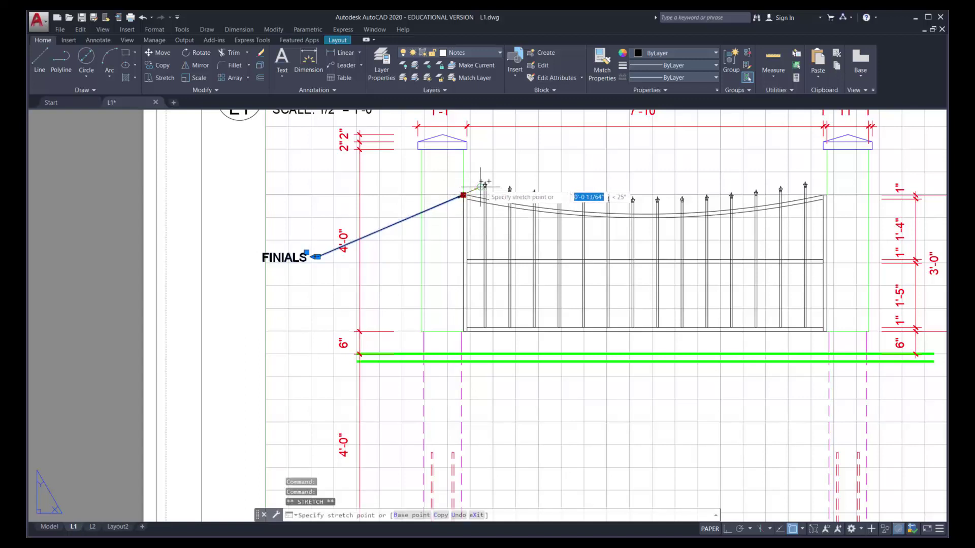
left_click(481, 186)
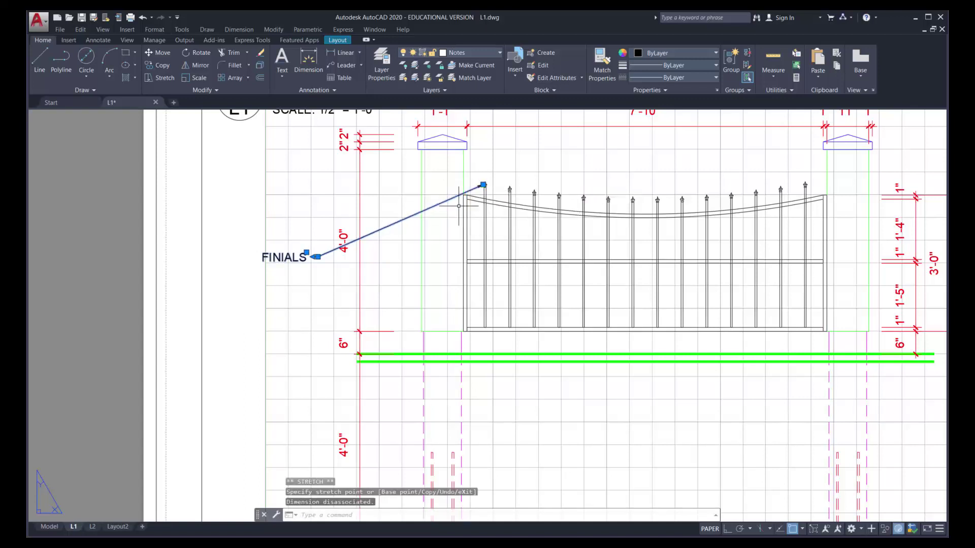
left_click(317, 256)
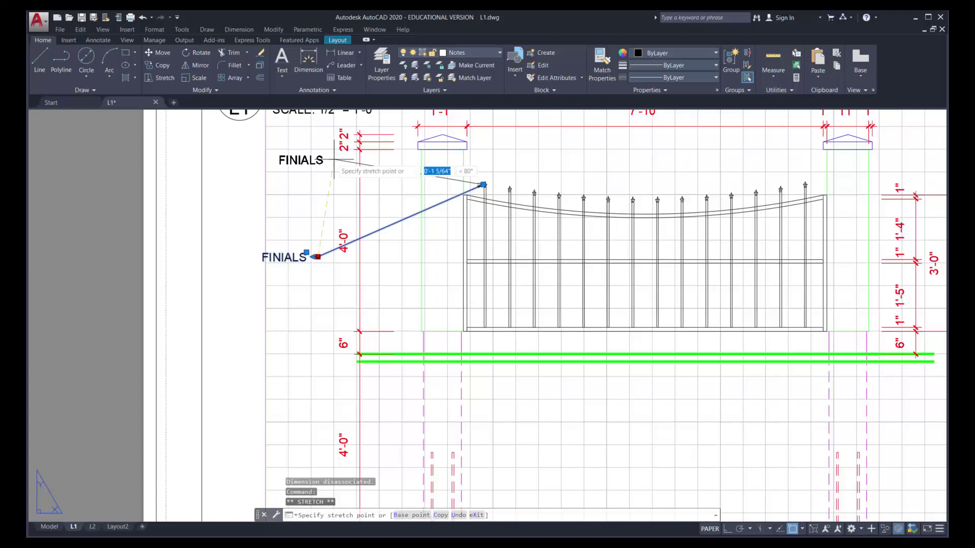
key("Escape")
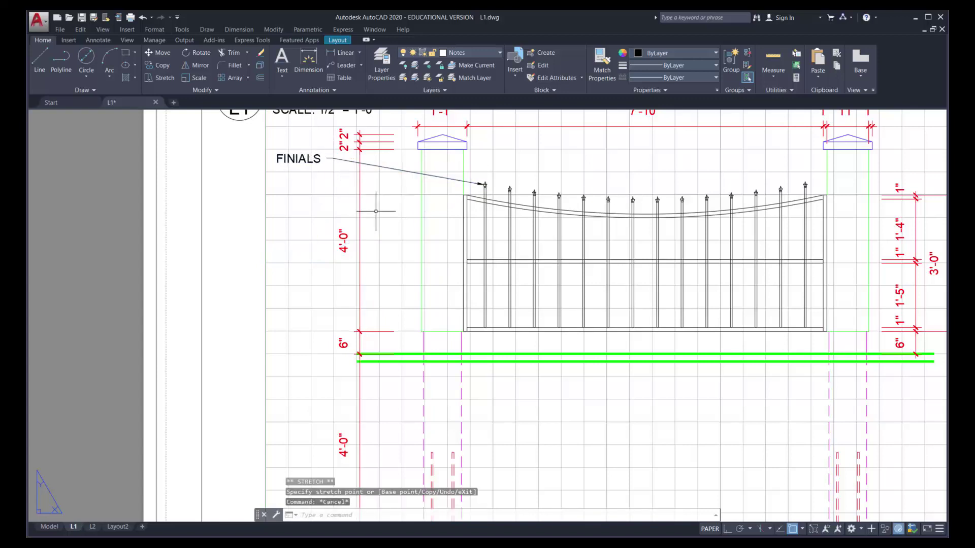
- Add a leader reading 1"X1" TOP RAIL from the left end of the fence's top rail, with its text below FINIALS
left_click(340, 65)
left_click(485, 184)
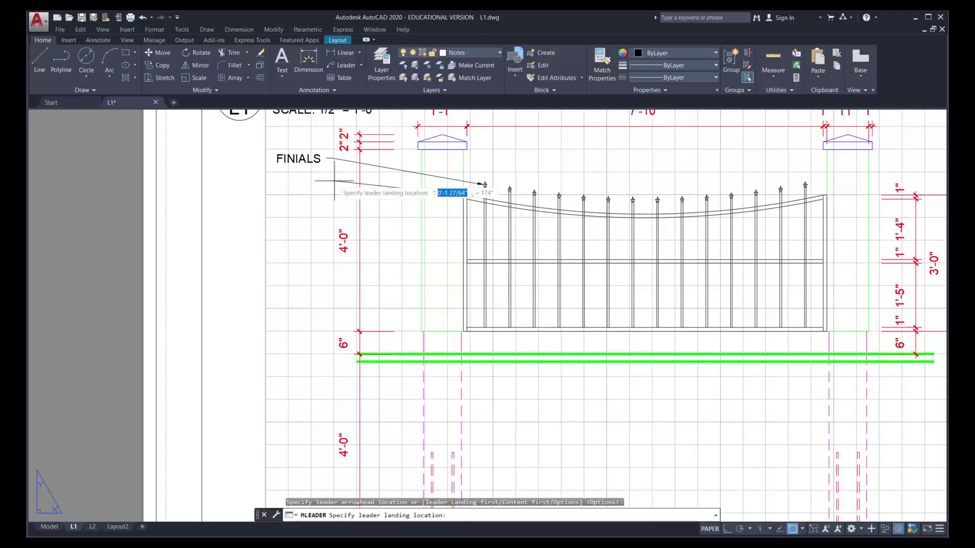
left_click(334, 181)
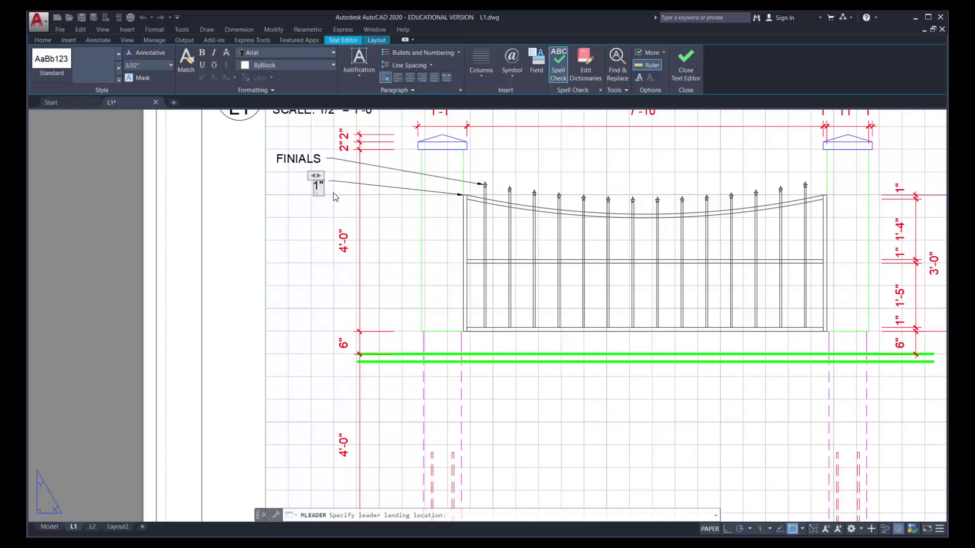
type("X1\" TOP RAIL")
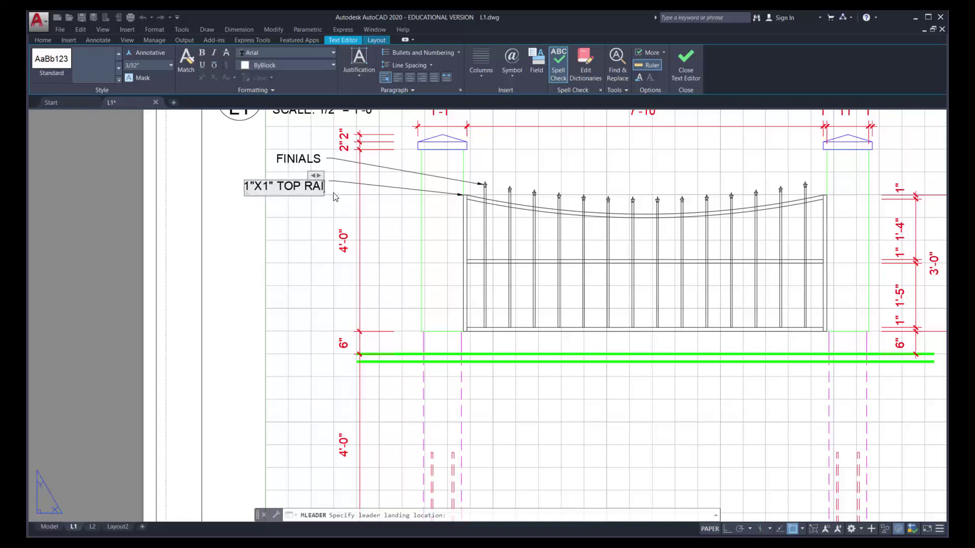
left_click(391, 226)
- Draw a vertical guide line with Ortho on, from the FINIALS leader's landing down to just above the footing level
scroll(391, 226, "down", 2)
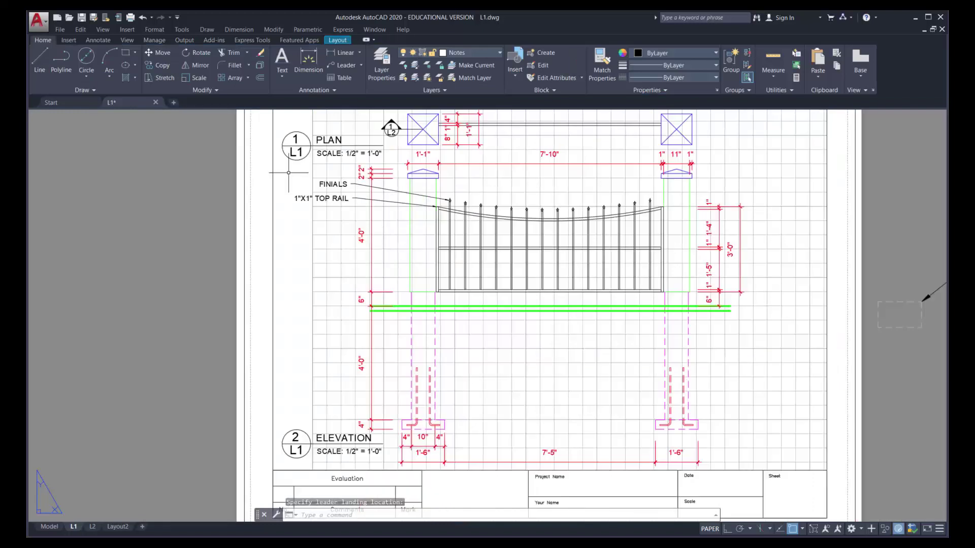
left_click(41, 56)
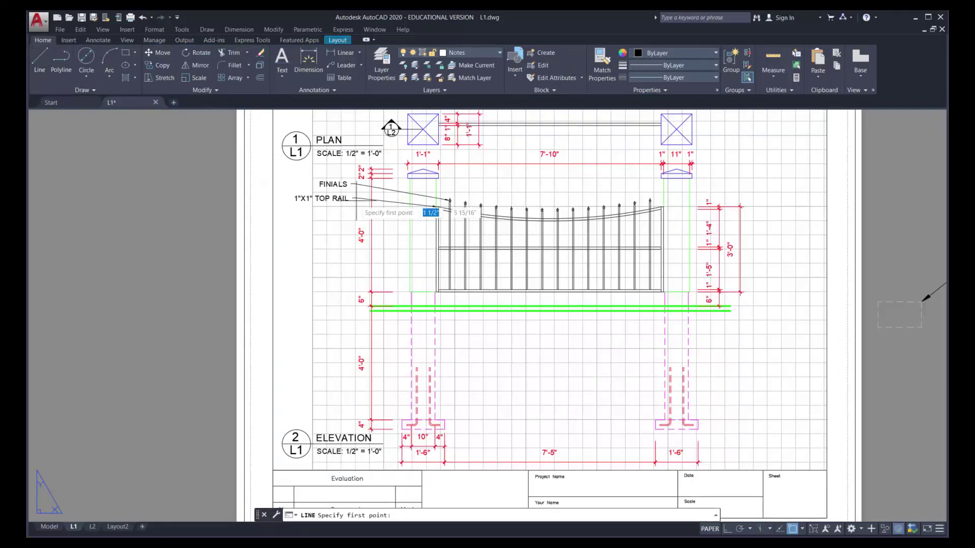
left_click(354, 184)
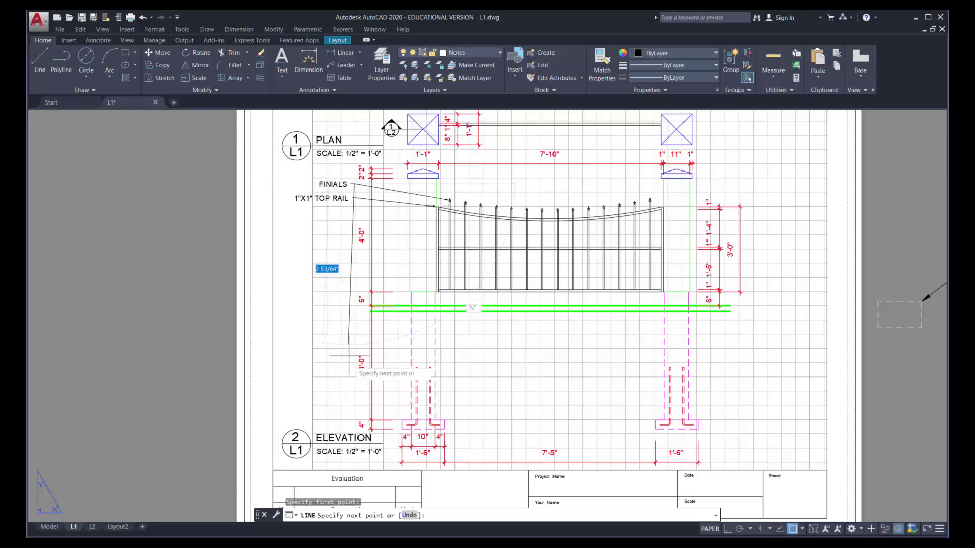
key("F8")
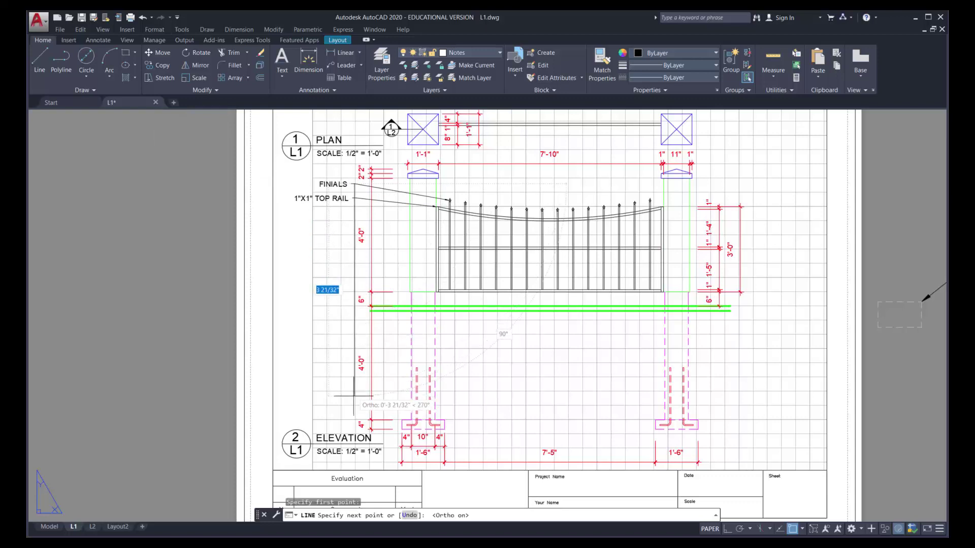
left_click(352, 407)
key("Return")
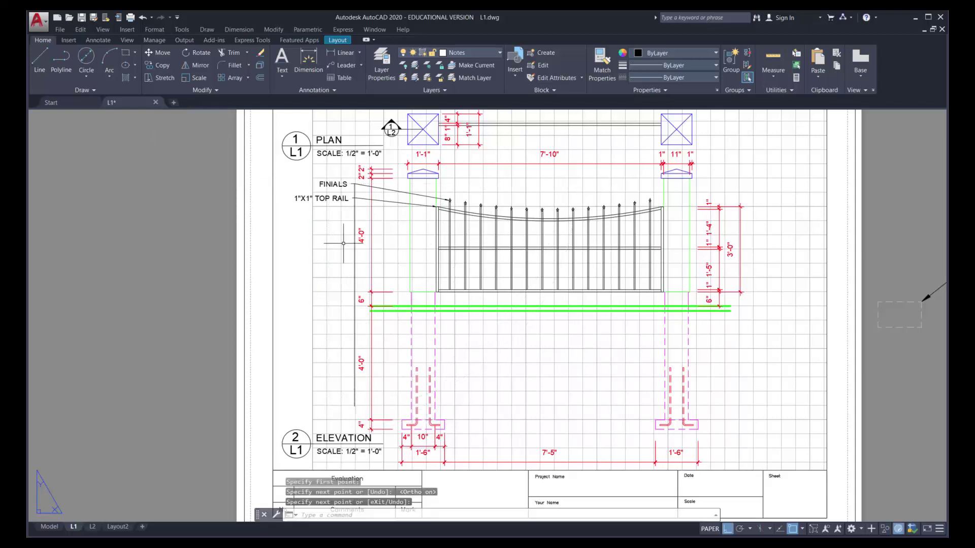
- Stretch the 1"X1" TOP RAIL leader's landing point onto the vertical guide line to align it with the FINIALS leader
scroll(350, 194, "up", 8)
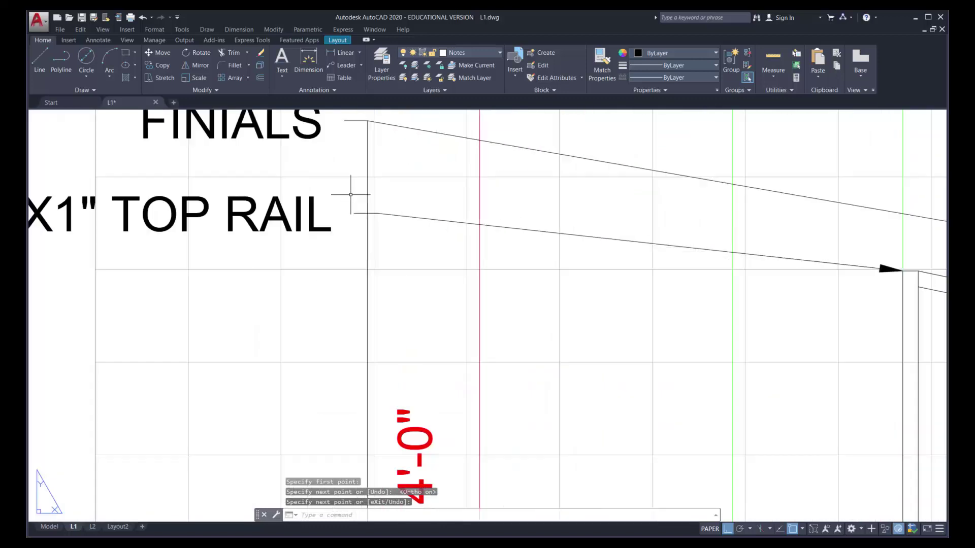
left_click(386, 220)
mouse_move(377, 213)
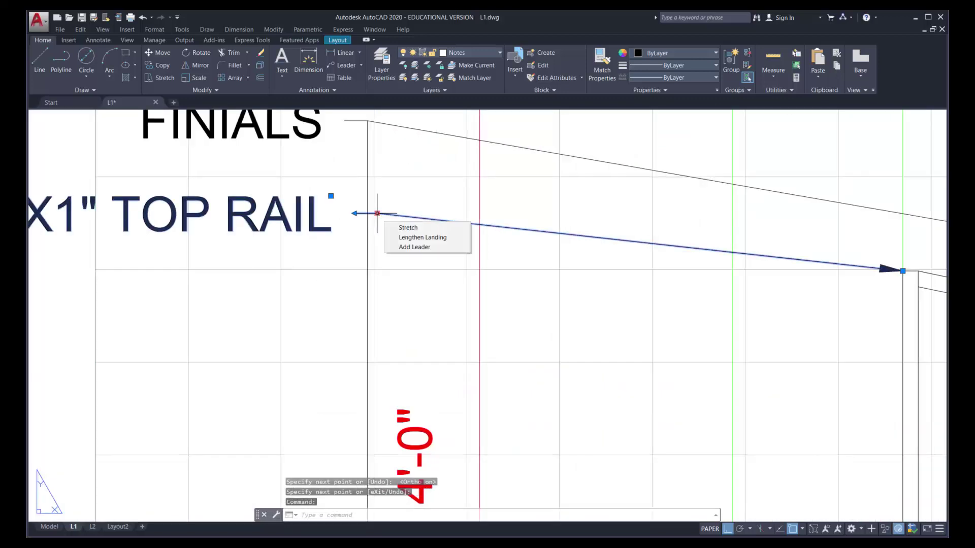
left_click(377, 213)
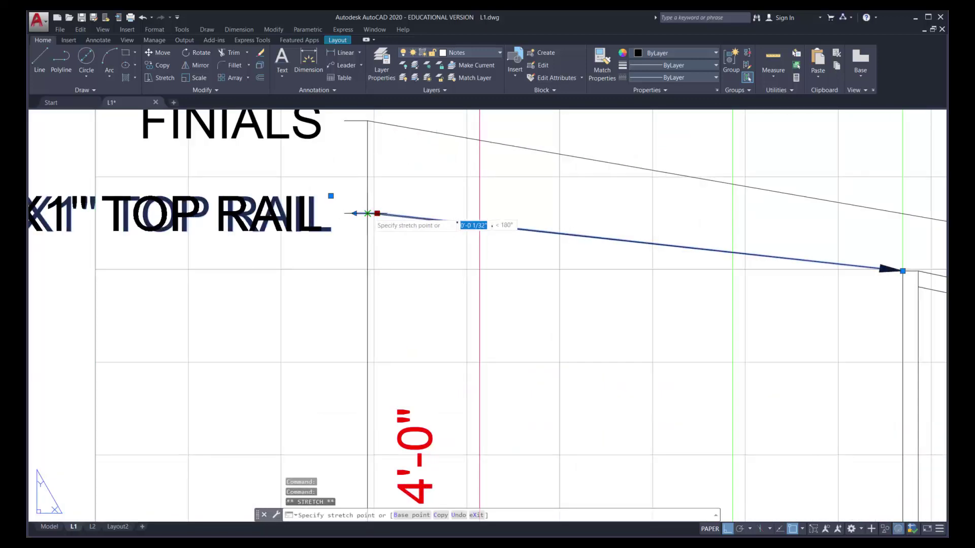
scroll(379, 236, "down", 3)
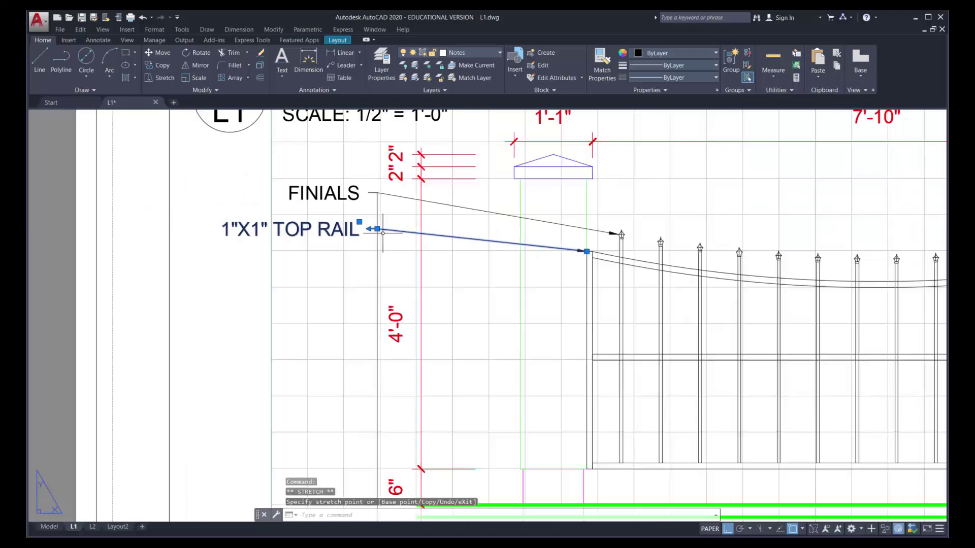
scroll(384, 233, "down", 5)
key("Escape")
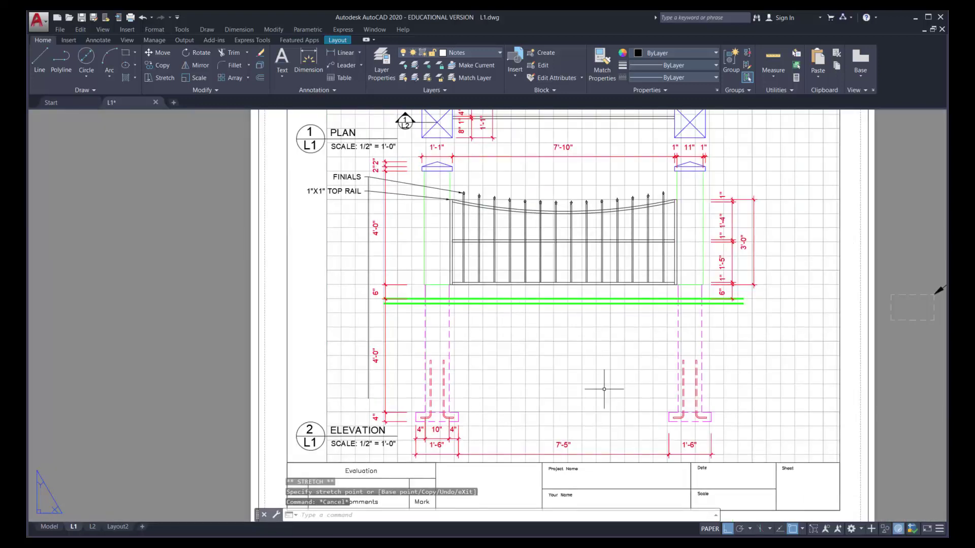
- Enable the Nearest object snap, keeping object snapping on
left_click(794, 529)
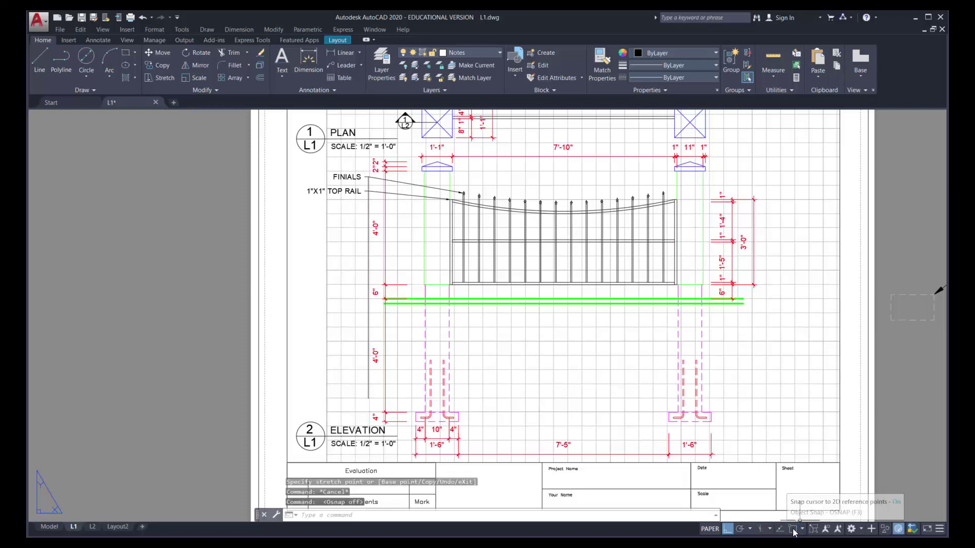
left_click(795, 530)
left_click(803, 530)
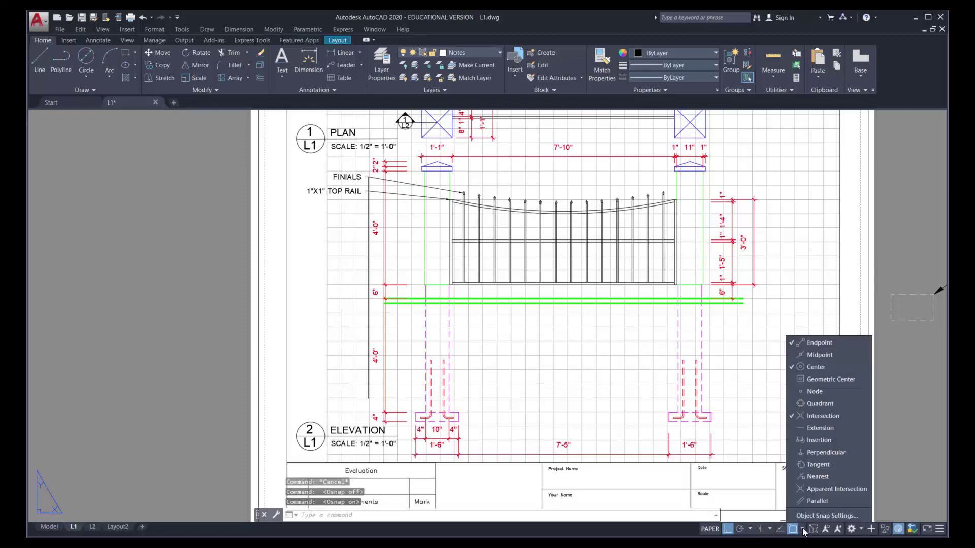
left_click(825, 479)
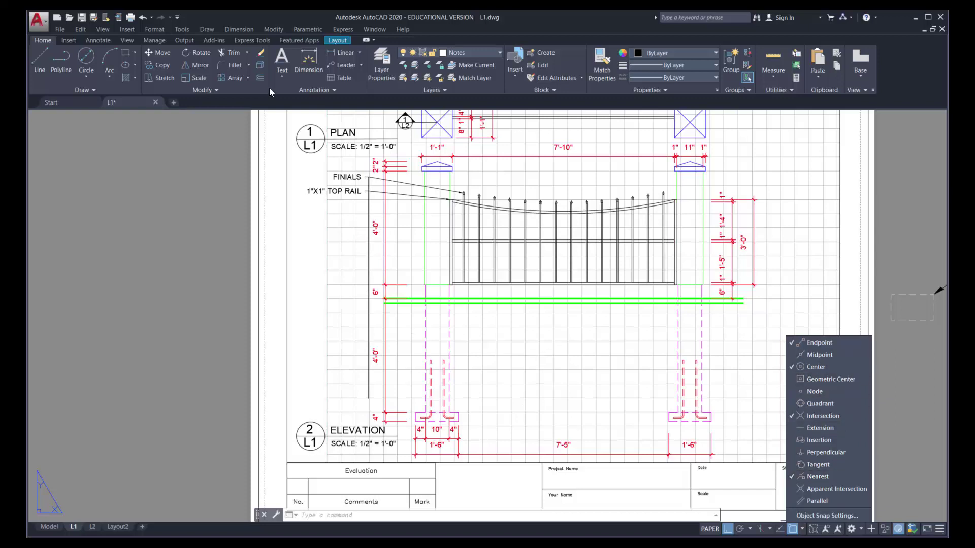
- Add a leader reading 1"X1" MID RAIL from the middle rail's left end, landing on the guide line with Ortho off
left_click(344, 65)
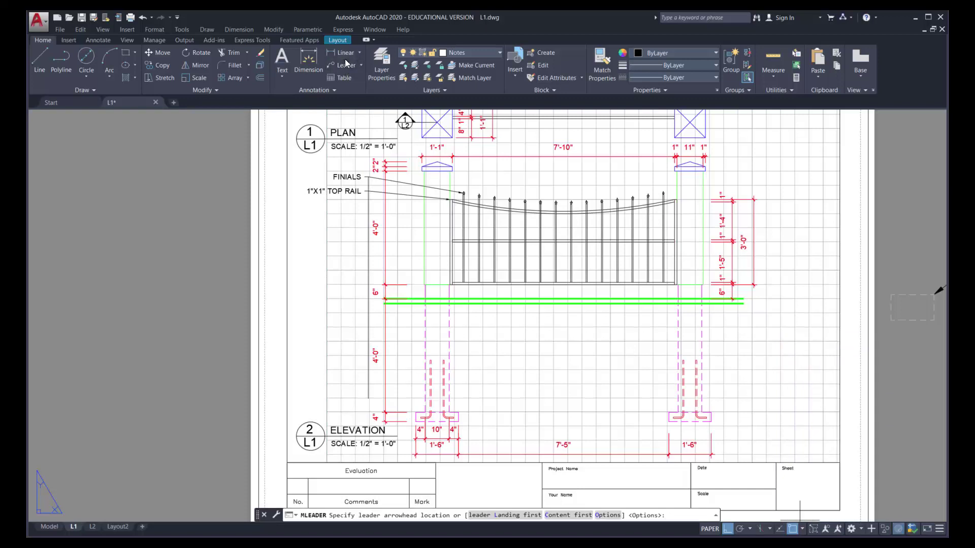
left_click(452, 239)
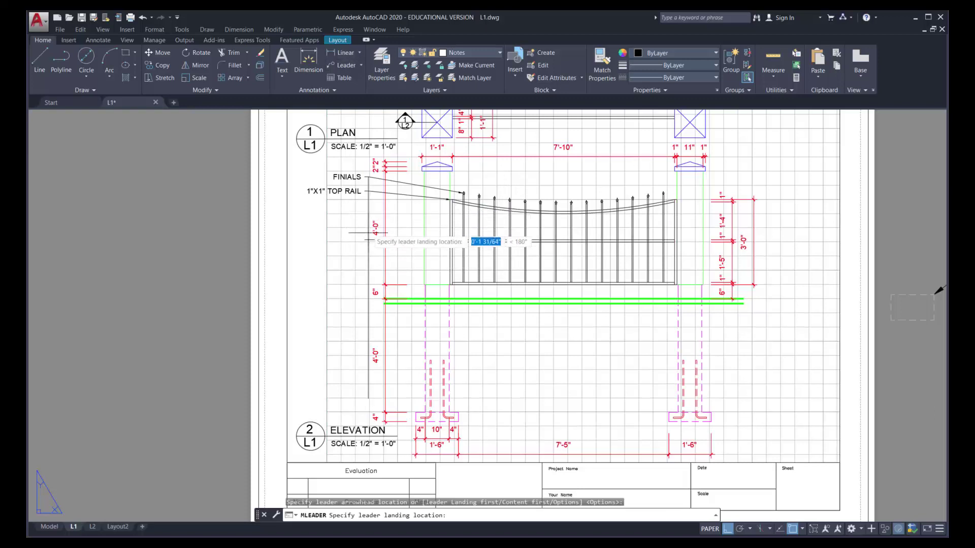
key("F8")
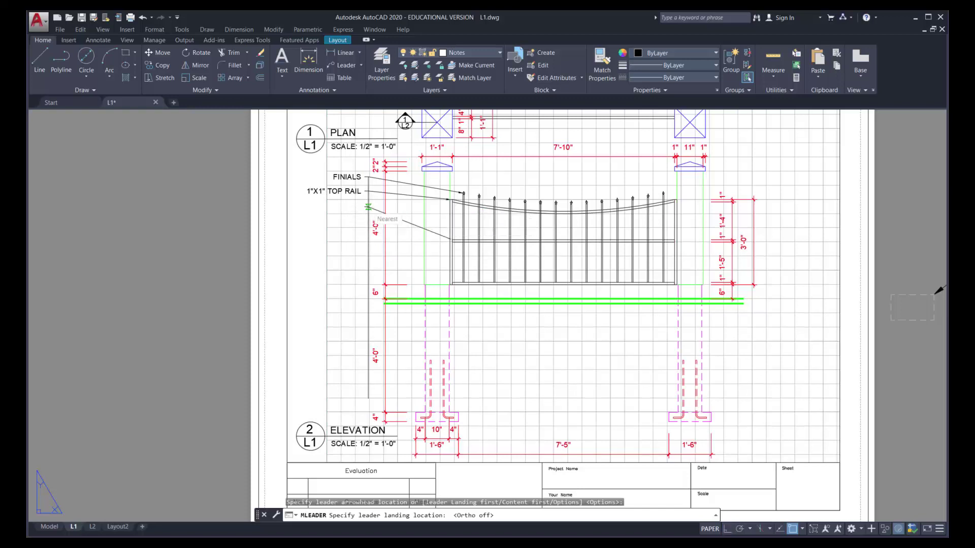
left_click(368, 207)
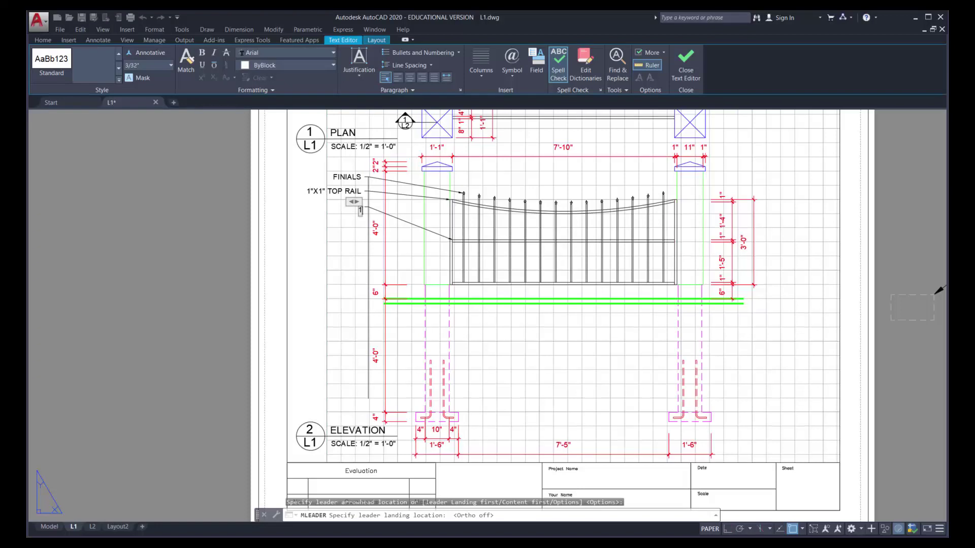
type("1\"X1\"")
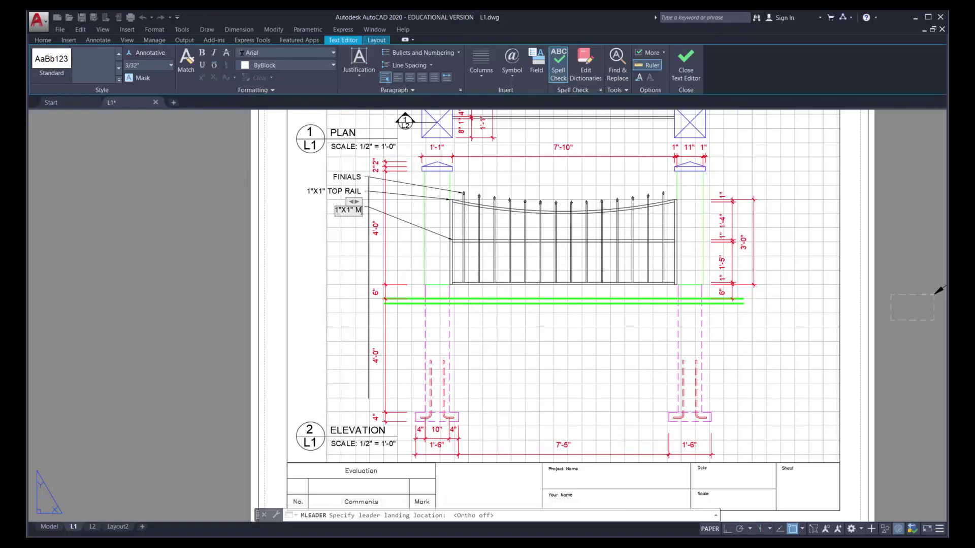
type(" MID RAIL")
left_click(354, 224)
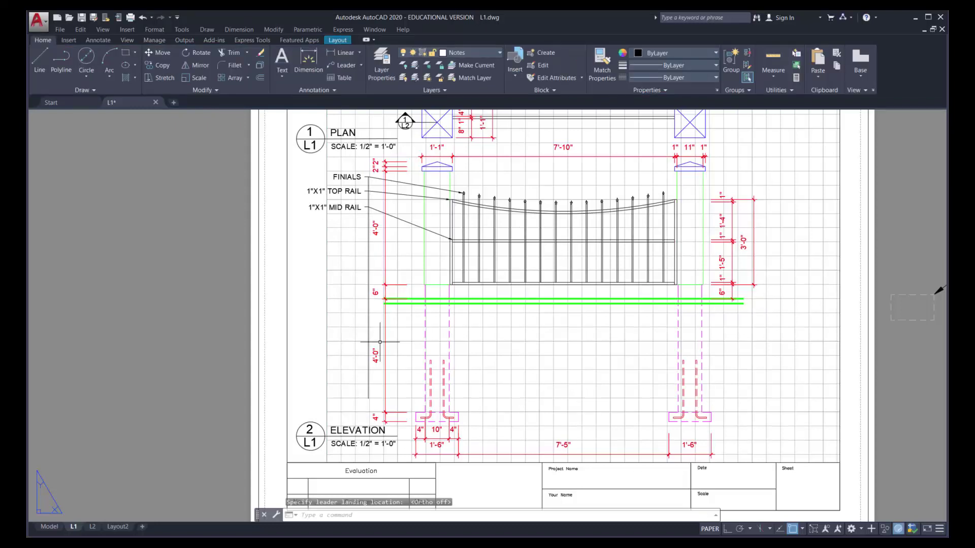
- Add a leader reading 1/2"X1/2" PICKETS from the leftmost picket below the mid rail, landing on the guide line
key("Return")
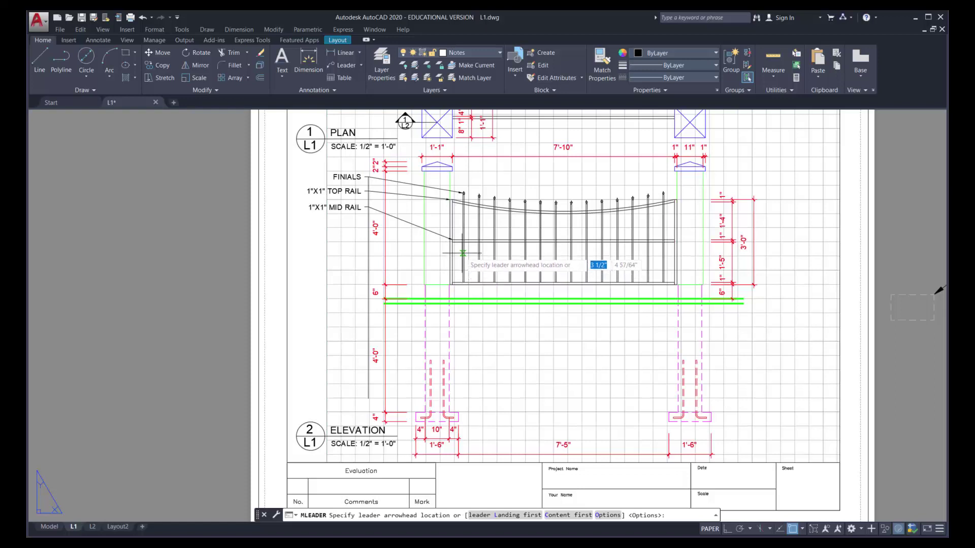
left_click(463, 254)
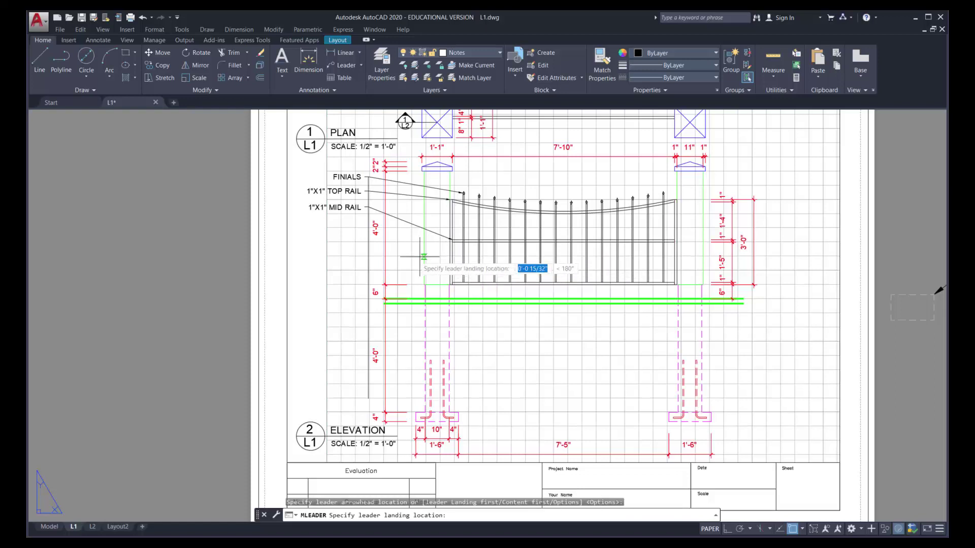
left_click(368, 240)
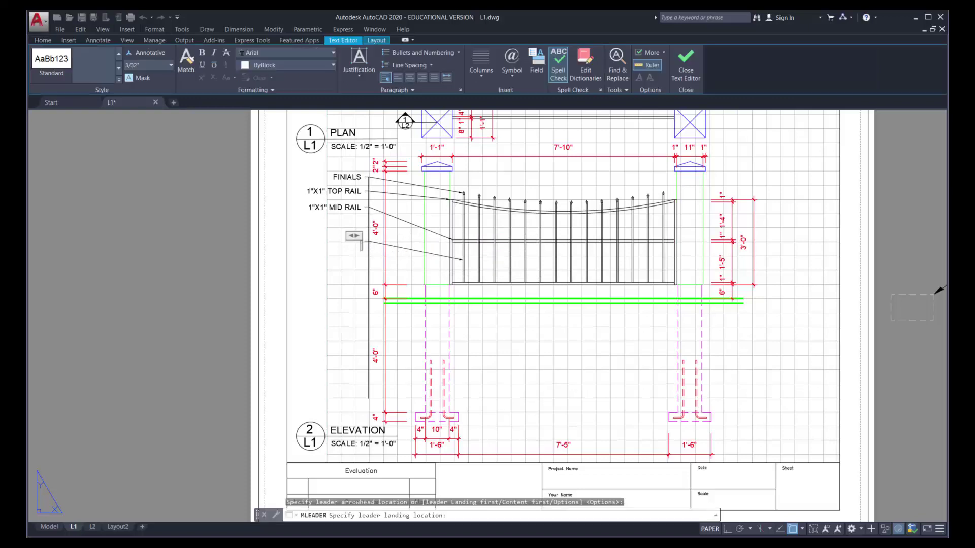
type("1/2 ")
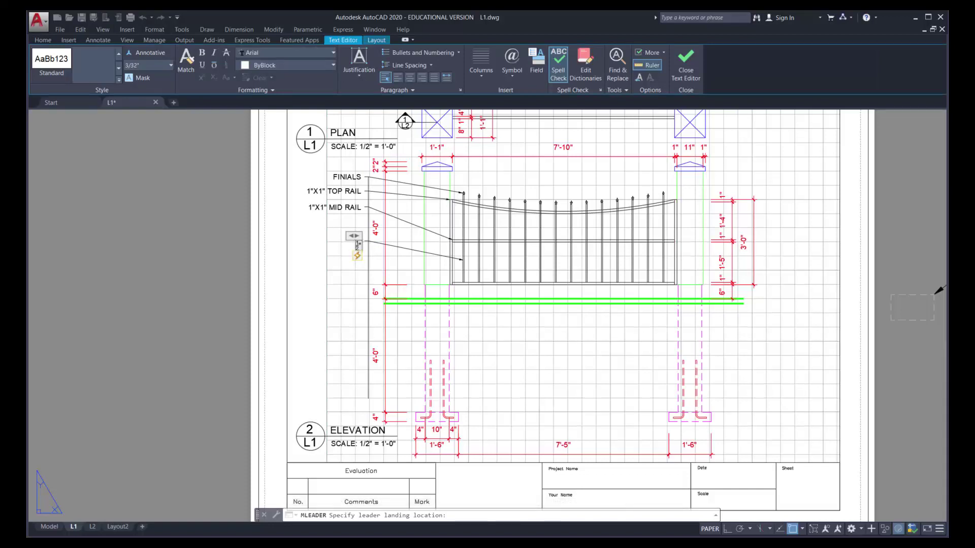
type("\"X1/2\" PIC")
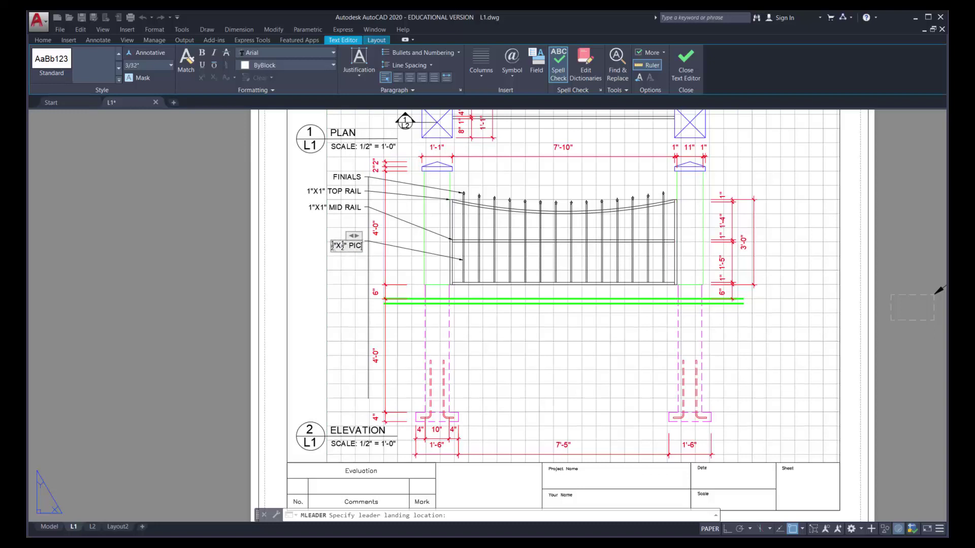
type("S")
left_click(369, 253)
key("ctrl+z")
key("ctrl+y")
- Unstack both 1/2 fractions in the pickets leader text so it reads 1/2"X1/2" PICKETS on one line
scroll(319, 244, "up", 4)
scroll(318, 244, "up", 2)
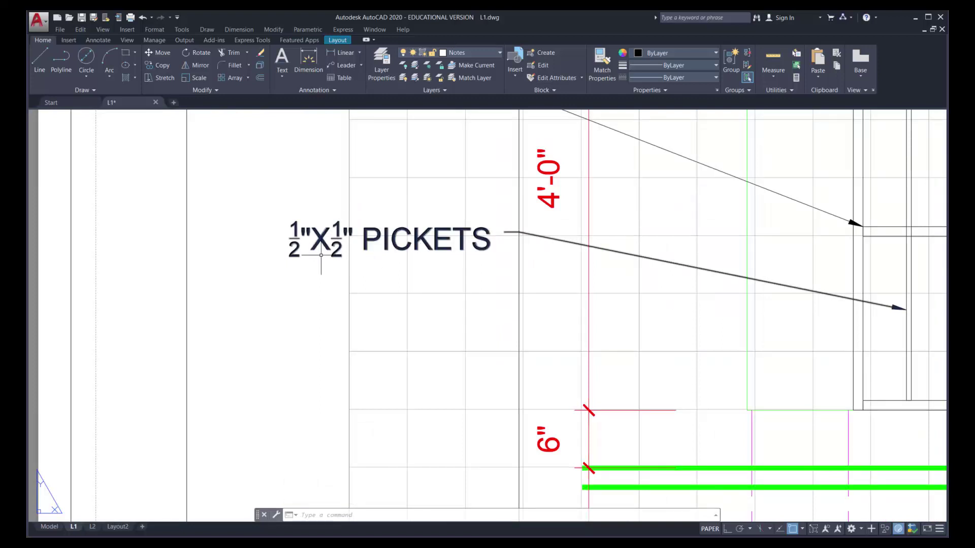
left_click(295, 239)
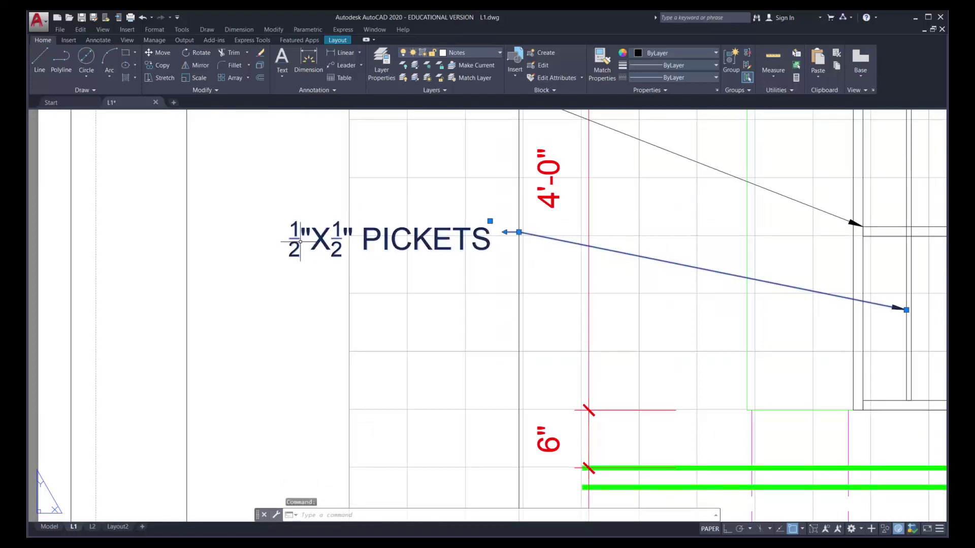
double_click(296, 241)
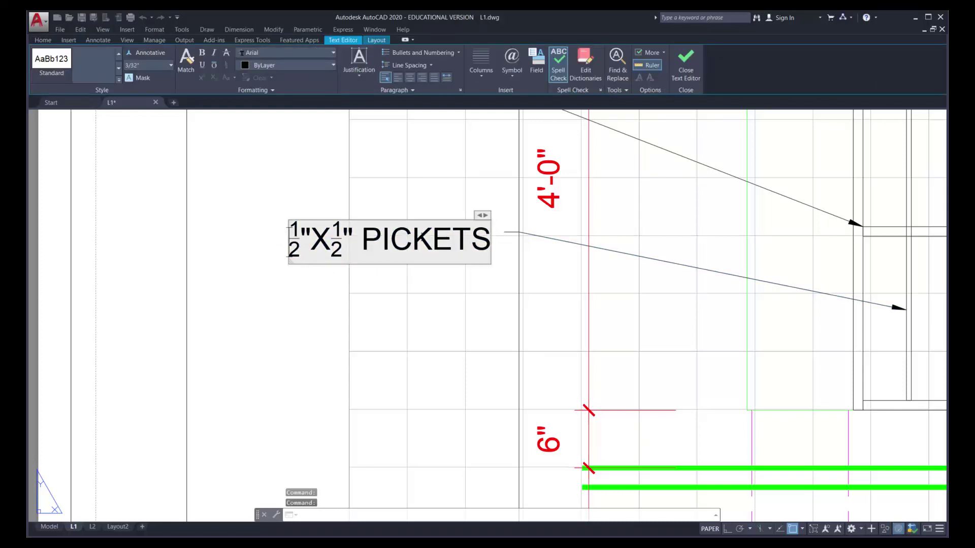
double_click(296, 243)
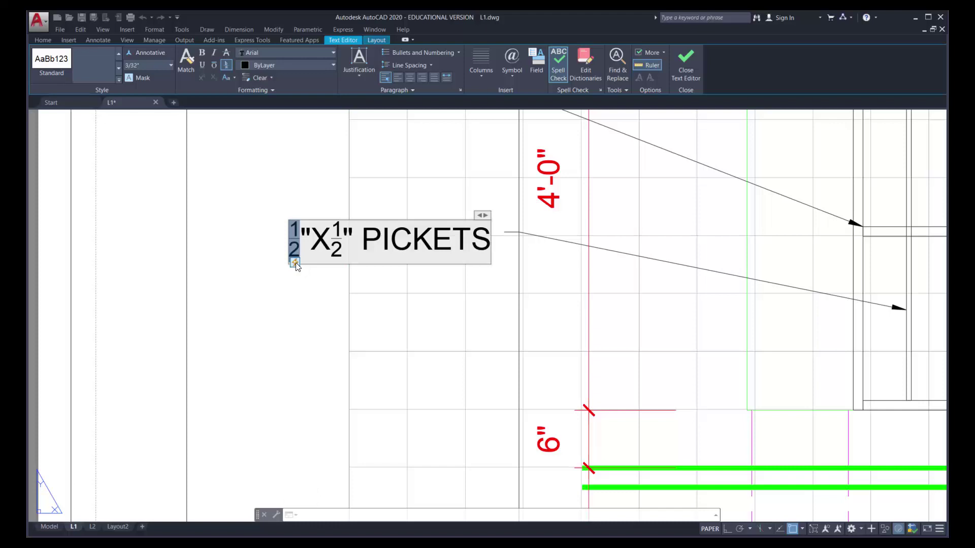
left_click(295, 263)
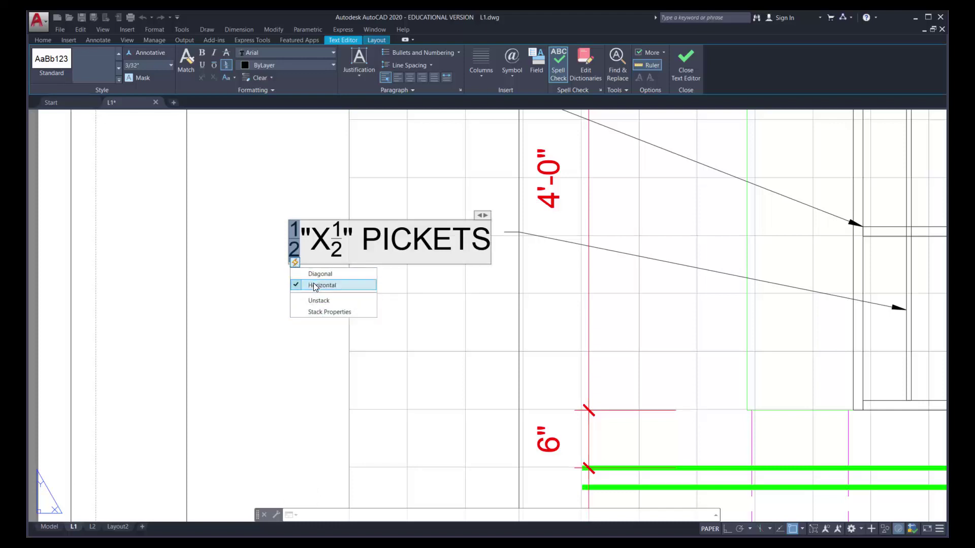
left_click(317, 300)
left_click(336, 258)
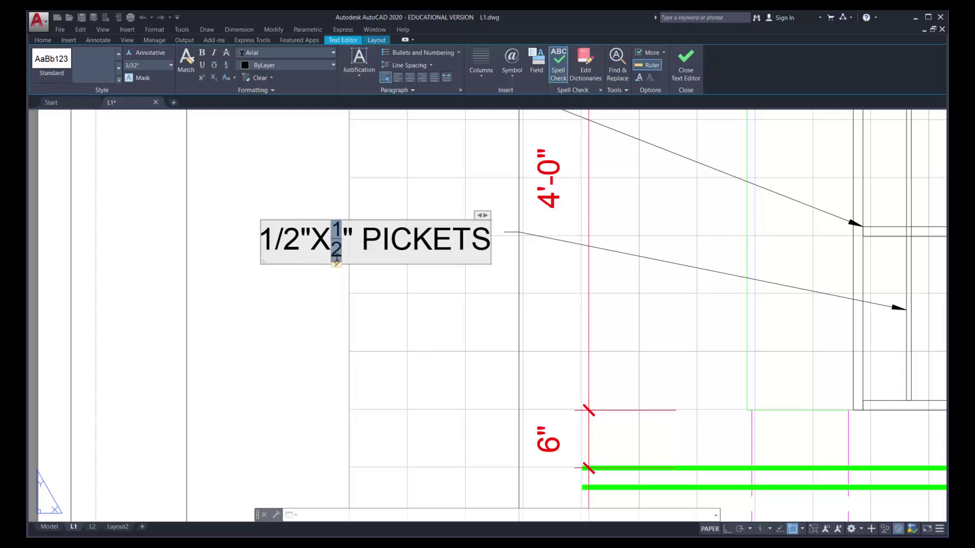
left_click(336, 263)
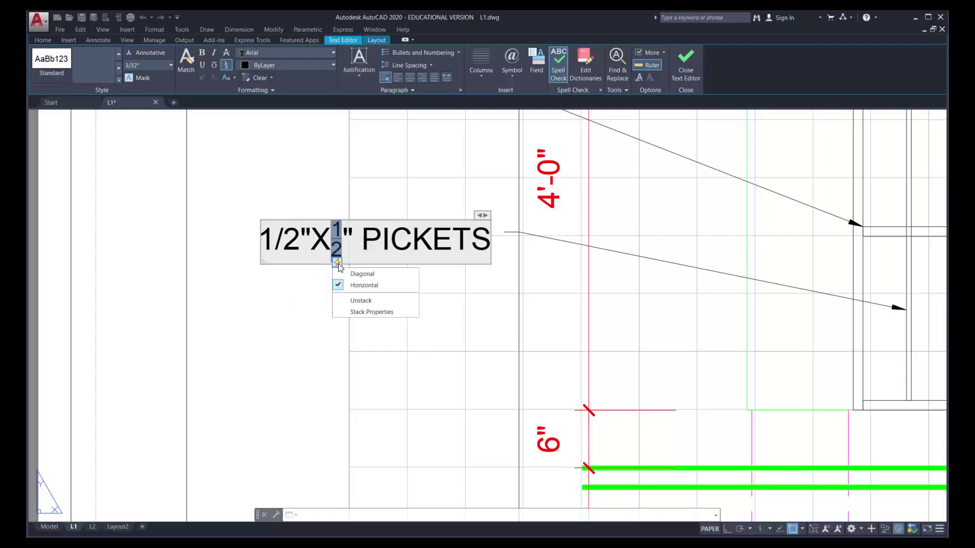
left_click(355, 301)
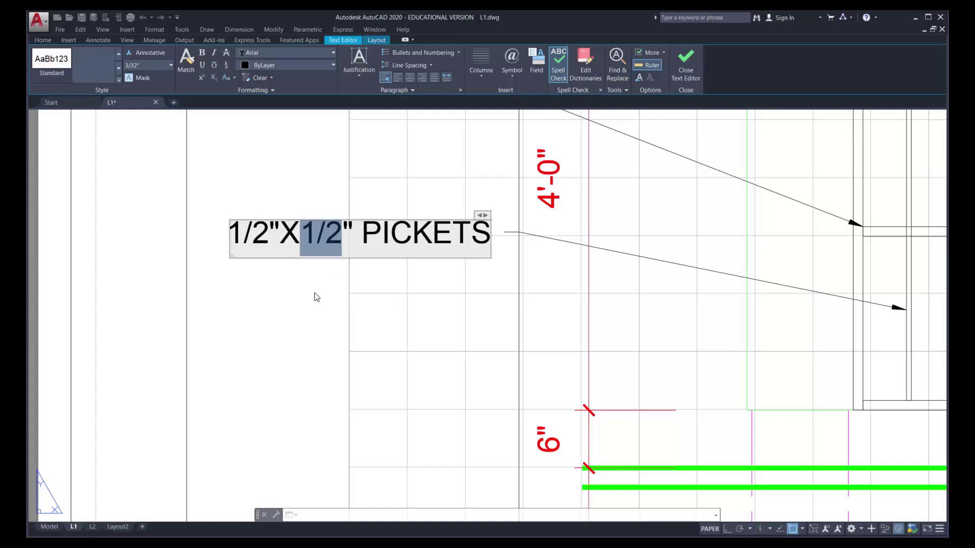
left_click(314, 297)
- Copy the 1"X1" TOP RAIL leader from its landing point down the vertical guide line, with the arrow near the base rail
scroll(315, 289, "down", 4)
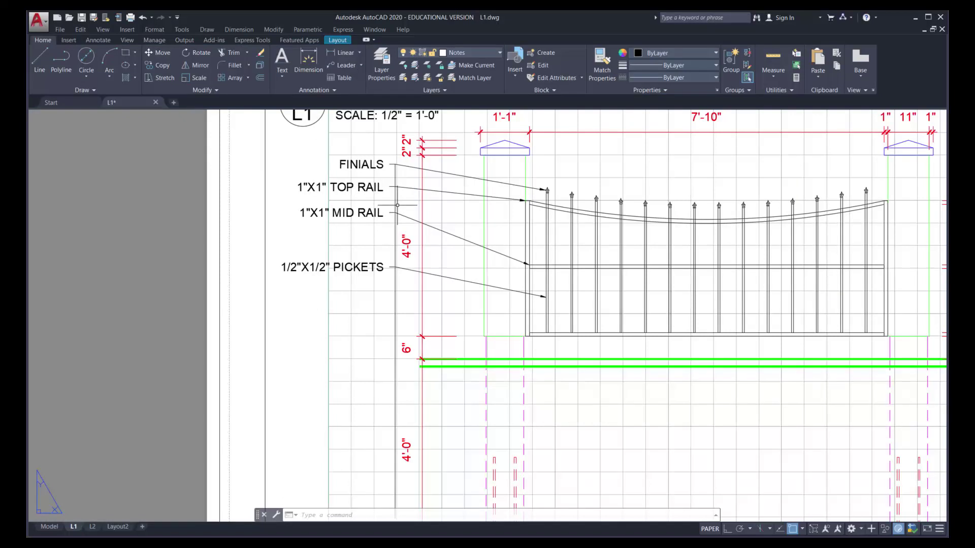
left_click(162, 65)
left_click(401, 189)
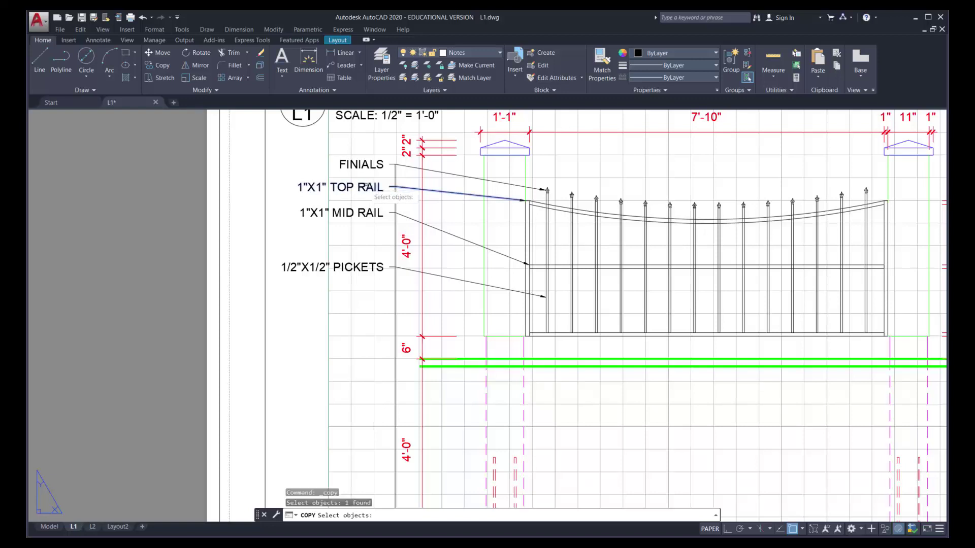
key("Return")
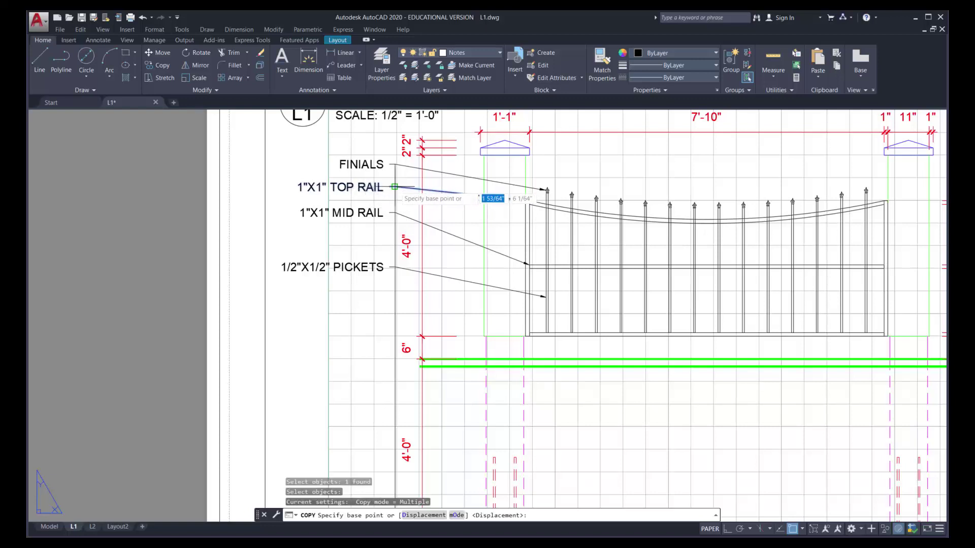
left_click(395, 187)
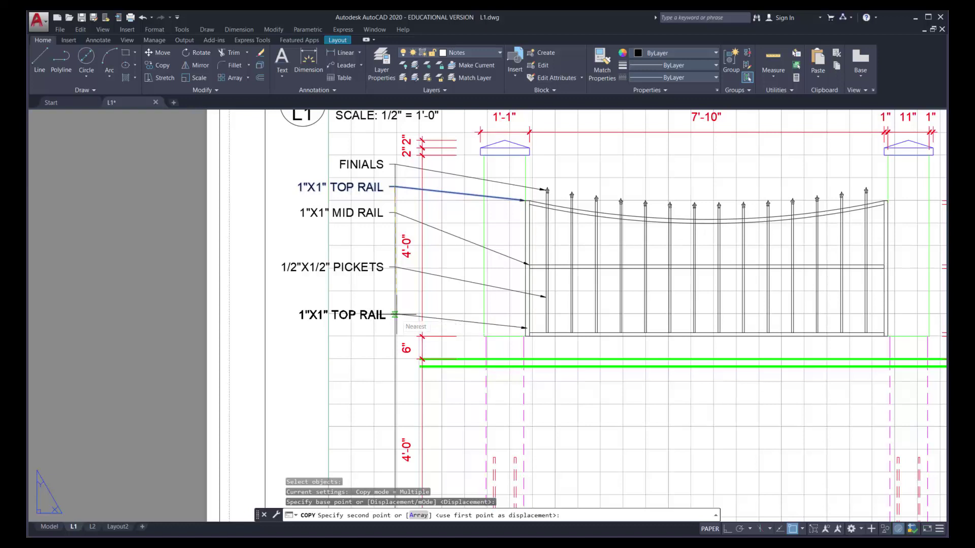
left_click(397, 315)
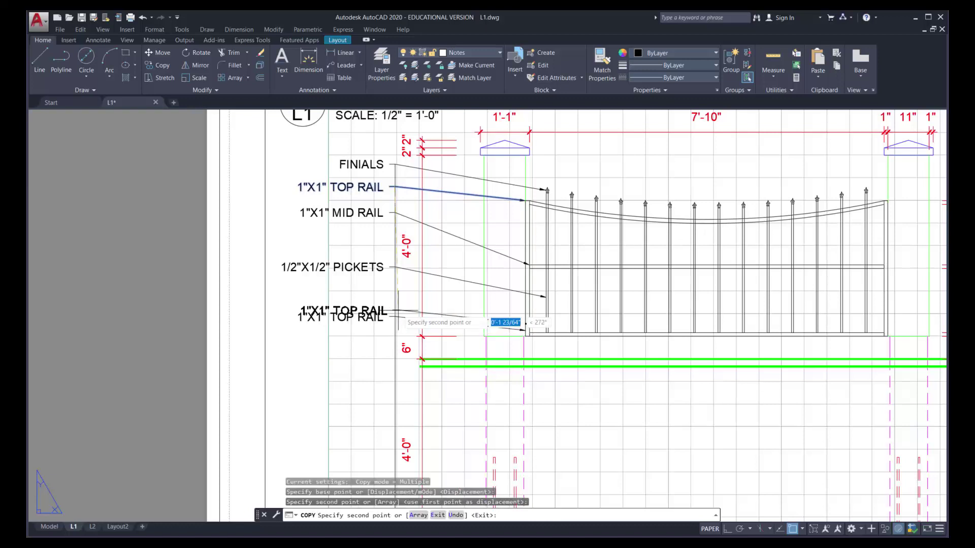
key("Escape")
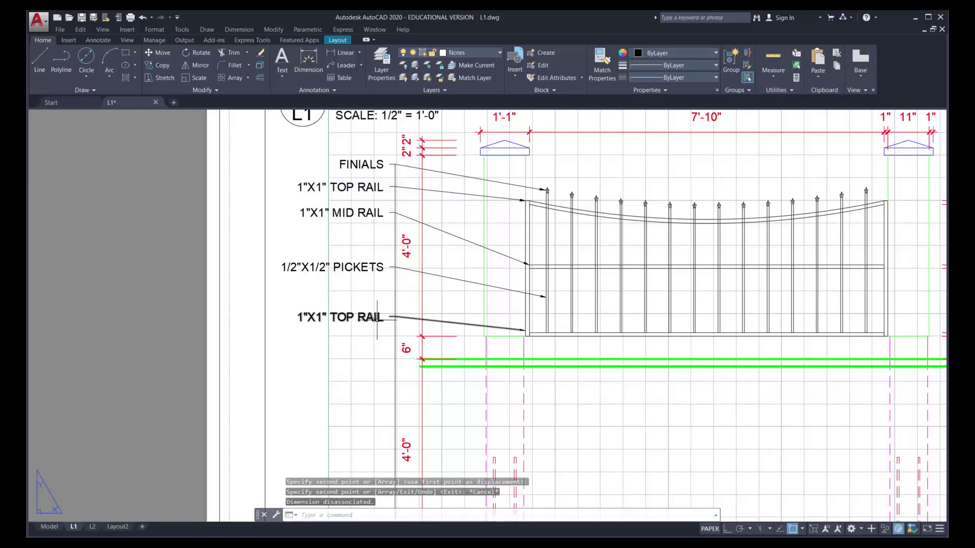
- Change the copied leader's text beside the base rail to 1"X1" BASE RAIL
double_click(372, 317)
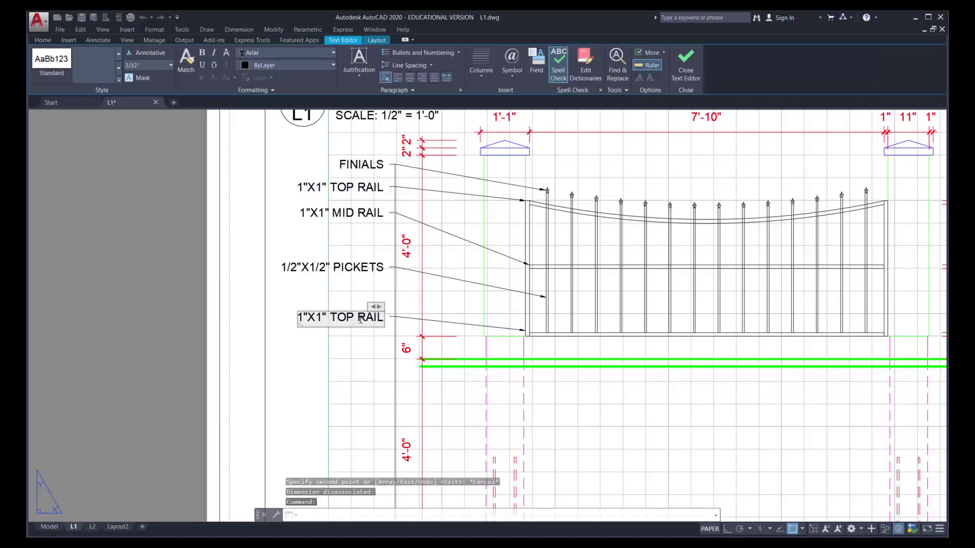
left_click_drag(353, 318, 346, 318)
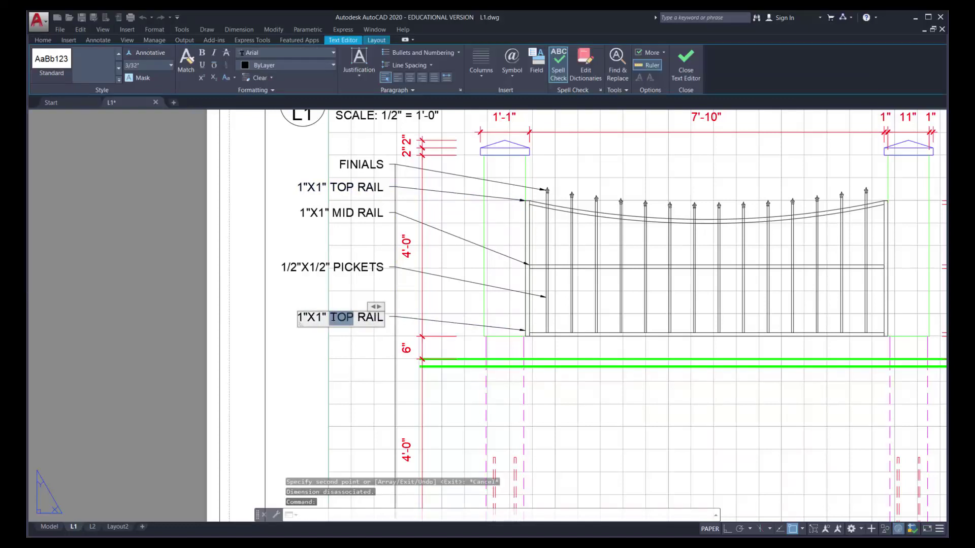
type("BASE")
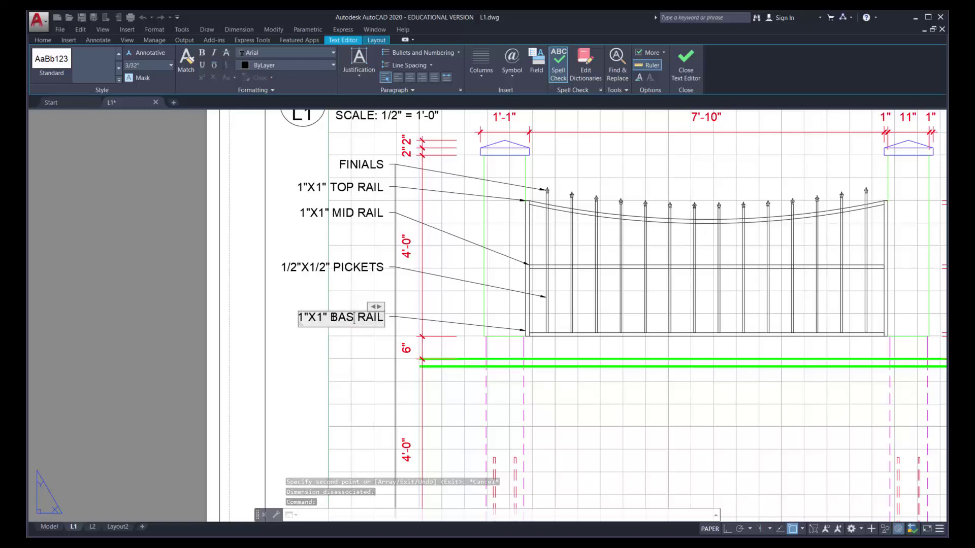
left_click(520, 334)
- Stretch the BASE RAIL leader's arrowhead onto the upper left corner of the base rail, where it meets the gate's side post
scroll(520, 334, "up", 4)
left_click(523, 331)
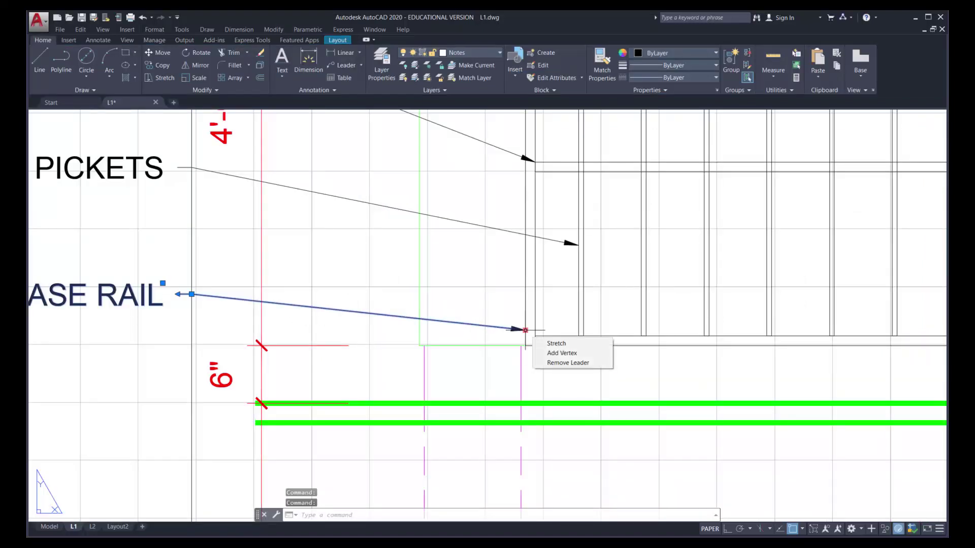
left_click(525, 330)
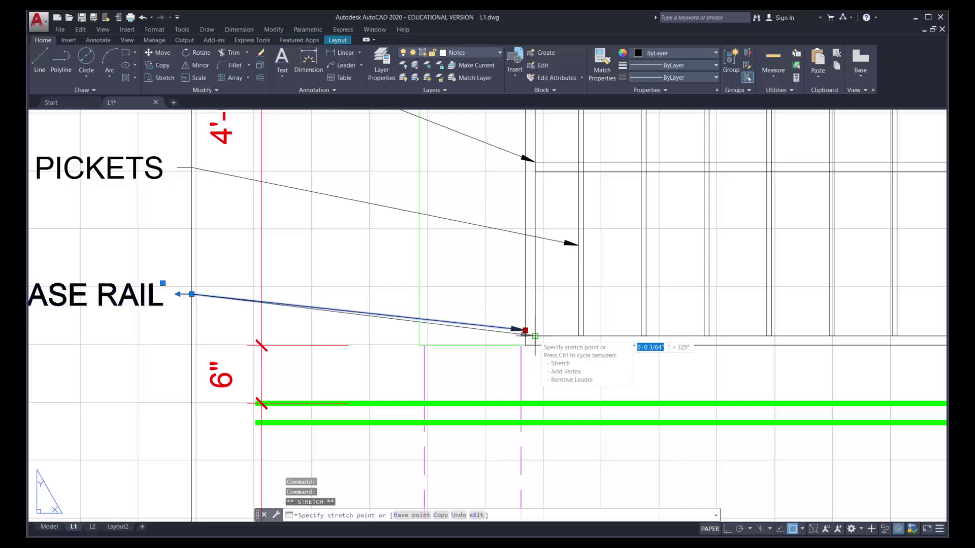
left_click(534, 335)
key("Escape")
- Delete the vertical guide line used to align the elevation's leader landings
scroll(411, 331, "down", 5)
scroll(415, 328, "down", 3)
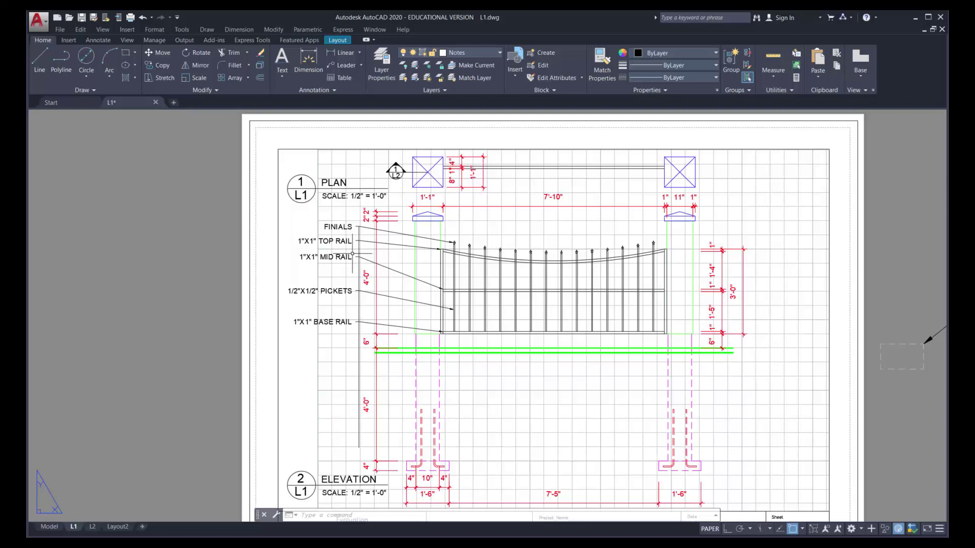
left_click(359, 373)
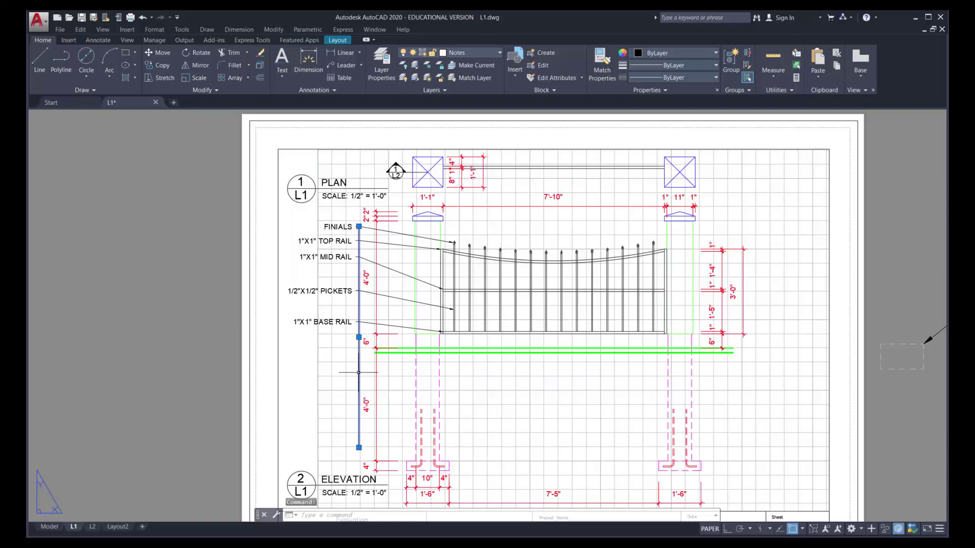
key("Escape")
middle_click_drag(358, 373, 341, 353)
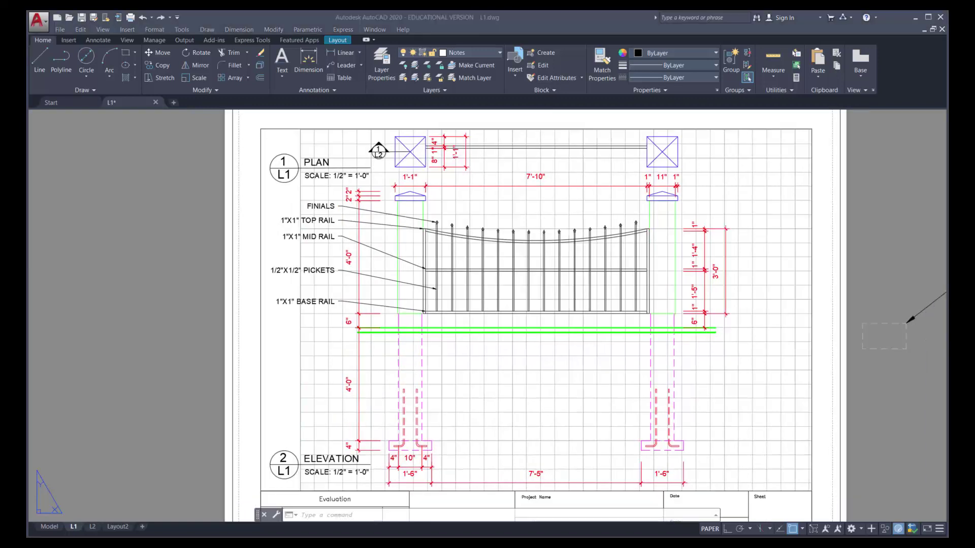